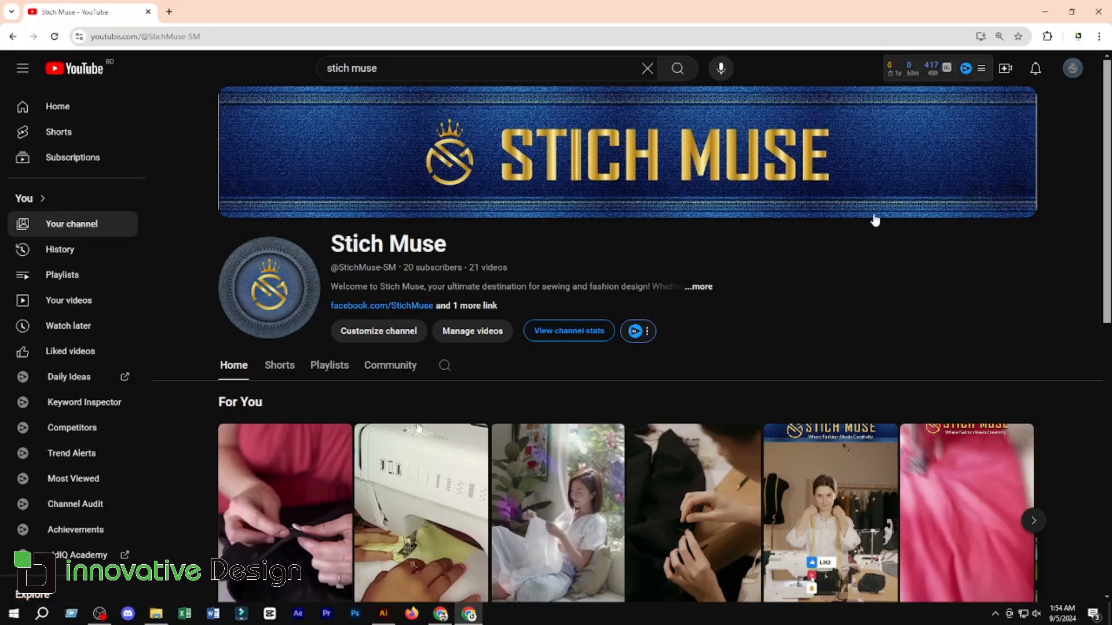
Open YouTube Studio from the Stich Muse channel page and show the Shorts list in the channel content.
{"action": "left_click", "coordinate": [1073, 71]}
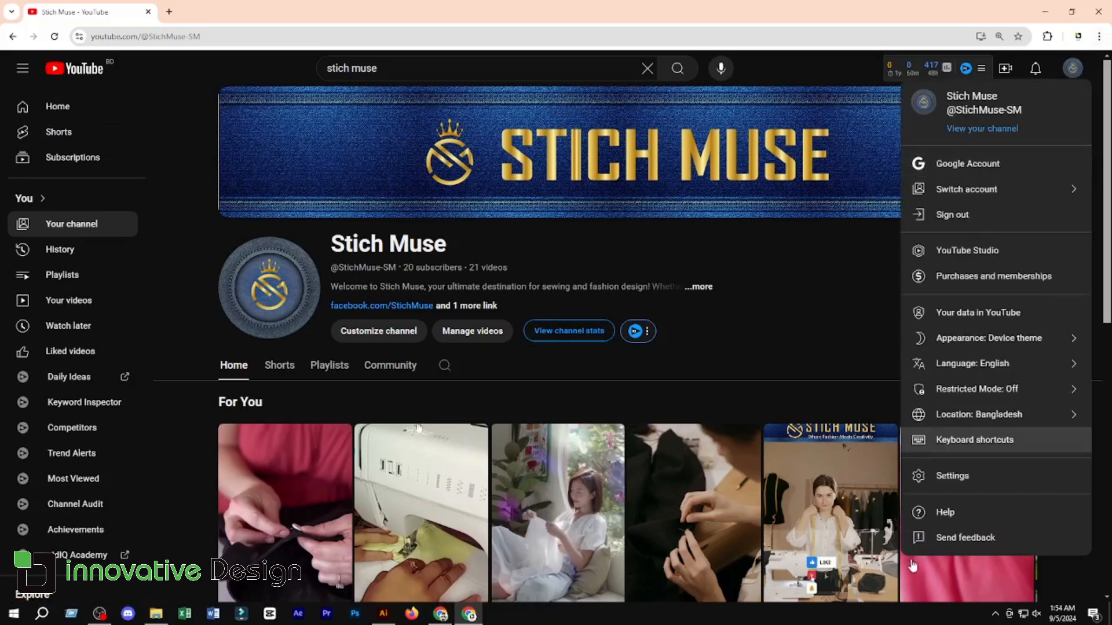
{"action": "left_click", "coordinate": [961, 255]}
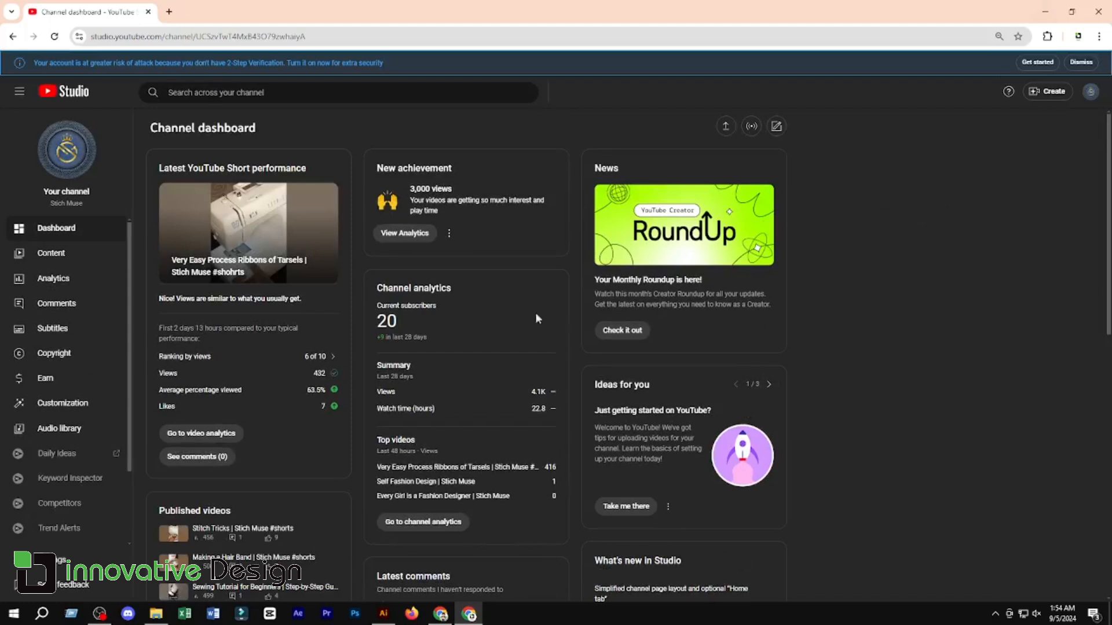
{"action": "left_click", "coordinate": [65, 255]}
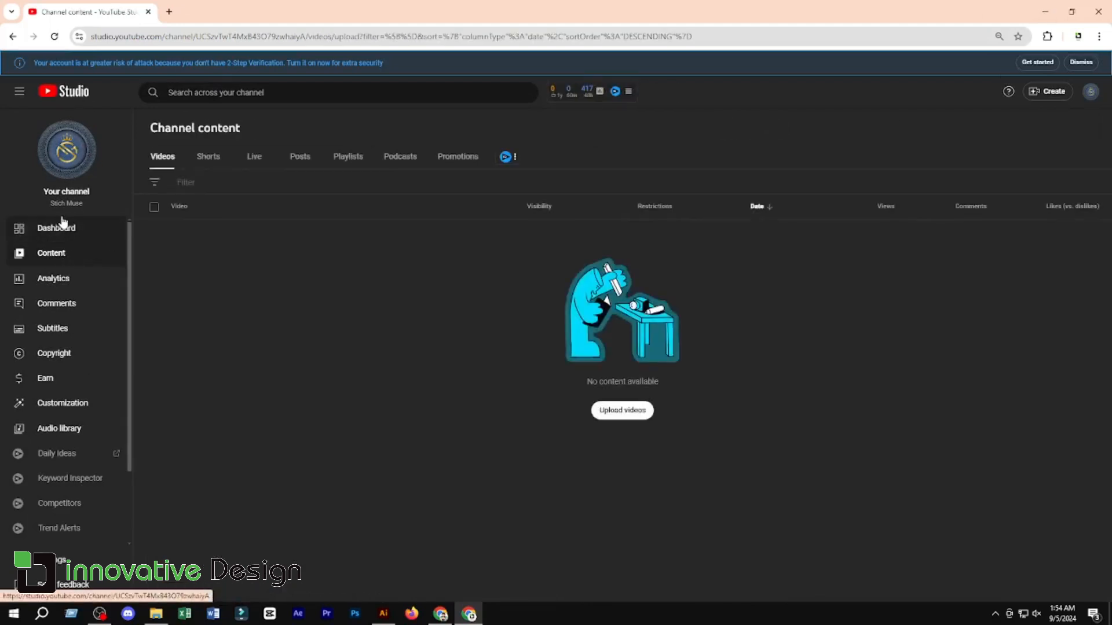
{"action": "left_click", "coordinate": [202, 162]}
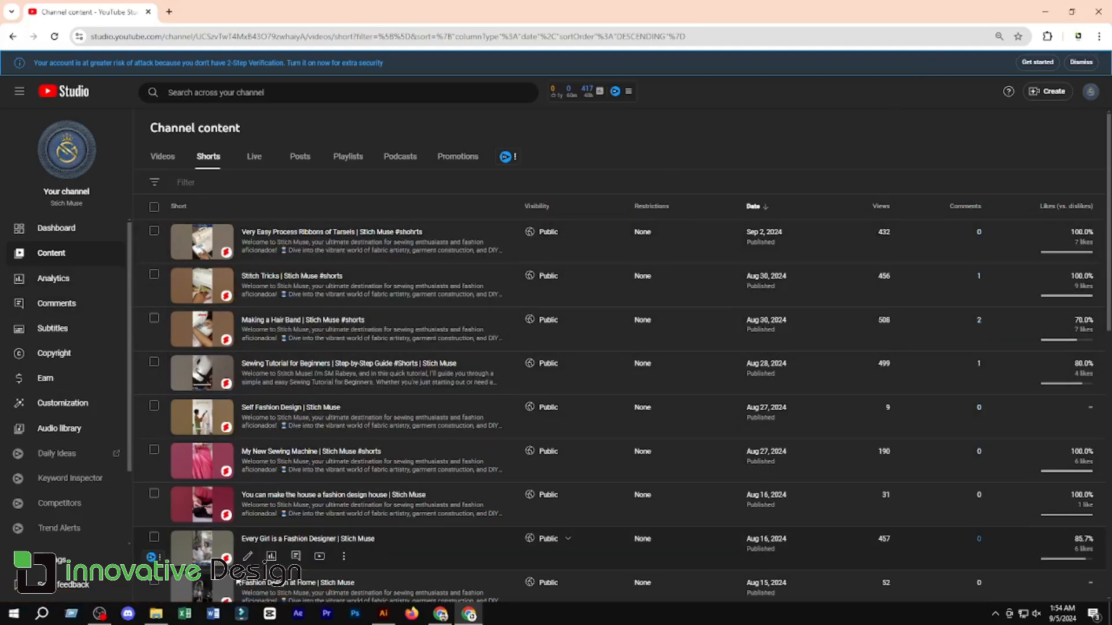
Switch to File Explorer's Reel folder, enlarge the thumbnails and play the WhatsApp video.
{"action": "left_click", "coordinate": [156, 614]}
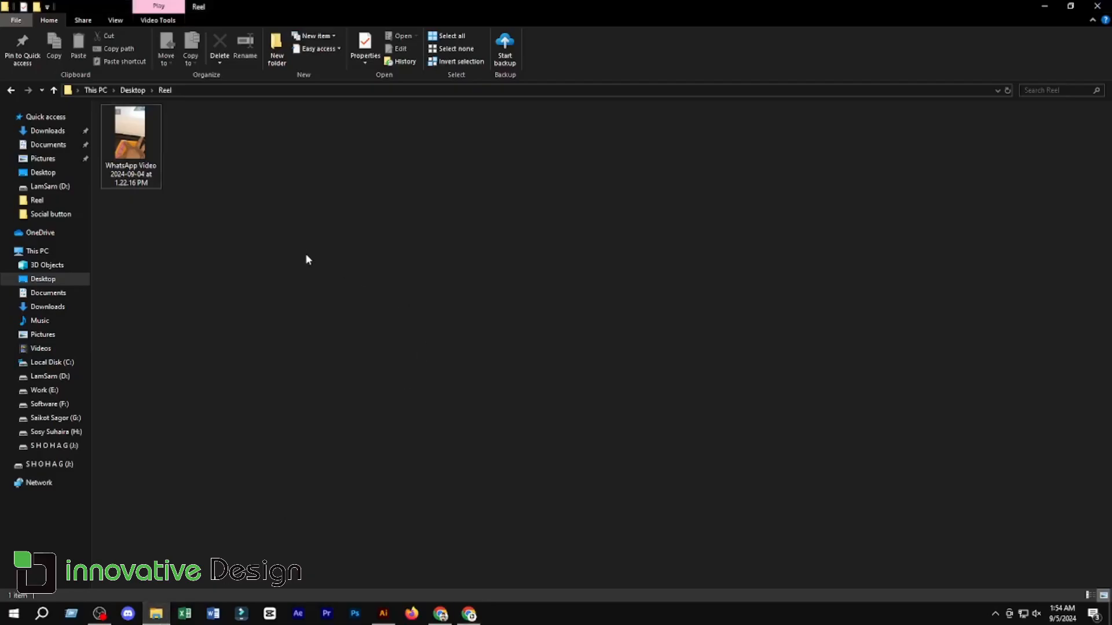
{"action": "scroll", "coordinate": [300, 273], "scroll_direction": "up", "scroll_amount": 3, "text": "ctrl"}
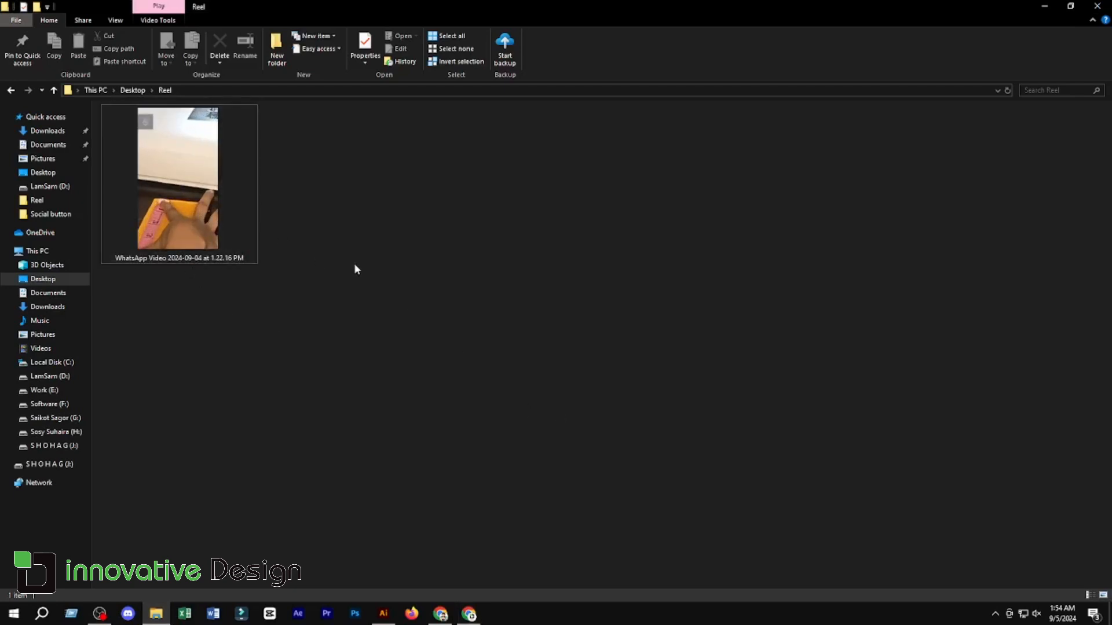
{"action": "left_click", "coordinate": [180, 188]}
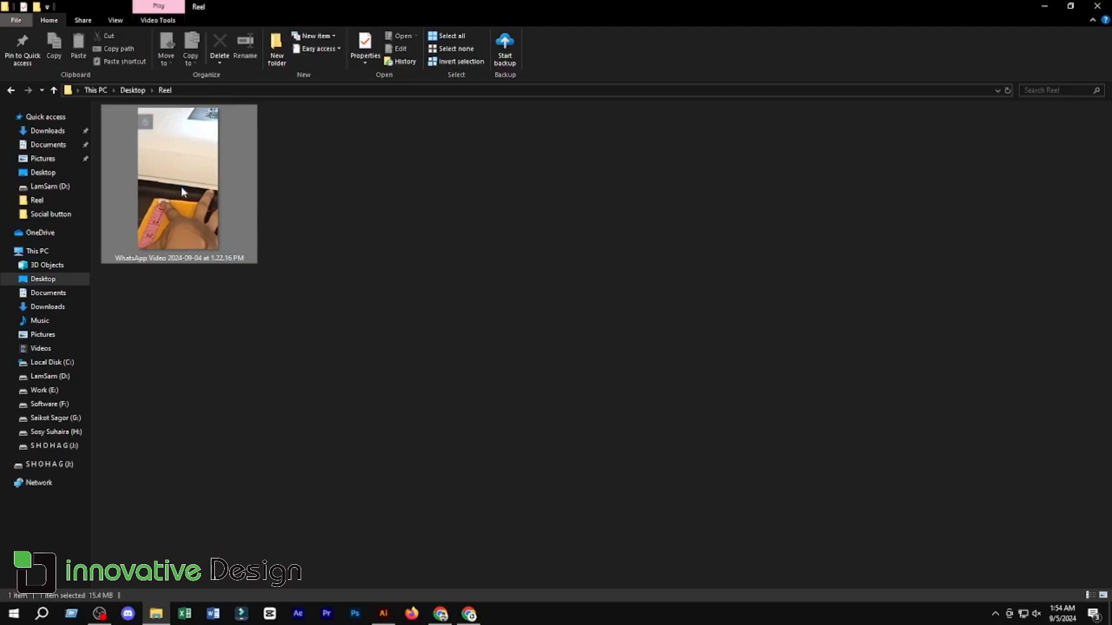
{"action": "double_click", "coordinate": [182, 191]}
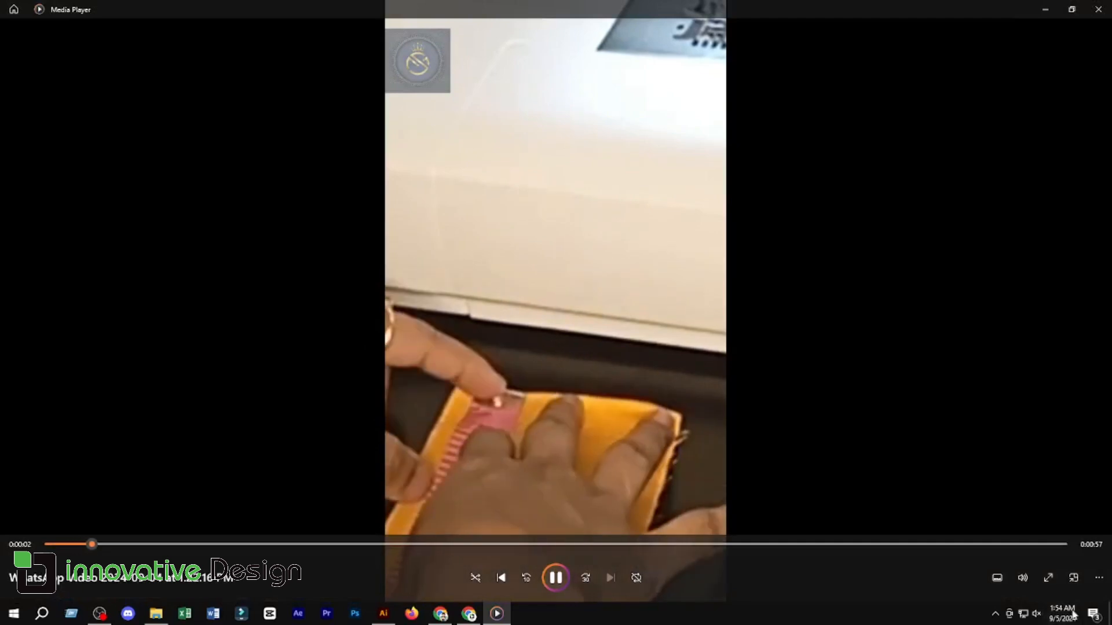
Skim the first half of the sewing video and pause playback at about 23 seconds.
{"action": "left_click", "coordinate": [153, 544]}
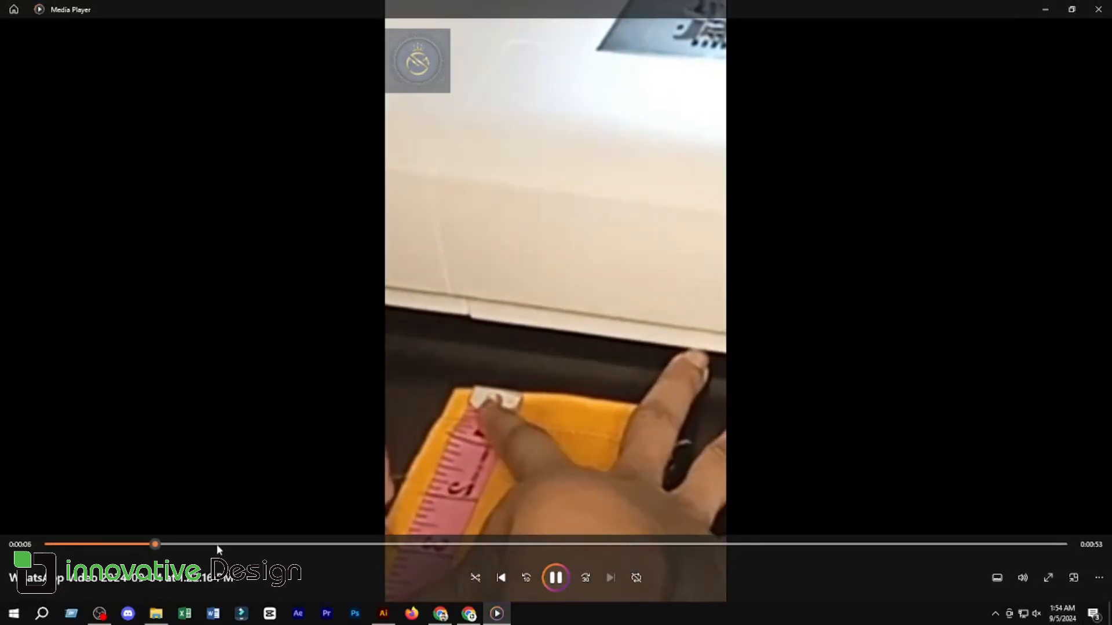
{"action": "left_click", "coordinate": [220, 544]}
{"action": "left_click", "coordinate": [278, 544]}
{"action": "left_click", "coordinate": [345, 544]}
{"action": "left_click", "coordinate": [383, 544]}
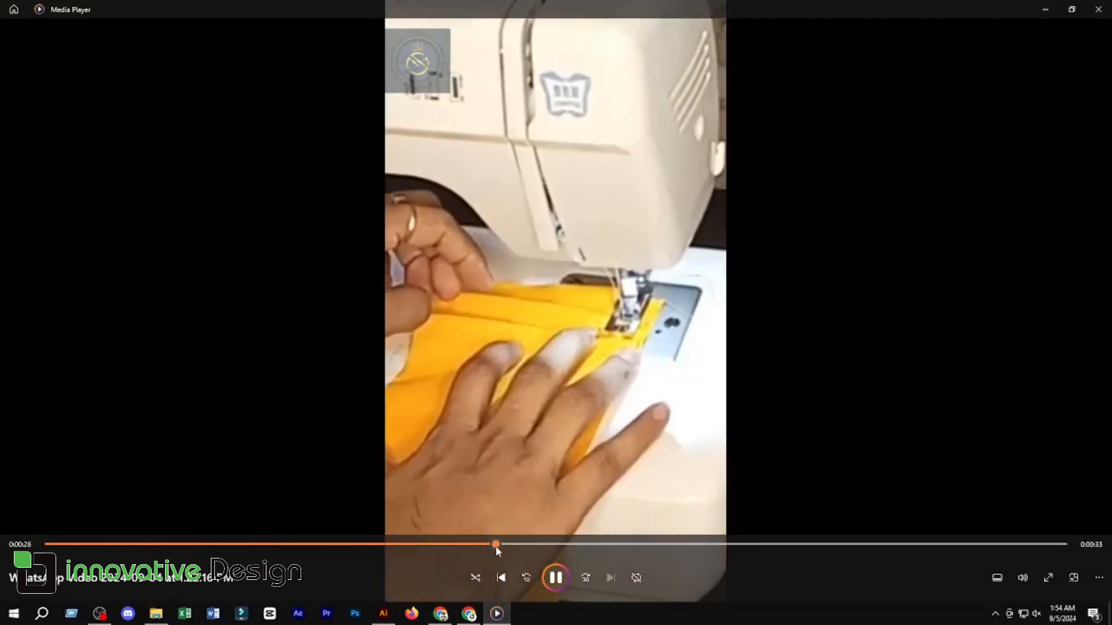
{"action": "left_click", "coordinate": [495, 545]}
{"action": "left_click", "coordinate": [418, 545]}
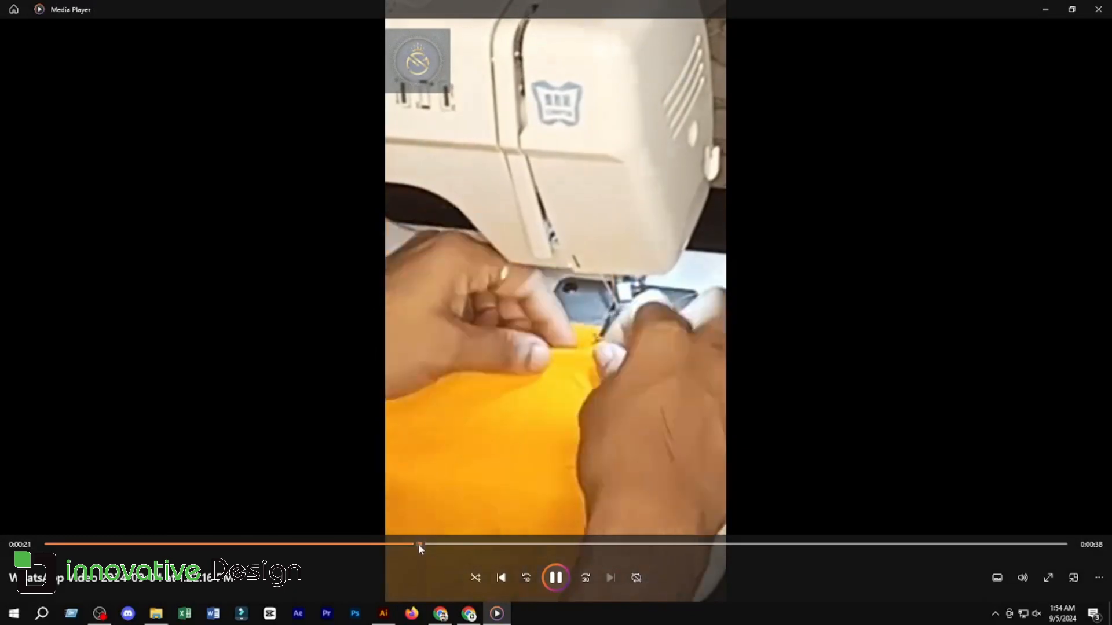
{"action": "left_click", "coordinate": [414, 544]}
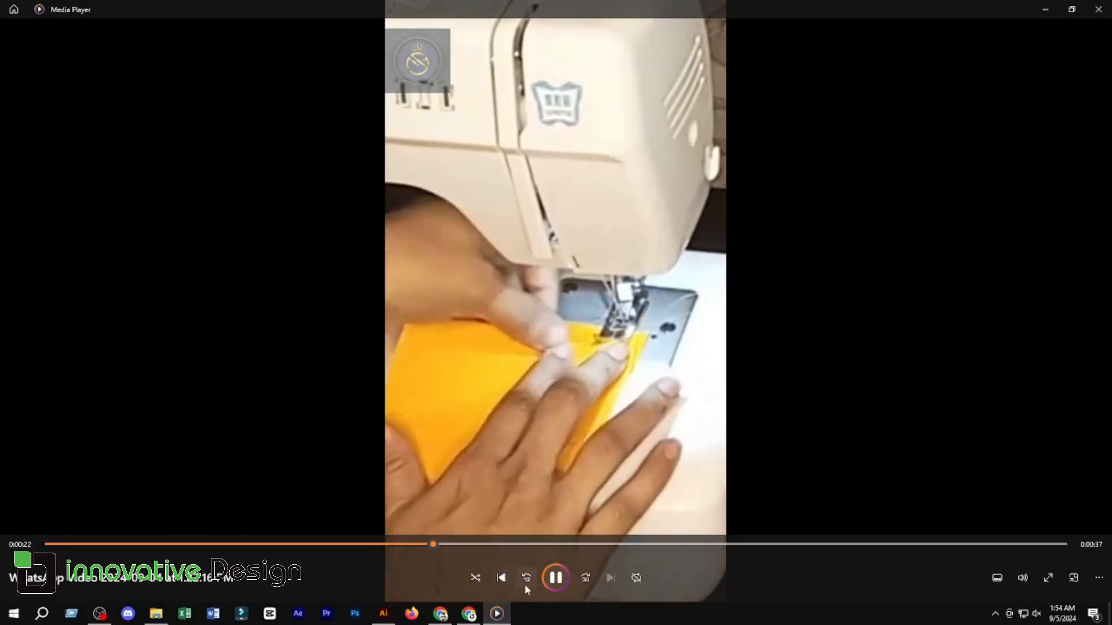
{"action": "left_click", "coordinate": [555, 577]}
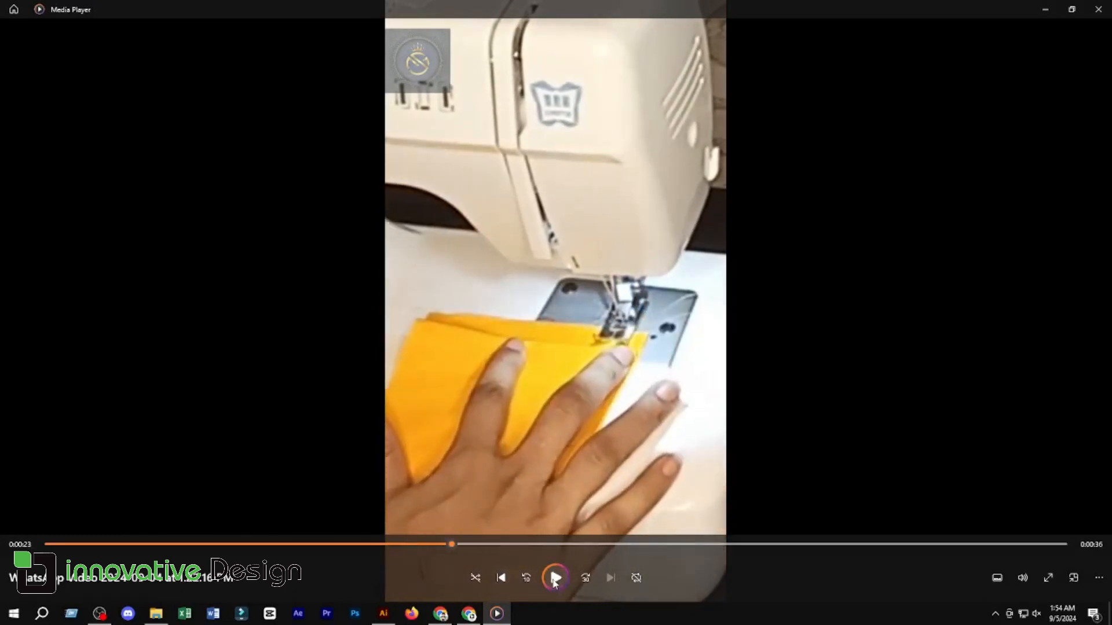
Skim the rest of the paused video, examine the Subscribe animation near its end, and close Media Player.
{"action": "left_click", "coordinate": [584, 544]}
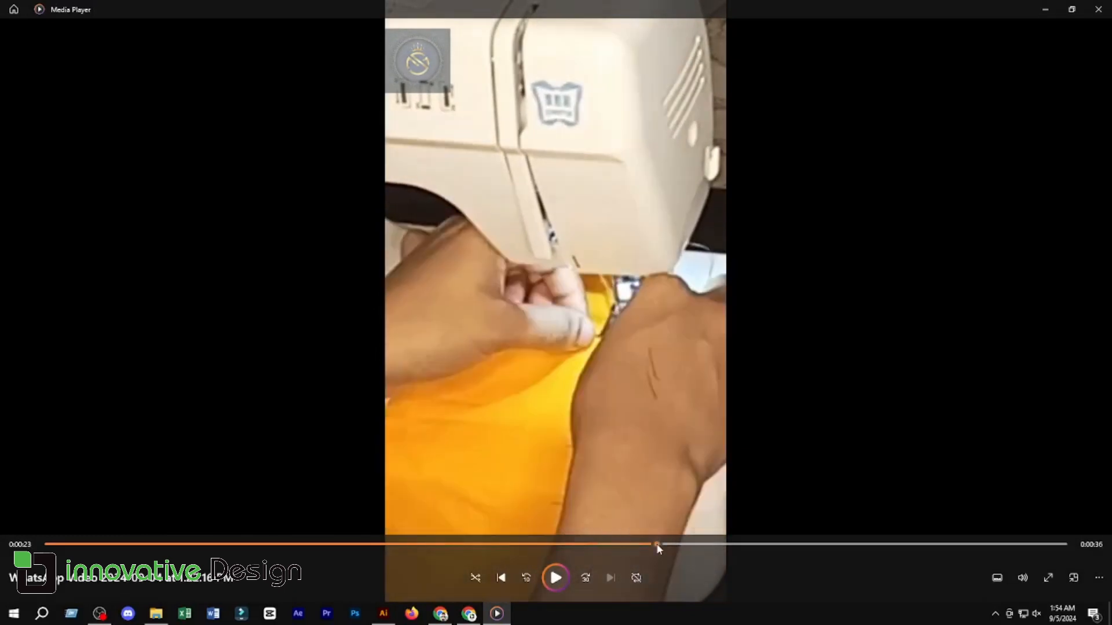
{"action": "left_click", "coordinate": [708, 544]}
{"action": "left_click", "coordinate": [760, 544]}
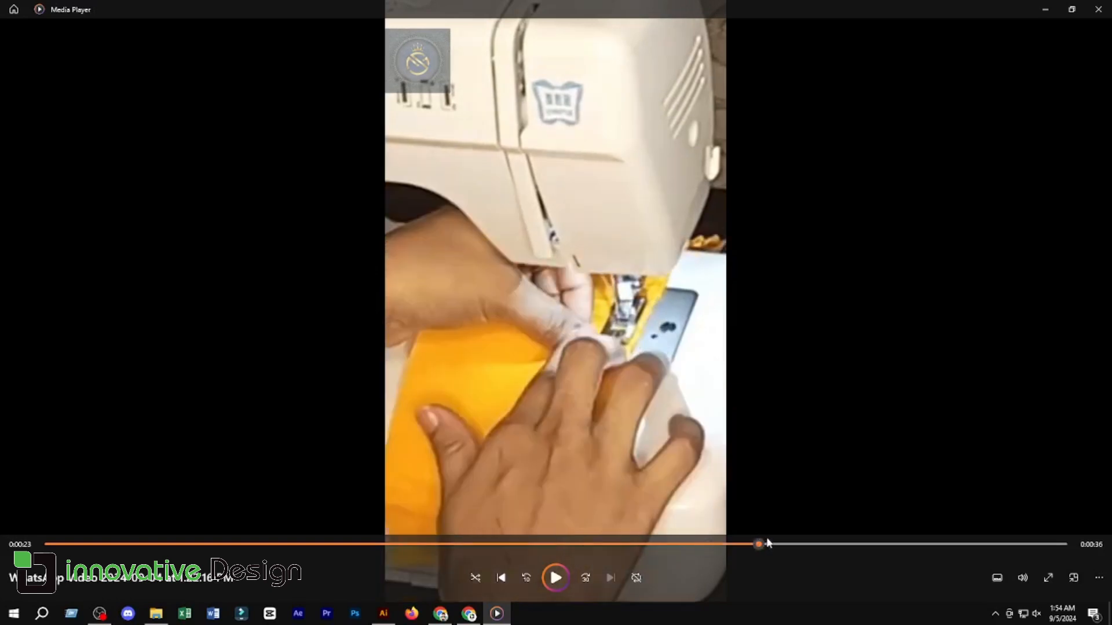
{"action": "left_click", "coordinate": [780, 544]}
{"action": "left_click", "coordinate": [799, 544]}
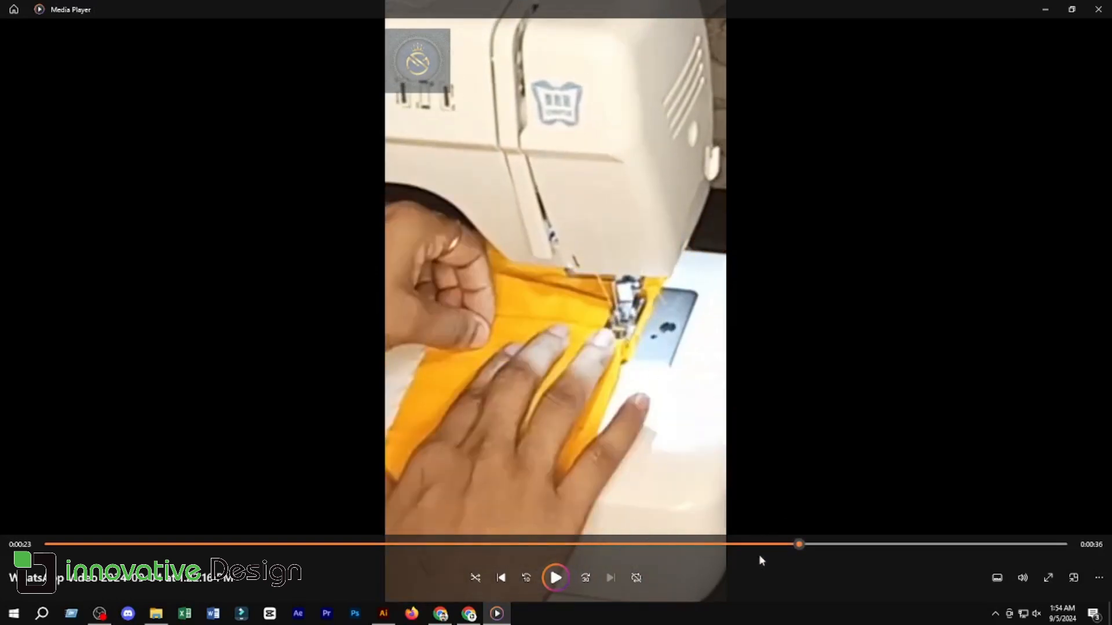
{"action": "left_click", "coordinate": [829, 544]}
{"action": "left_click", "coordinate": [888, 544]}
{"action": "left_click", "coordinate": [913, 545]}
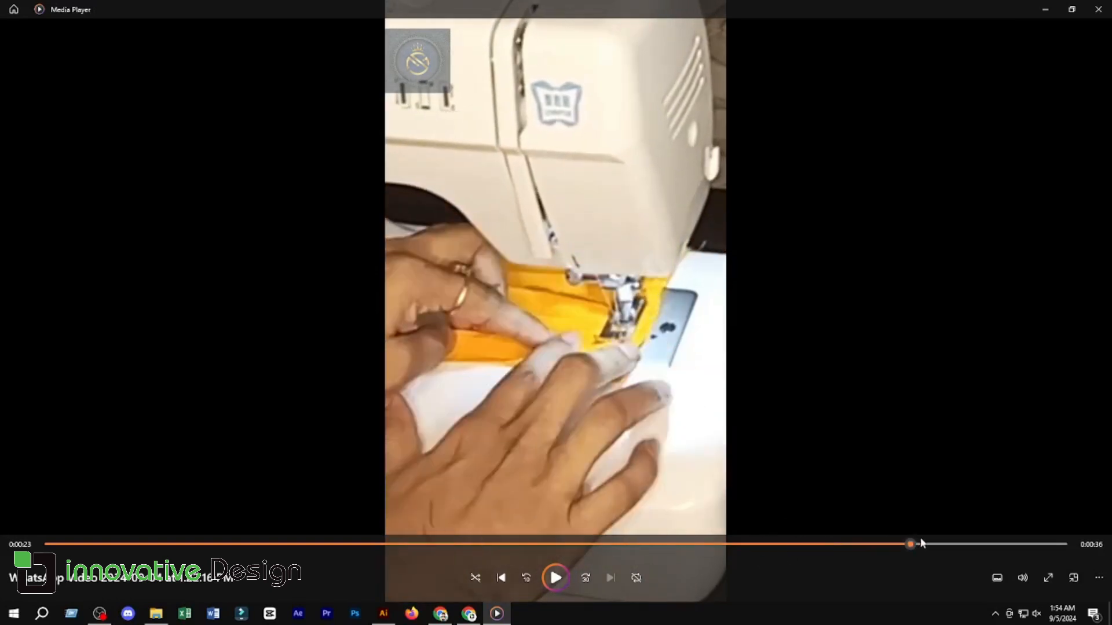
{"action": "left_click", "coordinate": [930, 544]}
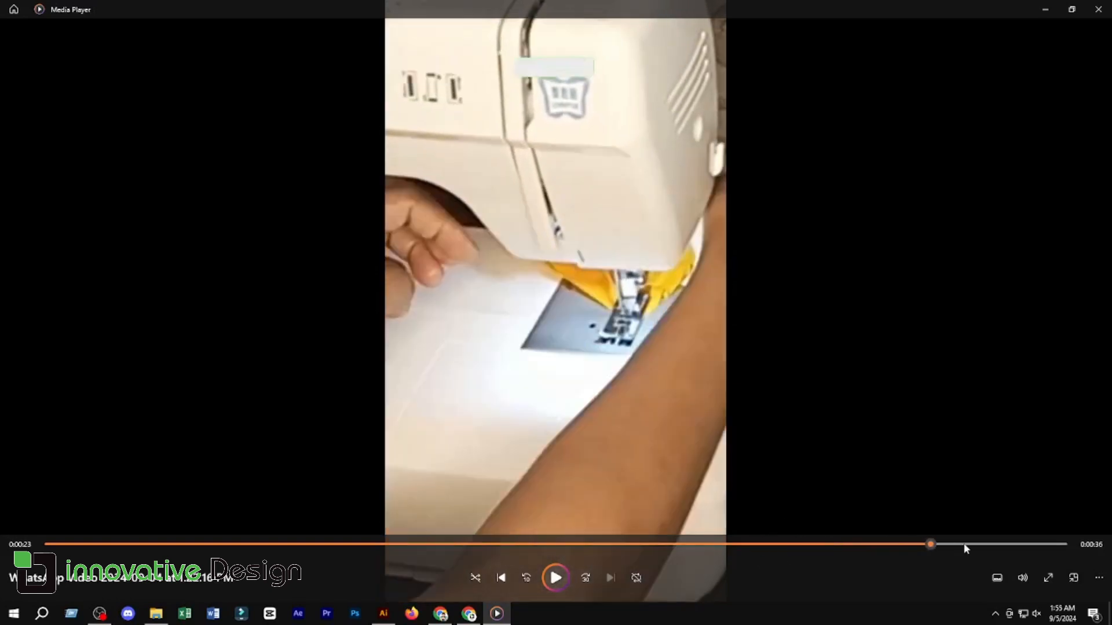
{"action": "left_click", "coordinate": [966, 544]}
{"action": "left_click", "coordinate": [919, 545]}
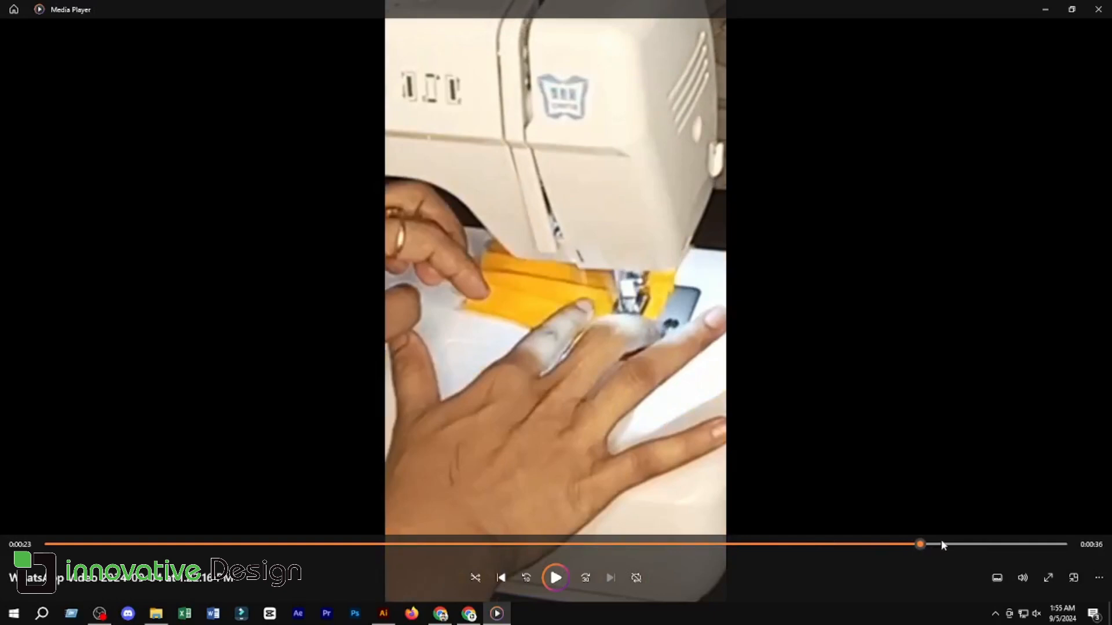
{"action": "left_click", "coordinate": [942, 545]}
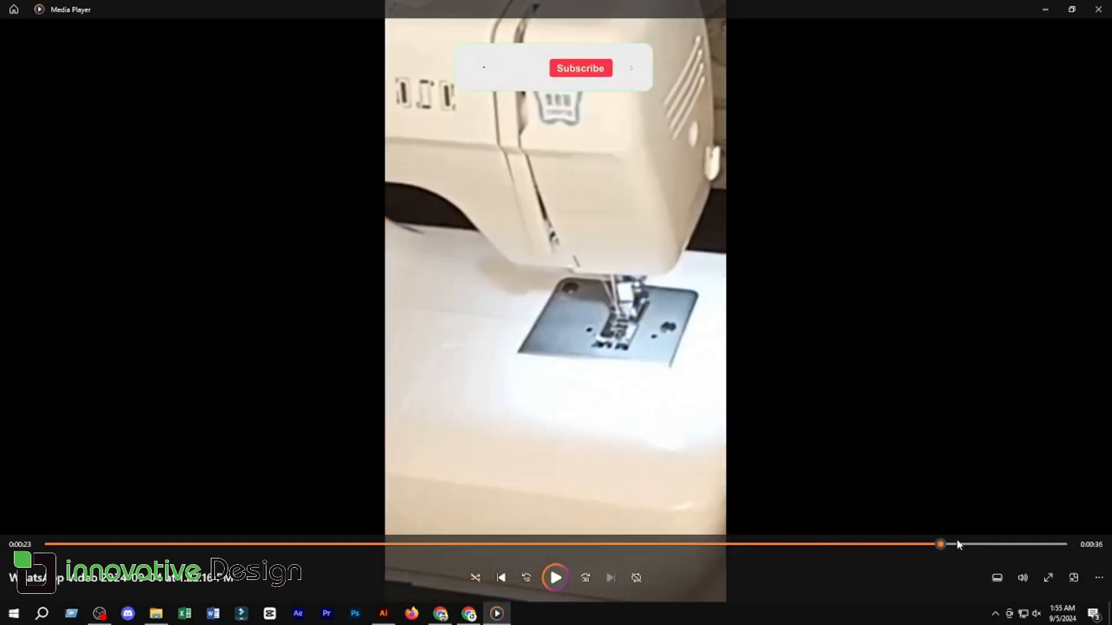
{"action": "left_click", "coordinate": [960, 544]}
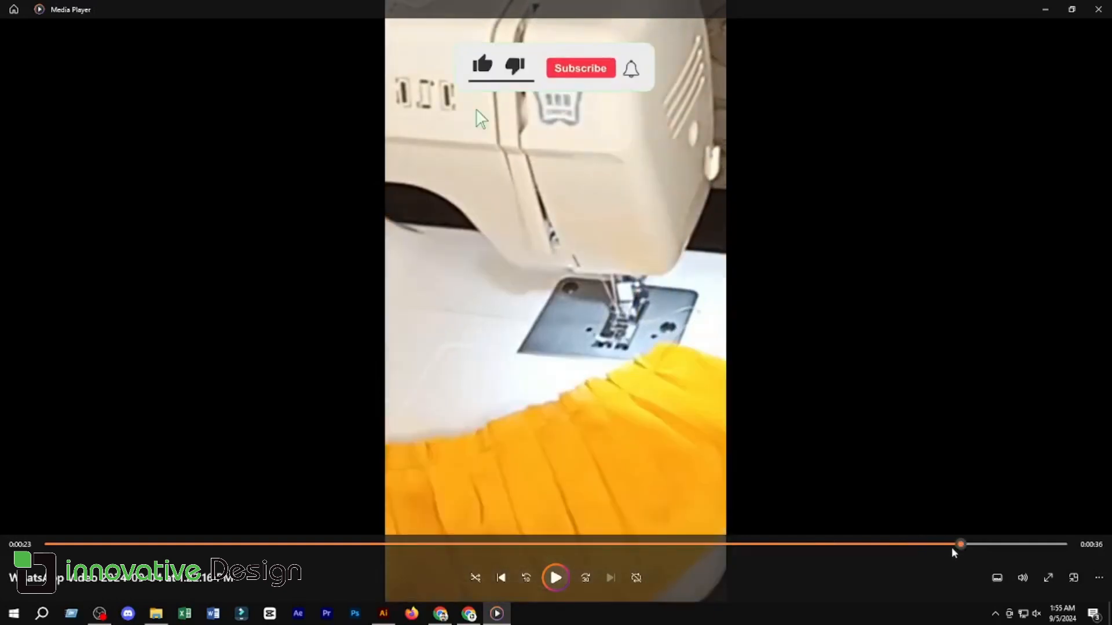
{"action": "left_click", "coordinate": [983, 545]}
{"action": "left_click", "coordinate": [964, 545]}
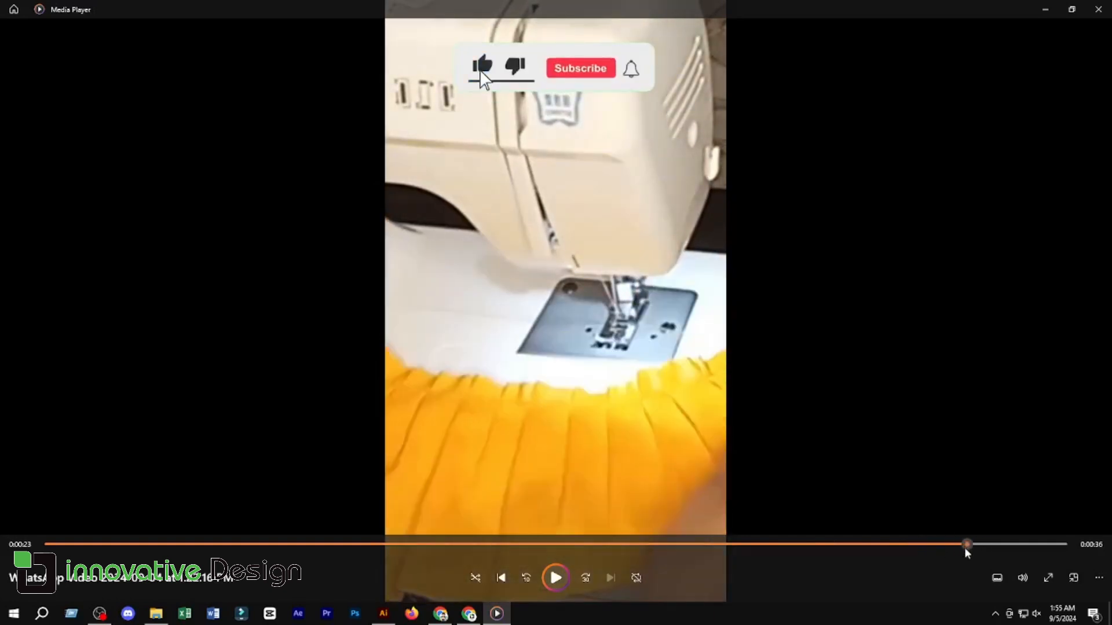
{"action": "left_click", "coordinate": [962, 544]}
{"action": "left_click", "coordinate": [971, 544]}
{"action": "left_click", "coordinate": [958, 547]}
{"action": "left_click", "coordinate": [968, 546]}
{"action": "left_click", "coordinate": [1099, 12]}
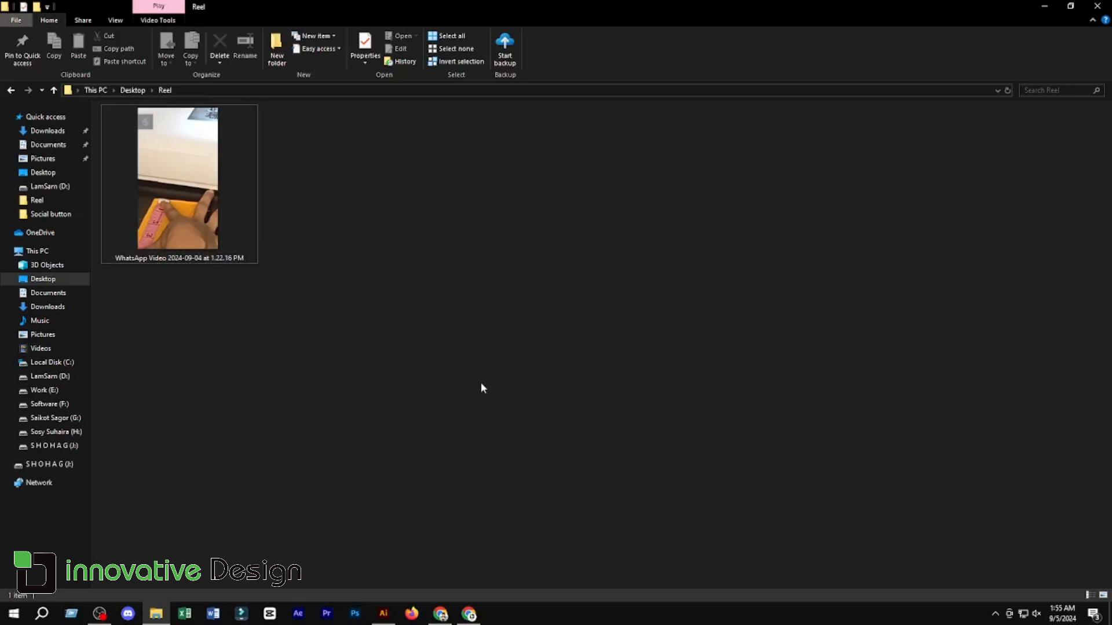
Rename the WhatsApp video file in the Reel folder as "How to Frill a Cloth".
{"action": "left_click", "coordinate": [469, 615]}
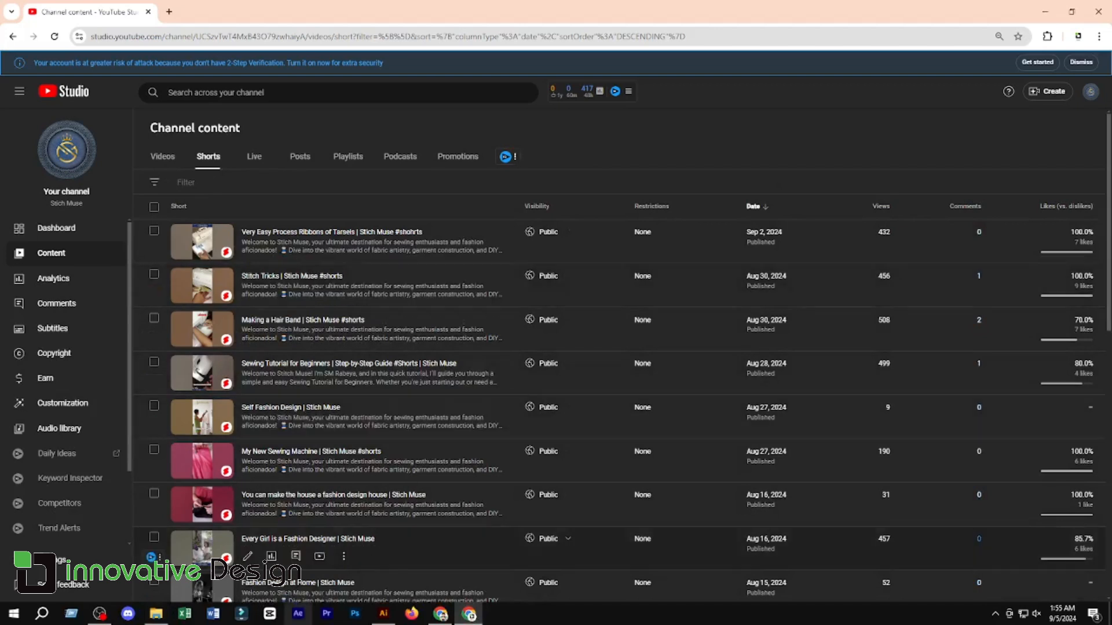
{"action": "left_click", "coordinate": [156, 613]}
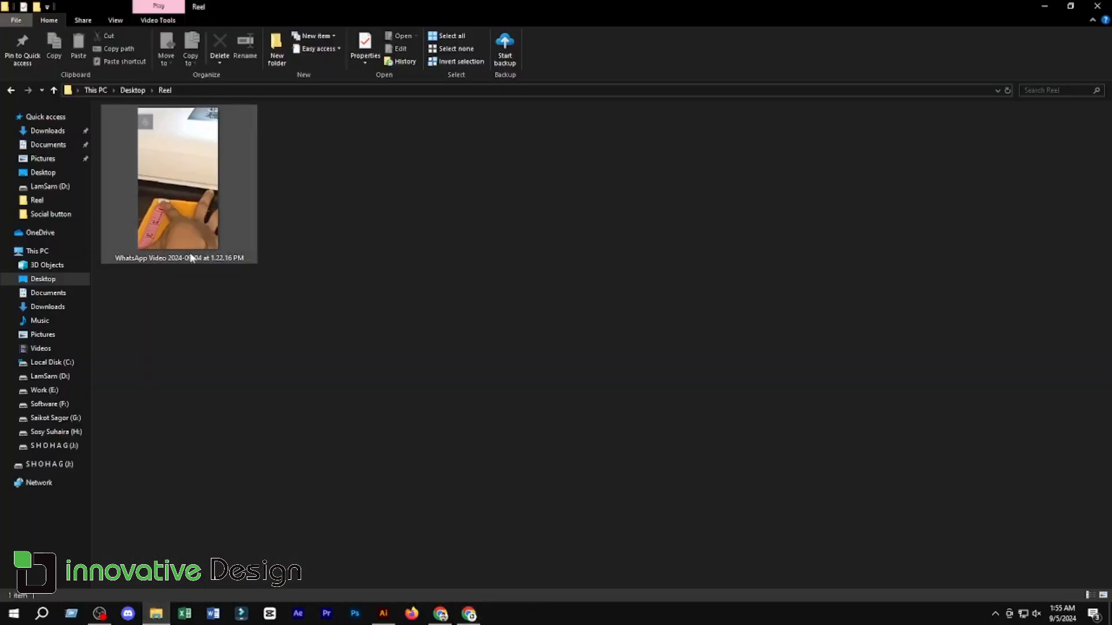
{"action": "right_click", "coordinate": [160, 189]}
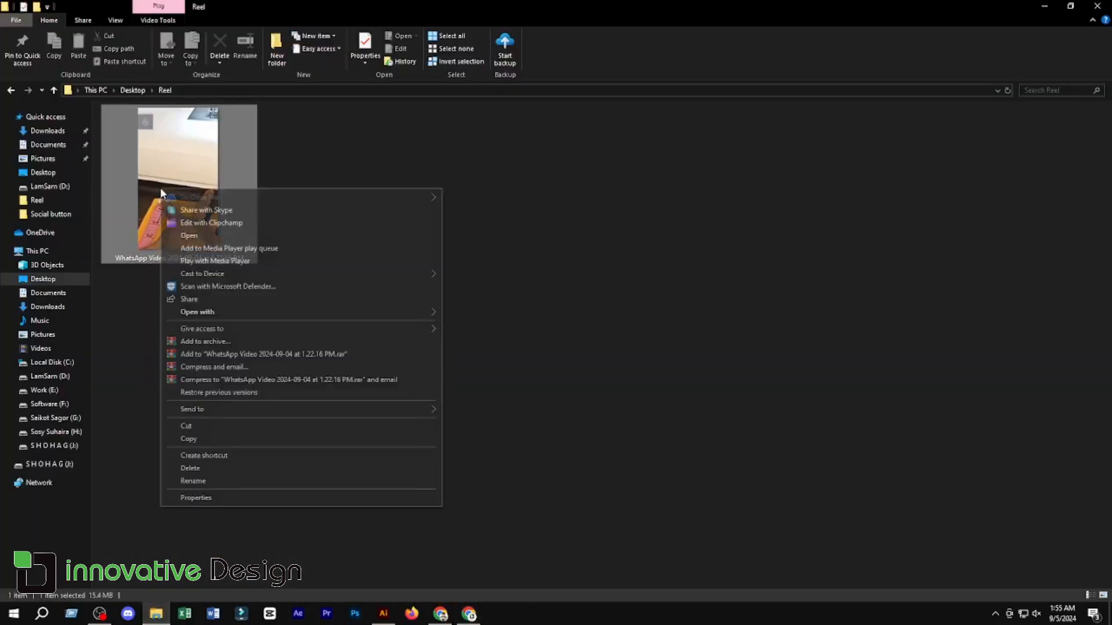
{"action": "left_click", "coordinate": [210, 479]}
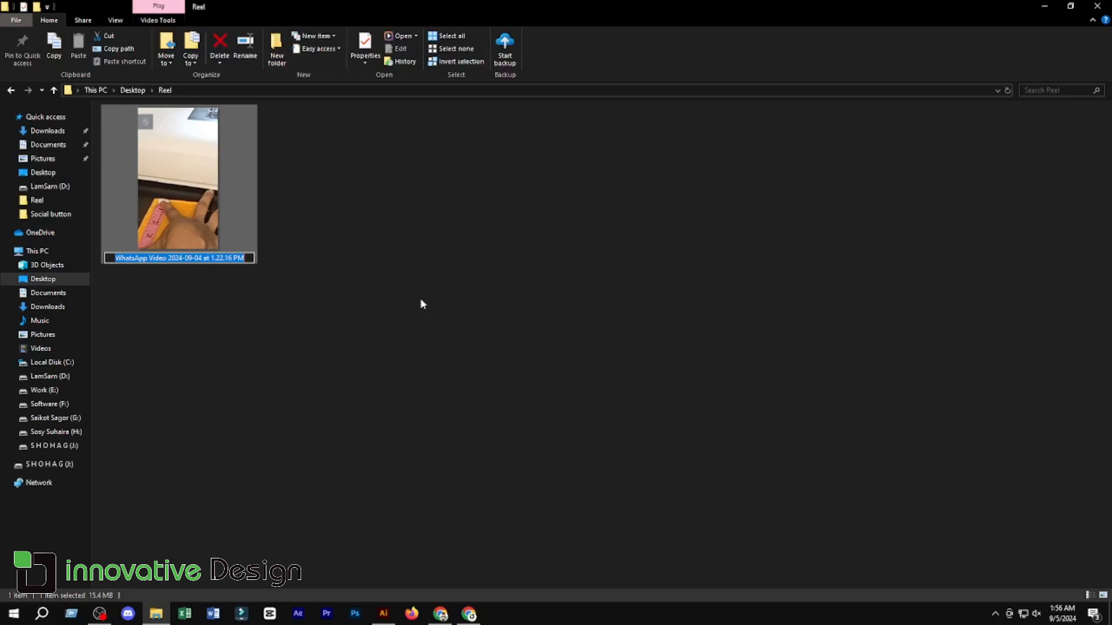
{"action": "type", "text": "H"}
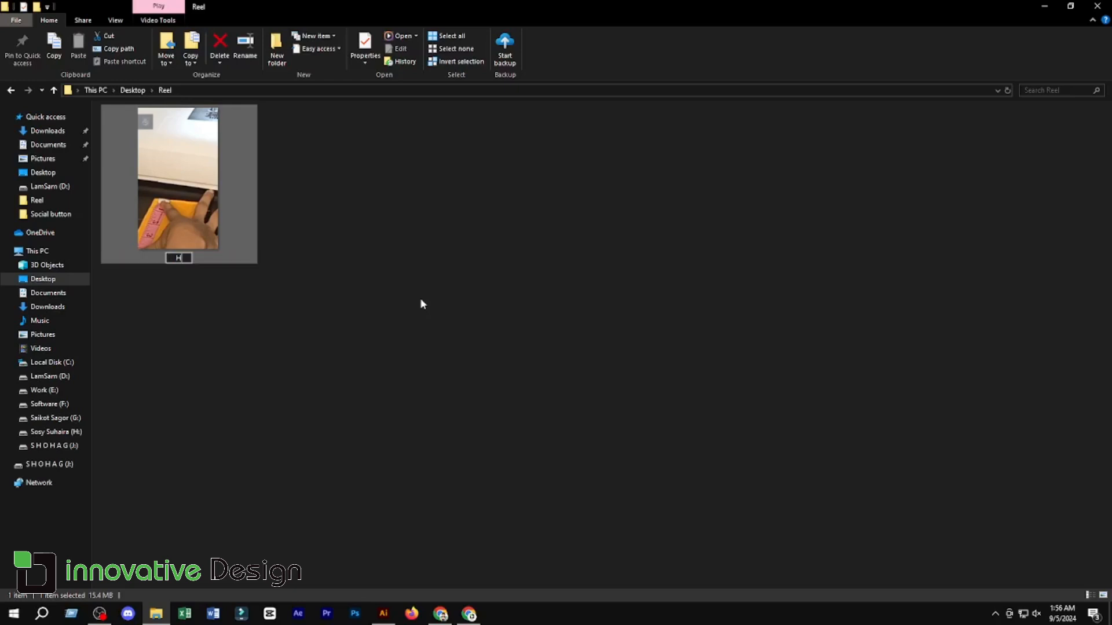
{"action": "type", "text": "ow to Frill a Cloth"}
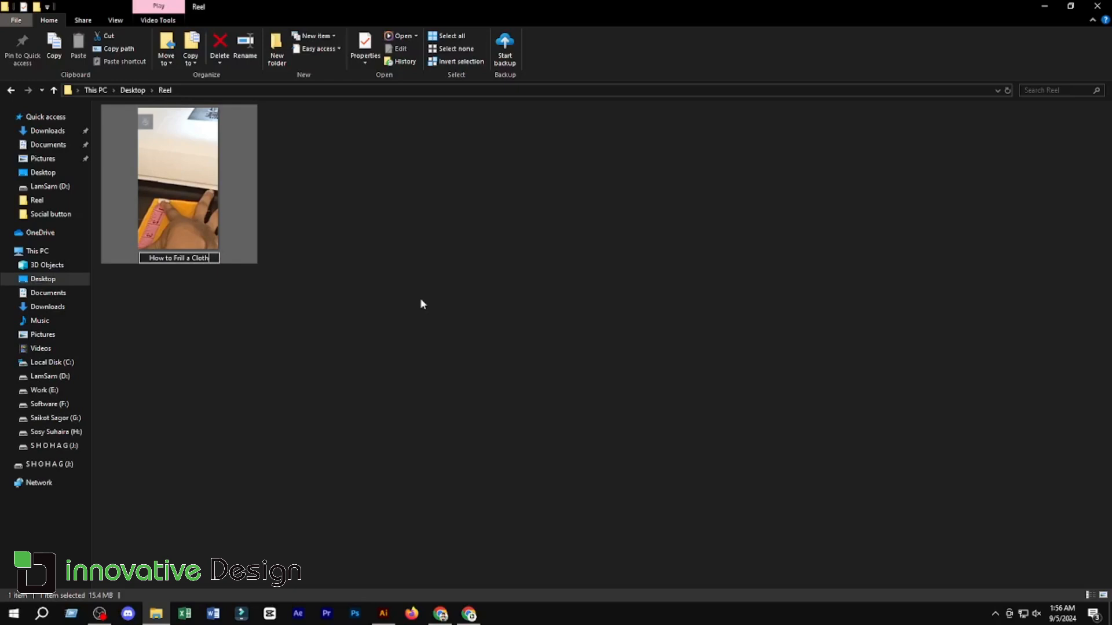
{"action": "key", "text": "Return"}
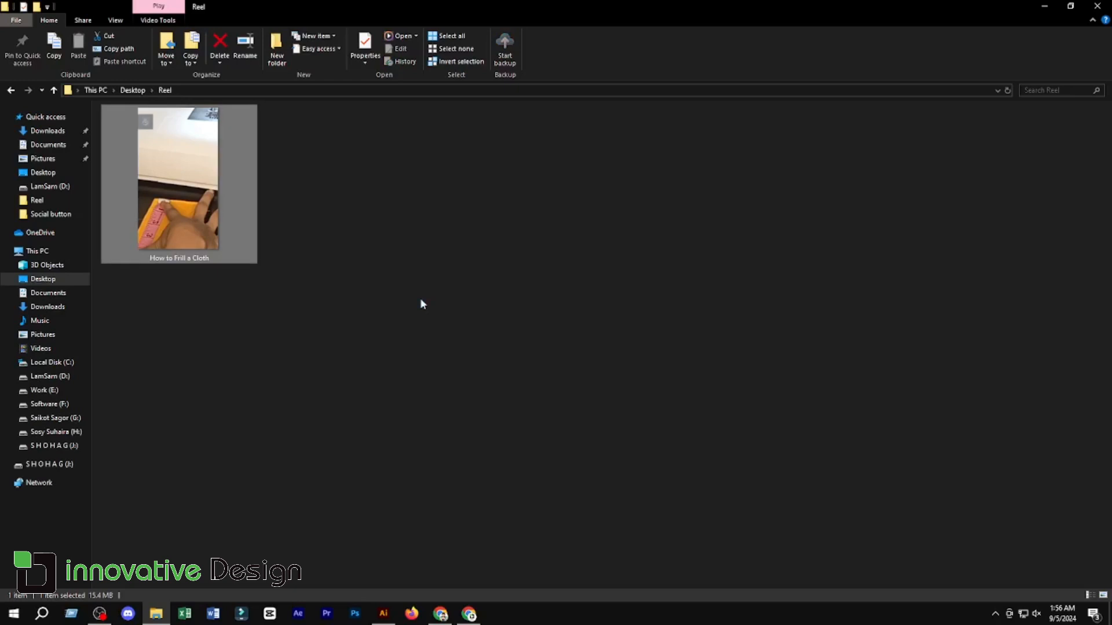
{"action": "left_click", "coordinate": [279, 262]}
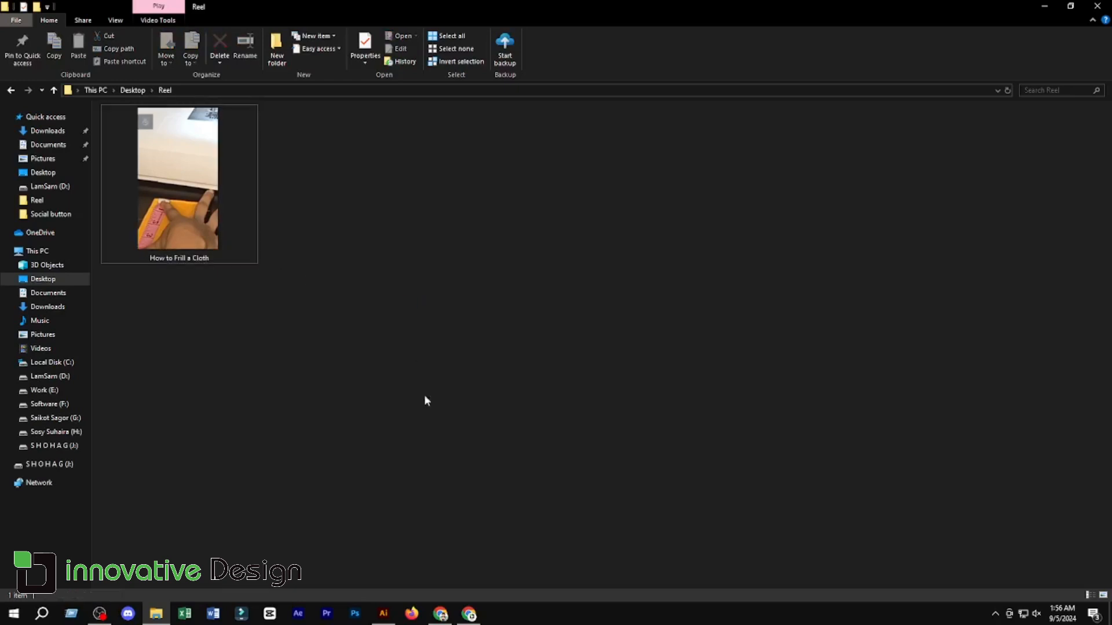
Switch to YouTube Studio in Chrome and upload the "How to Frill a Cloth" video from the Desktop's Reel folder.
{"action": "left_click", "coordinate": [472, 613]}
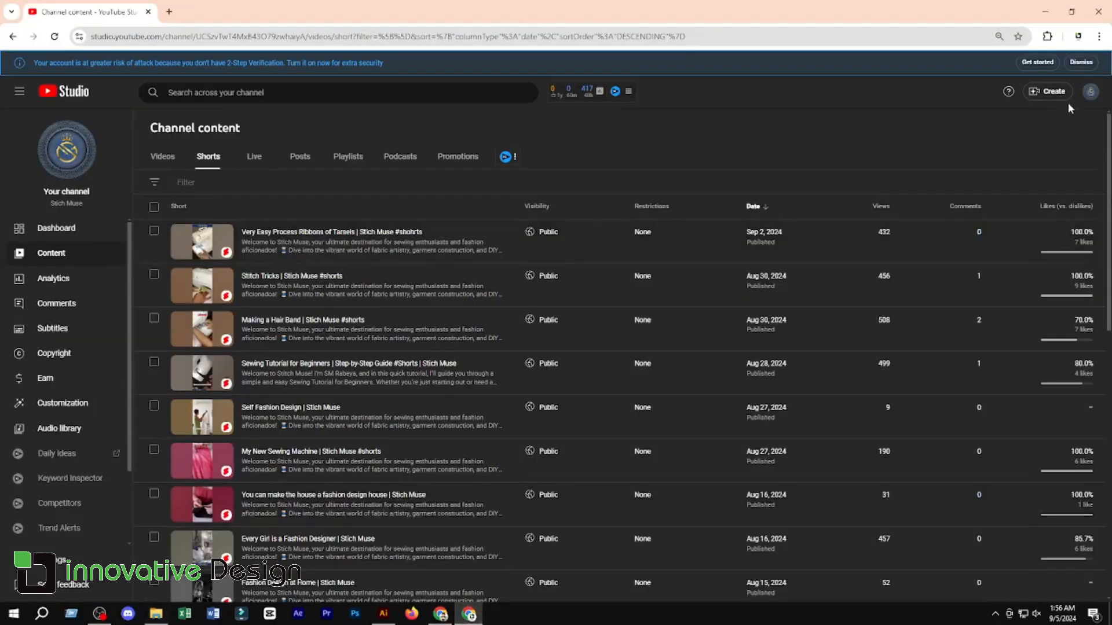
{"action": "left_click", "coordinate": [1052, 92]}
{"action": "left_click", "coordinate": [1036, 116]}
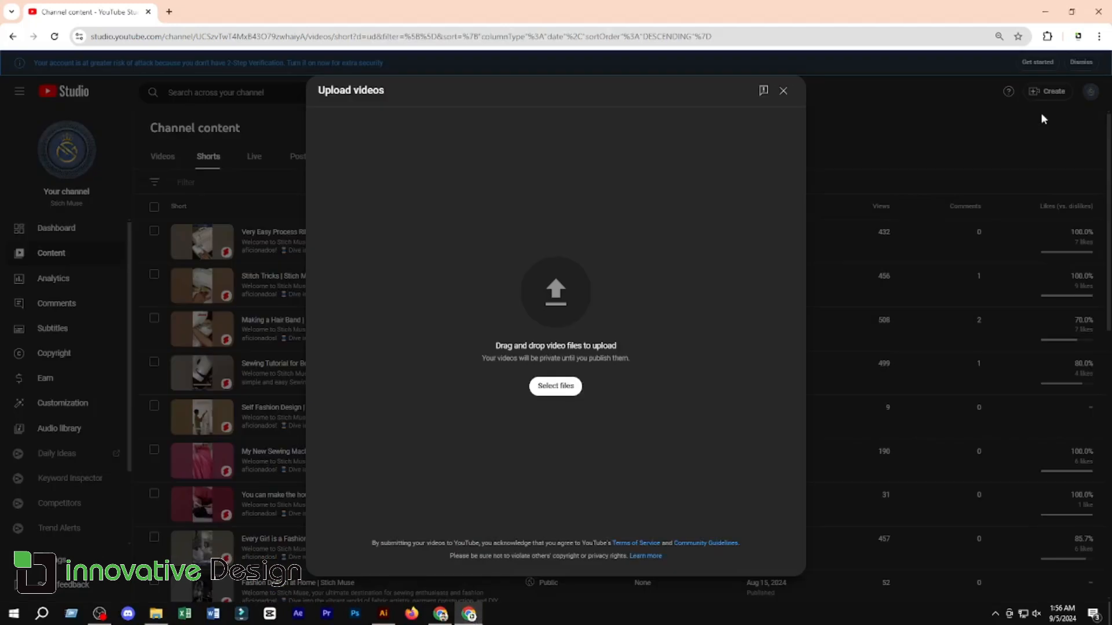
{"action": "left_click", "coordinate": [553, 386]}
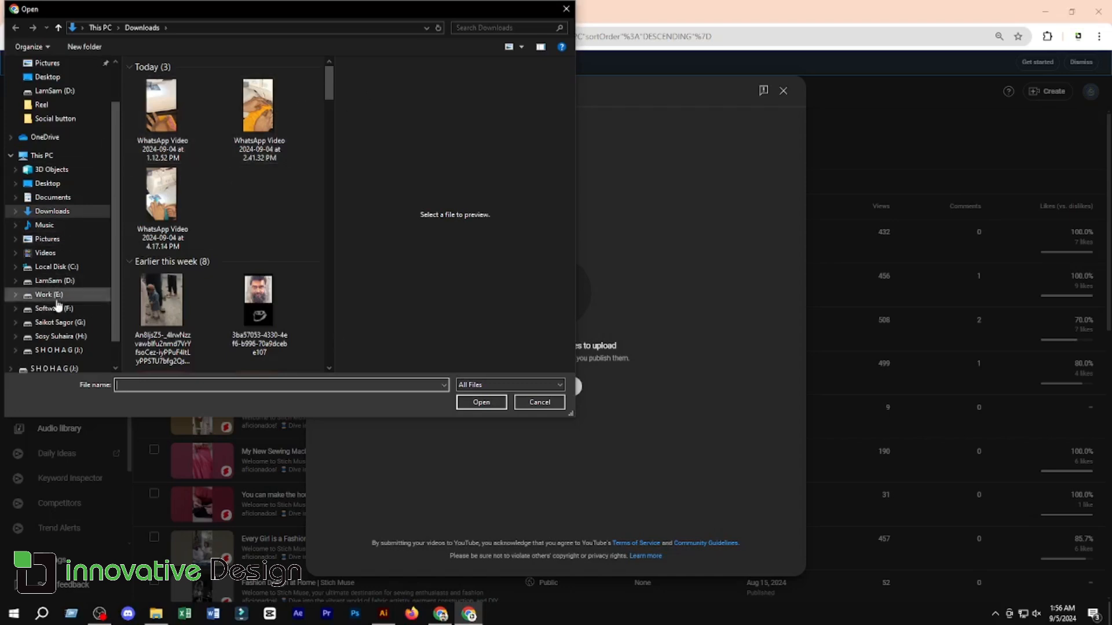
{"action": "left_click", "coordinate": [46, 183]}
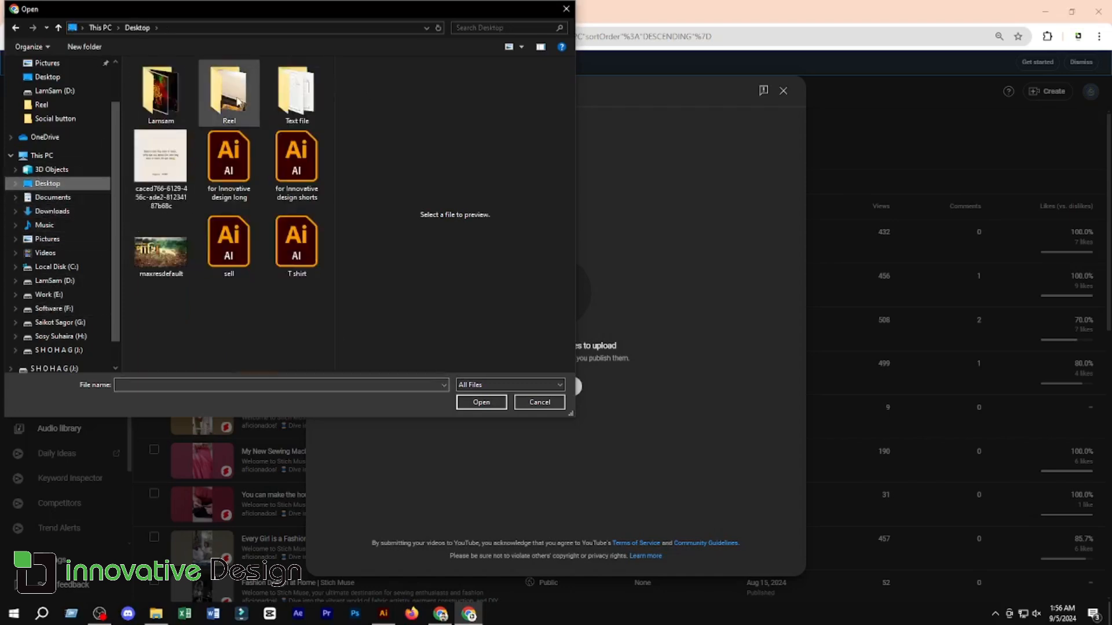
{"action": "double_click", "coordinate": [238, 103]}
{"action": "left_click", "coordinate": [157, 96]}
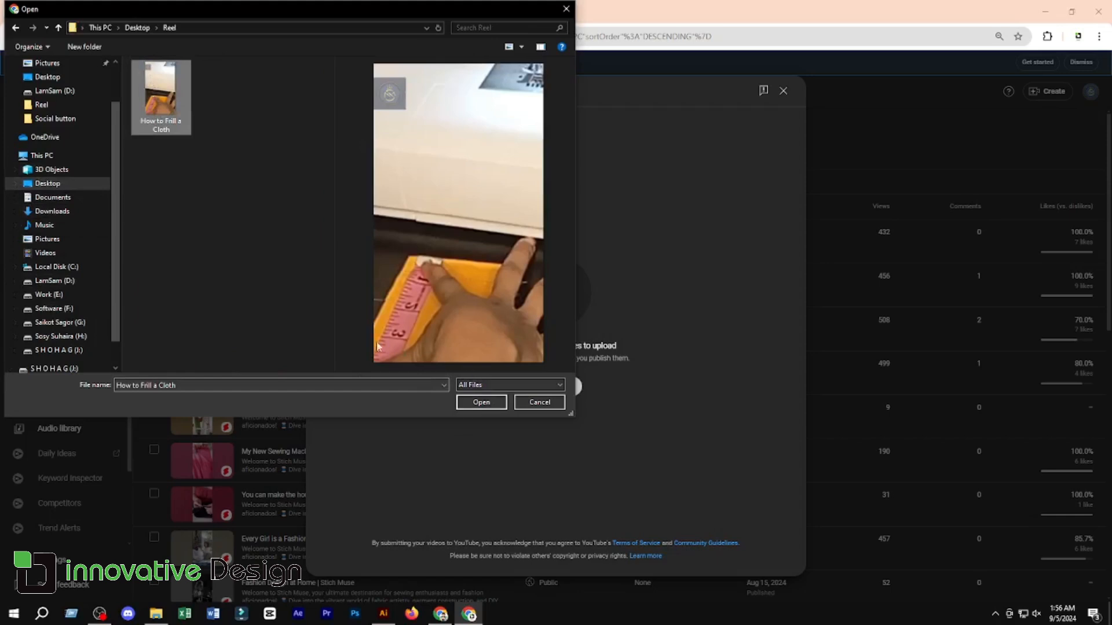
{"action": "left_click", "coordinate": [481, 404]}
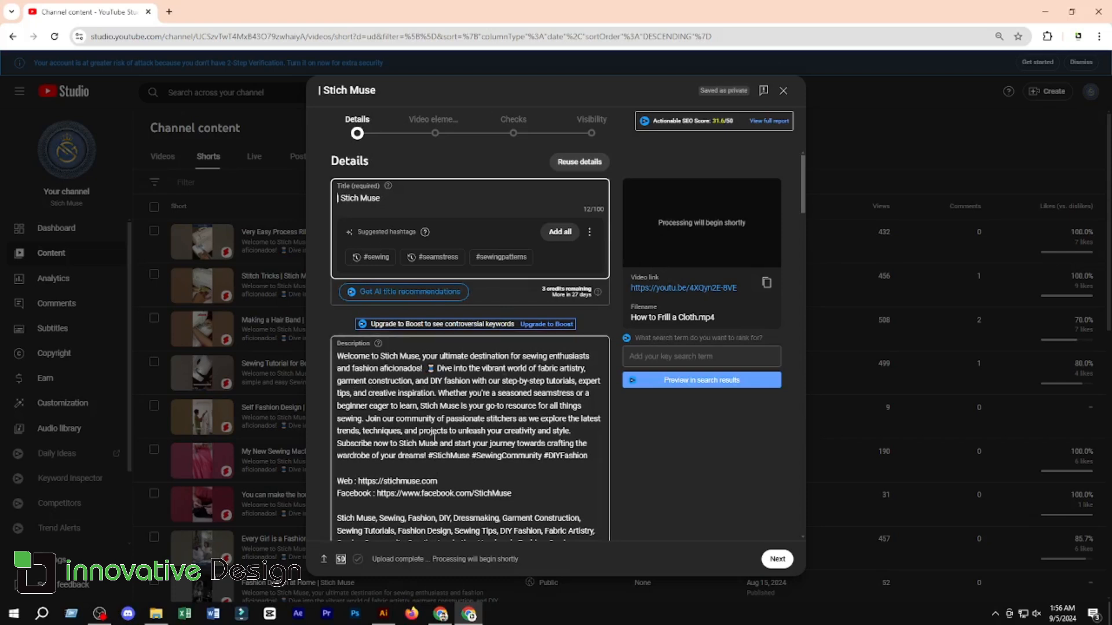
Examine the prefilled upload details, including the description with its links and hashtags, the audience setting and the tags.
{"action": "left_click_drag", "start_coordinate": [377, 368], "coordinate": [461, 421]}
{"action": "left_click", "coordinate": [461, 394]}
{"action": "scroll", "coordinate": [464, 405], "scroll_direction": "down", "scroll_amount": 5}
{"action": "scroll", "coordinate": [491, 414], "scroll_direction": "down", "scroll_amount": 10}
{"action": "scroll", "coordinate": [494, 415], "scroll_direction": "down", "scroll_amount": 5}
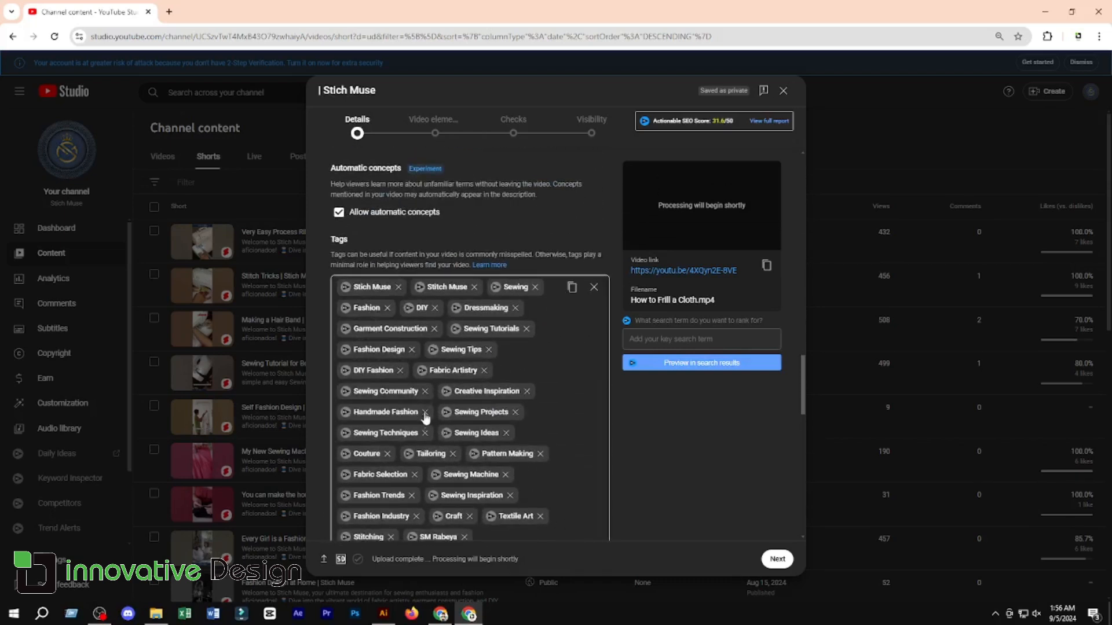
{"action": "scroll", "coordinate": [455, 417], "scroll_direction": "down", "scroll_amount": 4}
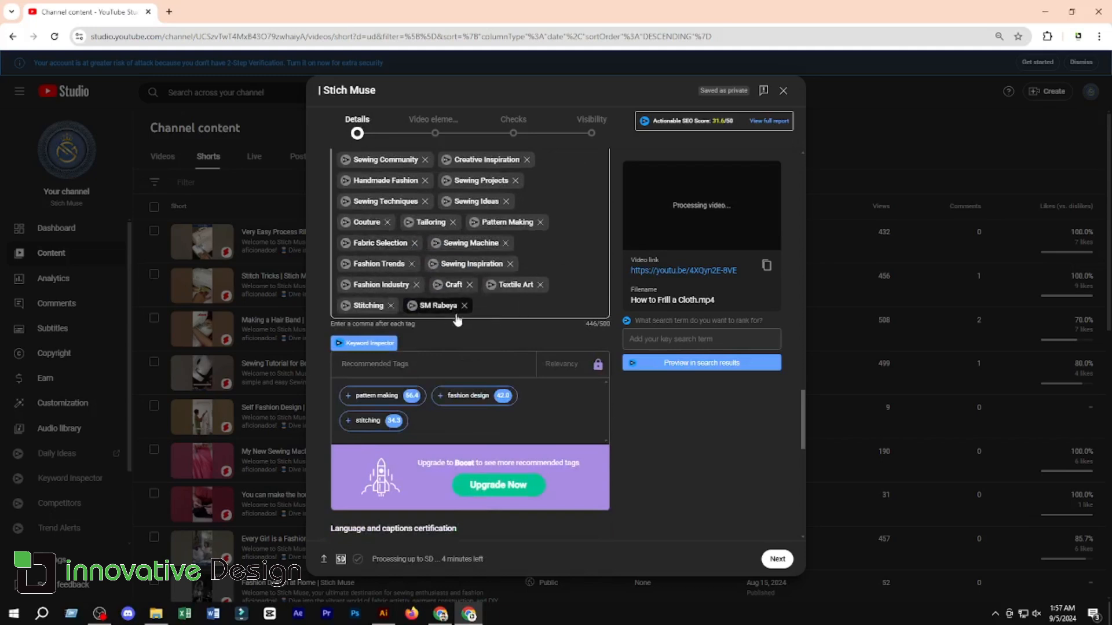
{"action": "scroll", "coordinate": [519, 330], "scroll_direction": "up", "scroll_amount": 15}
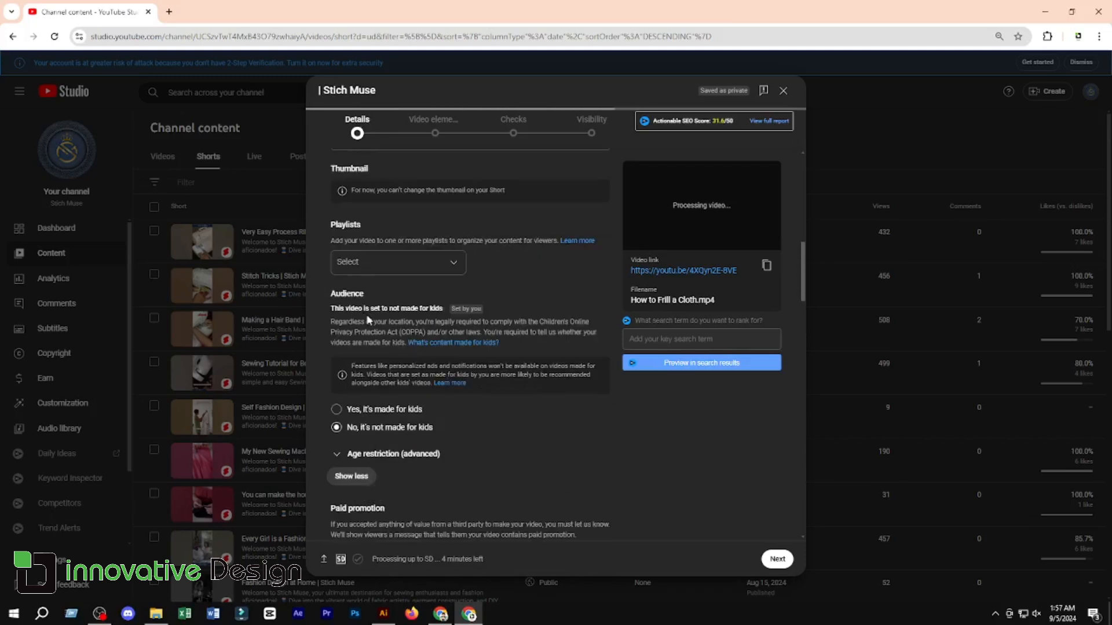
{"action": "scroll", "coordinate": [386, 321], "scroll_direction": "up", "scroll_amount": 2}
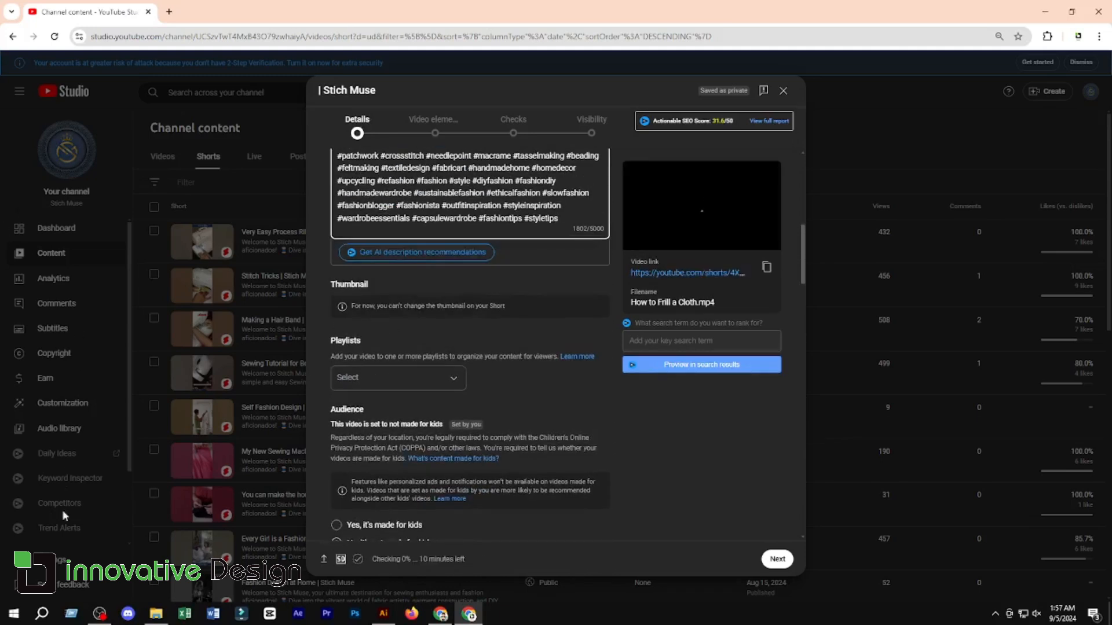
{"action": "scroll", "coordinate": [482, 361], "scroll_direction": "up", "scroll_amount": 2}
{"action": "scroll", "coordinate": [481, 361], "scroll_direction": "up", "scroll_amount": 5}
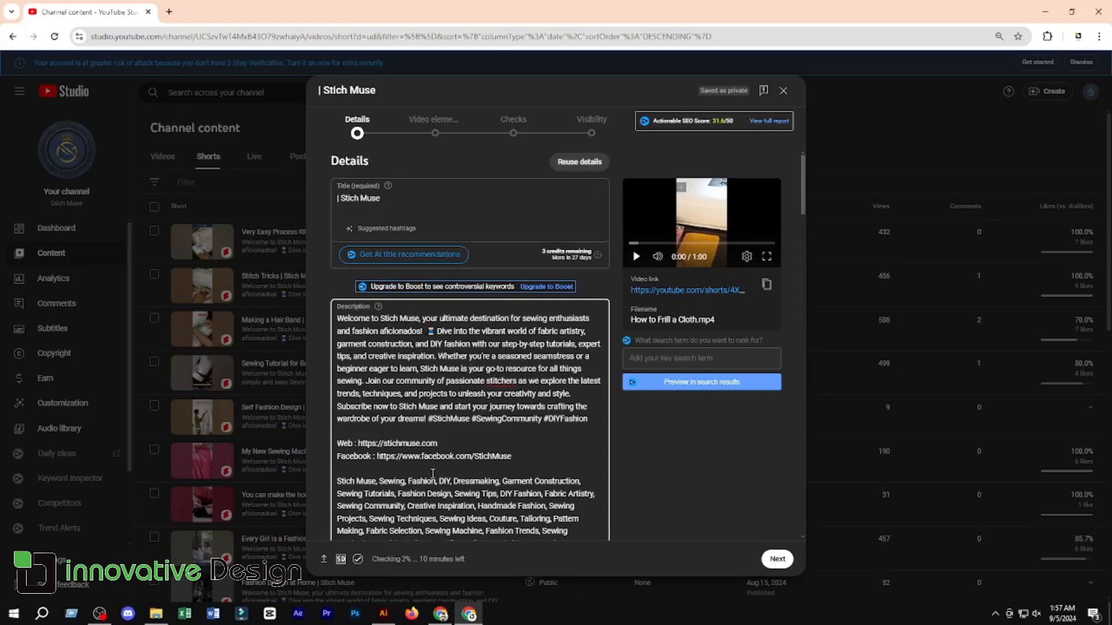
{"action": "scroll", "coordinate": [432, 473], "scroll_direction": "down", "scroll_amount": 5}
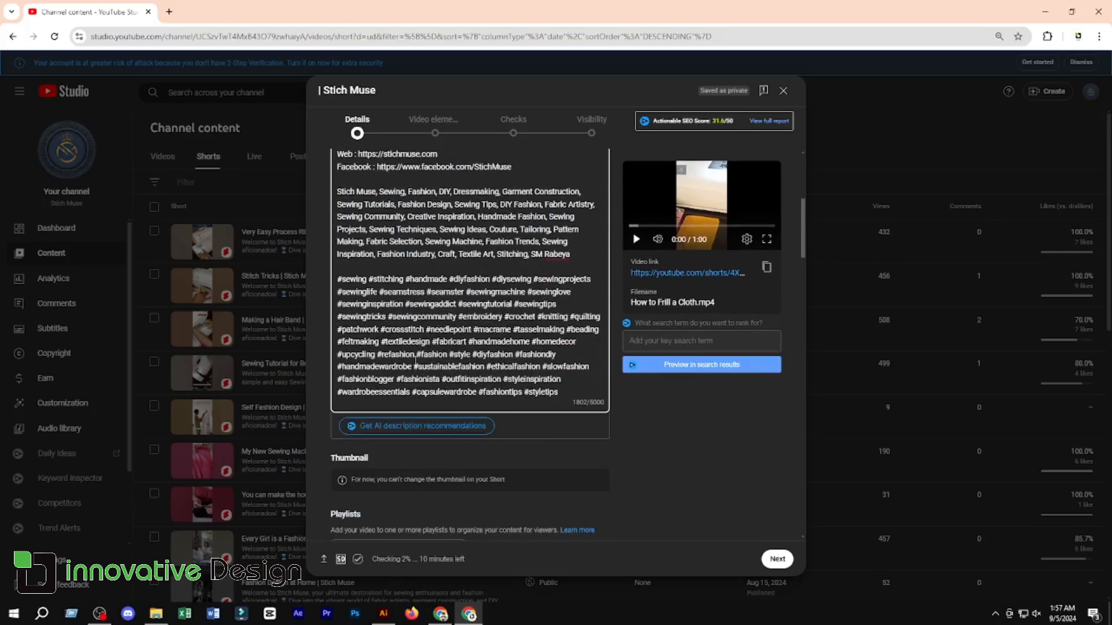
{"action": "scroll", "coordinate": [530, 377], "scroll_direction": "up", "scroll_amount": 5}
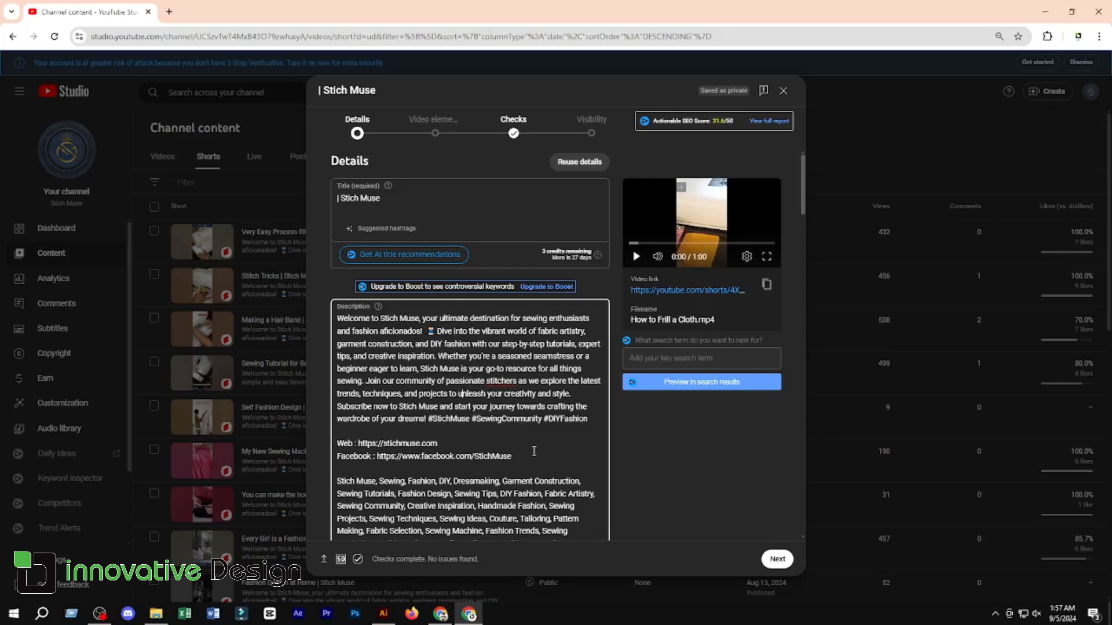
{"action": "scroll", "coordinate": [517, 440], "scroll_direction": "down", "scroll_amount": 8}
{"action": "scroll", "coordinate": [513, 440], "scroll_direction": "down", "scroll_amount": 5}
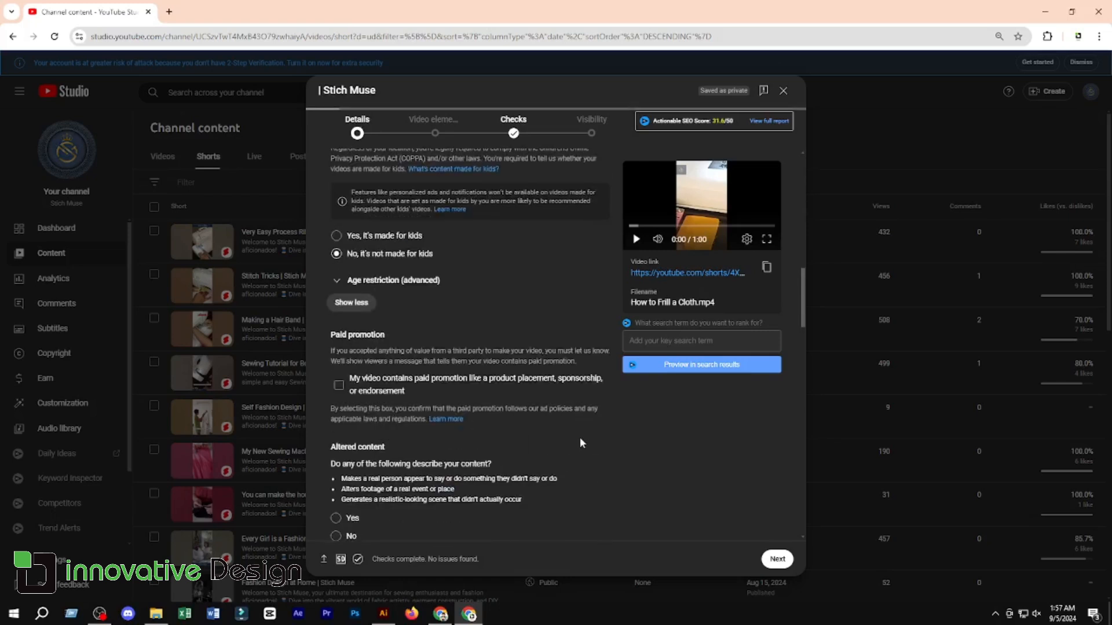
{"action": "scroll", "coordinate": [579, 437], "scroll_direction": "up", "scroll_amount": 12}
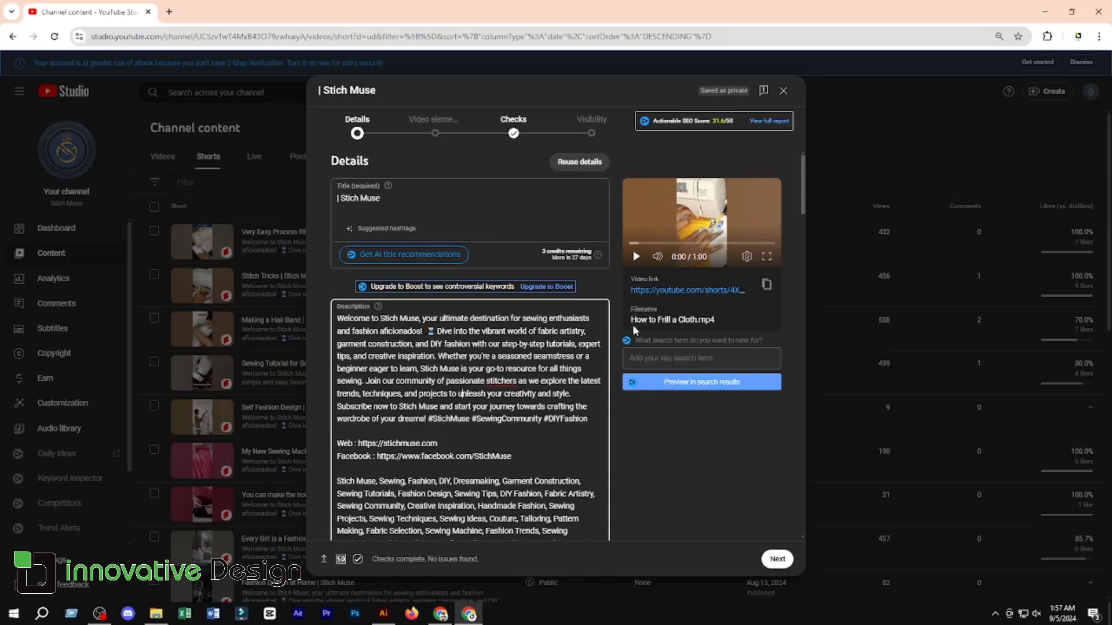
Complete the video title as "How to Frill a Cloth | Stich Muse #shorts", reusing the file name and choosing the suggested #shorts hashtag.
{"action": "left_click_drag", "start_coordinate": [630, 320], "coordinate": [678, 325]}
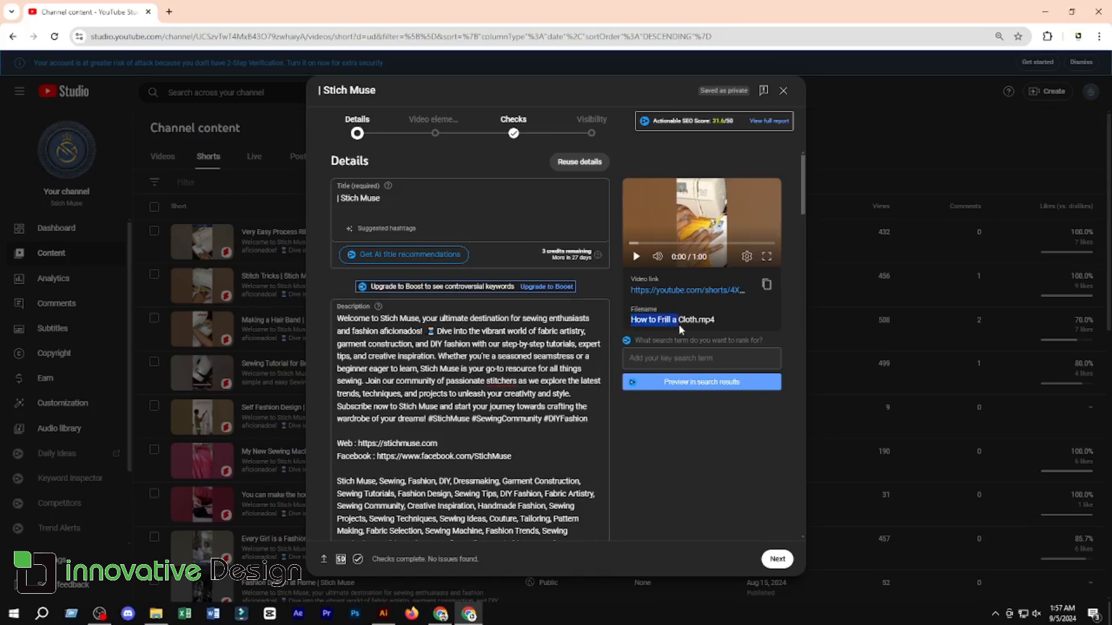
{"action": "right_click", "coordinate": [696, 325]}
{"action": "left_click", "coordinate": [703, 336]}
{"action": "left_click", "coordinate": [352, 204]}
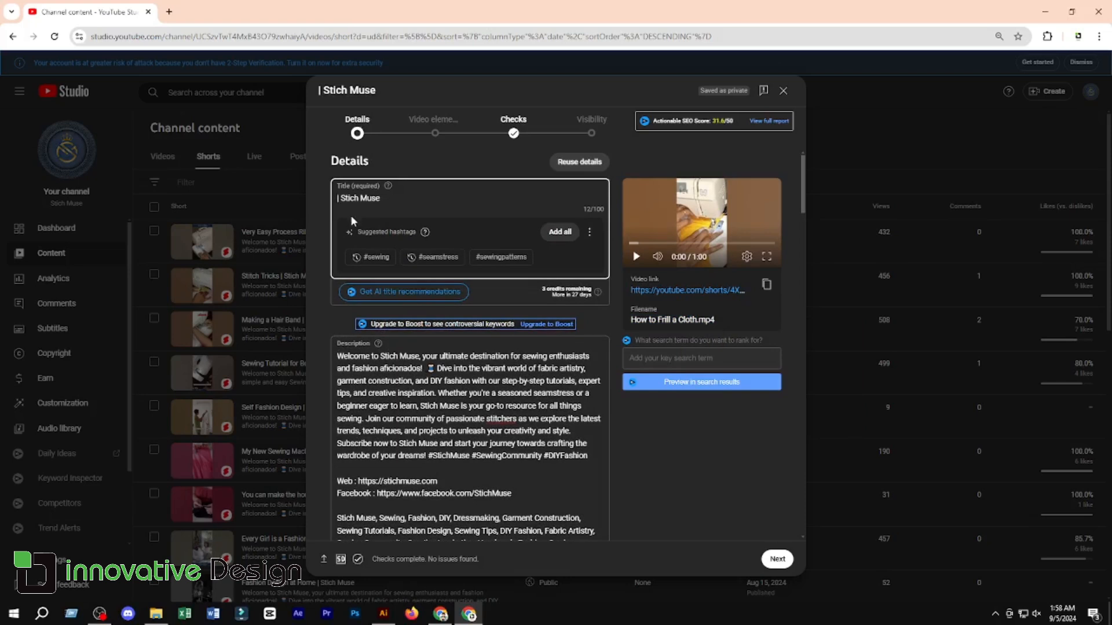
{"action": "type", "text": "How to Frill a Cloth"}
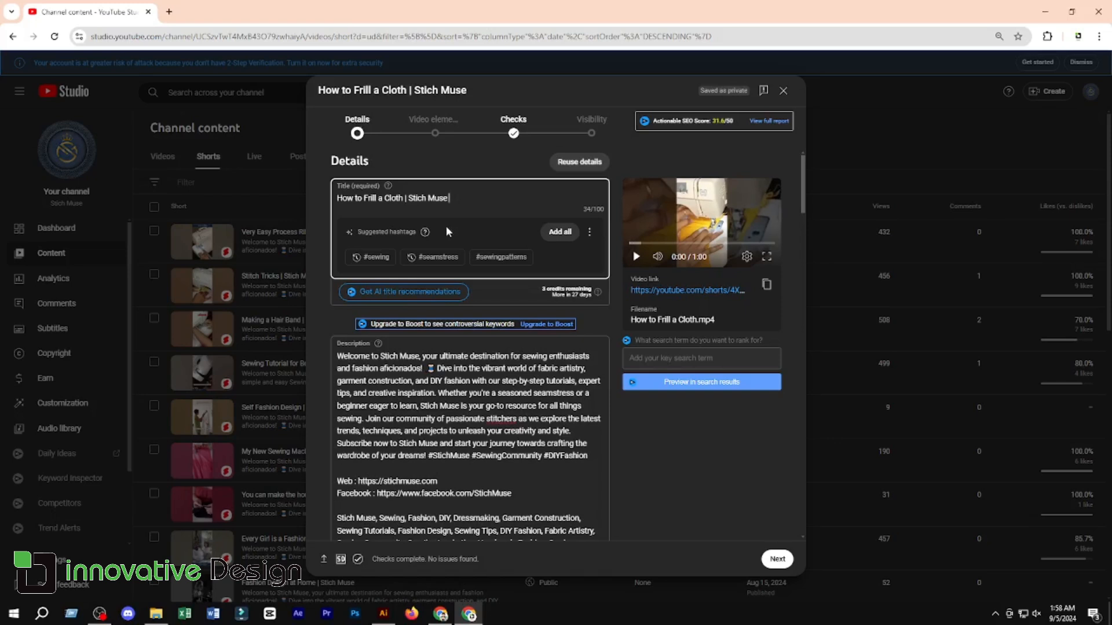
{"action": "type", "text": "#shorts"}
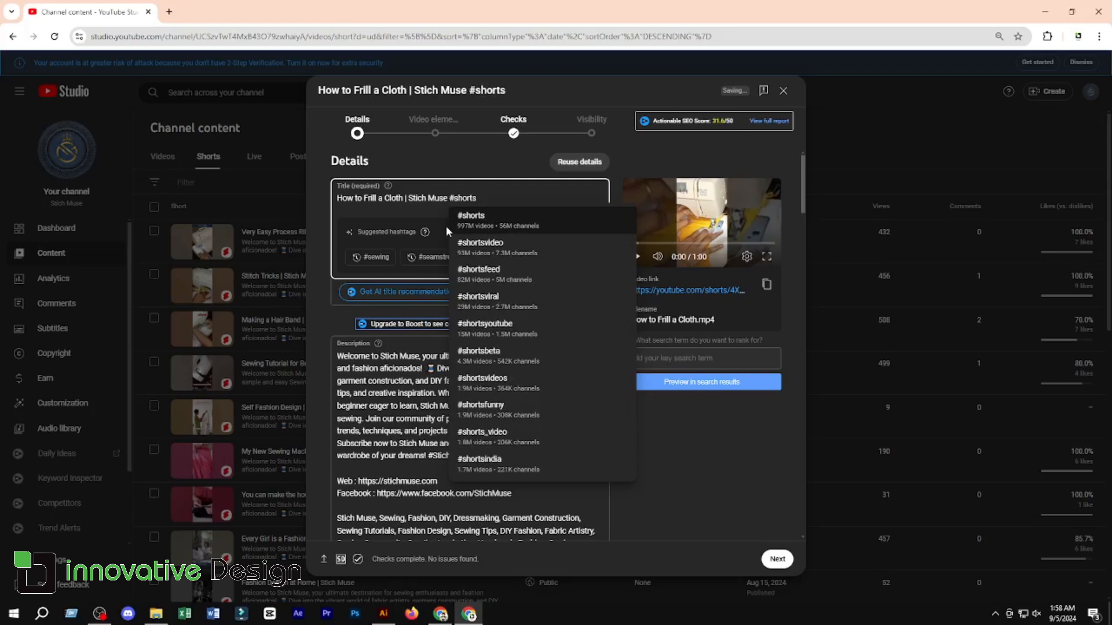
{"action": "left_click", "coordinate": [474, 217]}
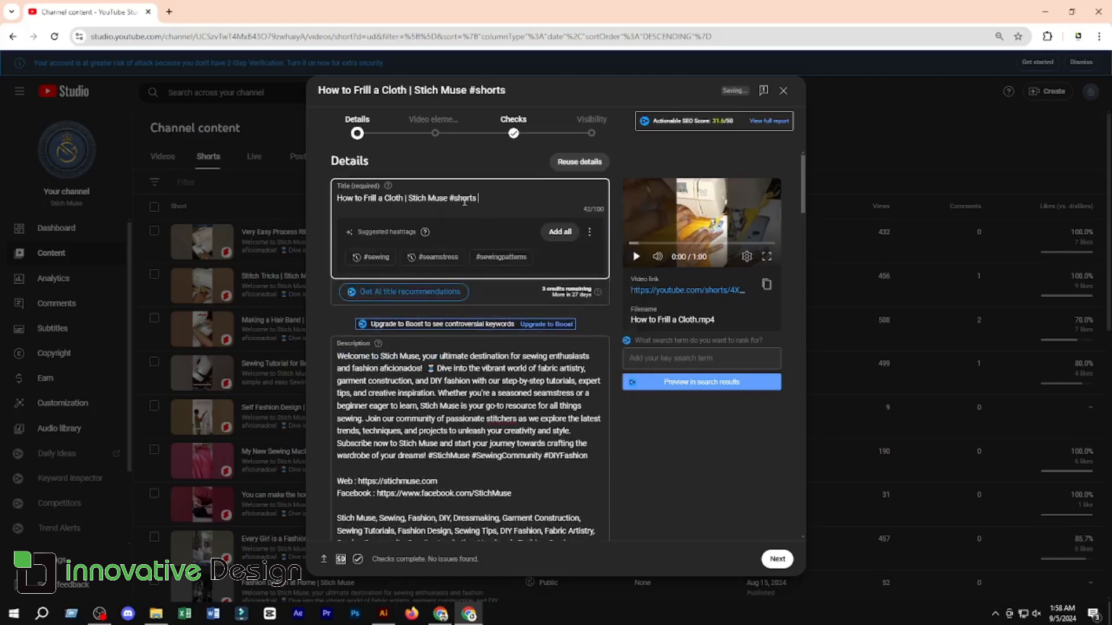
Copy the full video title into the description on its own line between the introduction and the Web link.
{"action": "left_click_drag", "start_coordinate": [486, 198], "coordinate": [325, 204]}
{"action": "key", "text": "ctrl+c"}
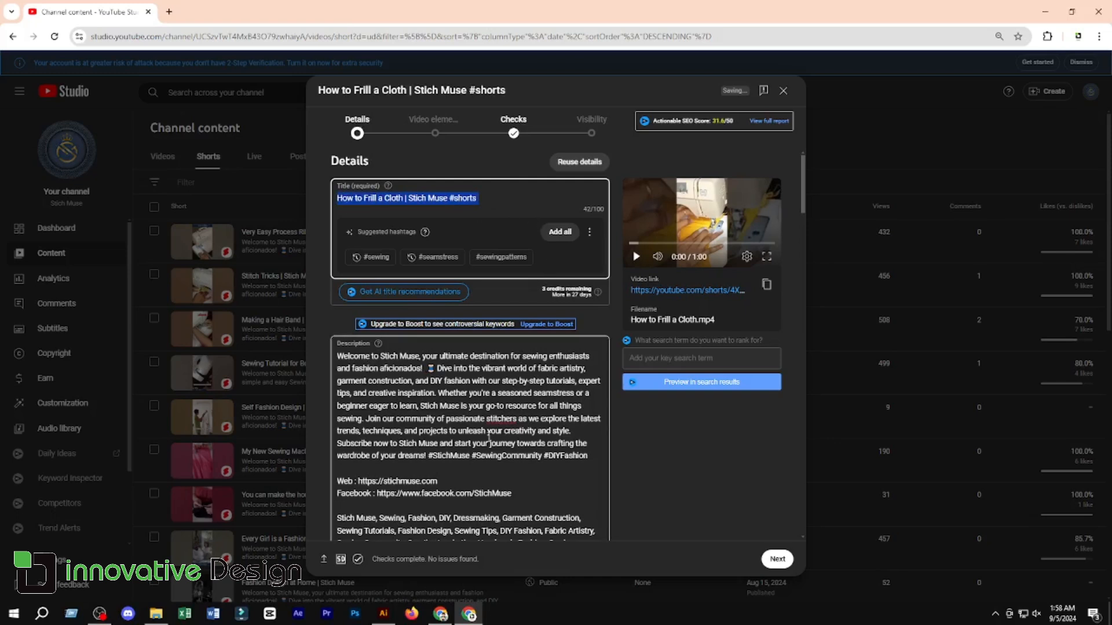
{"action": "scroll", "coordinate": [425, 421], "scroll_direction": "down", "scroll_amount": 1}
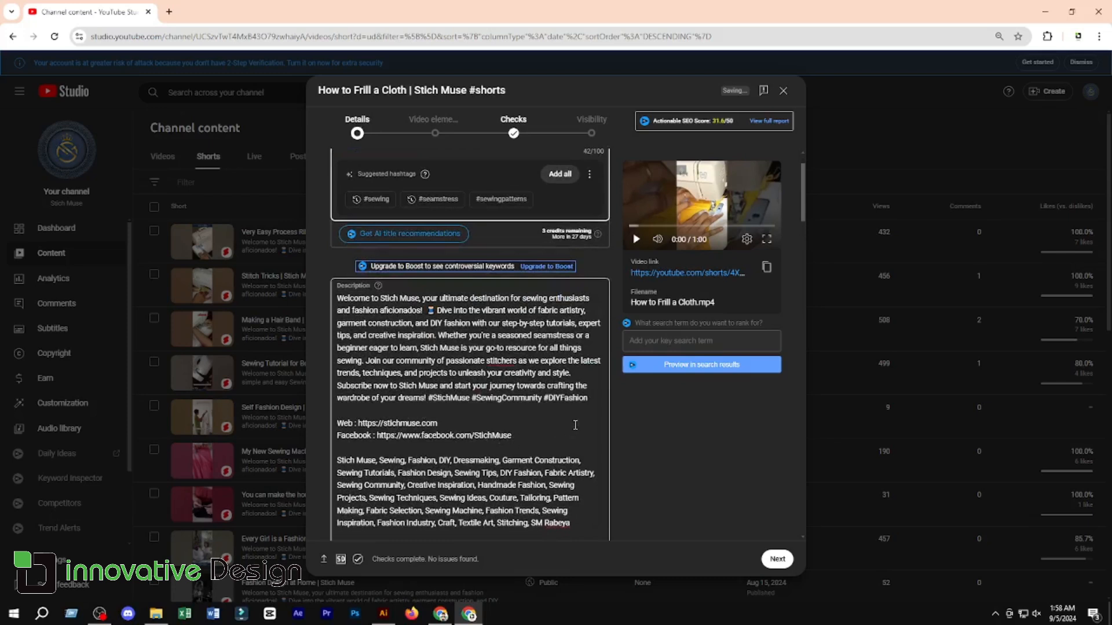
{"action": "scroll", "coordinate": [553, 407], "scroll_direction": "down", "scroll_amount": 1}
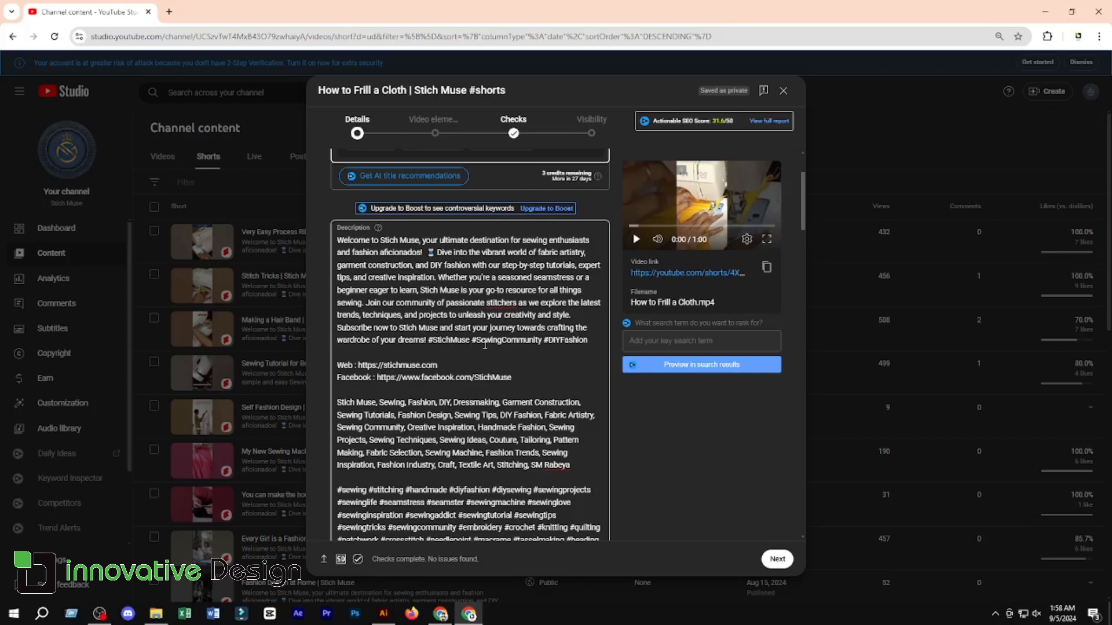
{"action": "left_click", "coordinate": [356, 356]}
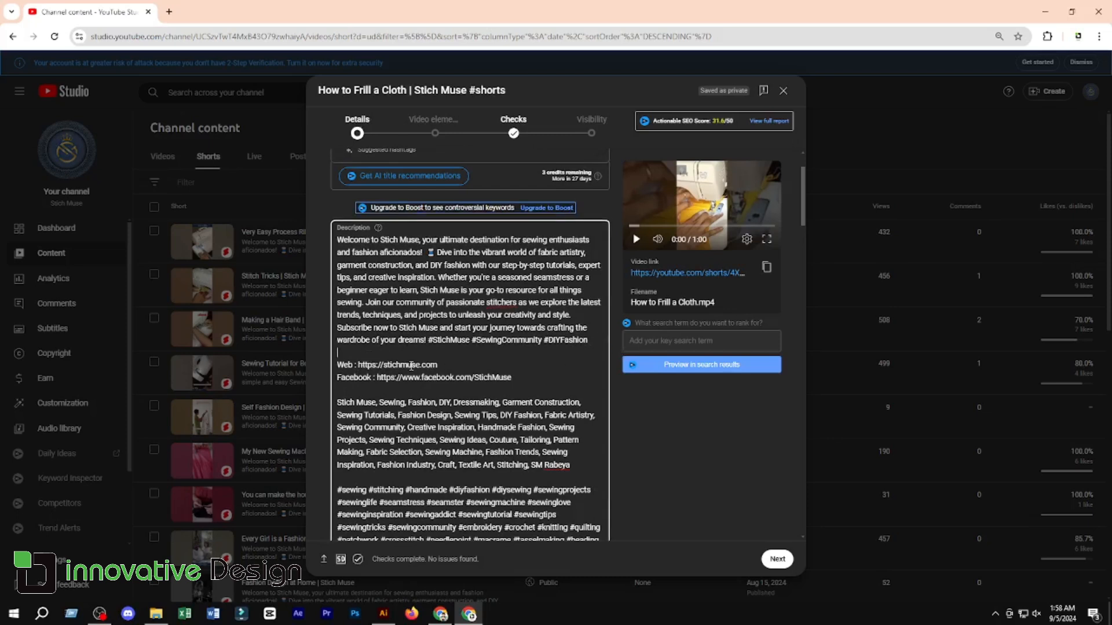
{"action": "key", "text": "Return"}
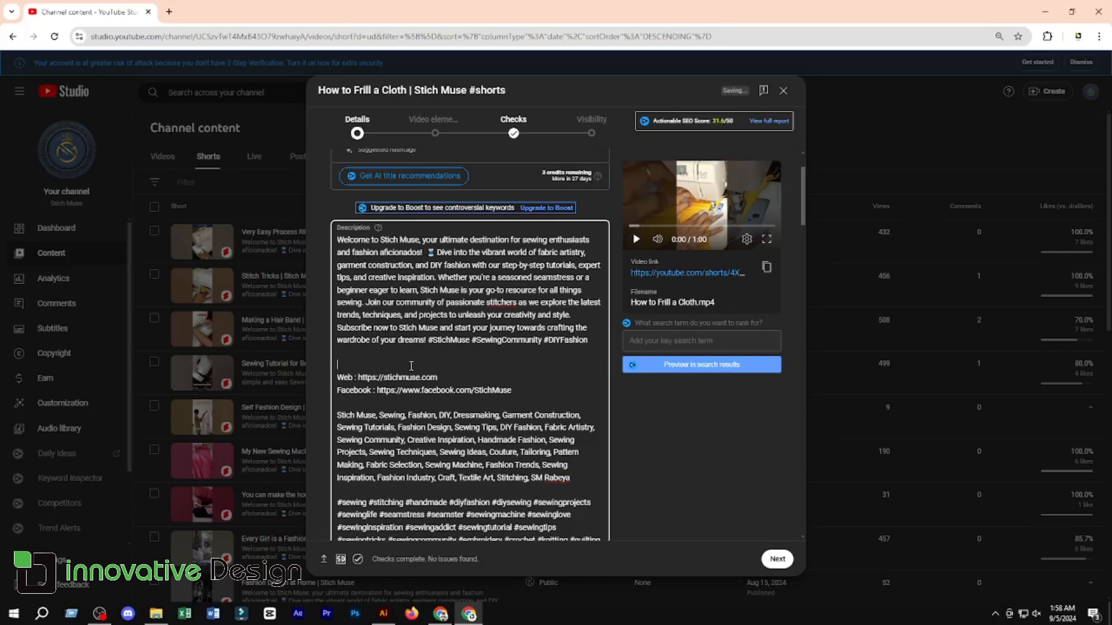
{"action": "key", "text": "Return"}
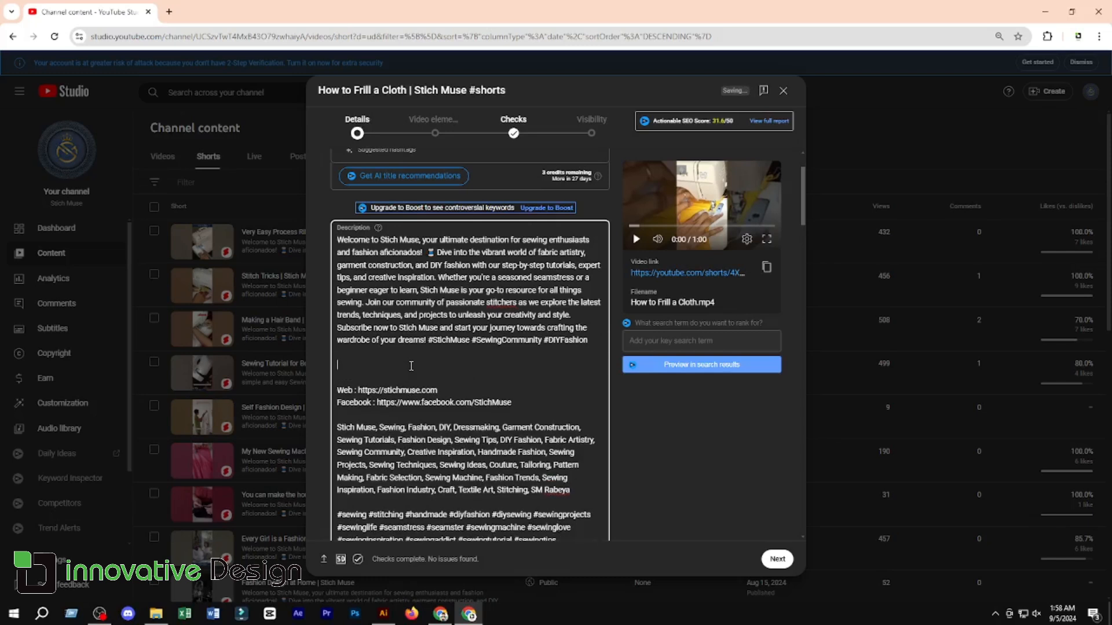
{"action": "key", "text": "ctrl+v"}
{"action": "scroll", "coordinate": [391, 149], "scroll_direction": "up", "scroll_amount": 2}
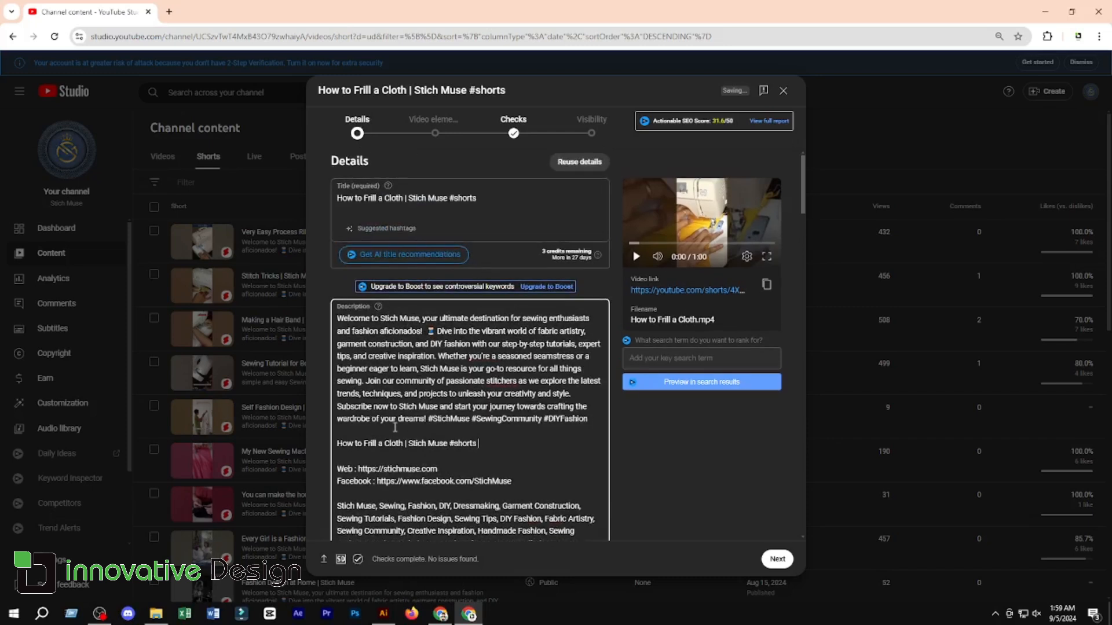
Add the full title "How to Frill a Cloth | Stich Muse #shorts" and "shorts" as two tags at the end of the tag list.
{"action": "scroll", "coordinate": [490, 314], "scroll_direction": "down", "scroll_amount": 15}
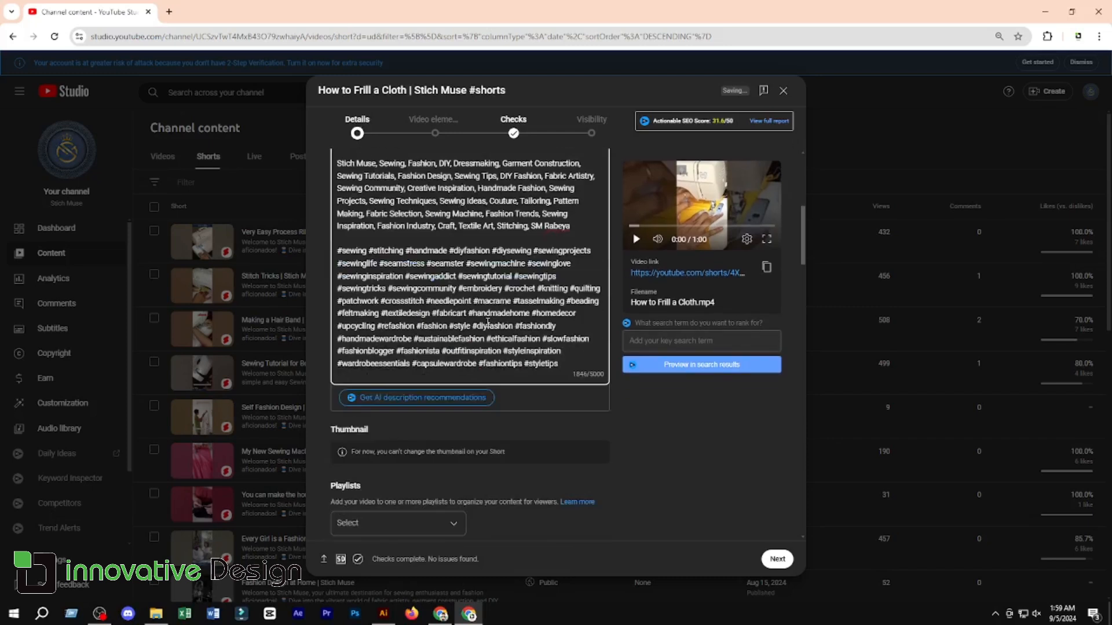
{"action": "scroll", "coordinate": [481, 347], "scroll_direction": "down", "scroll_amount": 2}
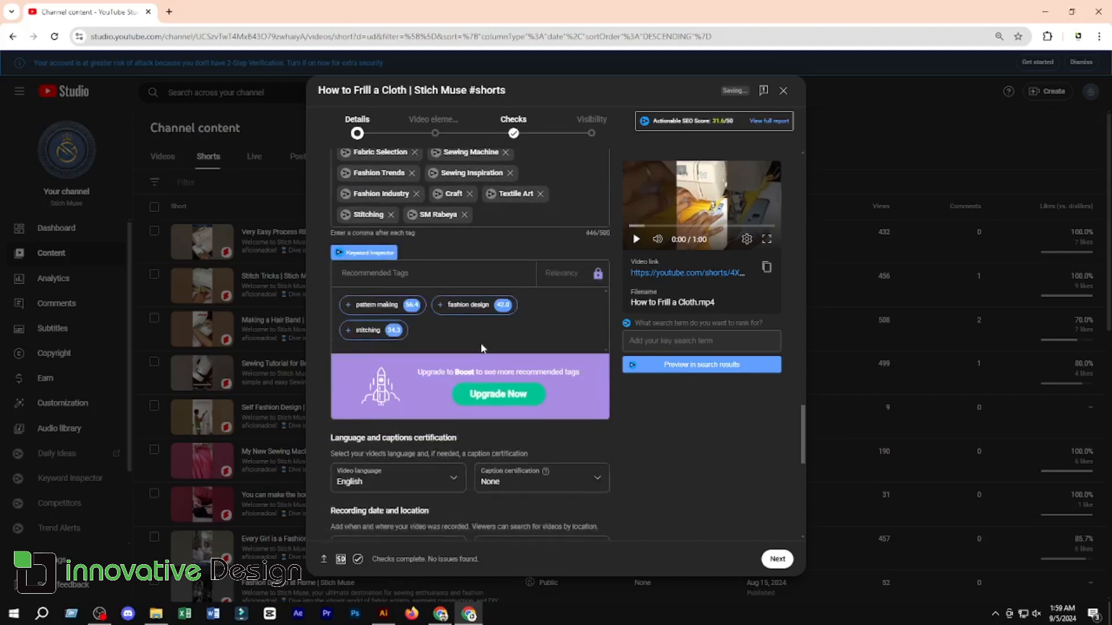
{"action": "scroll", "coordinate": [481, 346], "scroll_direction": "up", "scroll_amount": 3}
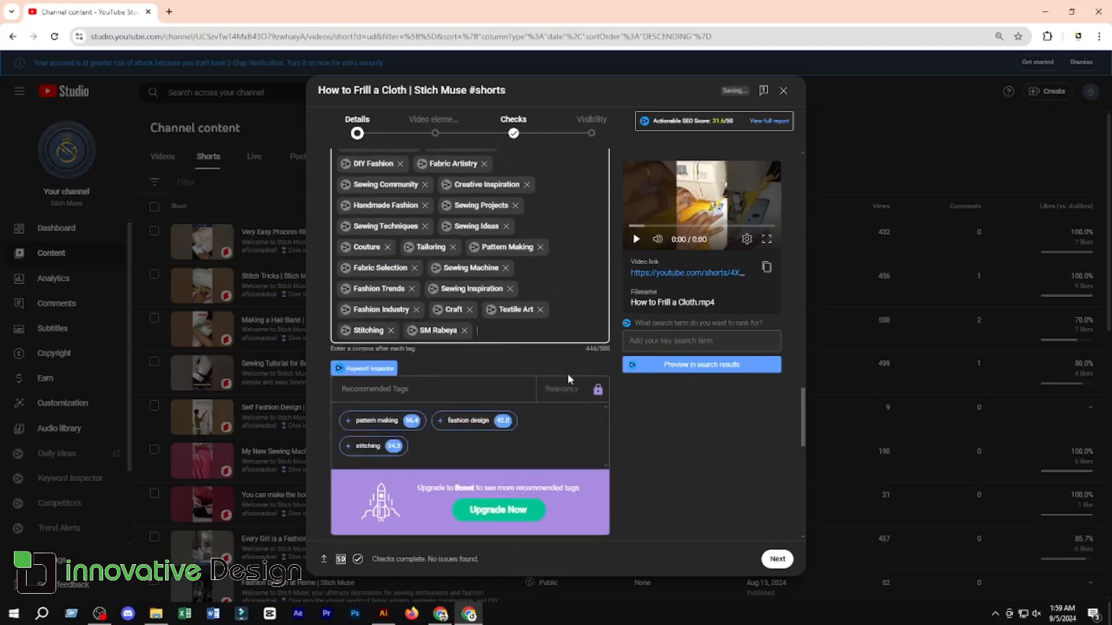
{"action": "scroll", "coordinate": [417, 290], "scroll_direction": "up", "scroll_amount": 4}
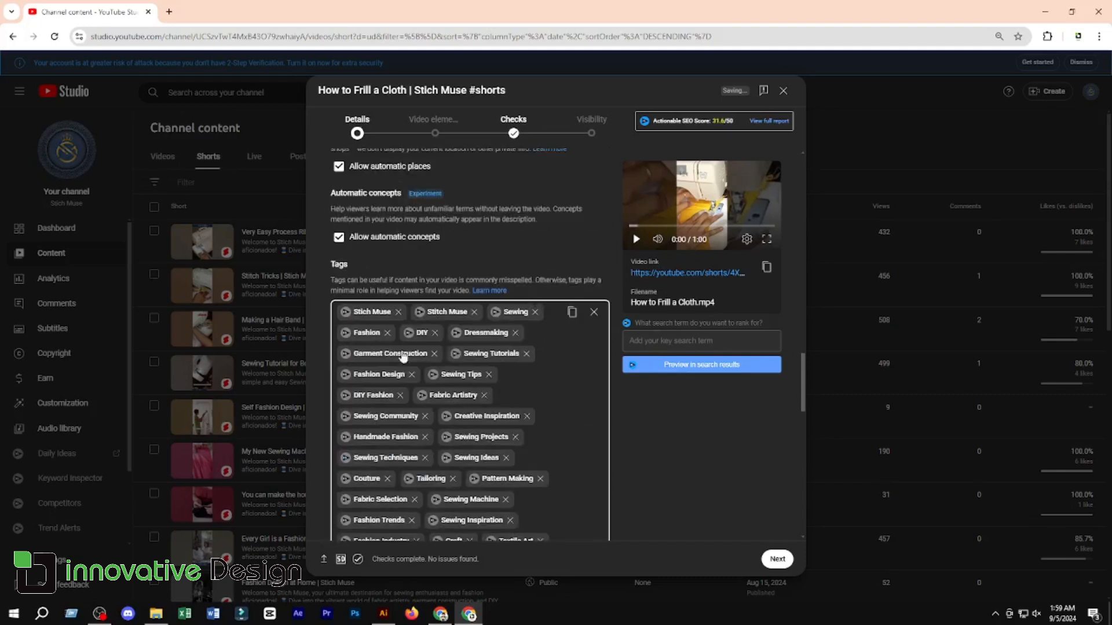
{"action": "scroll", "coordinate": [524, 385], "scroll_direction": "down", "scroll_amount": 5}
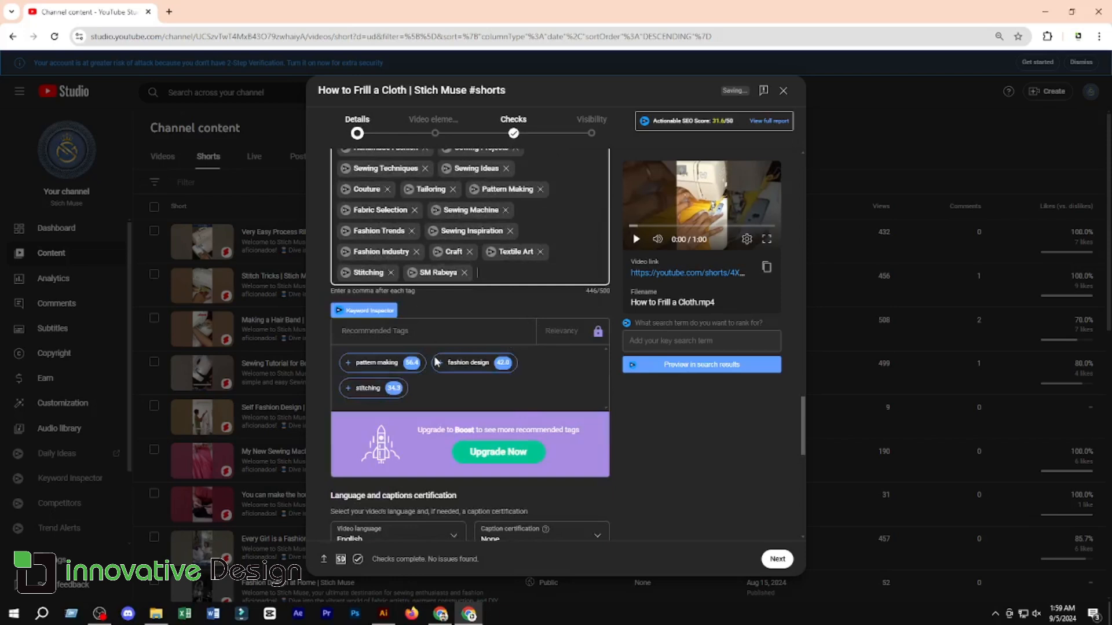
{"action": "scroll", "coordinate": [436, 363], "scroll_direction": "up", "scroll_amount": 5}
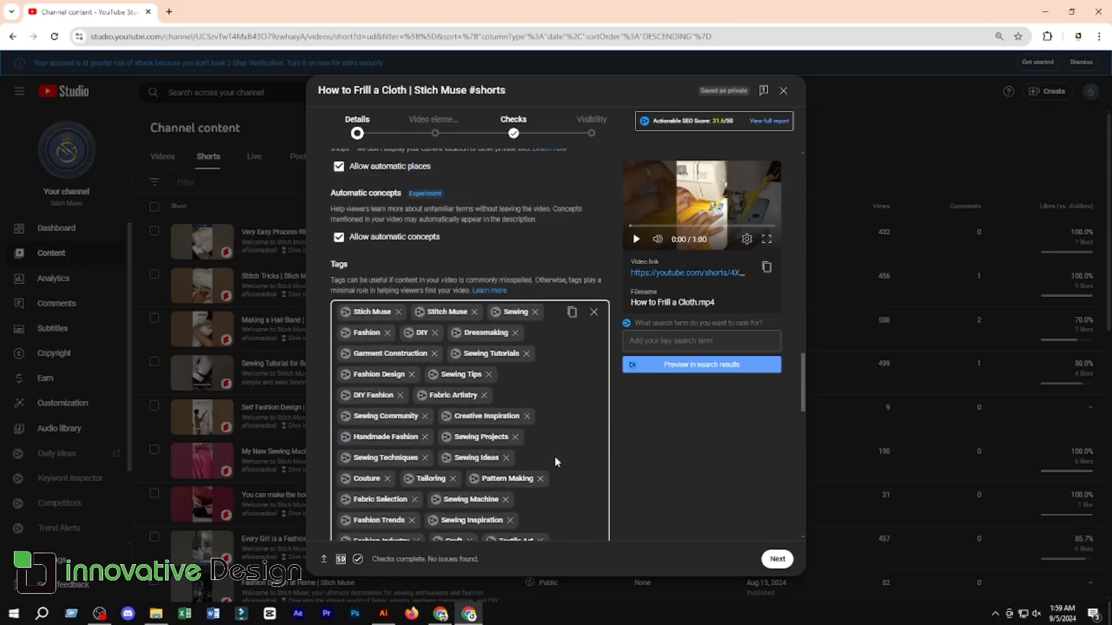
{"action": "scroll", "coordinate": [552, 433], "scroll_direction": "down", "scroll_amount": 5}
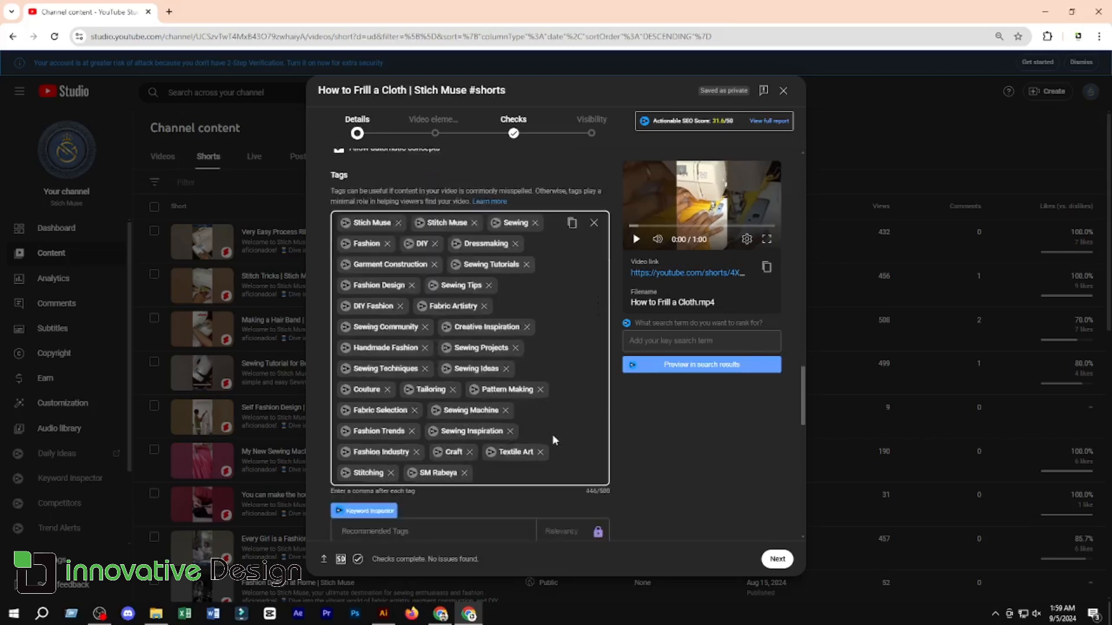
{"action": "right_click", "coordinate": [494, 274]}
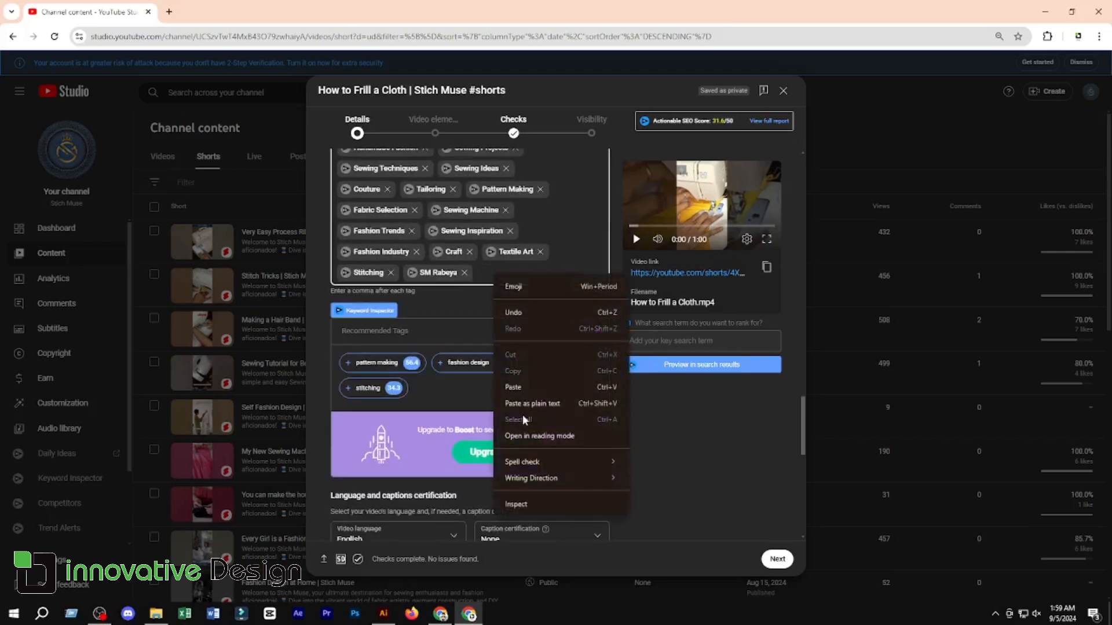
{"action": "left_click", "coordinate": [521, 389]}
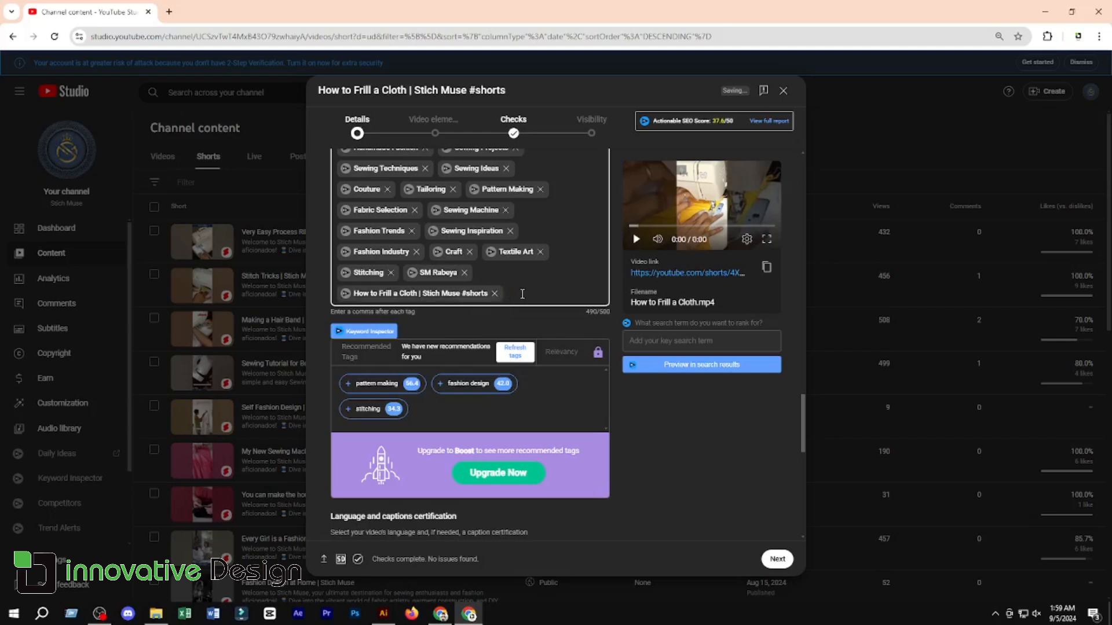
{"action": "type", "text": "shorts"}
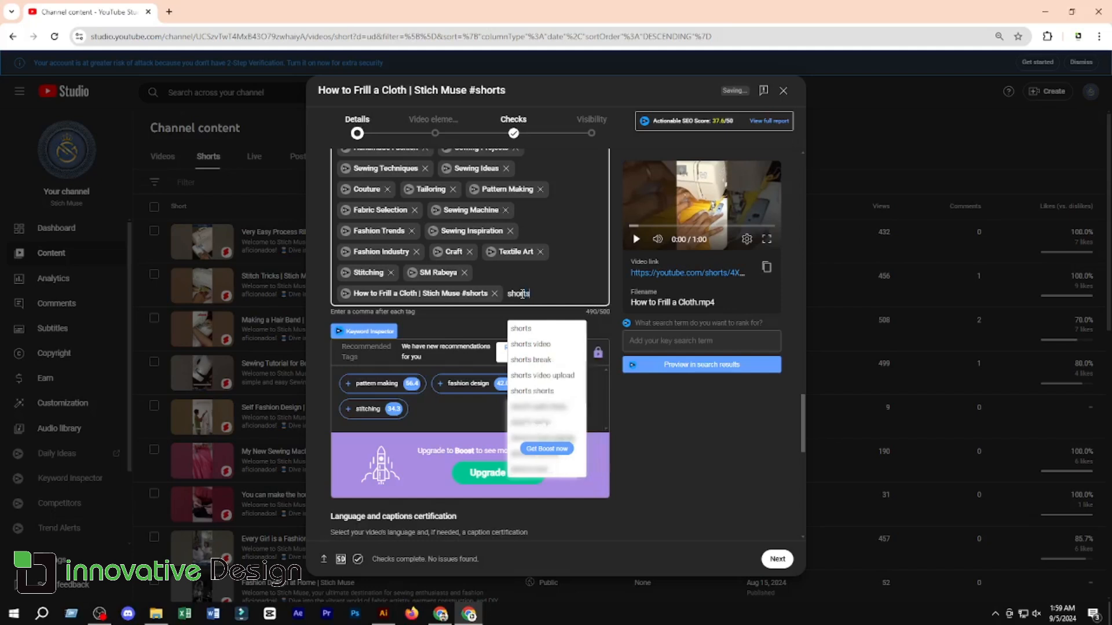
{"action": "key", "text": "Return"}
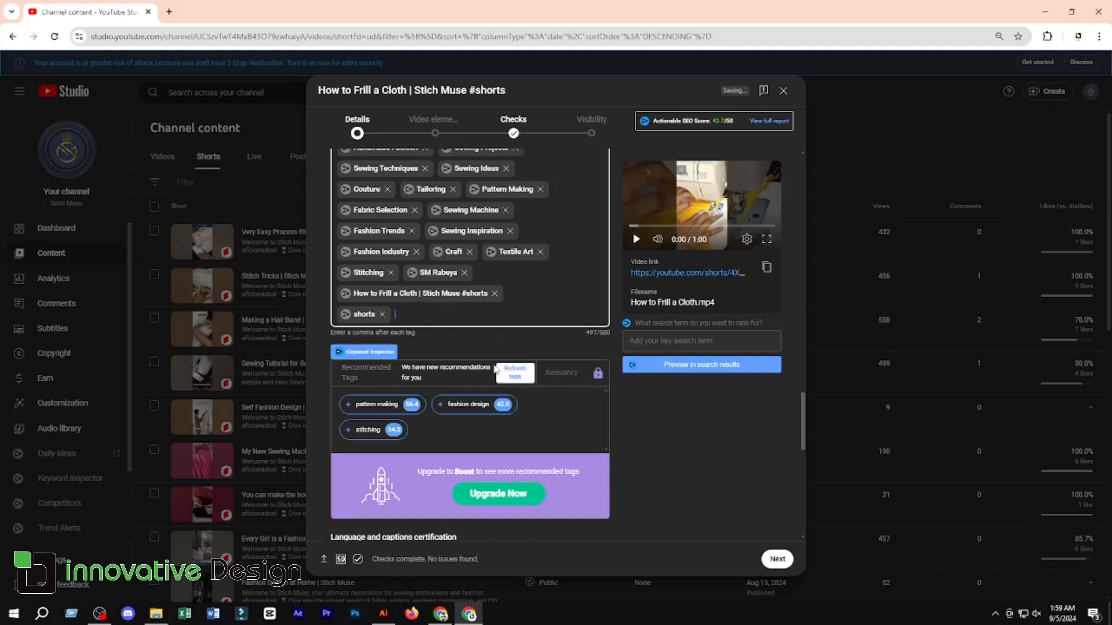
Review the tag list and read through the wording of the video title.
{"action": "scroll", "coordinate": [466, 308], "scroll_direction": "up", "scroll_amount": 2}
{"action": "scroll", "coordinate": [467, 308], "scroll_direction": "up", "scroll_amount": 2}
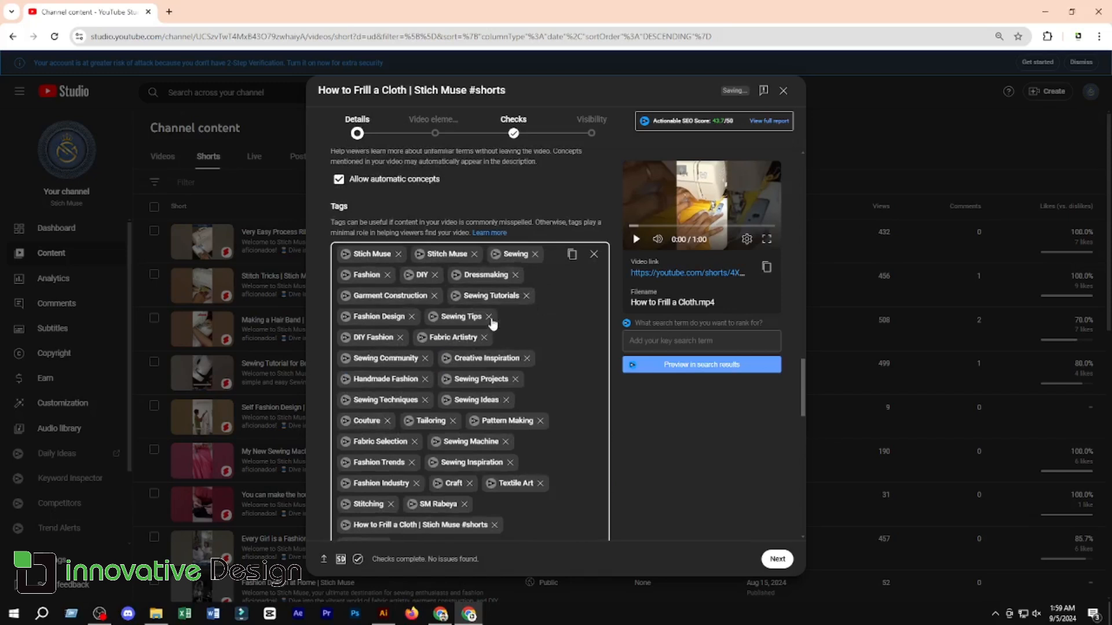
{"action": "scroll", "coordinate": [486, 289], "scroll_direction": "up", "scroll_amount": 6}
{"action": "scroll", "coordinate": [486, 281], "scroll_direction": "up", "scroll_amount": 10}
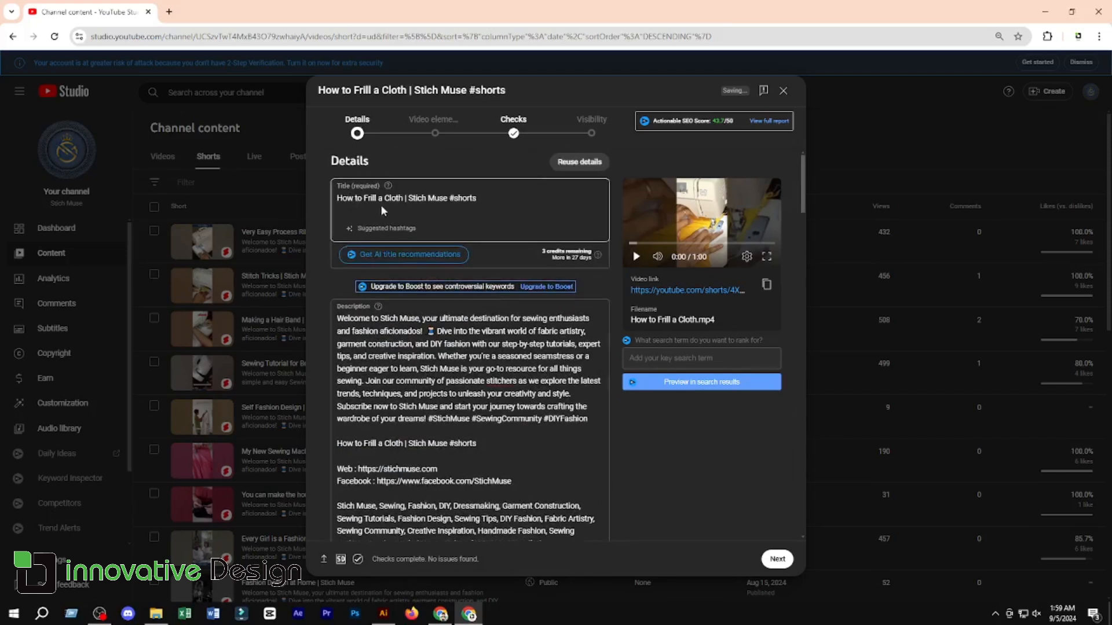
{"action": "left_click", "coordinate": [405, 215]}
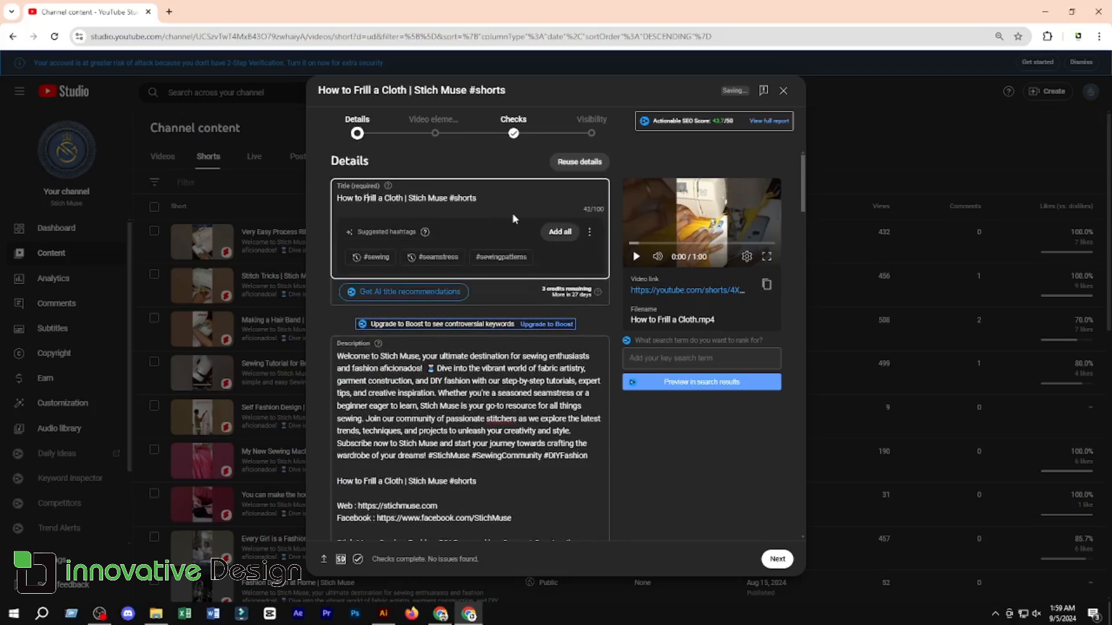
{"action": "key", "text": "Right"}
{"action": "key", "text": "Right"}
{"action": "key", "text": "Right"}
{"action": "key", "text": "Right"}
{"action": "key", "text": "Right"}
{"action": "key", "text": "Right"}
{"action": "key", "text": "Right"}
{"action": "key", "text": "Right"}
{"action": "key", "text": "Right"}
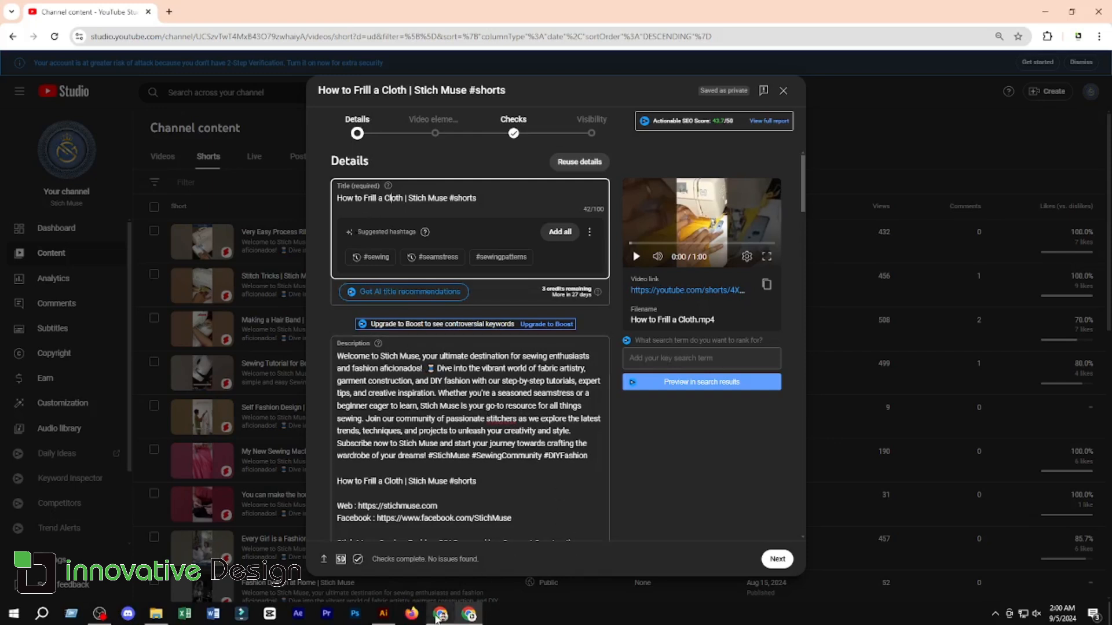
Switch to Google Translate in the other Chrome window and copy the keywords "purl, frill, brush, ruche, ruck,".
{"action": "left_click", "coordinate": [435, 615]}
{"action": "left_click", "coordinate": [359, 12]}
{"action": "left_click_drag", "start_coordinate": [367, 194], "coordinate": [171, 196]}
{"action": "right_click", "coordinate": [250, 207]}
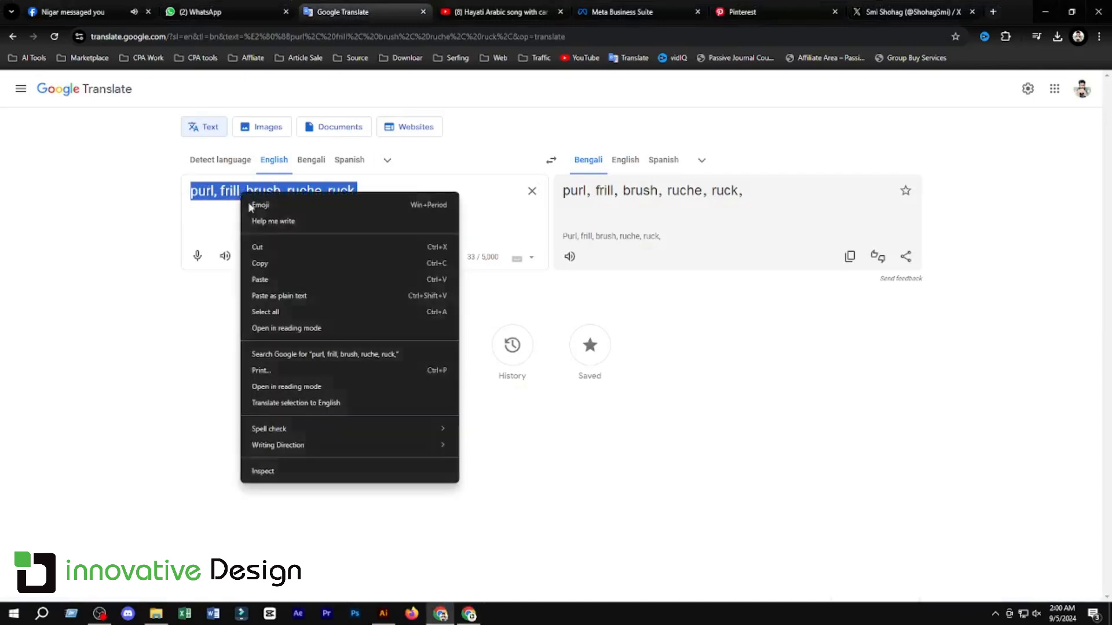
{"action": "left_click", "coordinate": [263, 263]}
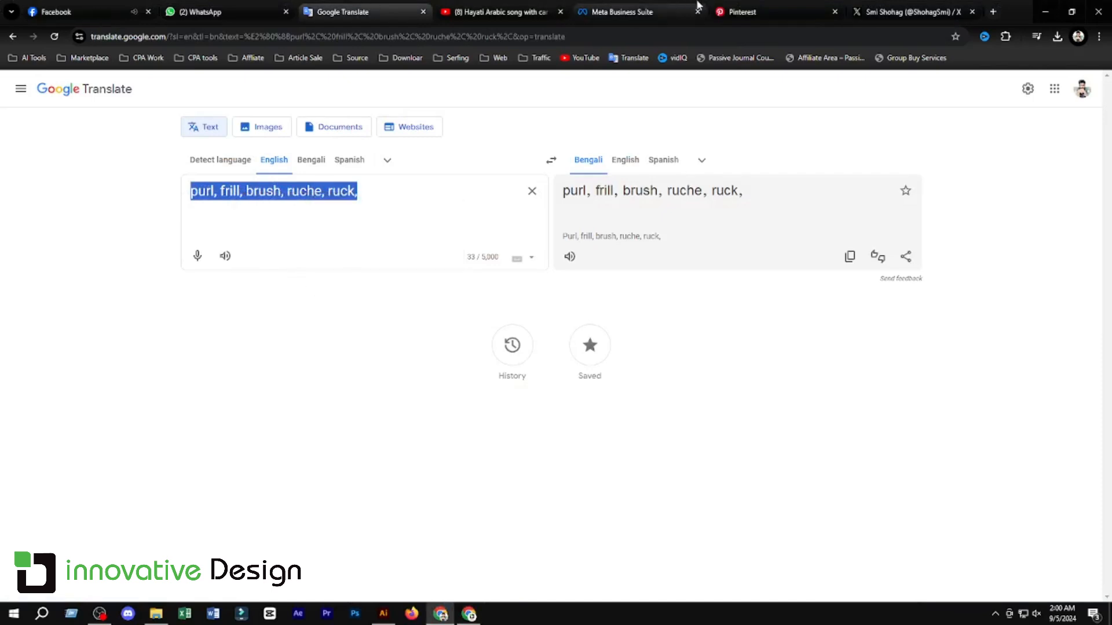
Return to YouTube Studio and append "purl, frill, brush, ruche, ruck," to the end of the description's comma-separated keyword list.
{"action": "left_click", "coordinate": [440, 615]}
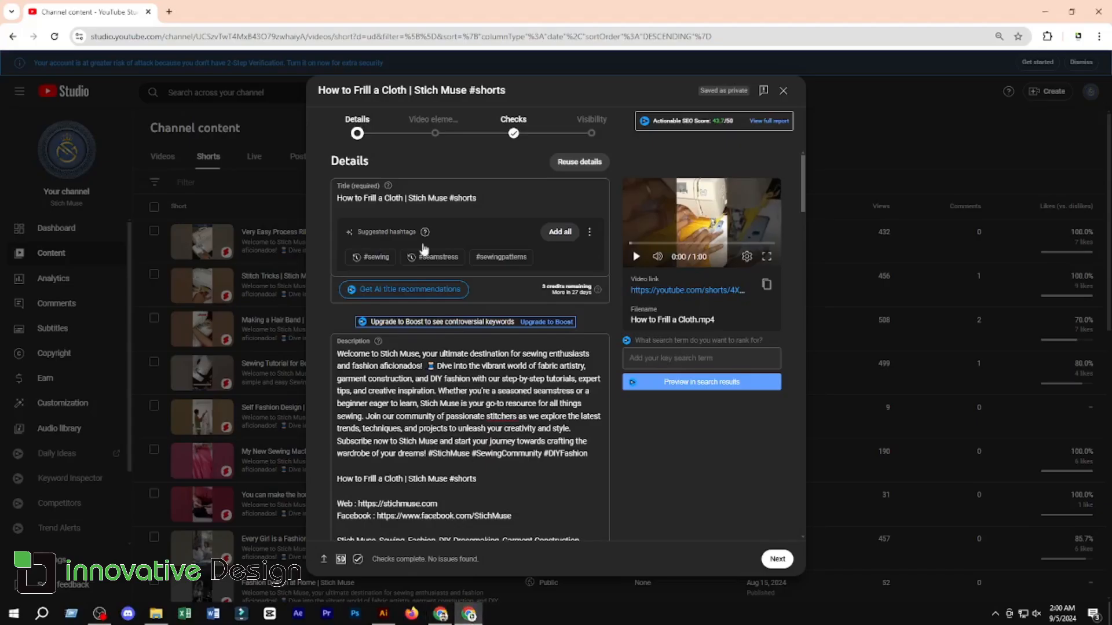
{"action": "scroll", "coordinate": [517, 444], "scroll_direction": "down", "scroll_amount": 1}
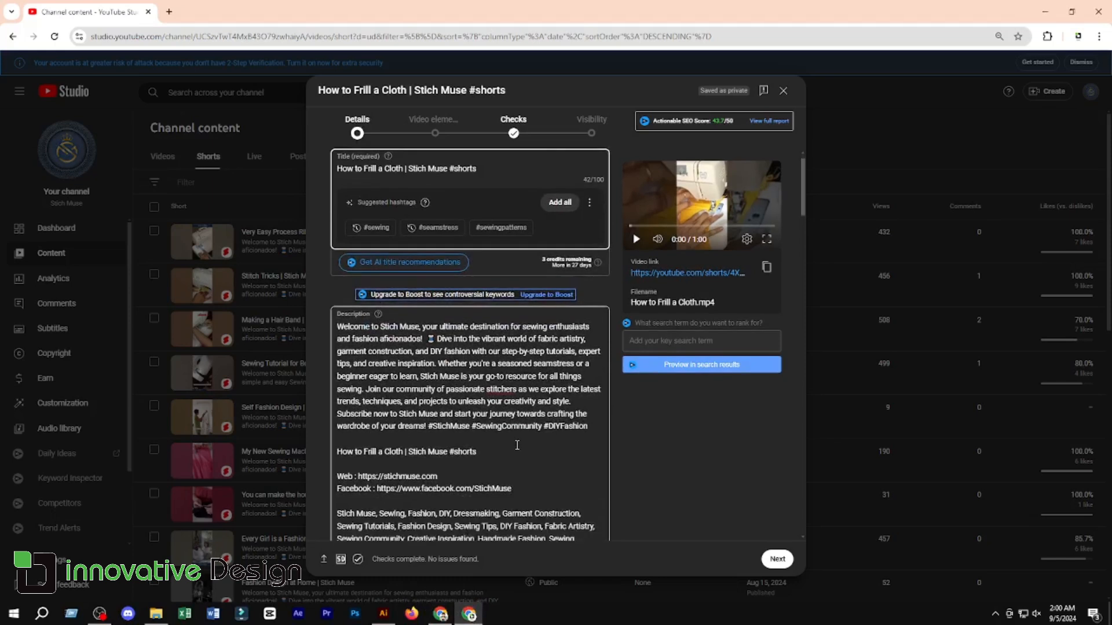
{"action": "scroll", "coordinate": [517, 445], "scroll_direction": "down", "scroll_amount": 3}
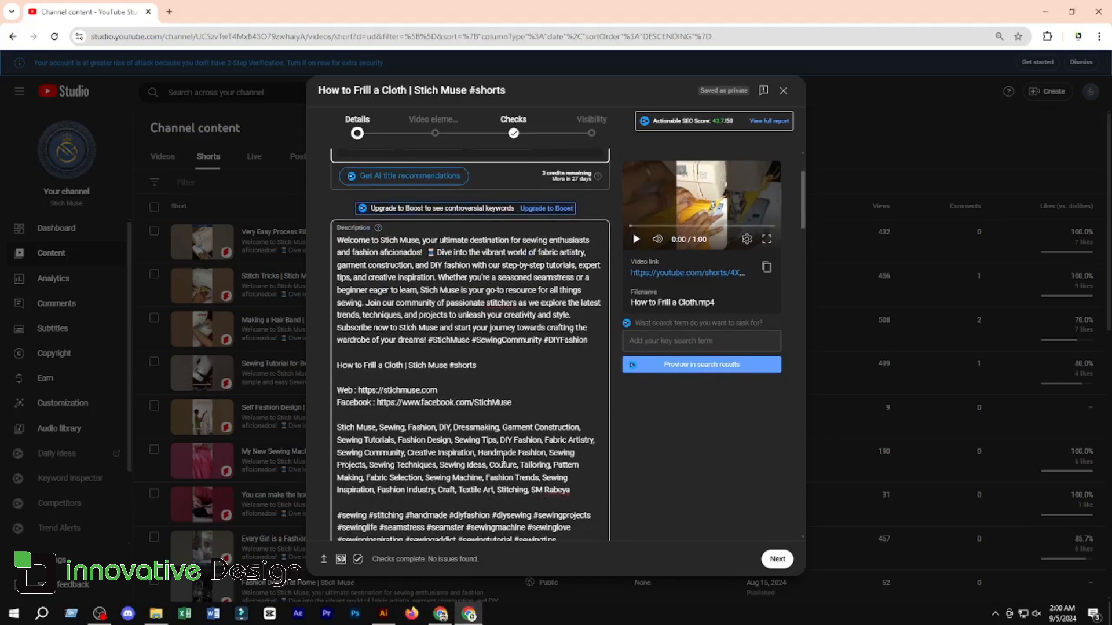
{"action": "left_click", "coordinate": [570, 490]}
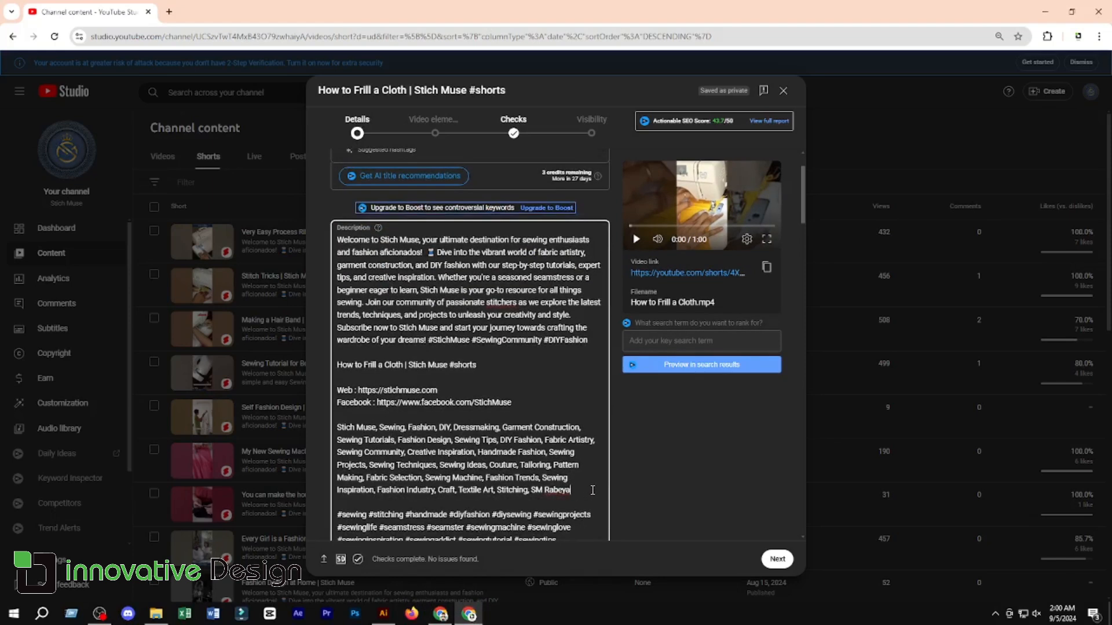
{"action": "key", "text": "ctrl+v"}
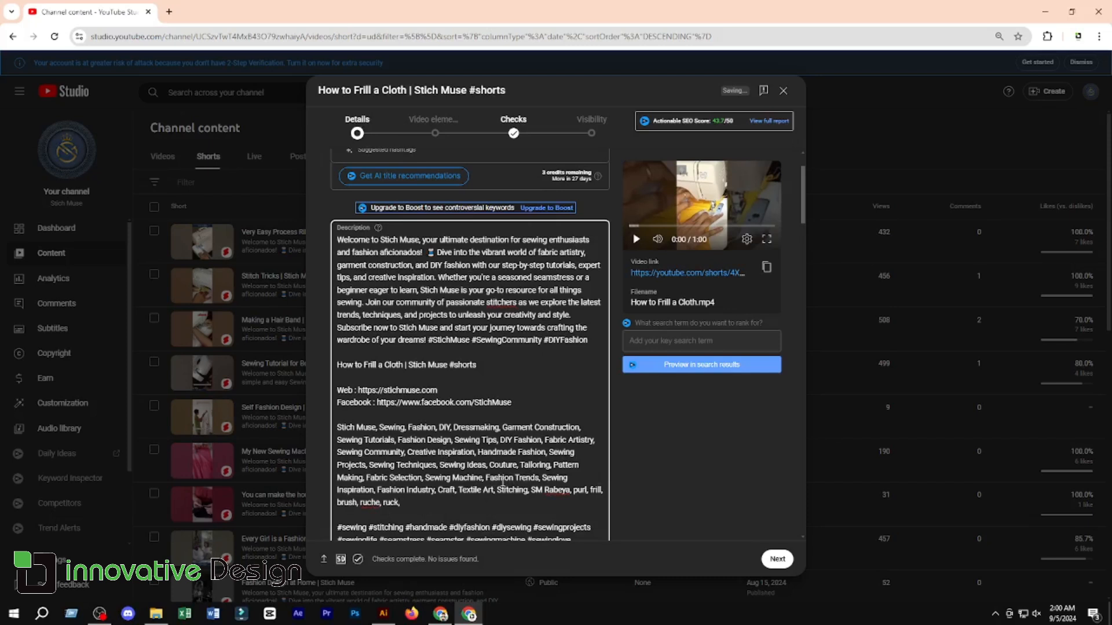
Check the description's title line, keywords and hashtags against the title and the tag list.
{"action": "scroll", "coordinate": [563, 391], "scroll_direction": "down", "scroll_amount": 10}
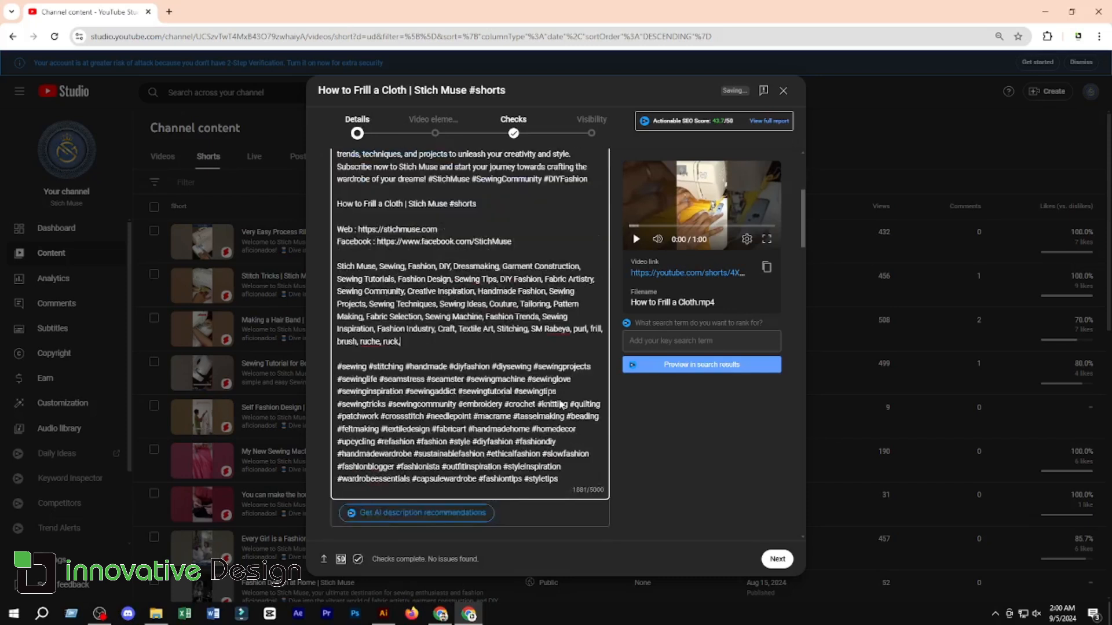
{"action": "scroll", "coordinate": [479, 349], "scroll_direction": "up", "scroll_amount": 10}
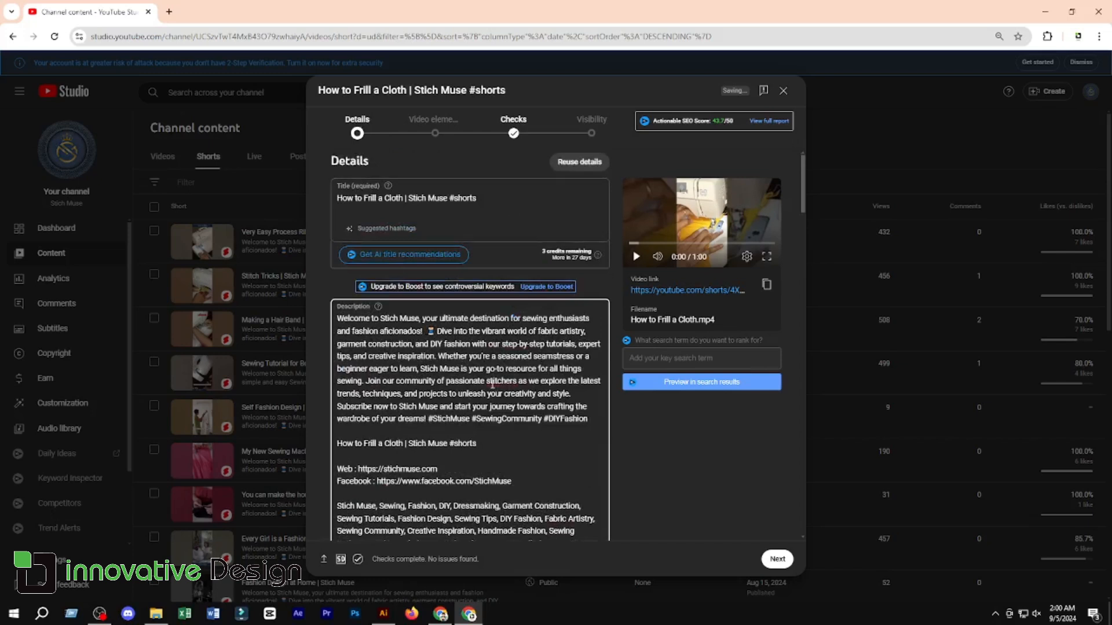
{"action": "scroll", "coordinate": [410, 380], "scroll_direction": "down", "scroll_amount": 2}
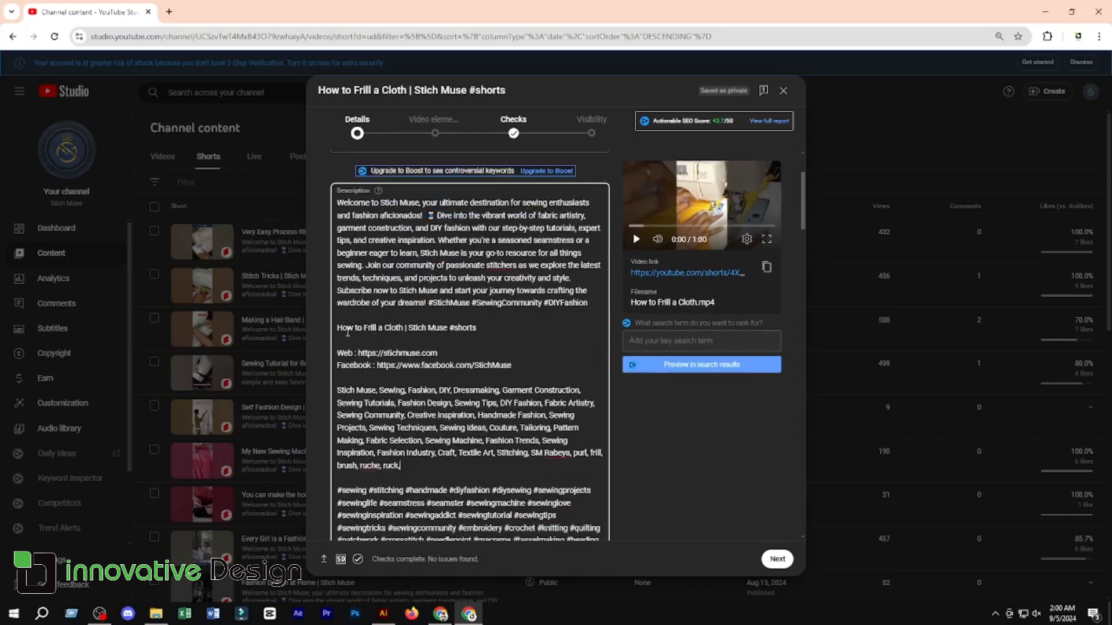
{"action": "scroll", "coordinate": [581, 427], "scroll_direction": "down", "scroll_amount": 1}
{"action": "scroll", "coordinate": [551, 424], "scroll_direction": "down", "scroll_amount": 10}
{"action": "scroll", "coordinate": [550, 424], "scroll_direction": "down", "scroll_amount": 10}
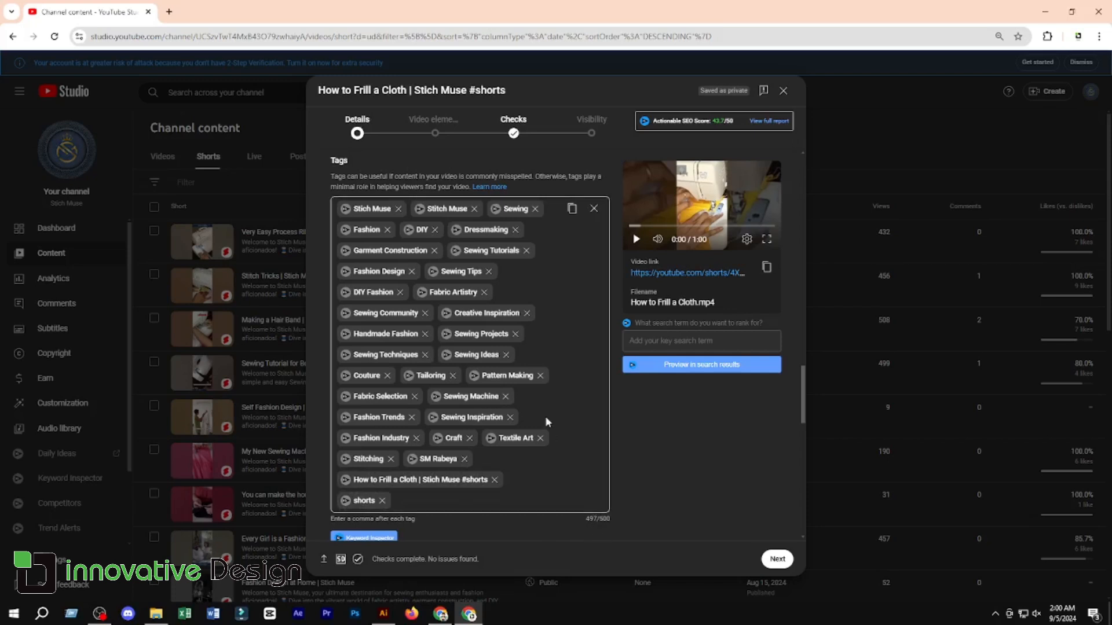
{"action": "scroll", "coordinate": [550, 419], "scroll_direction": "up", "scroll_amount": 20}
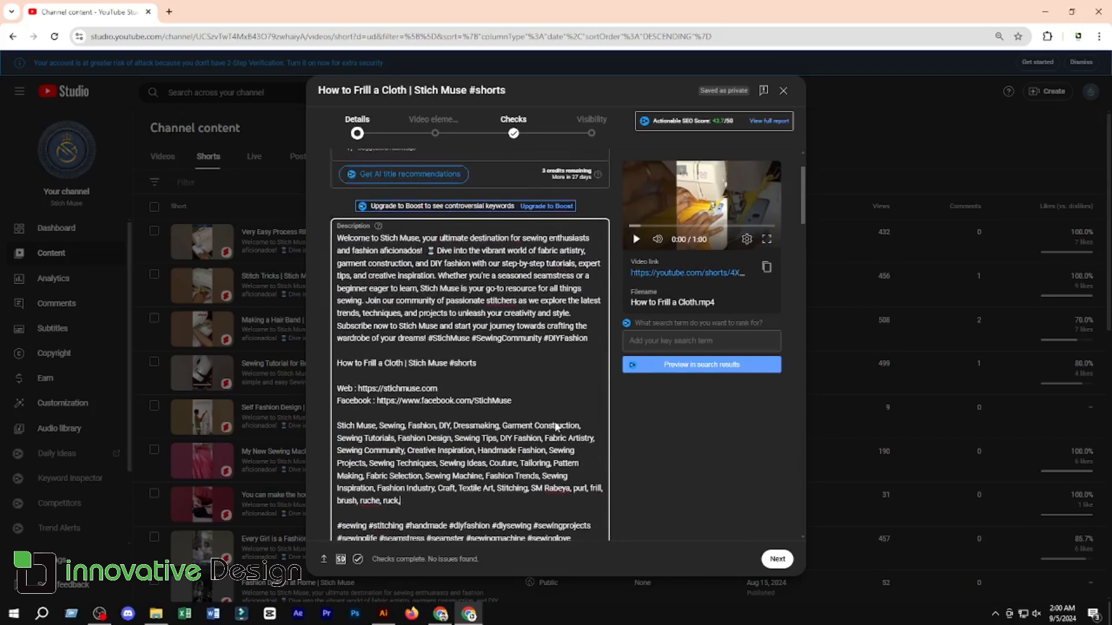
Examine the description's frill keywords, the tag list and recommended tags, and the thumbnail, playlist and audience sections.
{"action": "scroll", "coordinate": [556, 427], "scroll_direction": "down", "scroll_amount": 1}
{"action": "left_click", "coordinate": [567, 405]}
{"action": "left_click", "coordinate": [577, 400], "text": "shift"}
{"action": "scroll", "coordinate": [594, 420], "scroll_direction": "down", "scroll_amount": 10}
{"action": "scroll", "coordinate": [546, 451], "scroll_direction": "down", "scroll_amount": 10}
{"action": "scroll", "coordinate": [464, 399], "scroll_direction": "up", "scroll_amount": 5}
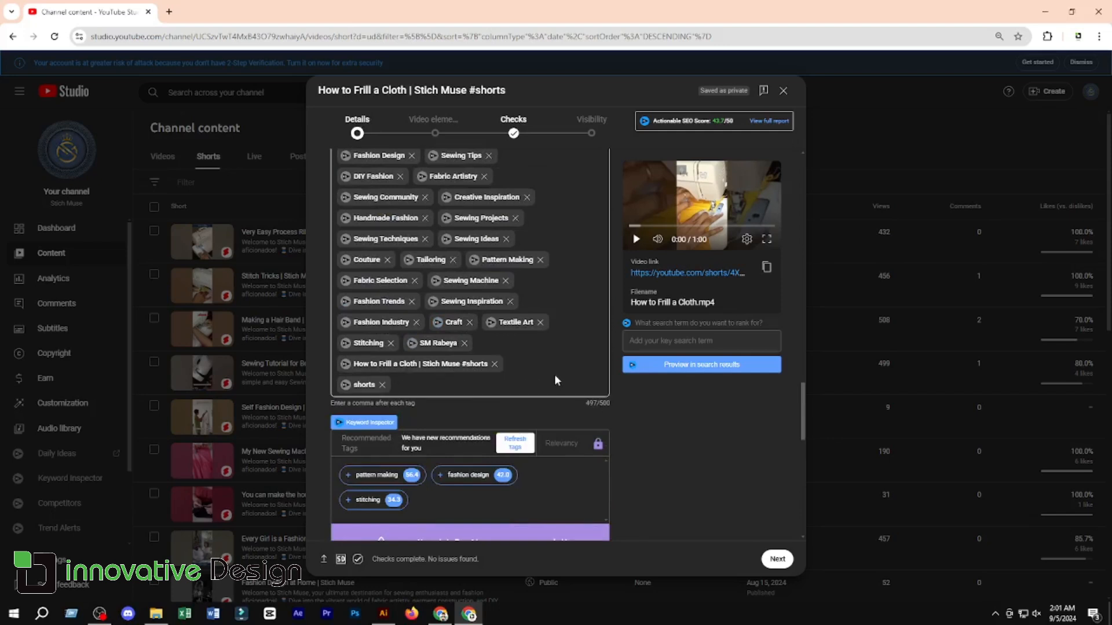
{"action": "scroll", "coordinate": [591, 379], "scroll_direction": "up", "scroll_amount": 1}
{"action": "scroll", "coordinate": [591, 380], "scroll_direction": "up", "scroll_amount": 3}
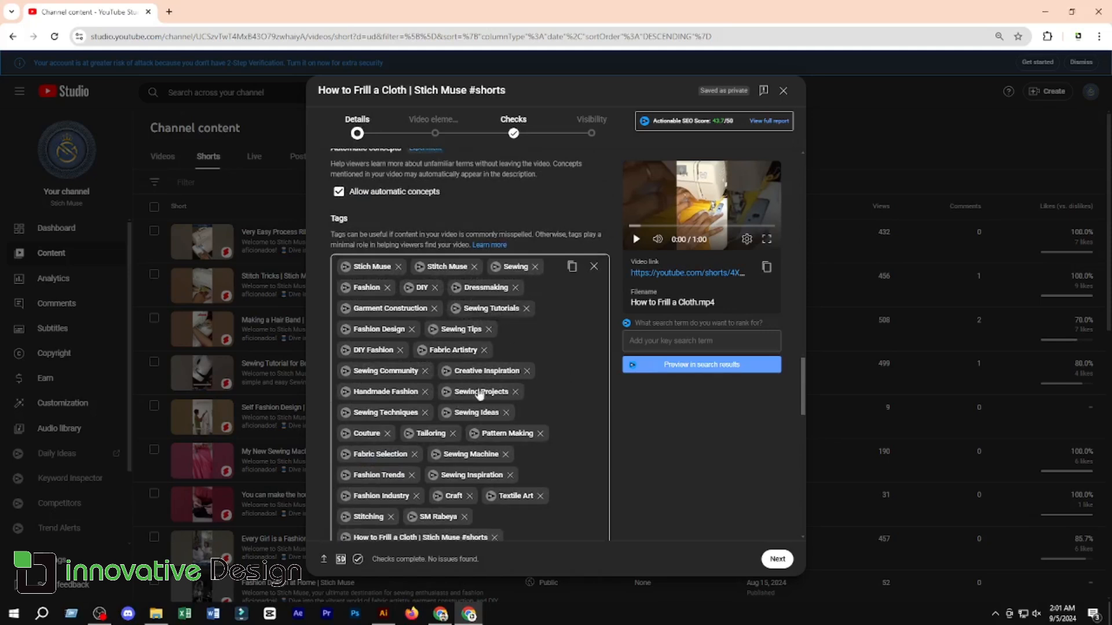
{"action": "scroll", "coordinate": [577, 425], "scroll_direction": "down", "scroll_amount": 4}
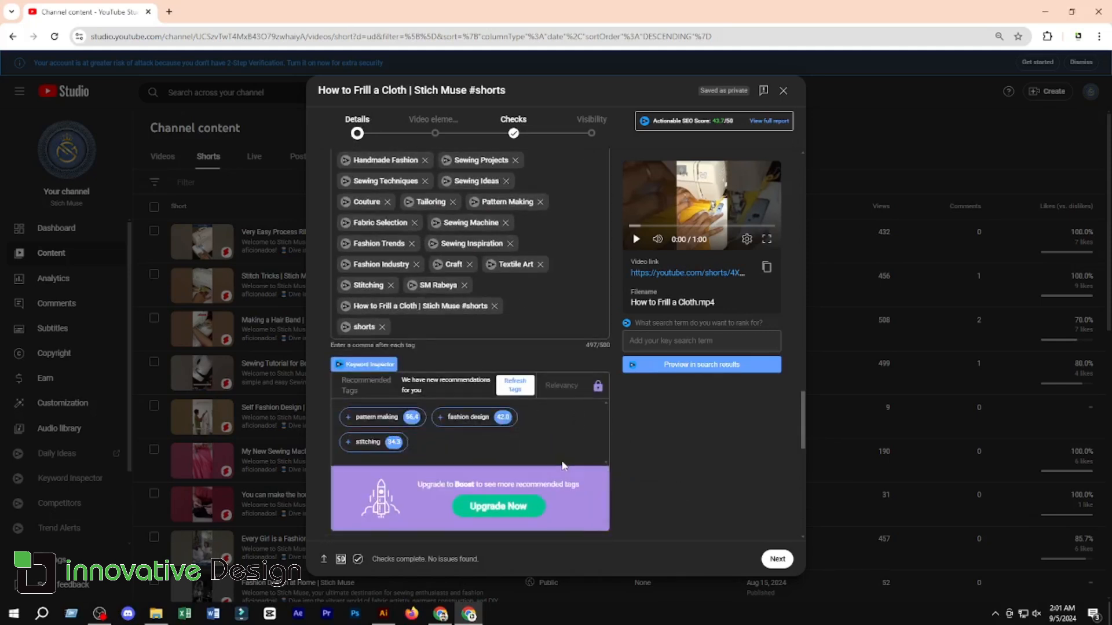
{"action": "scroll", "coordinate": [522, 322], "scroll_direction": "up", "scroll_amount": 15}
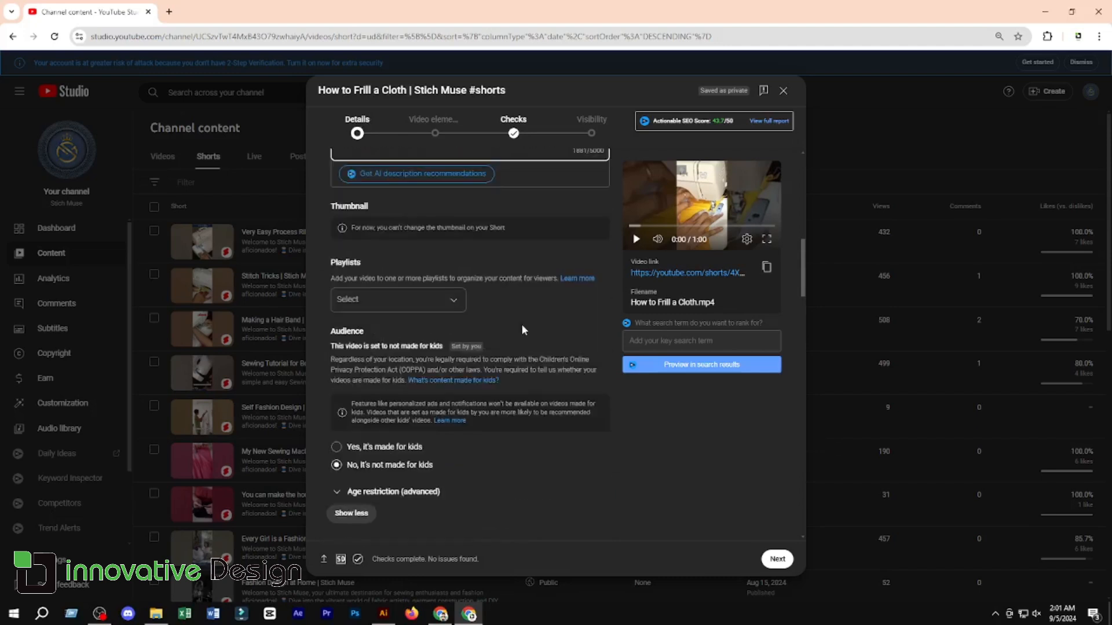
{"action": "scroll", "coordinate": [522, 329], "scroll_direction": "up", "scroll_amount": 4}
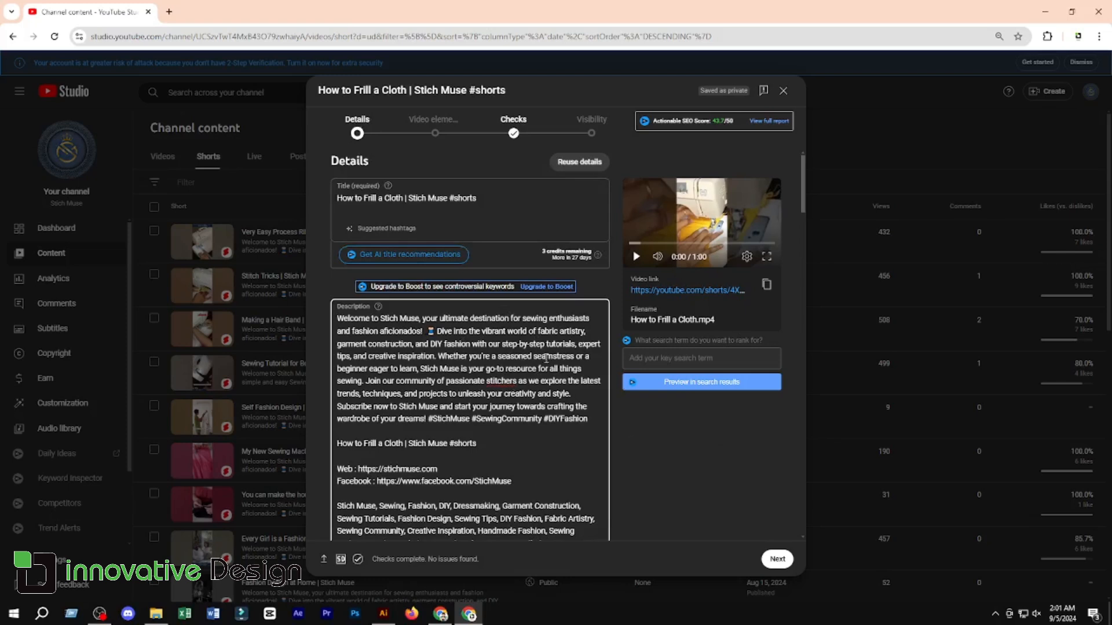
{"action": "scroll", "coordinate": [484, 391], "scroll_direction": "down", "scroll_amount": 4}
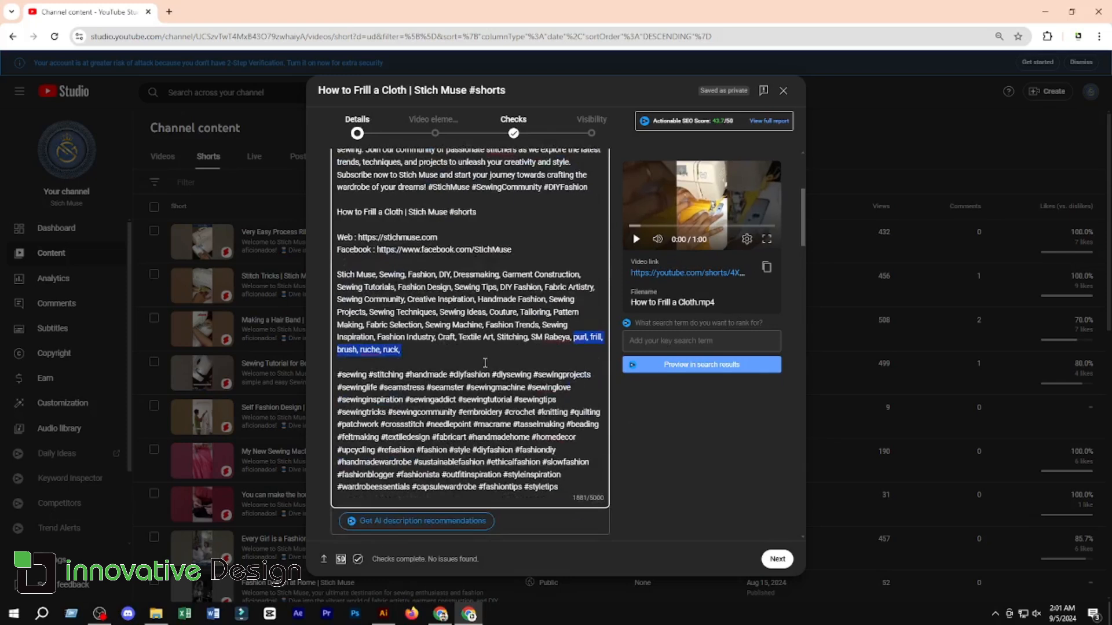
{"action": "left_click", "coordinate": [496, 321]}
{"action": "scroll", "coordinate": [471, 361], "scroll_direction": "down", "scroll_amount": 5}
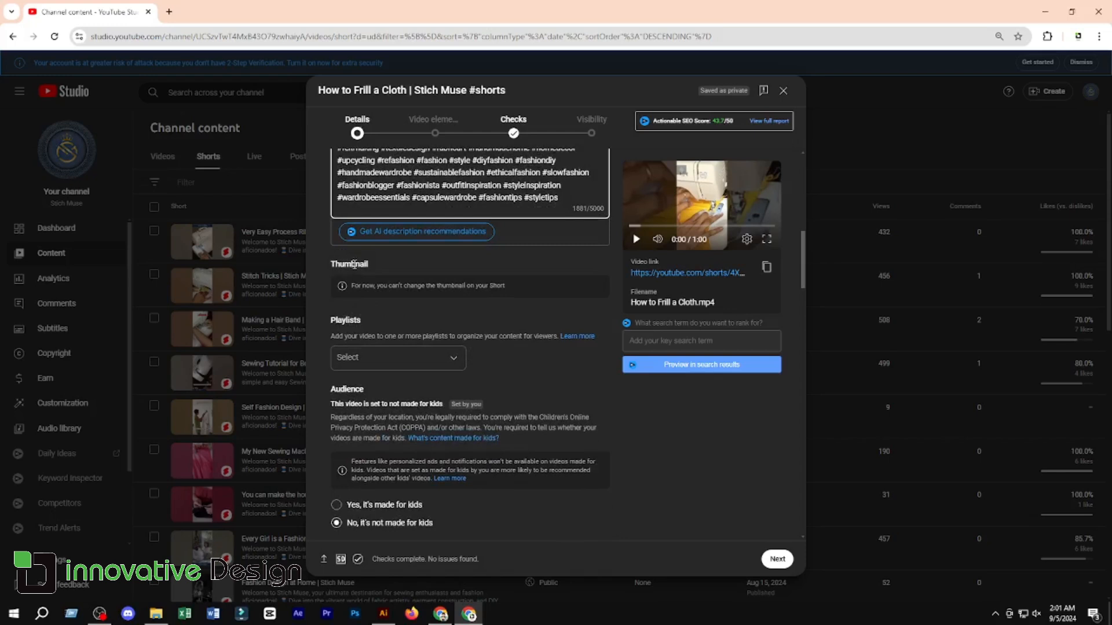
{"action": "scroll", "coordinate": [442, 336], "scroll_direction": "up", "scroll_amount": 2}
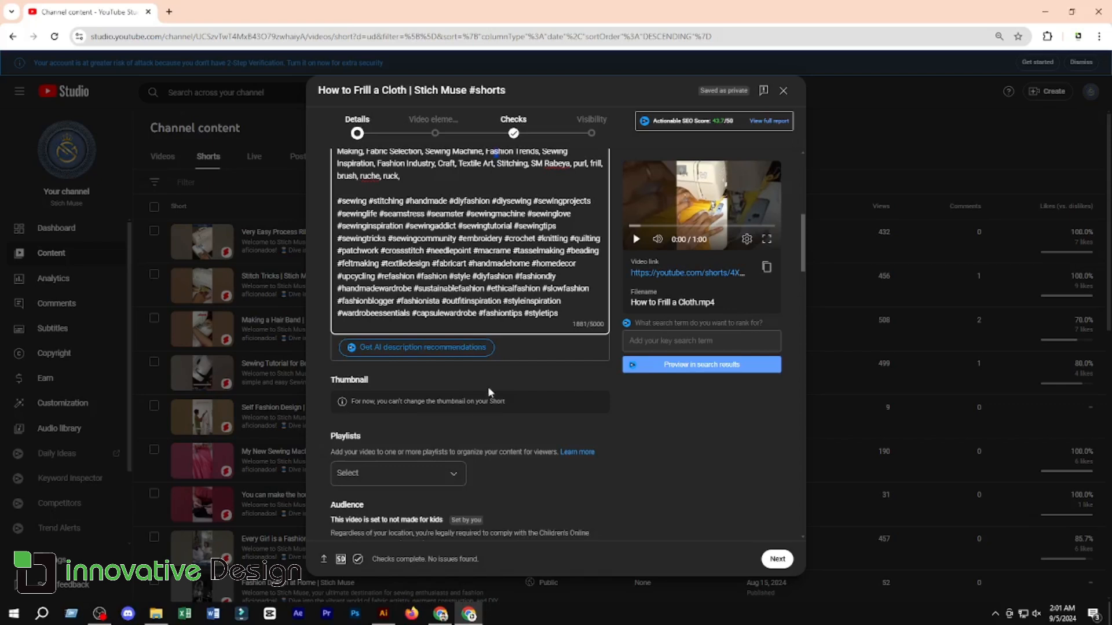
Add the Short to the "Sewing Techniques" playlist.
{"action": "scroll", "coordinate": [488, 393], "scroll_direction": "down", "scroll_amount": 1}
{"action": "left_click", "coordinate": [333, 380]}
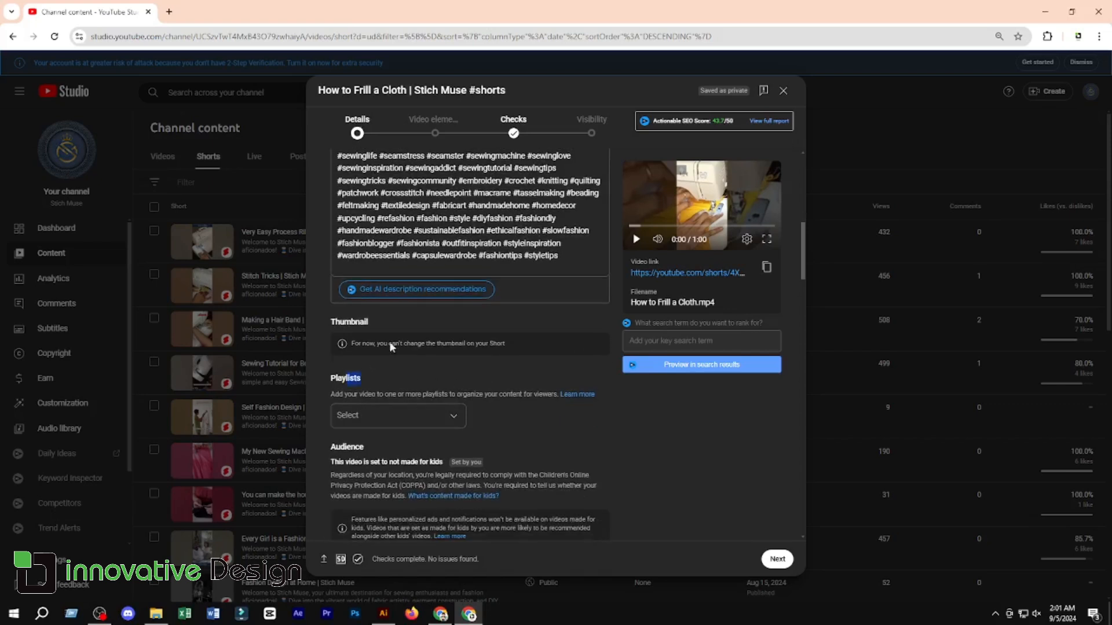
{"action": "left_click", "coordinate": [463, 416]}
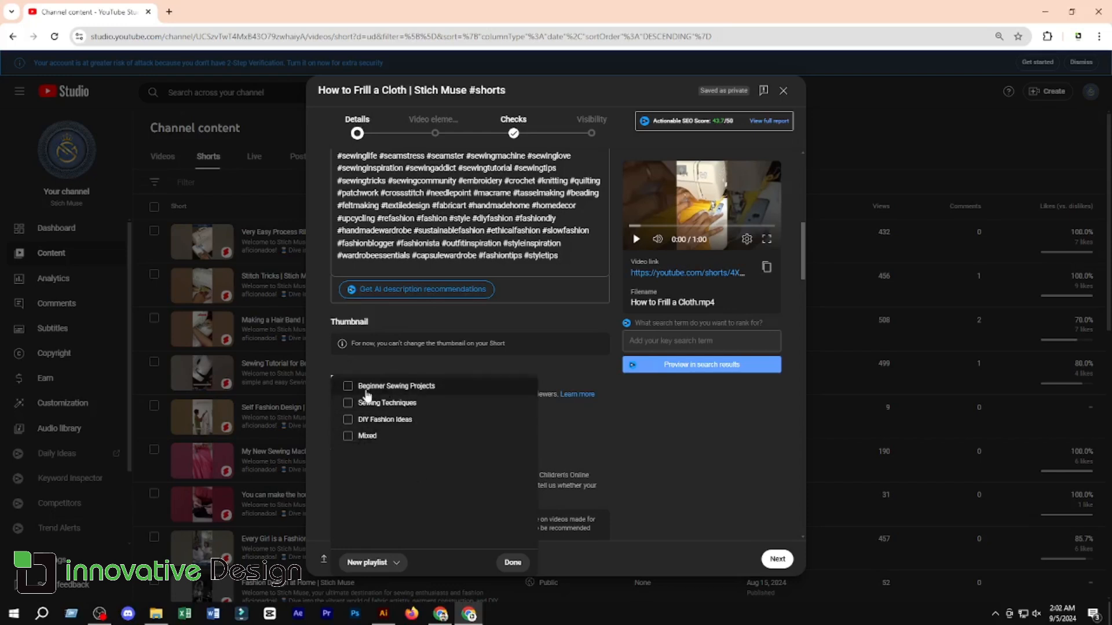
{"action": "left_click", "coordinate": [347, 402]}
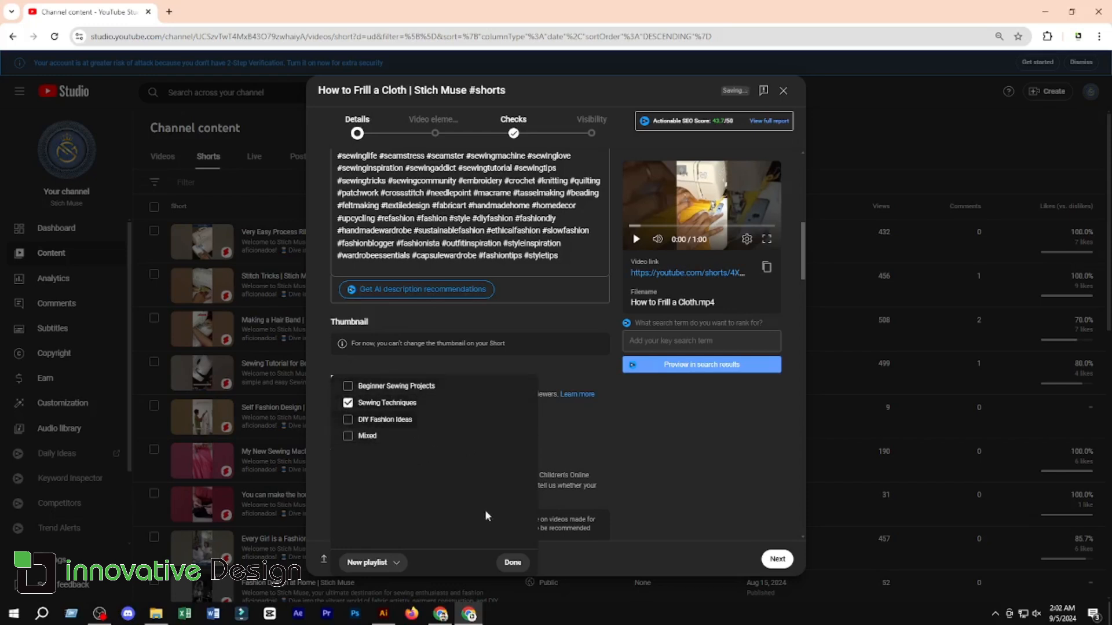
{"action": "left_click", "coordinate": [512, 563]}
Check the audience and paid promotion settings and answer "No" to the altered content question.
{"action": "scroll", "coordinate": [495, 413], "scroll_direction": "down", "scroll_amount": 4}
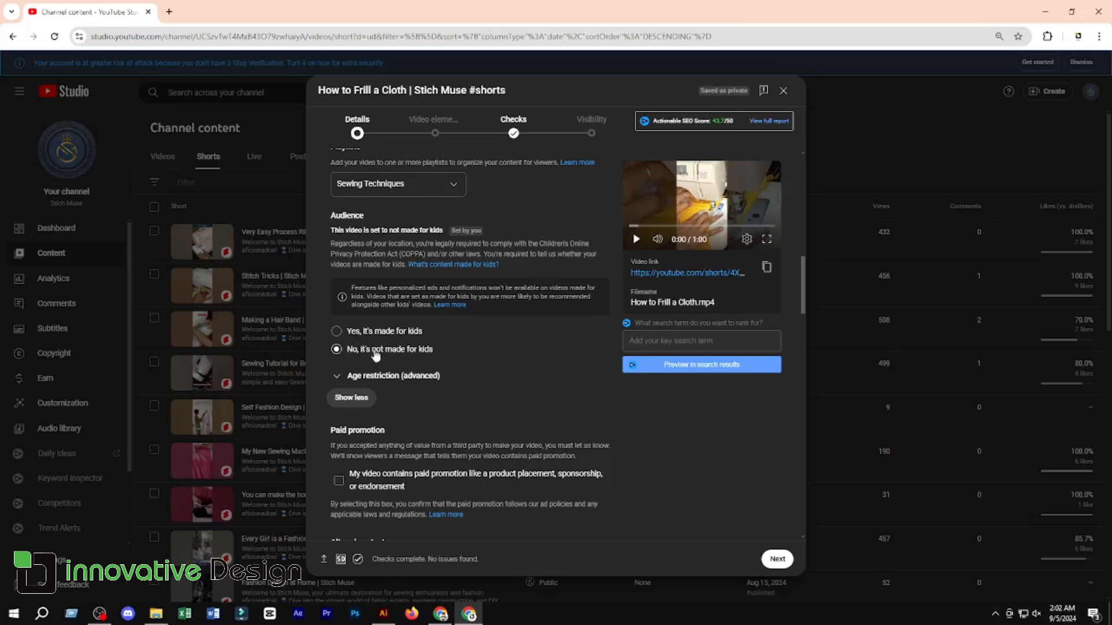
{"action": "scroll", "coordinate": [497, 371], "scroll_direction": "down", "scroll_amount": 3}
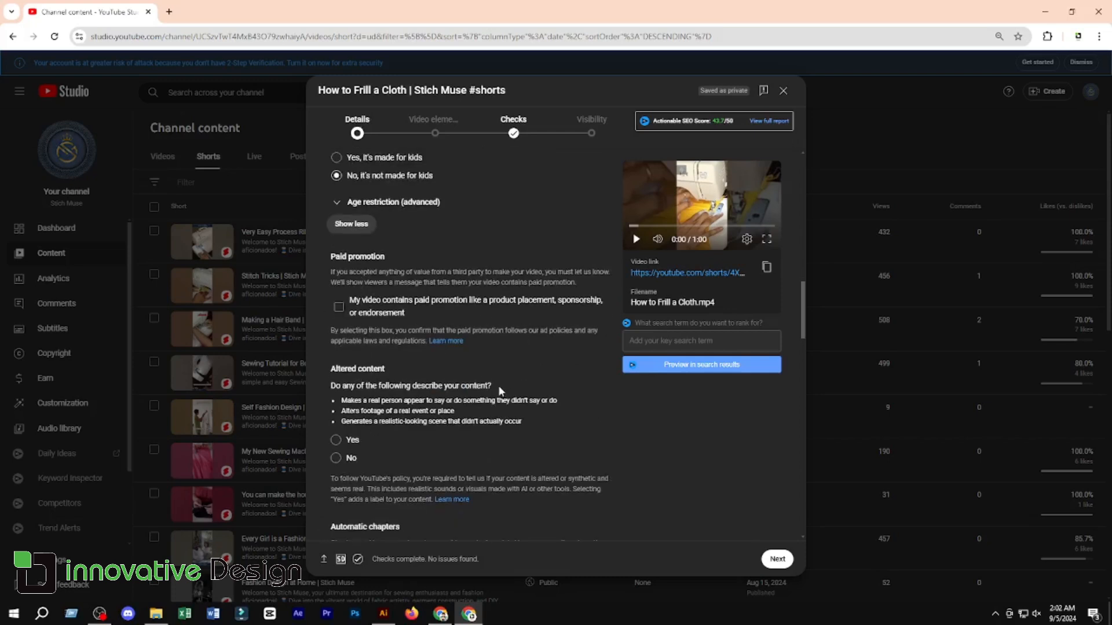
{"action": "scroll", "coordinate": [498, 384], "scroll_direction": "down", "scroll_amount": 2}
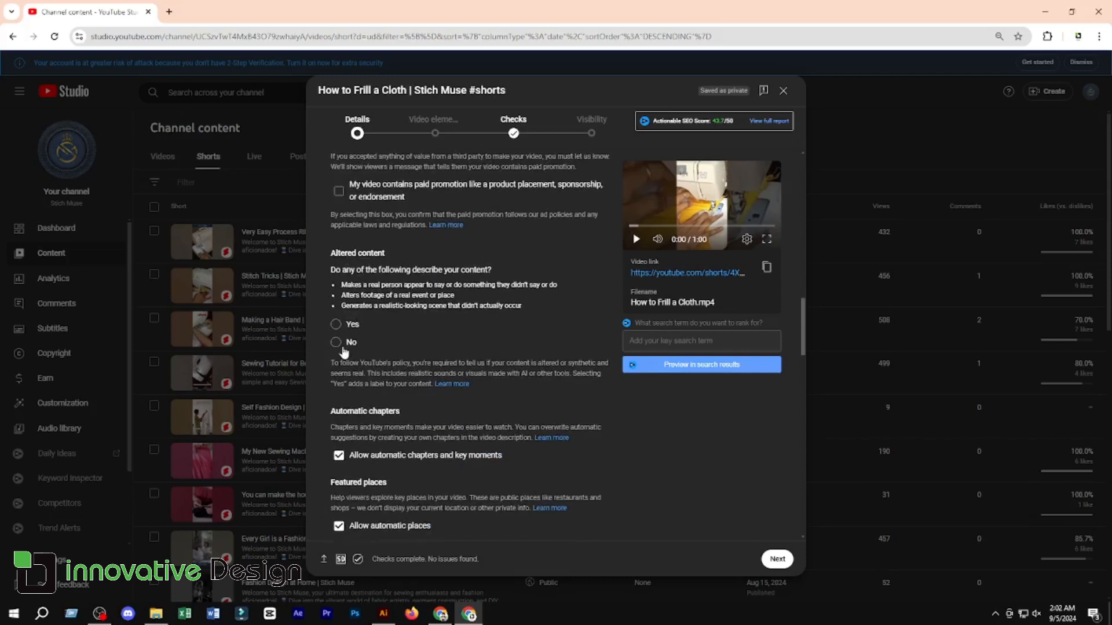
{"action": "left_click", "coordinate": [337, 343]}
{"action": "scroll", "coordinate": [508, 358], "scroll_direction": "down", "scroll_amount": 1}
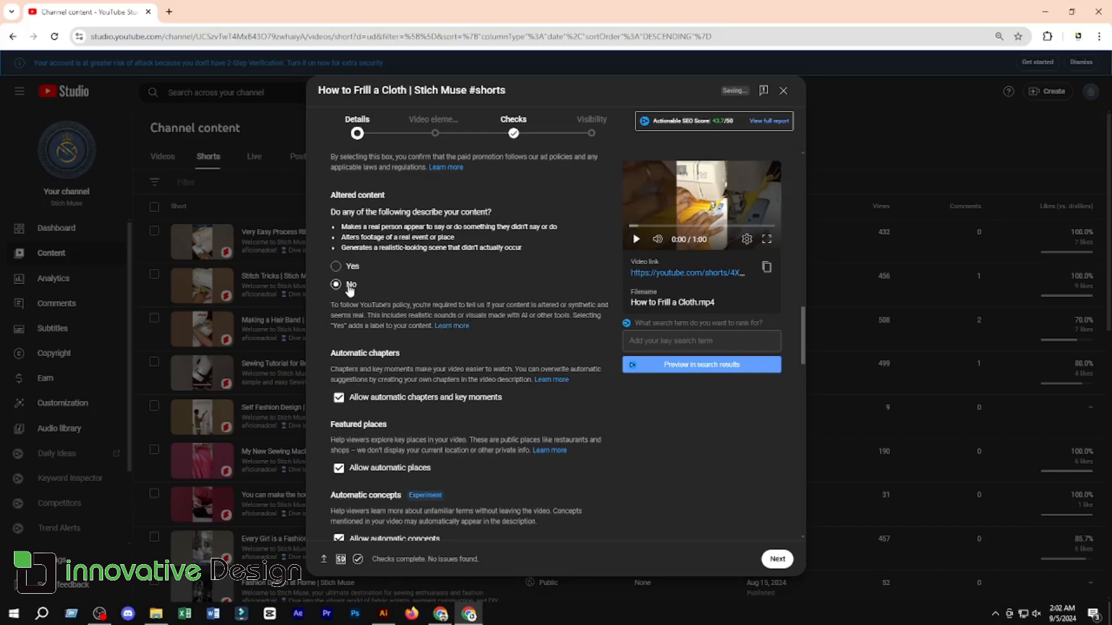
Examine the tag list, the recommended tags and their scores, and the language, license, remixing, category and comment settings.
{"action": "scroll", "coordinate": [406, 450], "scroll_direction": "down", "scroll_amount": 3}
{"action": "scroll", "coordinate": [462, 377], "scroll_direction": "up", "scroll_amount": 4}
{"action": "scroll", "coordinate": [463, 377], "scroll_direction": "down", "scroll_amount": 8}
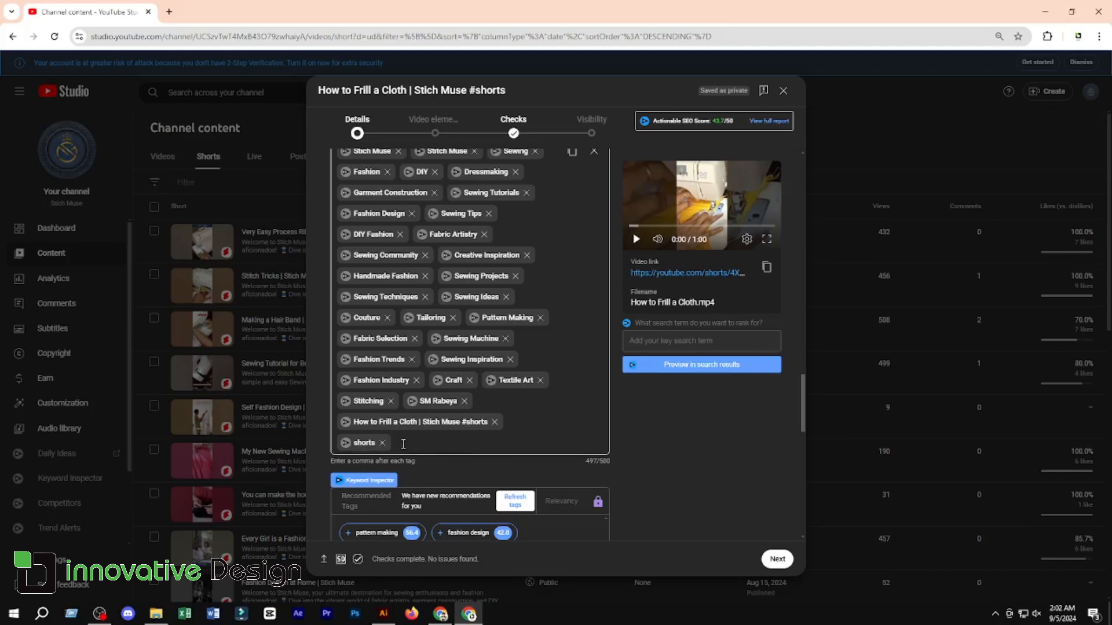
{"action": "scroll", "coordinate": [470, 451], "scroll_direction": "down", "scroll_amount": 2}
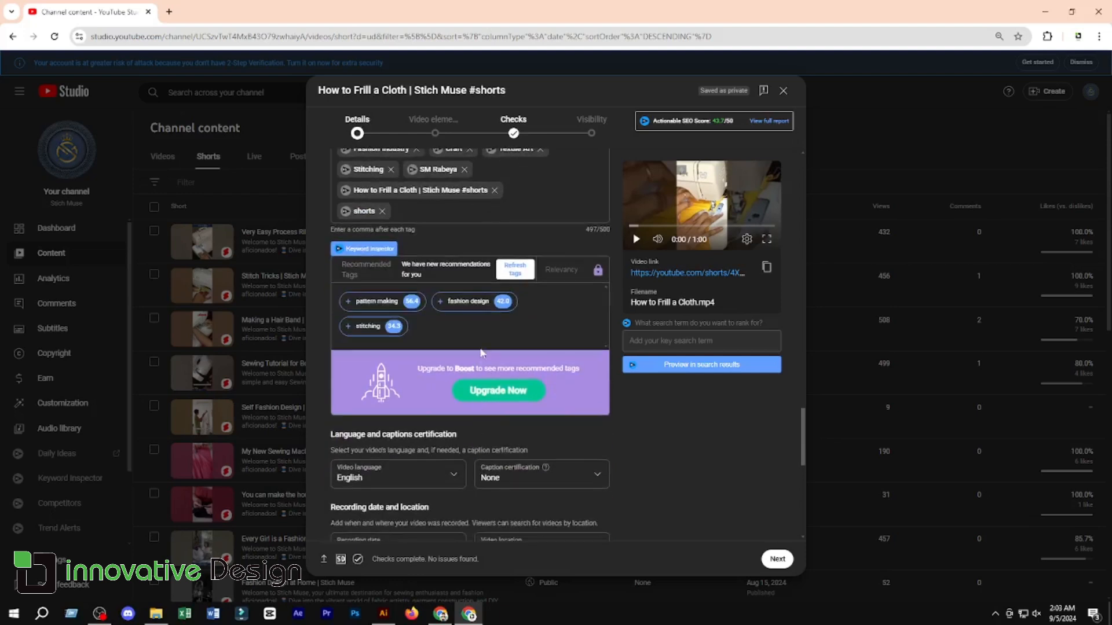
{"action": "mouse_move", "coordinate": [378, 329]}
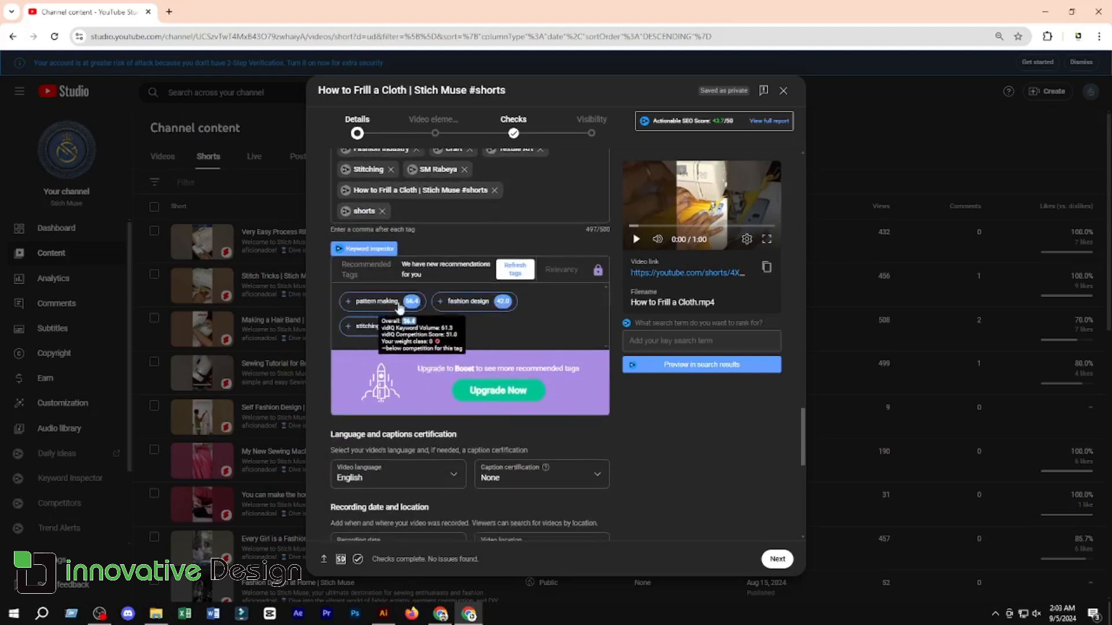
{"action": "scroll", "coordinate": [407, 262], "scroll_direction": "up", "scroll_amount": 2}
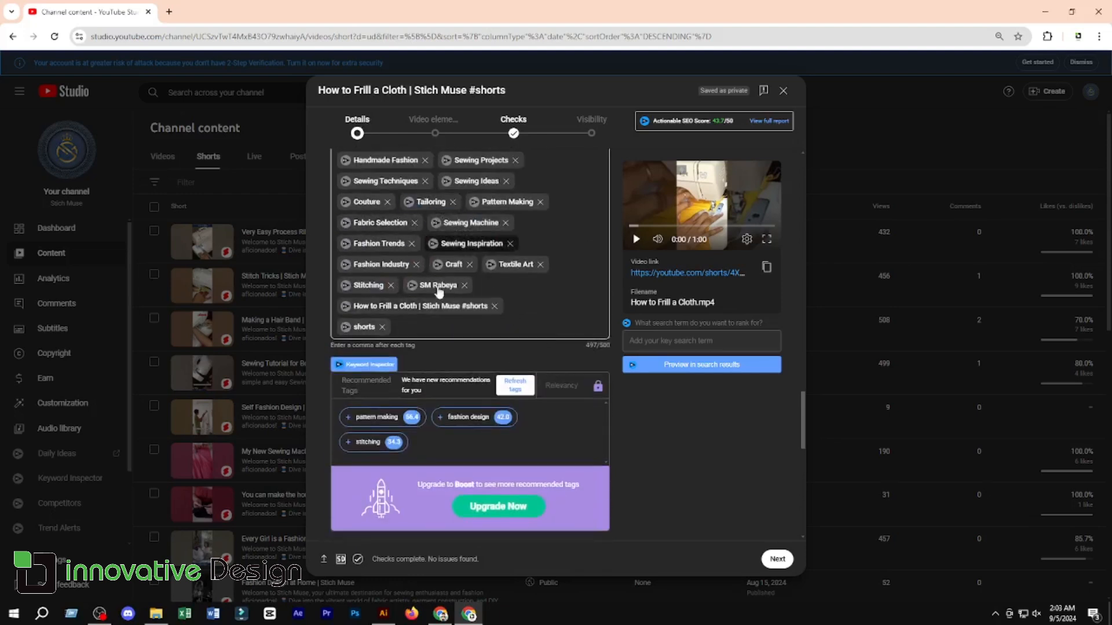
{"action": "mouse_move", "coordinate": [384, 248]}
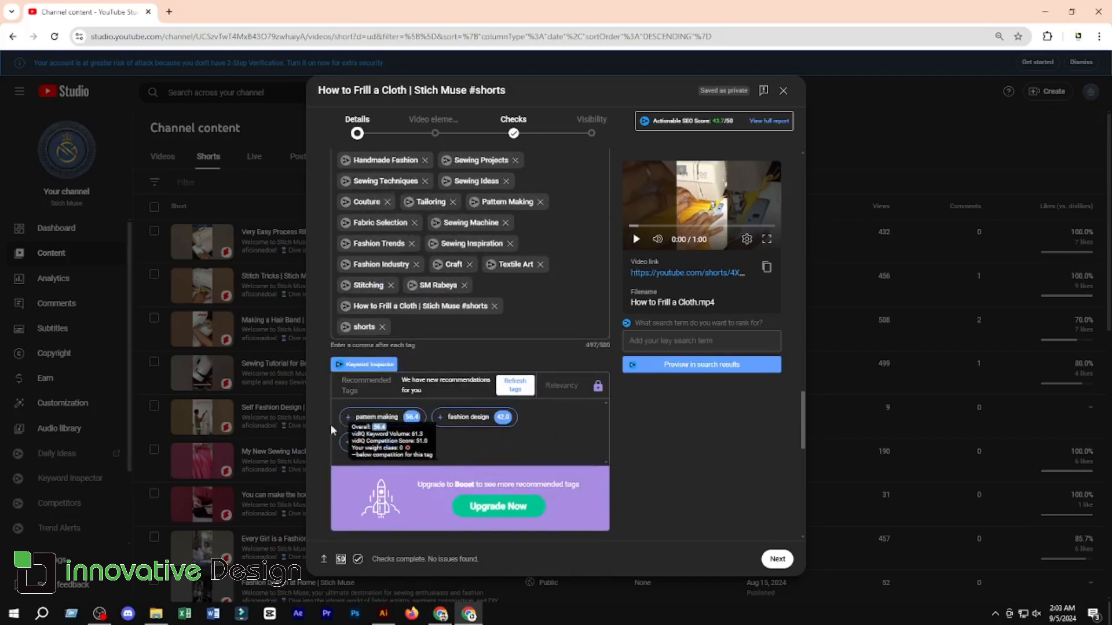
{"action": "scroll", "coordinate": [388, 249], "scroll_direction": "up", "scroll_amount": 3}
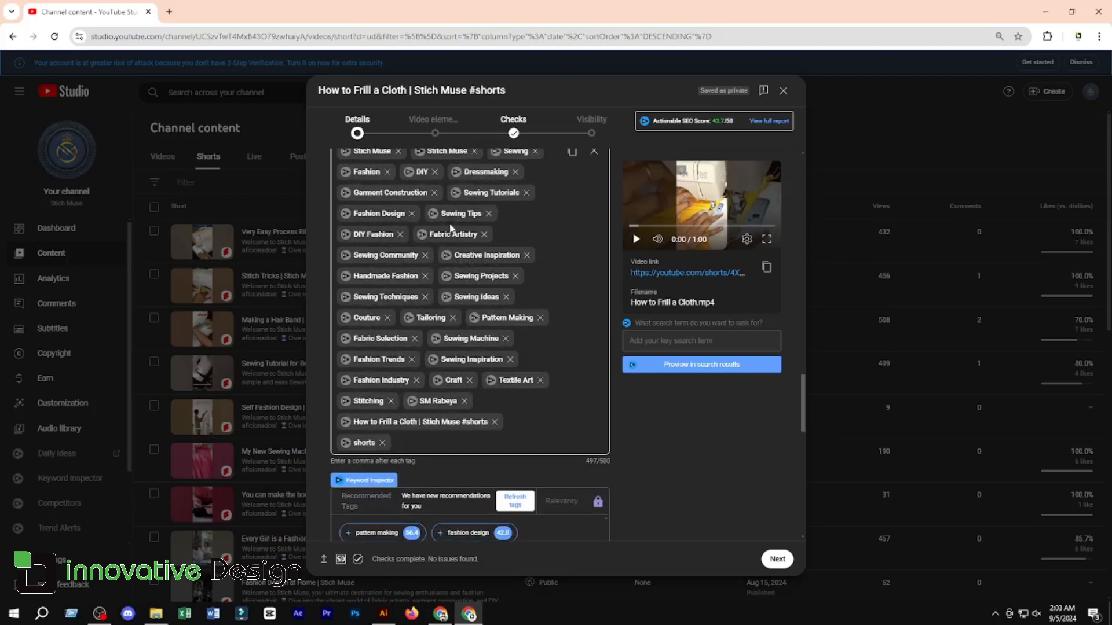
{"action": "scroll", "coordinate": [382, 278], "scroll_direction": "down", "scroll_amount": 5}
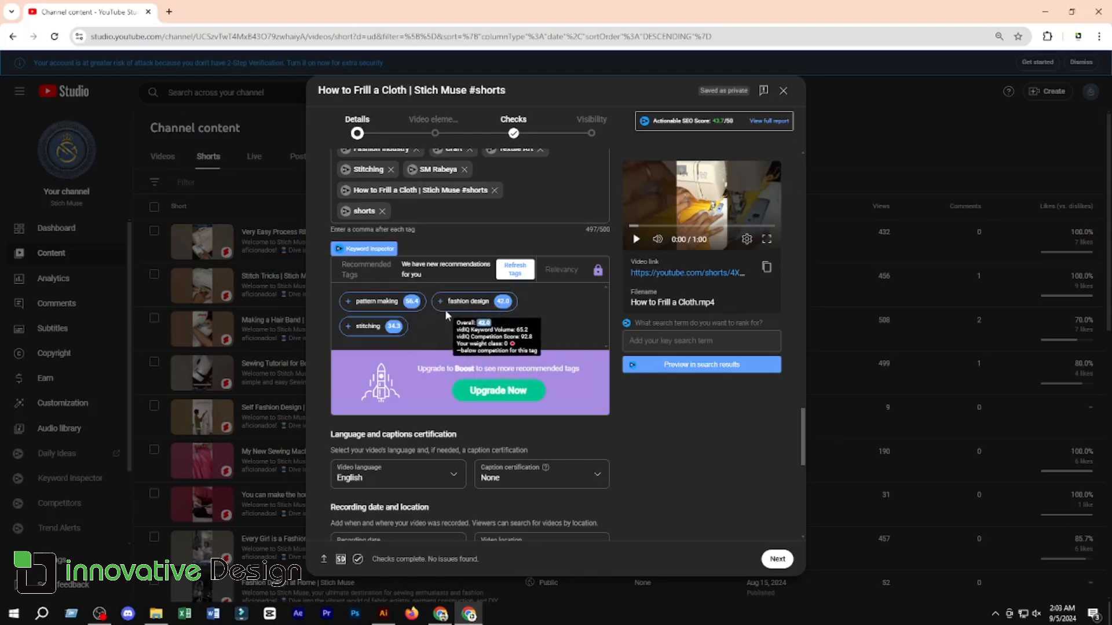
{"action": "scroll", "coordinate": [440, 327], "scroll_direction": "up", "scroll_amount": 2}
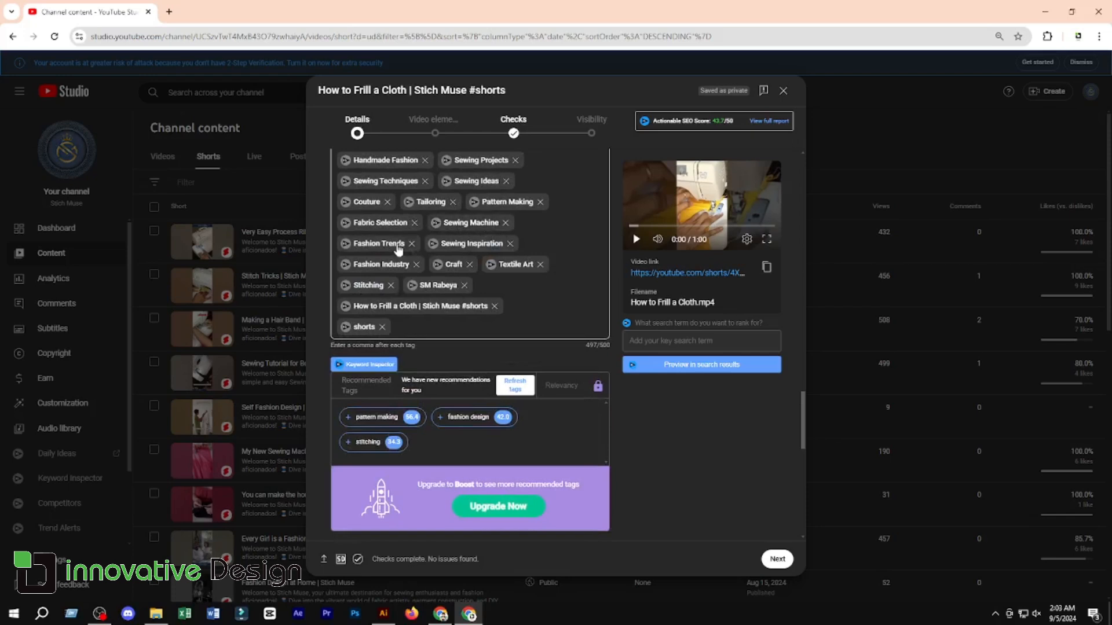
{"action": "scroll", "coordinate": [516, 359], "scroll_direction": "down", "scroll_amount": 1}
{"action": "scroll", "coordinate": [516, 359], "scroll_direction": "down", "scroll_amount": 3}
{"action": "scroll", "coordinate": [471, 394], "scroll_direction": "down", "scroll_amount": 1}
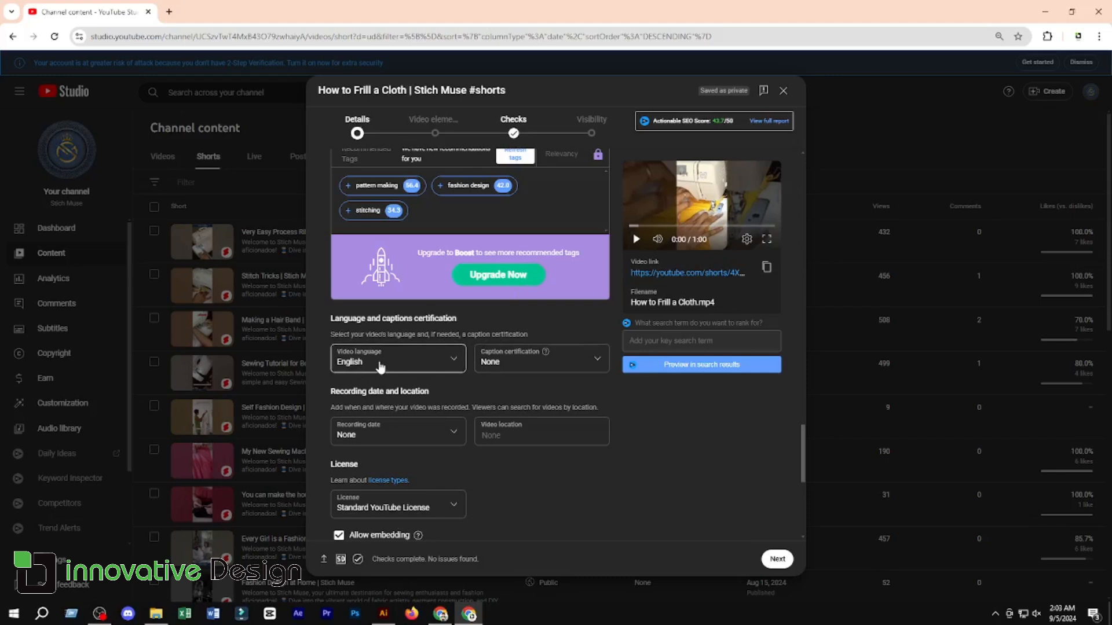
{"action": "scroll", "coordinate": [429, 461], "scroll_direction": "down", "scroll_amount": 3}
{"action": "scroll", "coordinate": [417, 457], "scroll_direction": "down", "scroll_amount": 3}
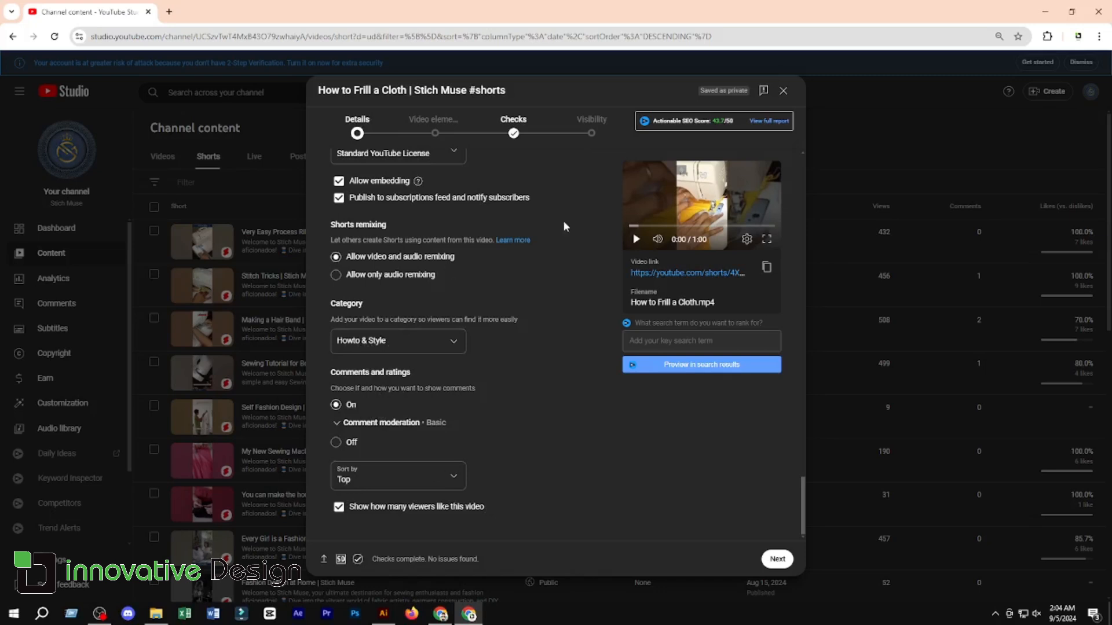
Proceed through the video elements and copyright checks without additions and publish the Short with Public visibility.
{"action": "left_click", "coordinate": [777, 558]}
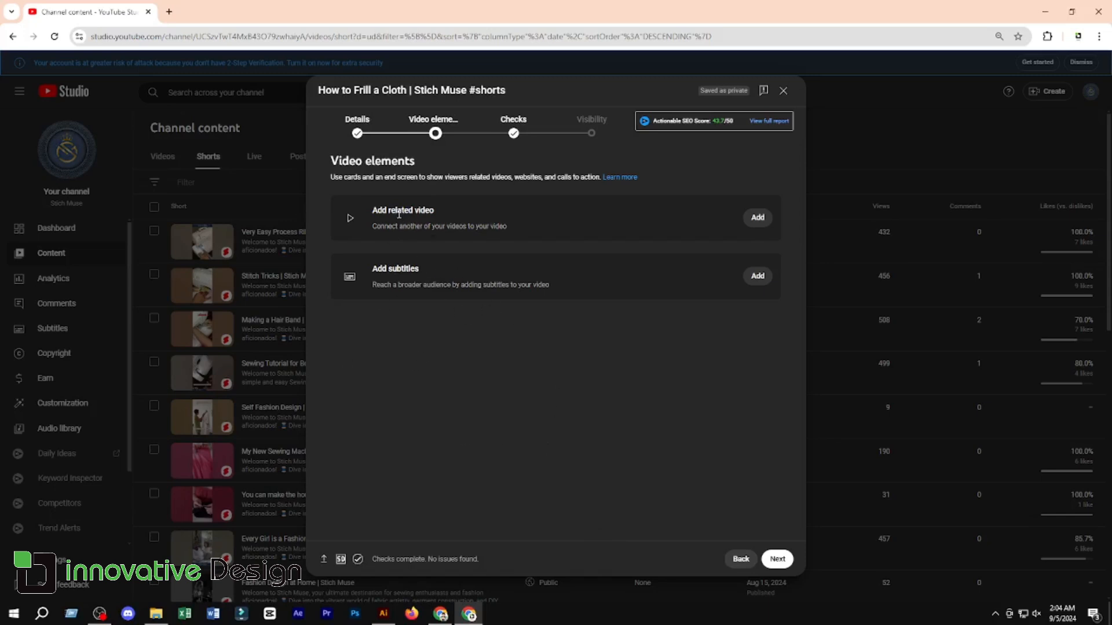
{"action": "left_click", "coordinate": [777, 559]}
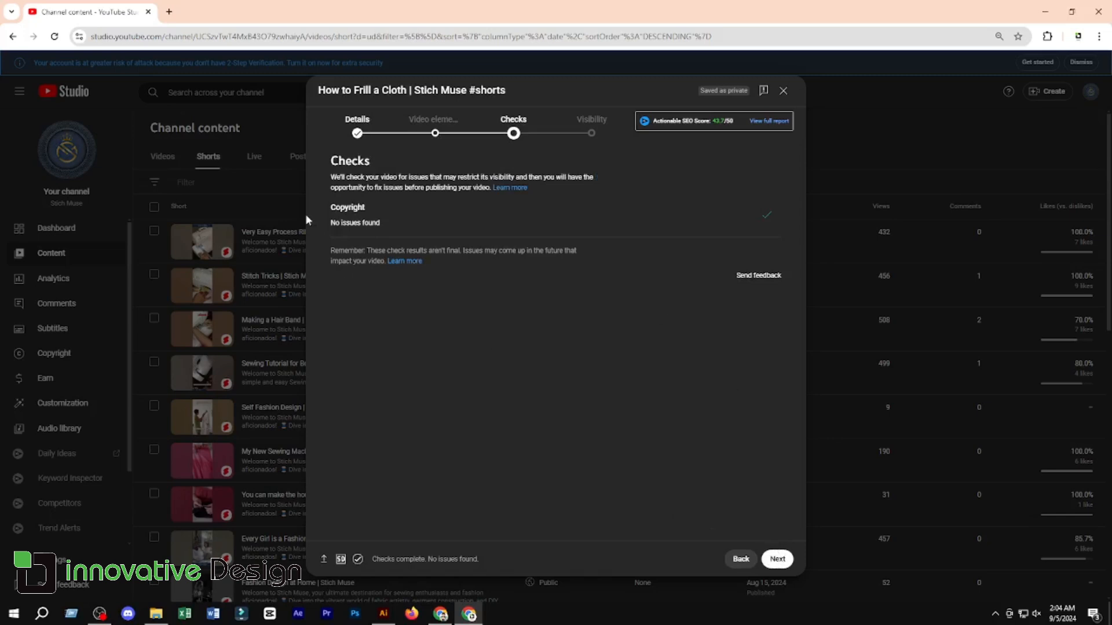
{"action": "left_click_drag", "start_coordinate": [334, 224], "coordinate": [390, 227]}
{"action": "left_click", "coordinate": [777, 558]}
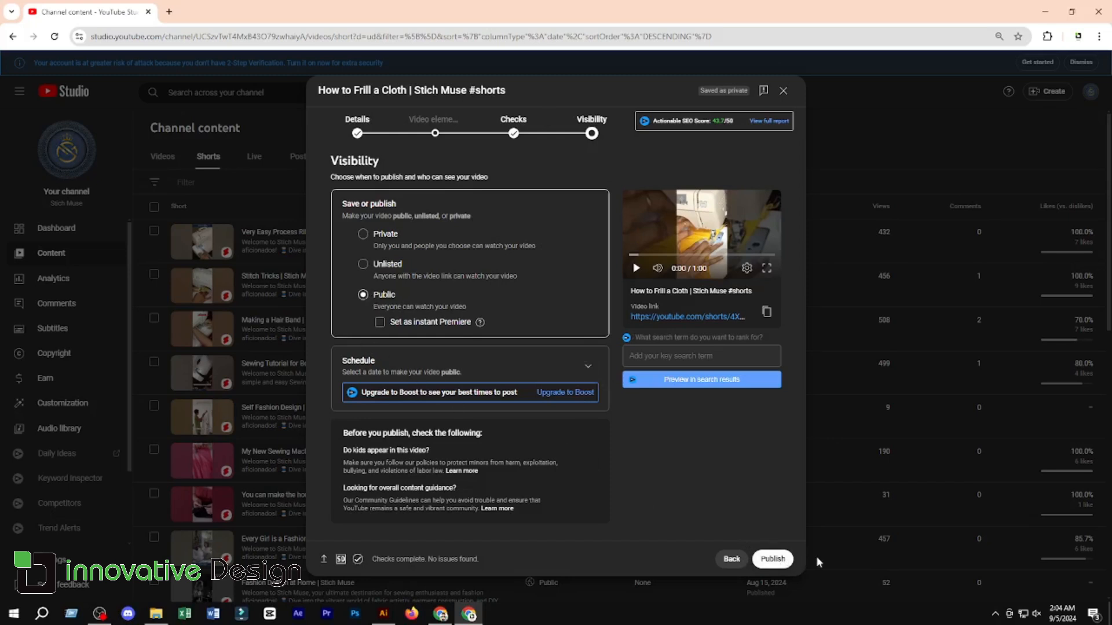
{"action": "left_click", "coordinate": [772, 558]}
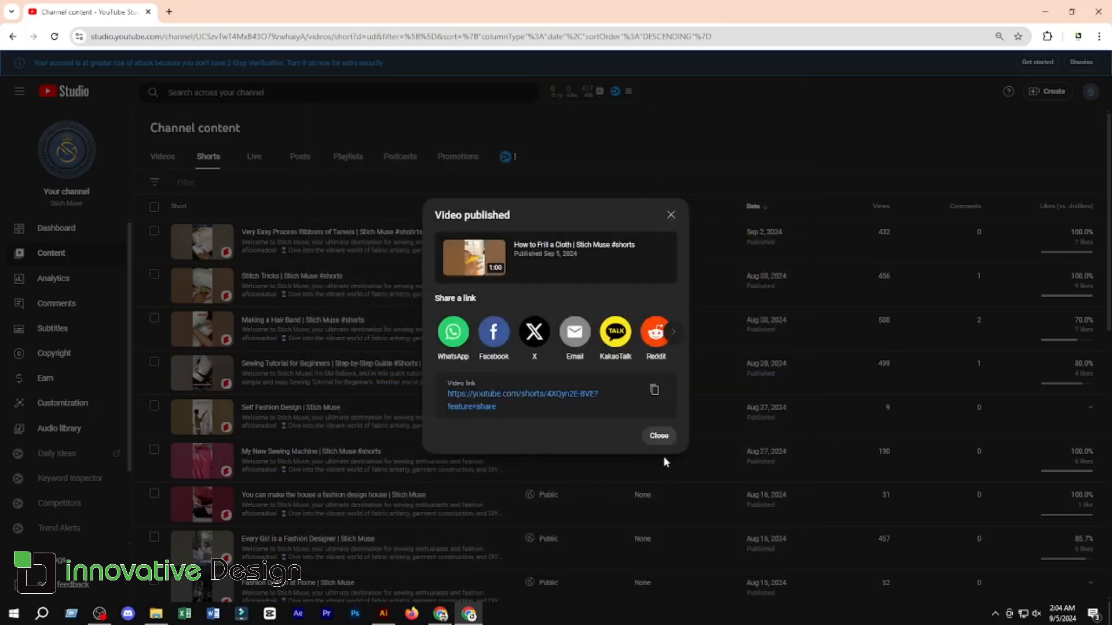
{"action": "left_click", "coordinate": [660, 438]}
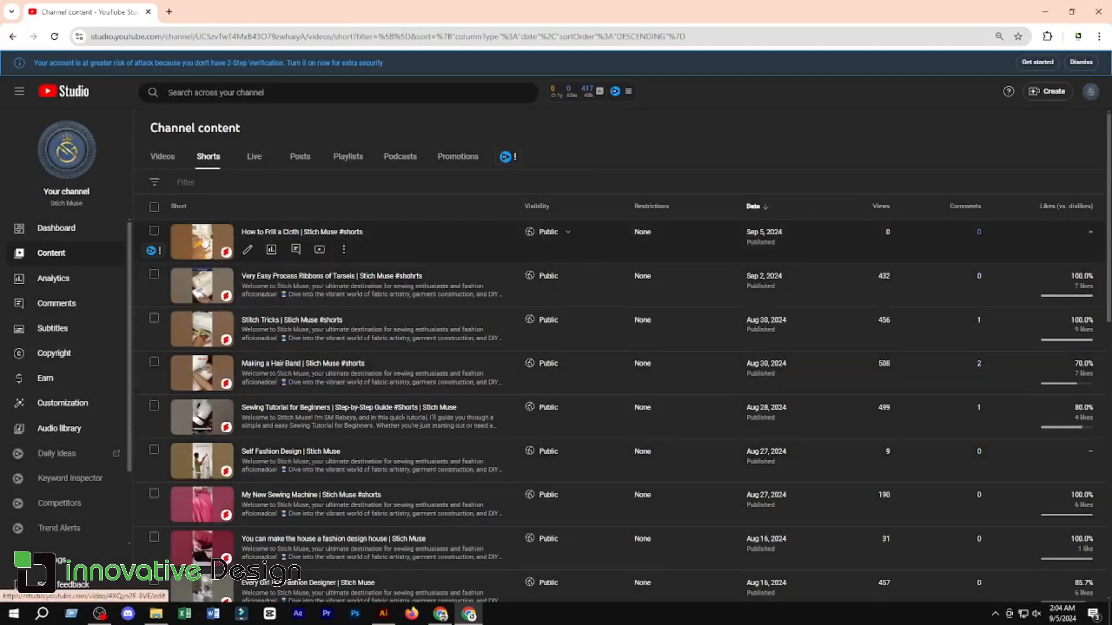
Open the published "How to Frill a Cloth" Short's details and review its title, description, keywords and hashtags.
{"action": "left_click", "coordinate": [248, 251]}
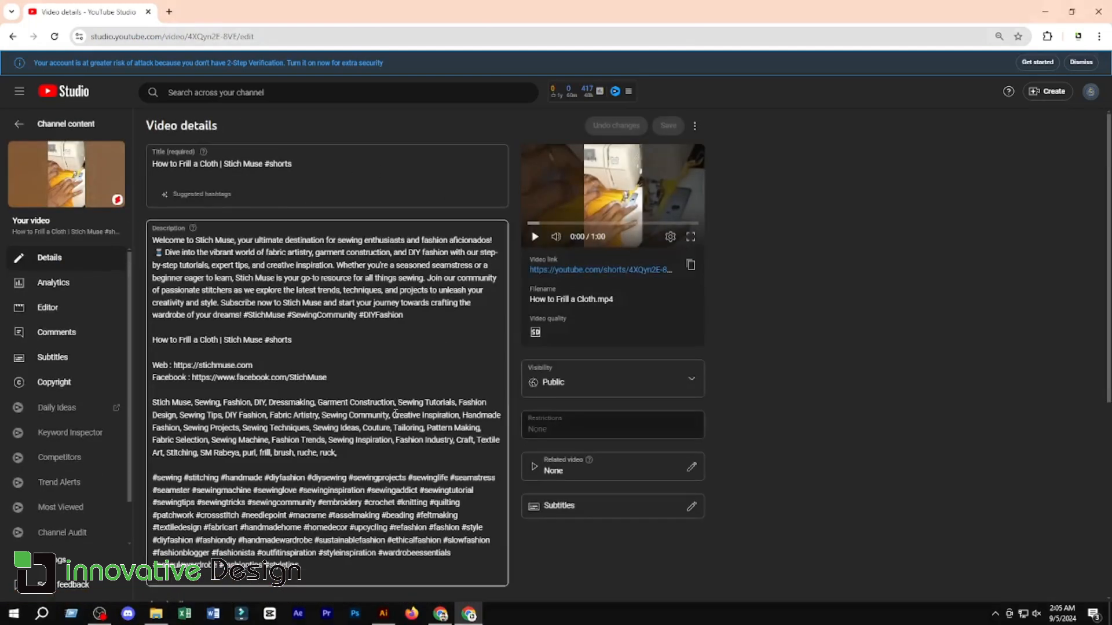
{"action": "scroll", "coordinate": [281, 440], "scroll_direction": "down", "scroll_amount": 6}
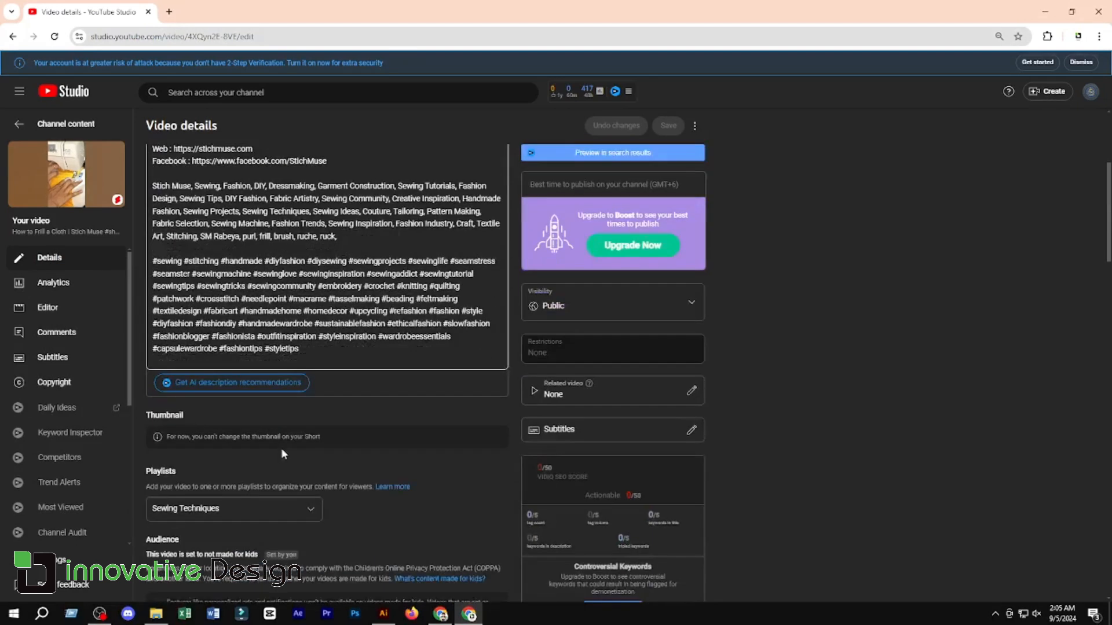
{"action": "scroll", "coordinate": [300, 367], "scroll_direction": "up", "scroll_amount": 4}
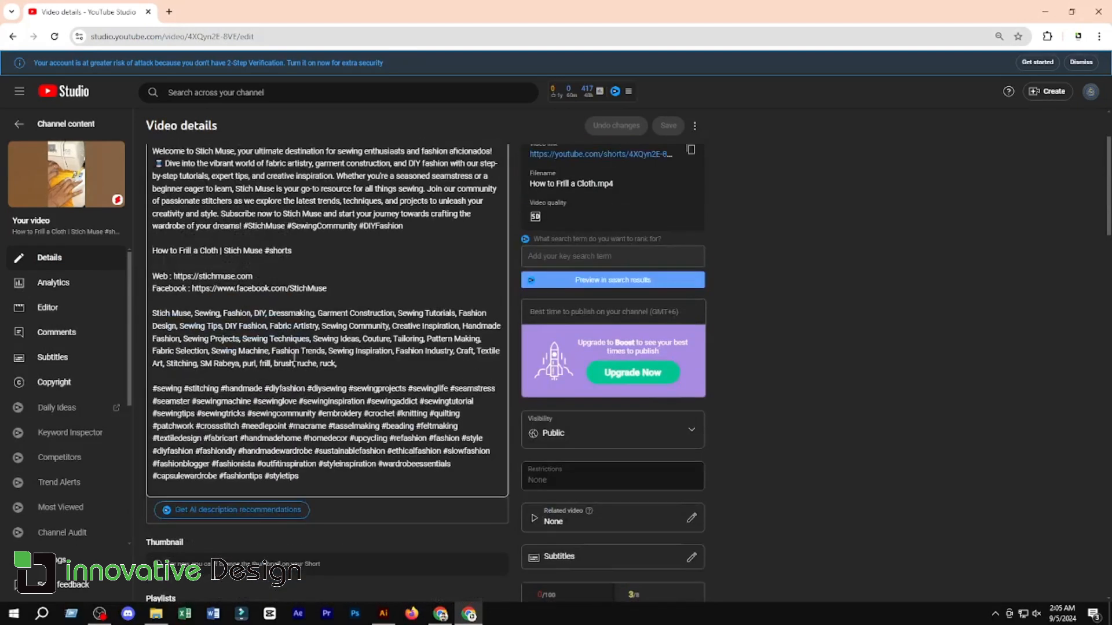
{"action": "scroll", "coordinate": [311, 384], "scroll_direction": "up", "scroll_amount": 2}
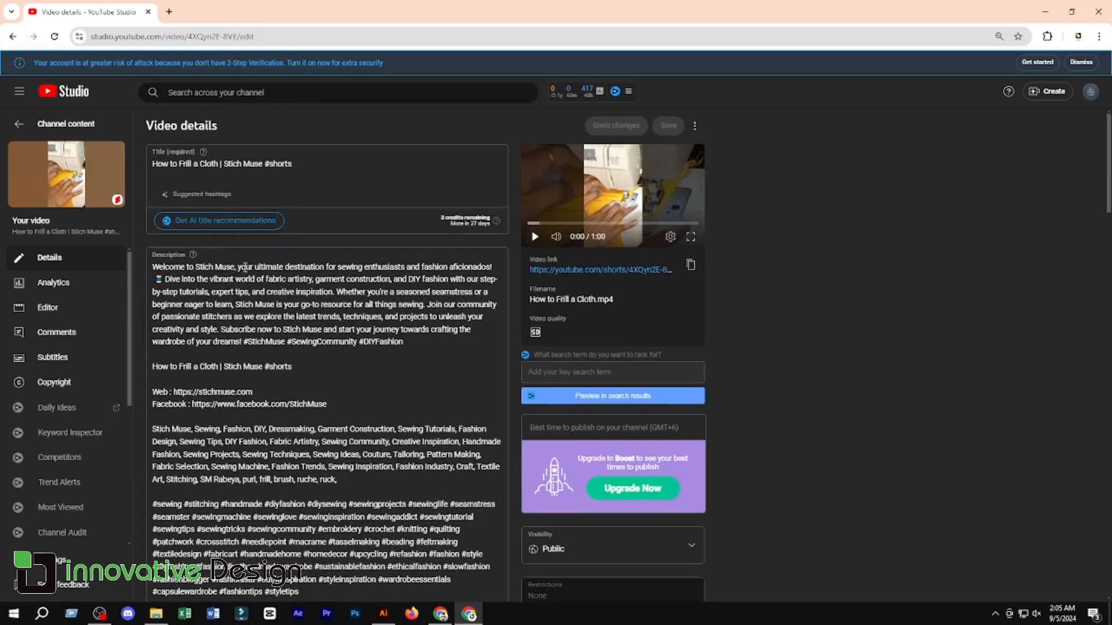
{"action": "scroll", "coordinate": [231, 261], "scroll_direction": "down", "scroll_amount": 5}
{"action": "scroll", "coordinate": [226, 245], "scroll_direction": "up", "scroll_amount": 5}
Switch to Meta Business Suite in the other Chrome window and change the active business asset to the Stich Muse page.
{"action": "left_click", "coordinate": [441, 615]}
{"action": "left_click", "coordinate": [615, 12]}
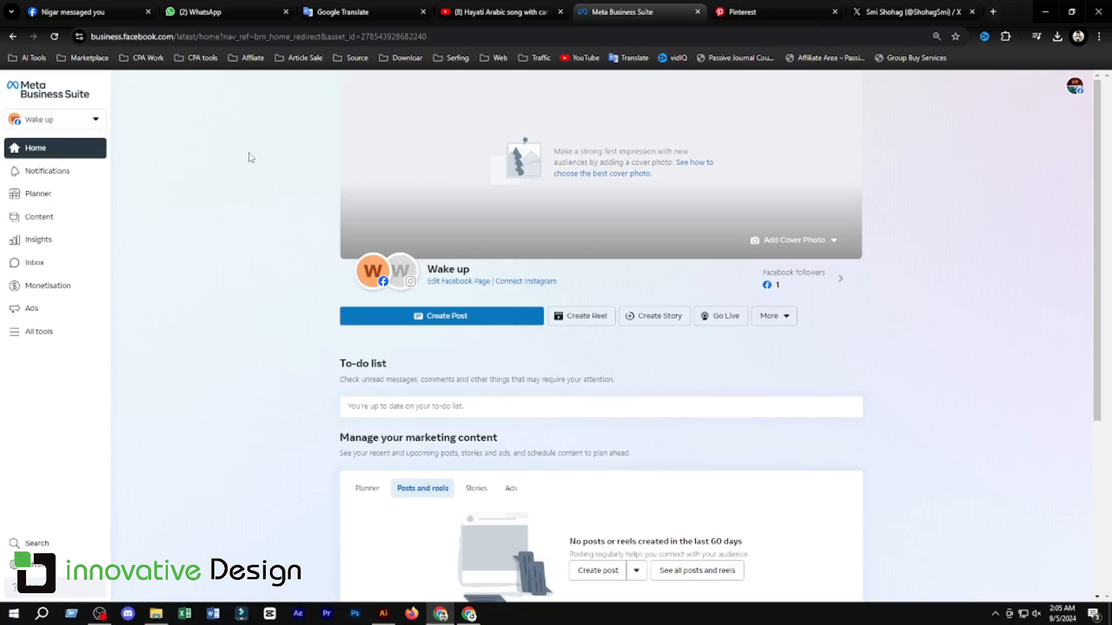
{"action": "key", "text": "ctrl+1"}
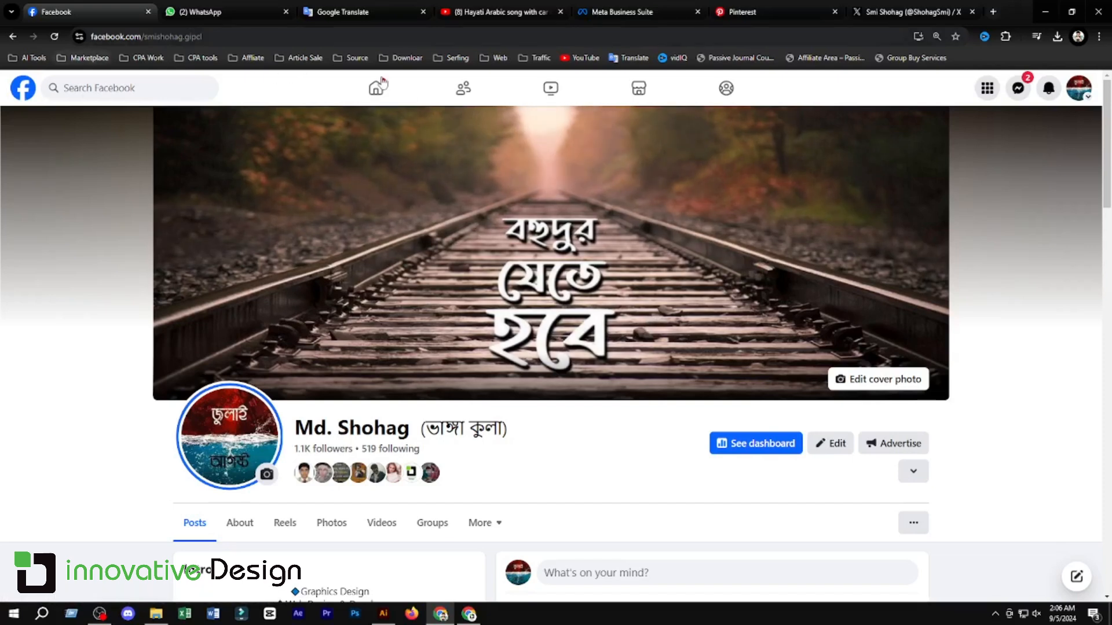
{"action": "left_click", "coordinate": [631, 11]}
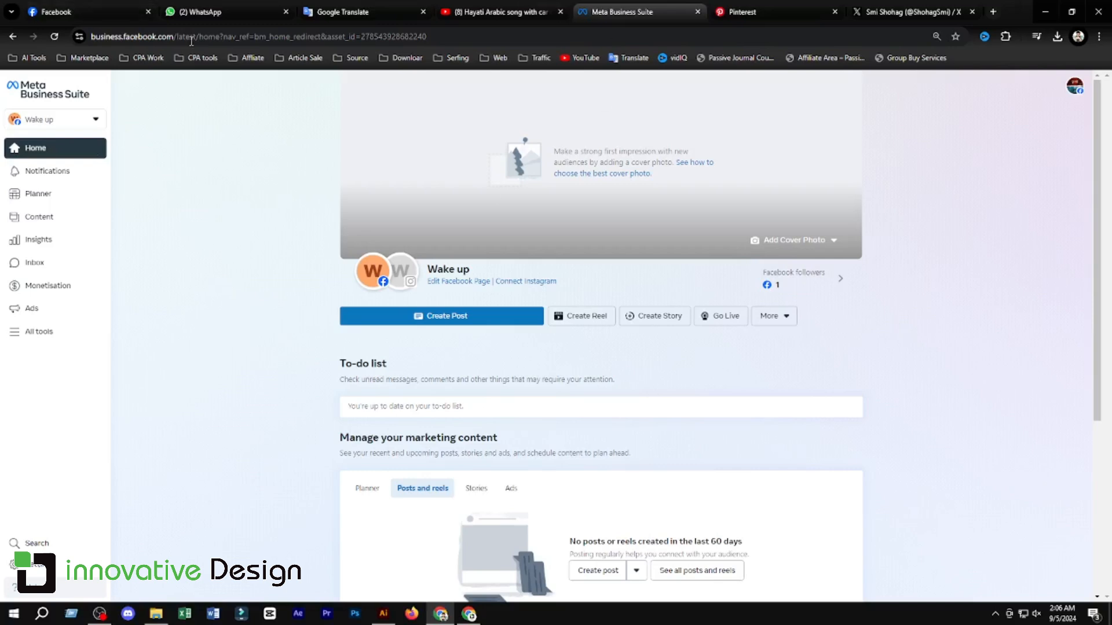
{"action": "left_click", "coordinate": [91, 123]}
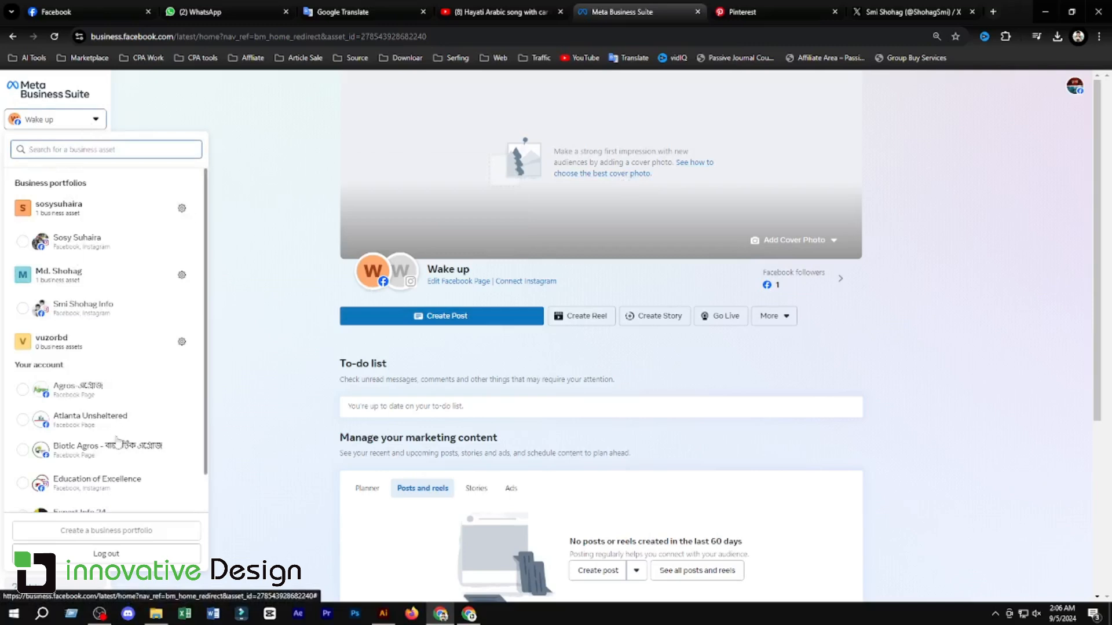
{"action": "scroll", "coordinate": [67, 275], "scroll_direction": "down", "scroll_amount": 1}
{"action": "left_click", "coordinate": [72, 508]}
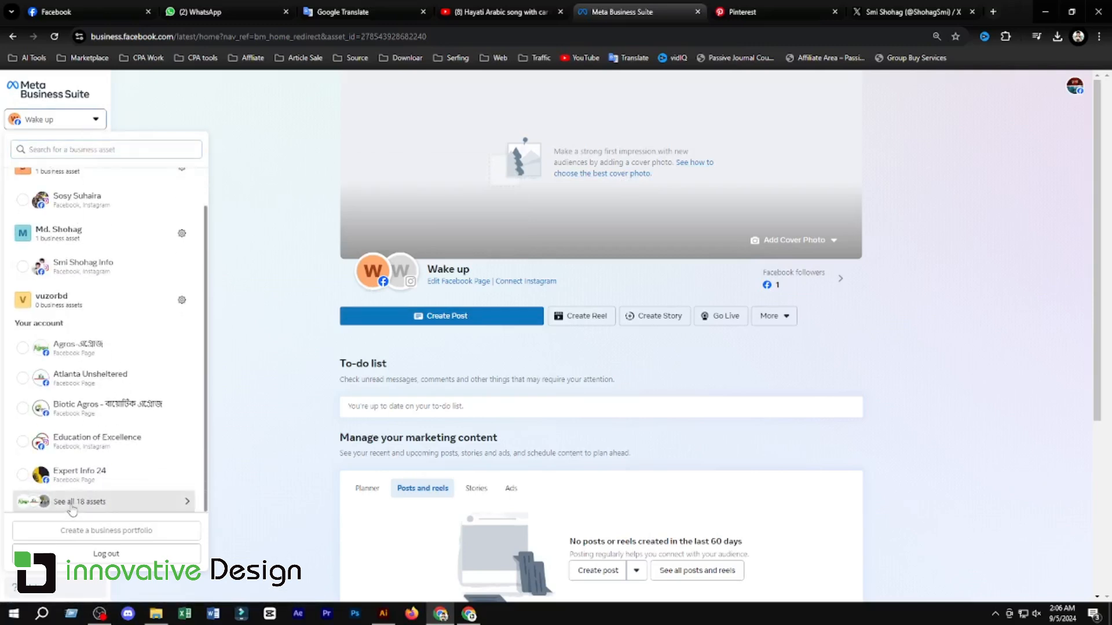
{"action": "scroll", "coordinate": [120, 292], "scroll_direction": "down", "scroll_amount": 3}
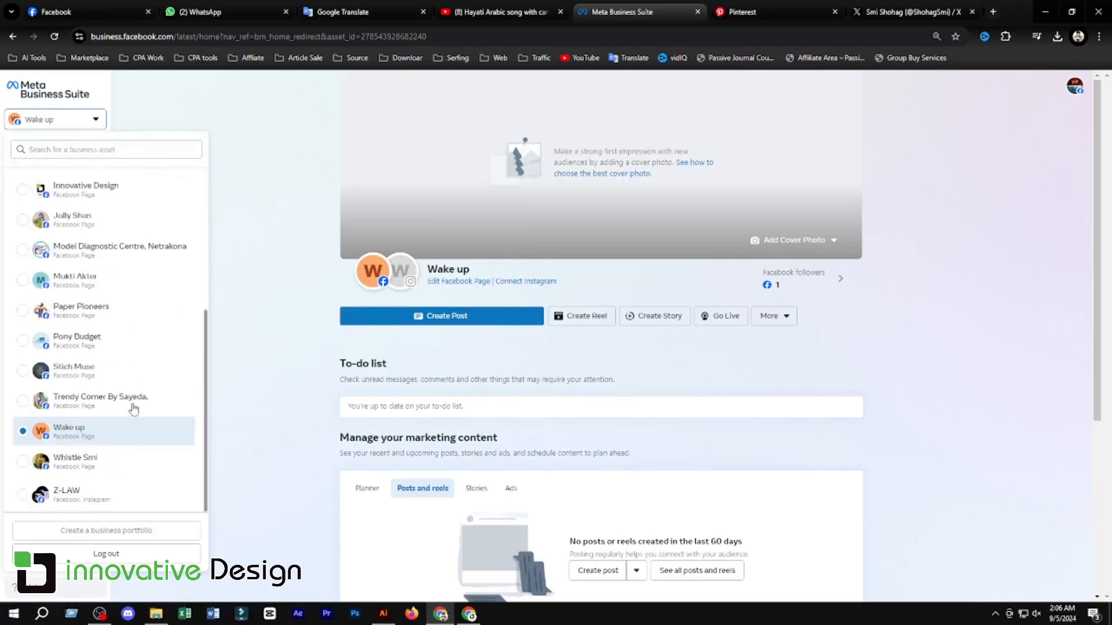
{"action": "left_click", "coordinate": [112, 372]}
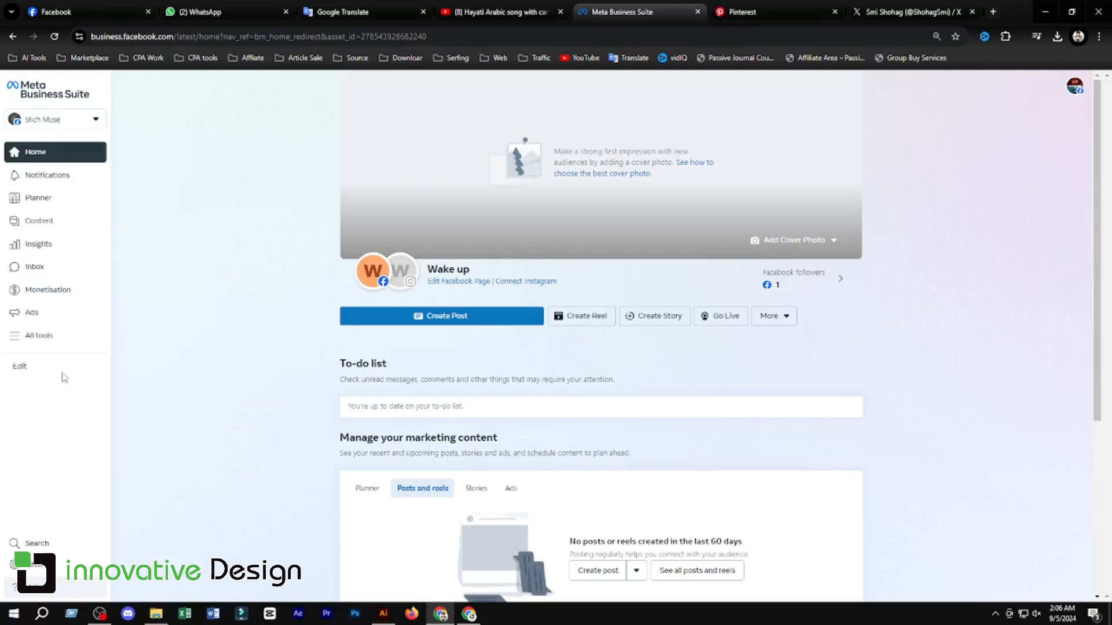
{"action": "scroll", "coordinate": [193, 169], "scroll_direction": "down", "scroll_amount": 3}
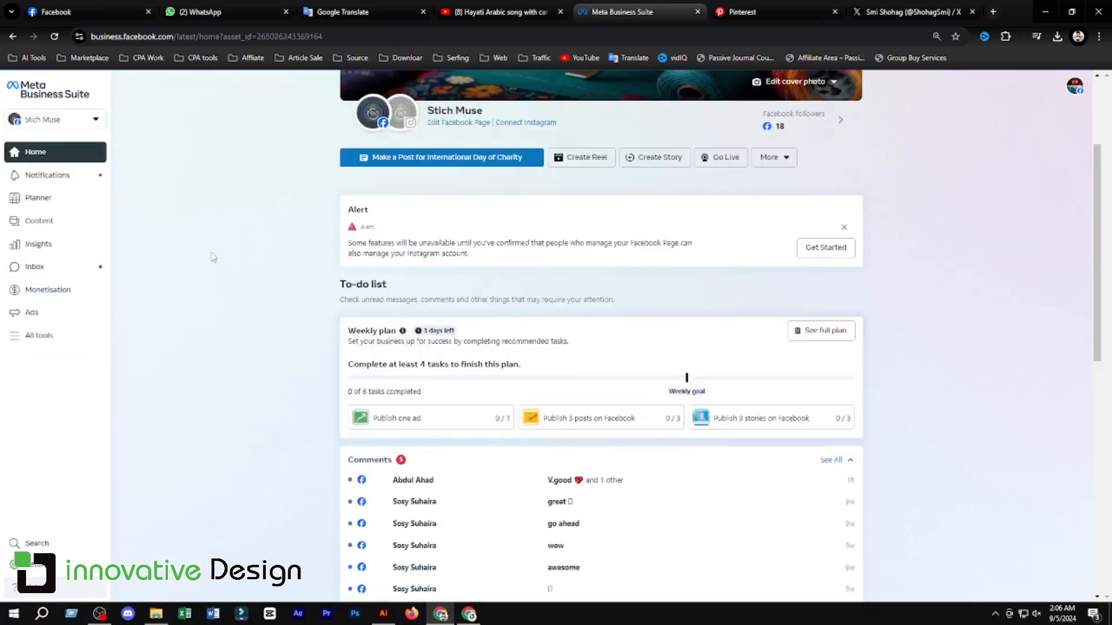
{"action": "scroll", "coordinate": [917, 271], "scroll_direction": "up", "scroll_amount": 3}
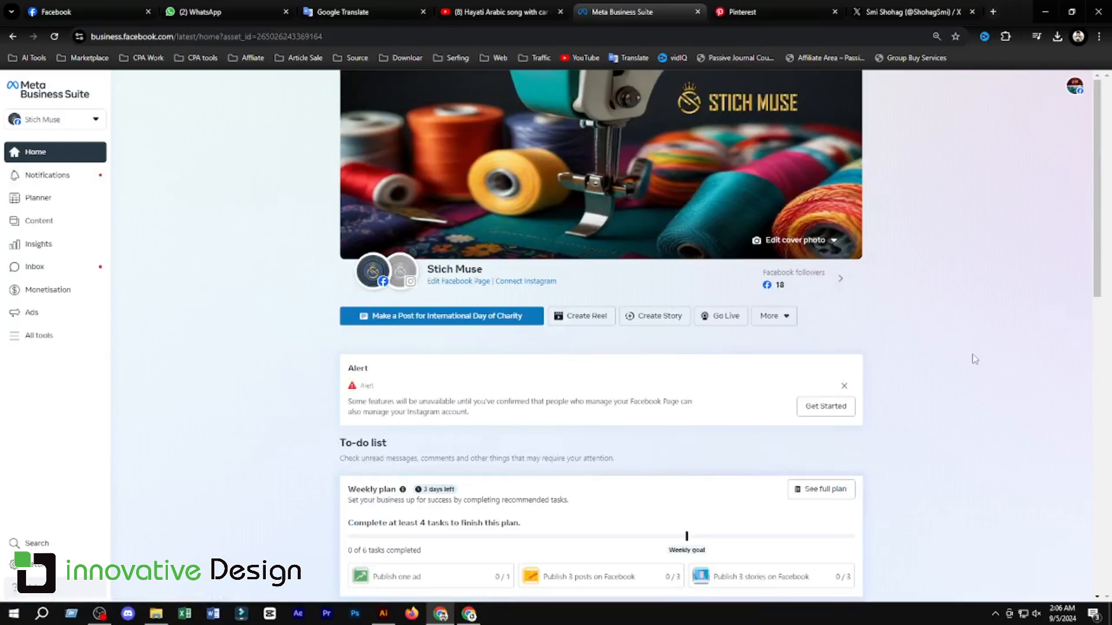
Look over the Stich Muse page's home overview, from the weekly plan down to recent posts and growth suggestions.
{"action": "scroll", "coordinate": [970, 362], "scroll_direction": "down", "scroll_amount": 7}
{"action": "scroll", "coordinate": [969, 365], "scroll_direction": "up", "scroll_amount": 7}
{"action": "scroll", "coordinate": [960, 384], "scroll_direction": "down", "scroll_amount": 8}
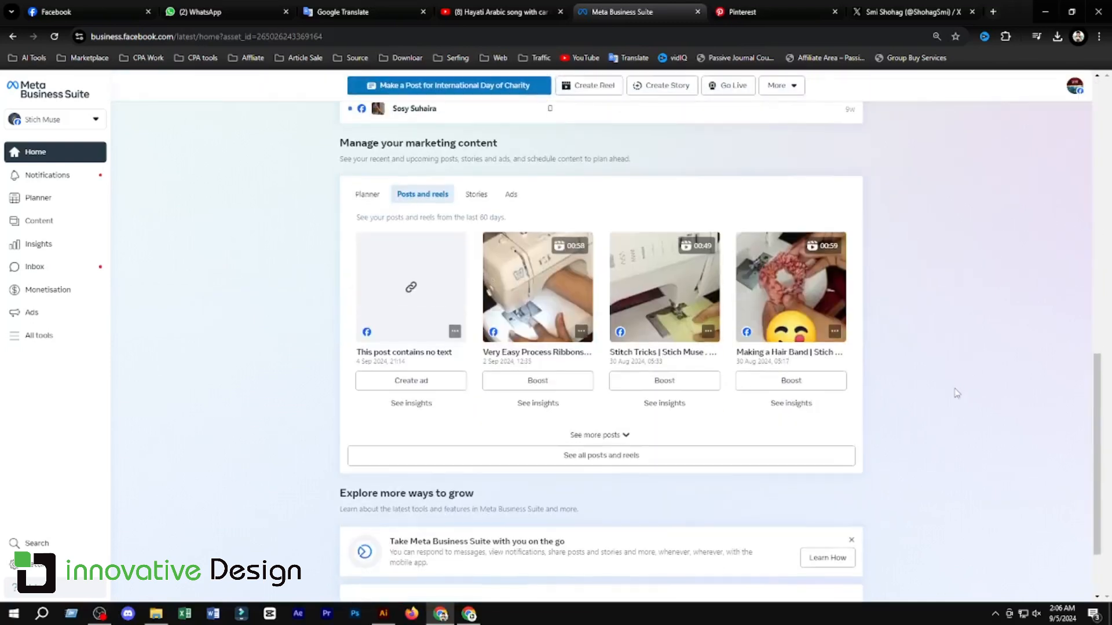
{"action": "scroll", "coordinate": [955, 393], "scroll_direction": "down", "scroll_amount": 3}
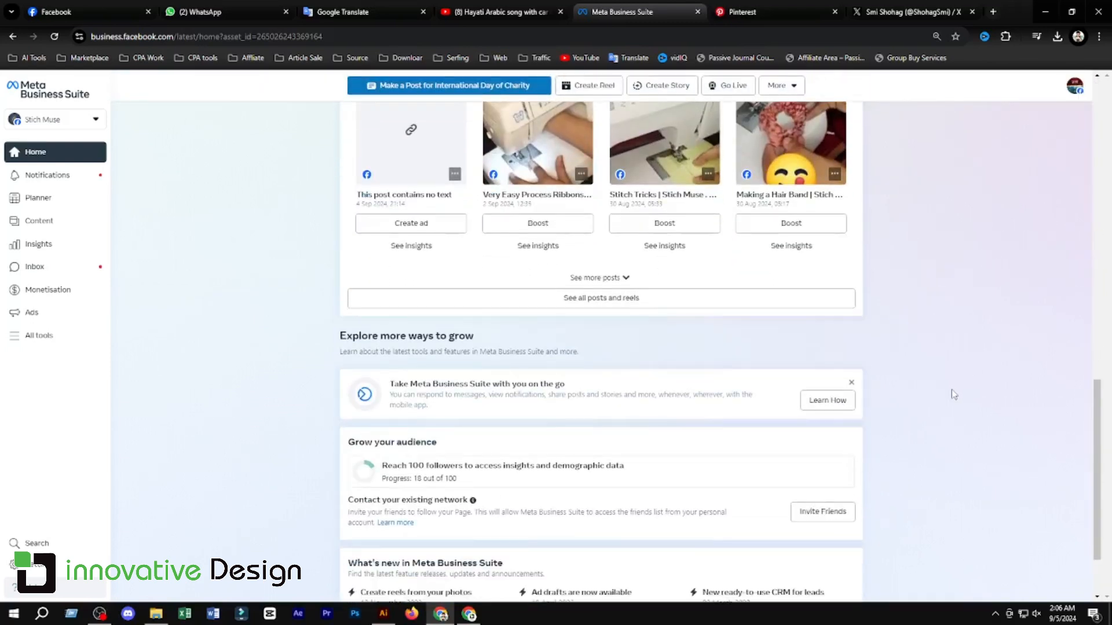
{"action": "scroll", "coordinate": [952, 390], "scroll_direction": "down", "scroll_amount": 2}
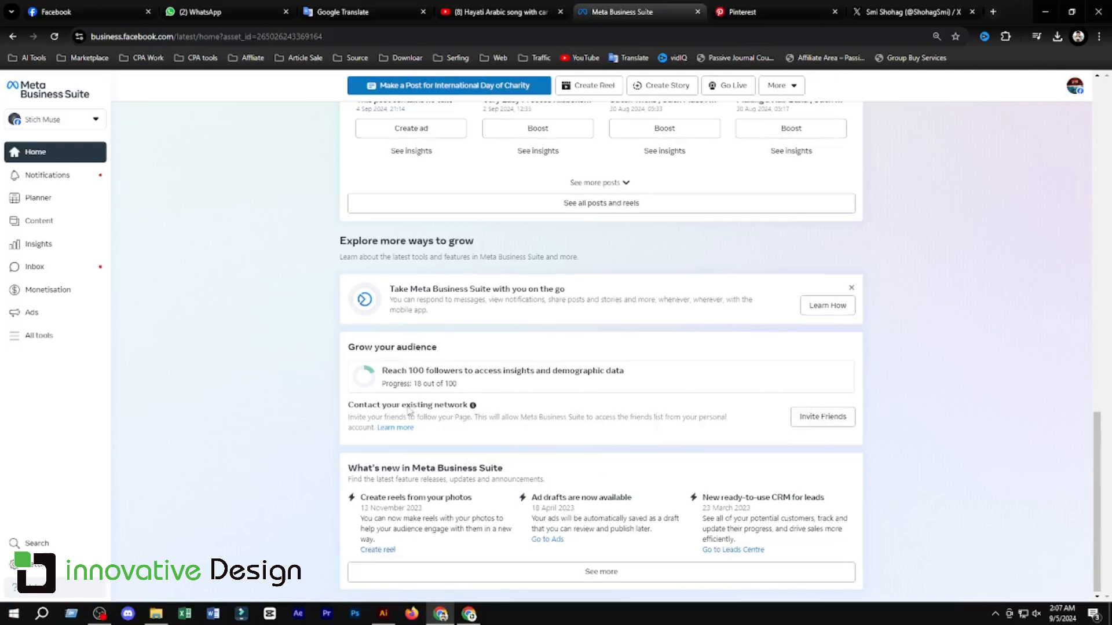
{"action": "scroll", "coordinate": [359, 338], "scroll_direction": "up", "scroll_amount": 15}
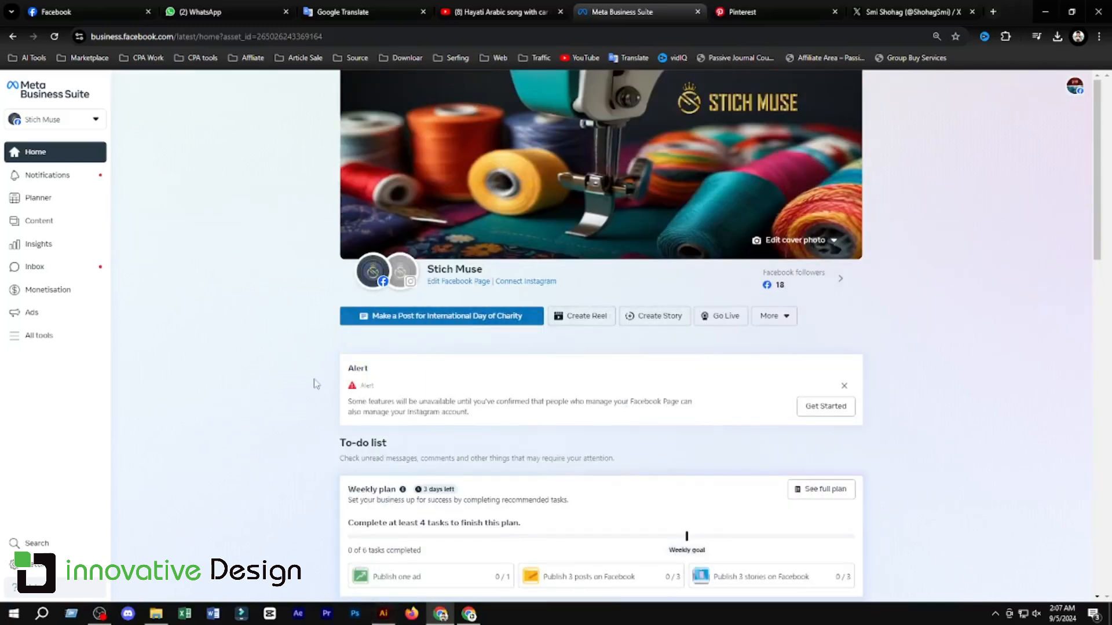
Start a new reel for the Stich Muse page and add the video "How to Frill a Cloth" from the desktop's Reel folder.
{"action": "left_click", "coordinate": [590, 322]}
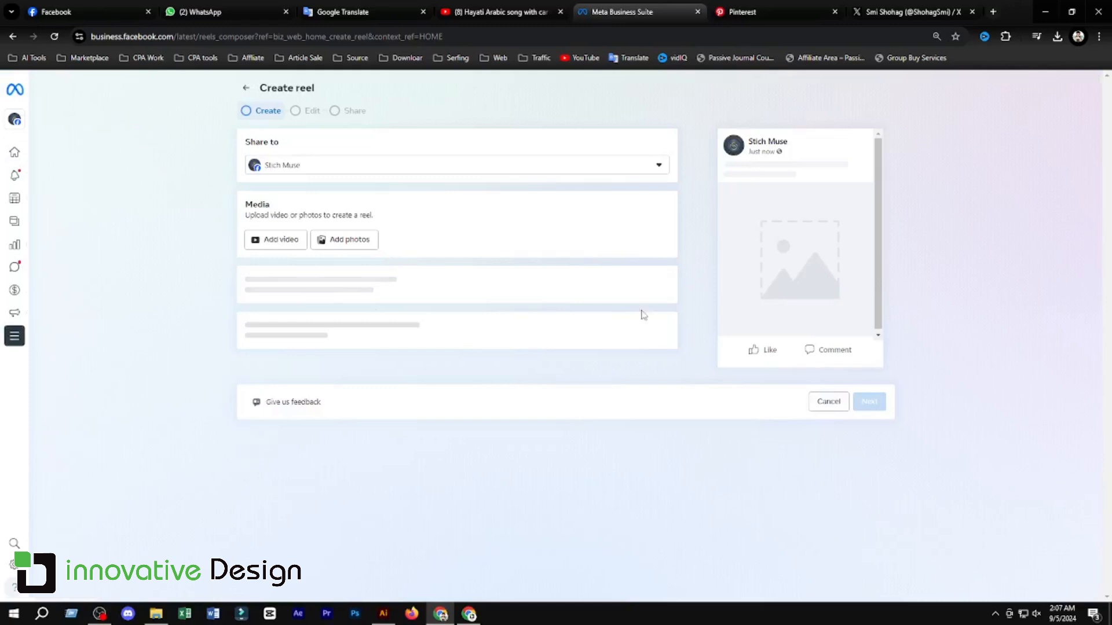
{"action": "left_click", "coordinate": [283, 241]}
{"action": "left_click", "coordinate": [49, 184]}
{"action": "double_click", "coordinate": [231, 92]}
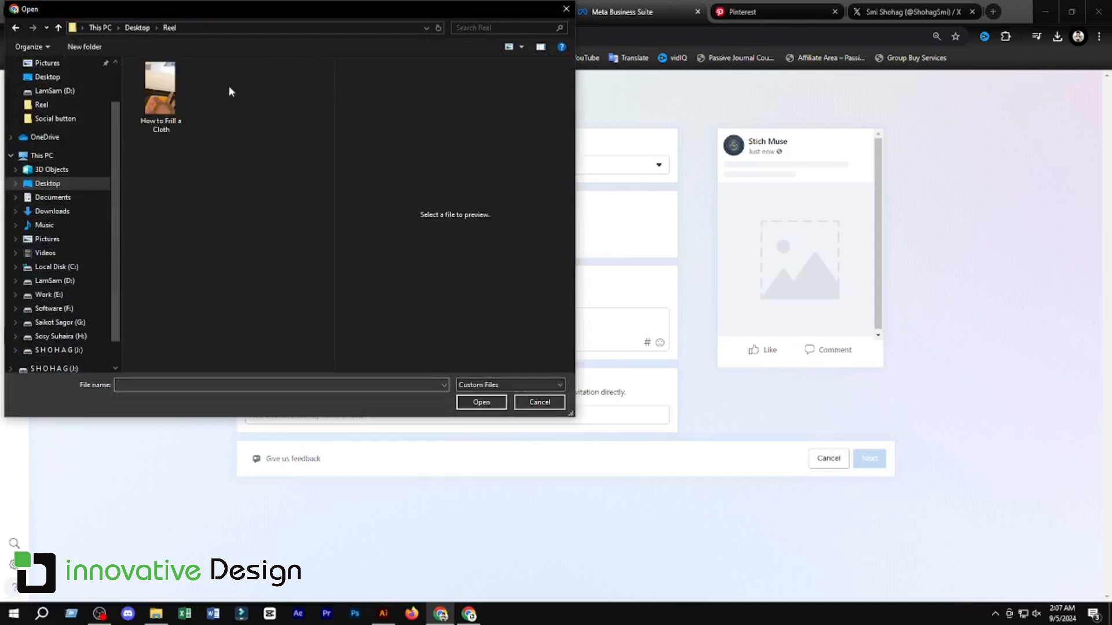
{"action": "left_click", "coordinate": [161, 102]}
{"action": "left_click", "coordinate": [481, 403]}
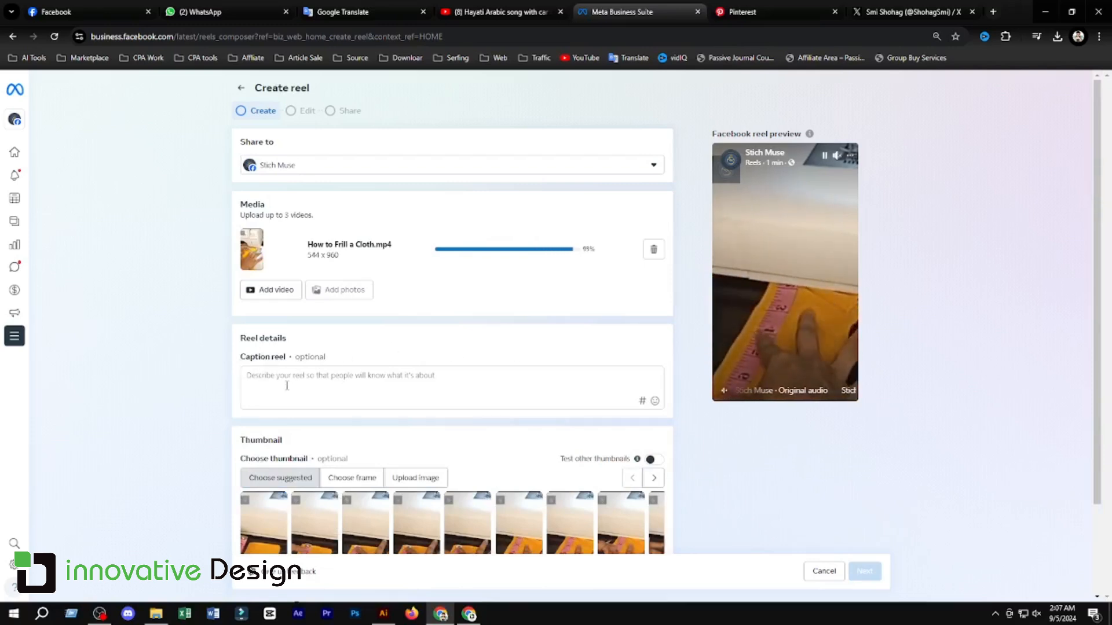
Copy the Short's full description from YouTube Studio and paste it as the reel's caption in Meta Business Suite.
{"action": "left_click", "coordinate": [469, 614]}
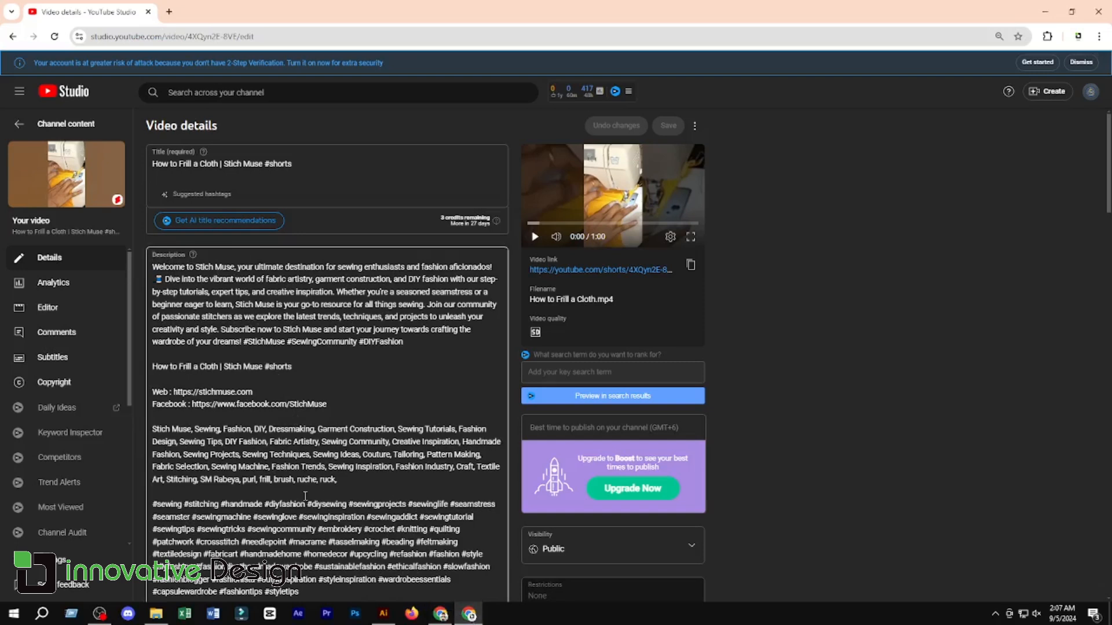
{"action": "left_click", "coordinate": [252, 318]}
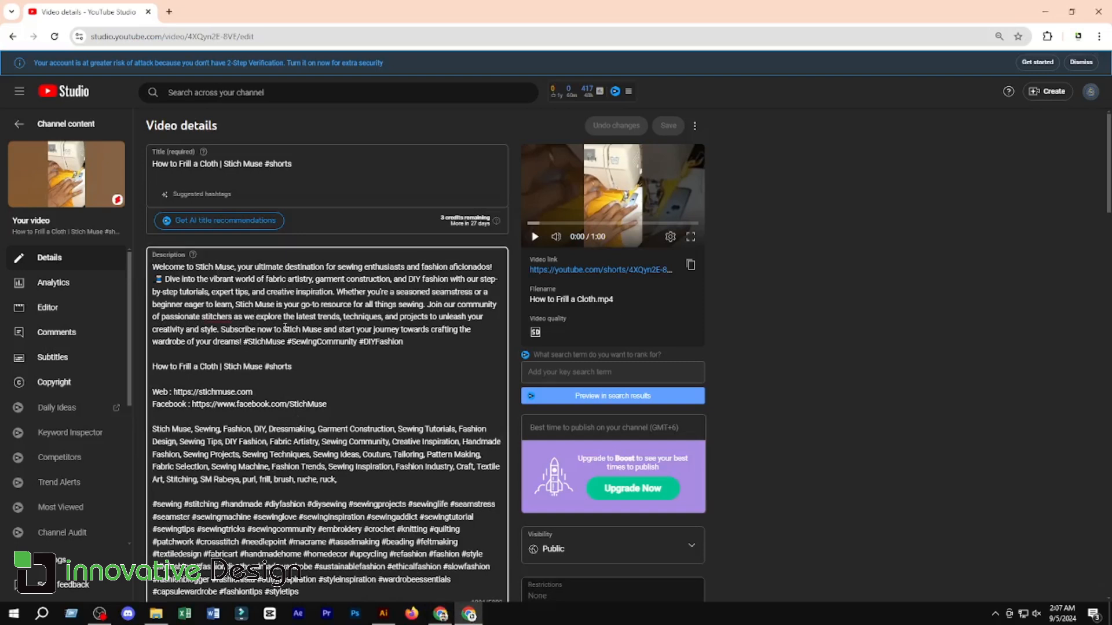
{"action": "key", "text": "ctrl+a"}
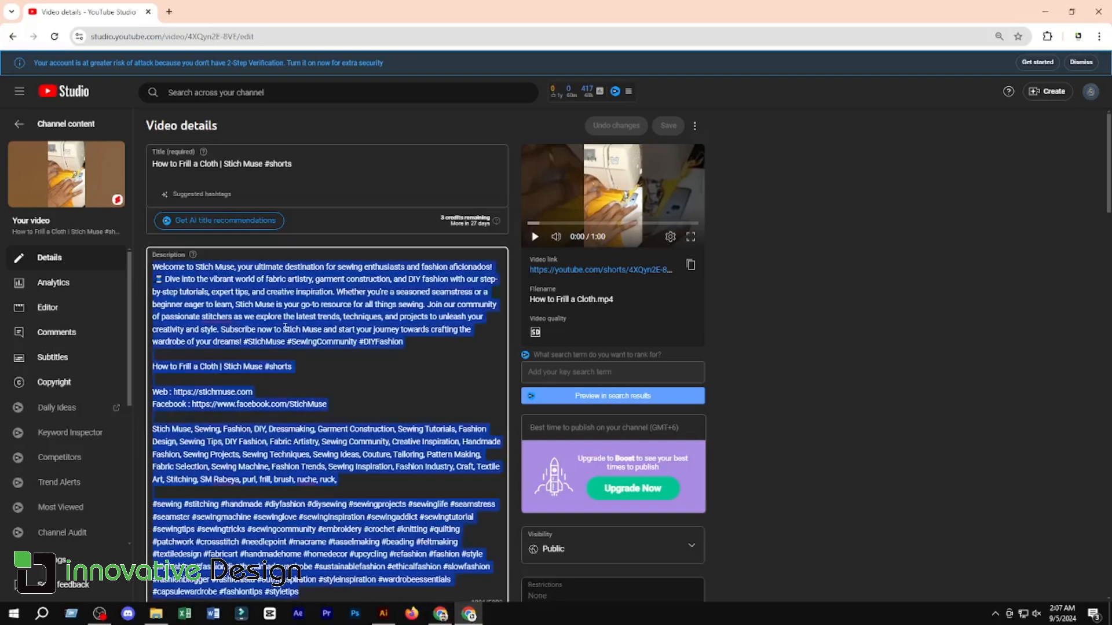
{"action": "left_click", "coordinate": [347, 348]}
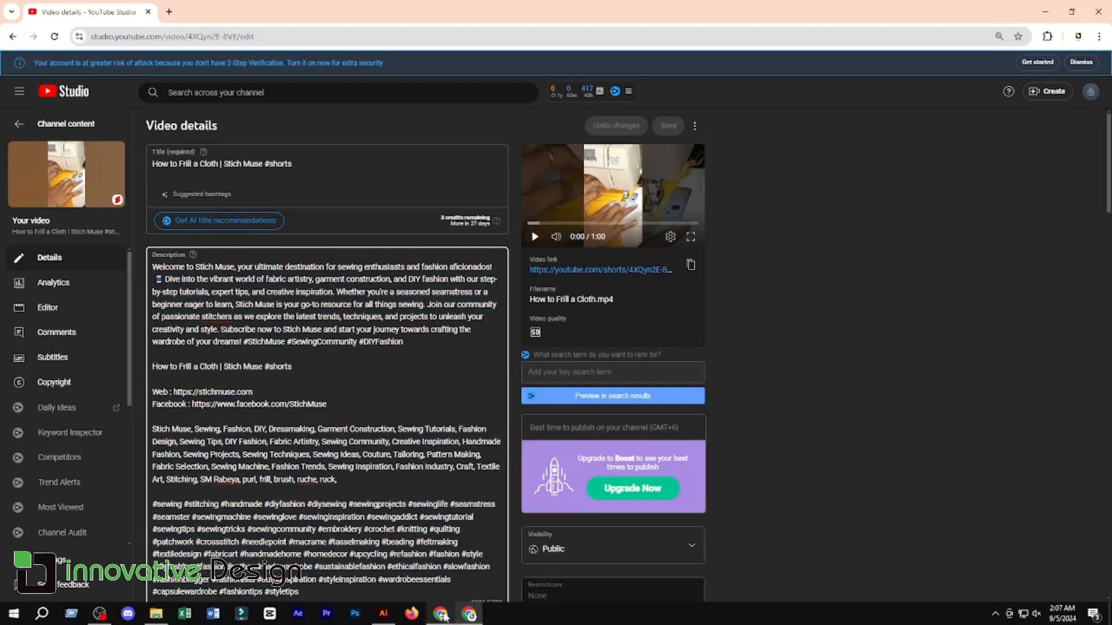
{"action": "left_click", "coordinate": [466, 614]}
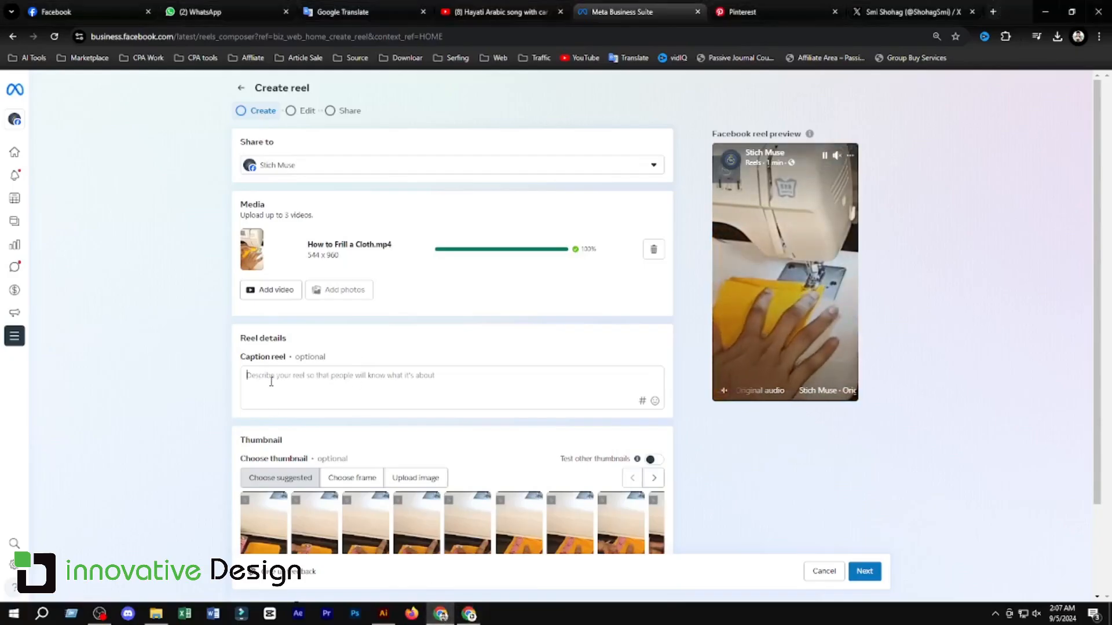
{"action": "key", "text": "ctrl+v"}
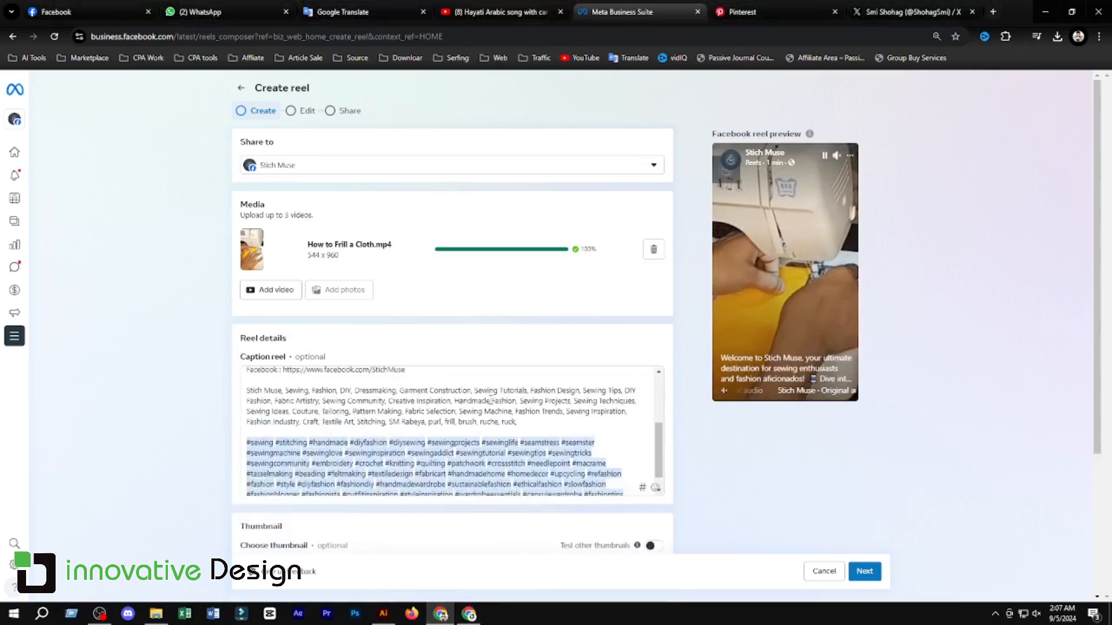
Move the "How to Frill a Cloth | Stich Muse #shorts" line to the caption's beginning, with a lone period on the line below it.
{"action": "scroll", "coordinate": [491, 400], "scroll_direction": "up", "scroll_amount": 3}
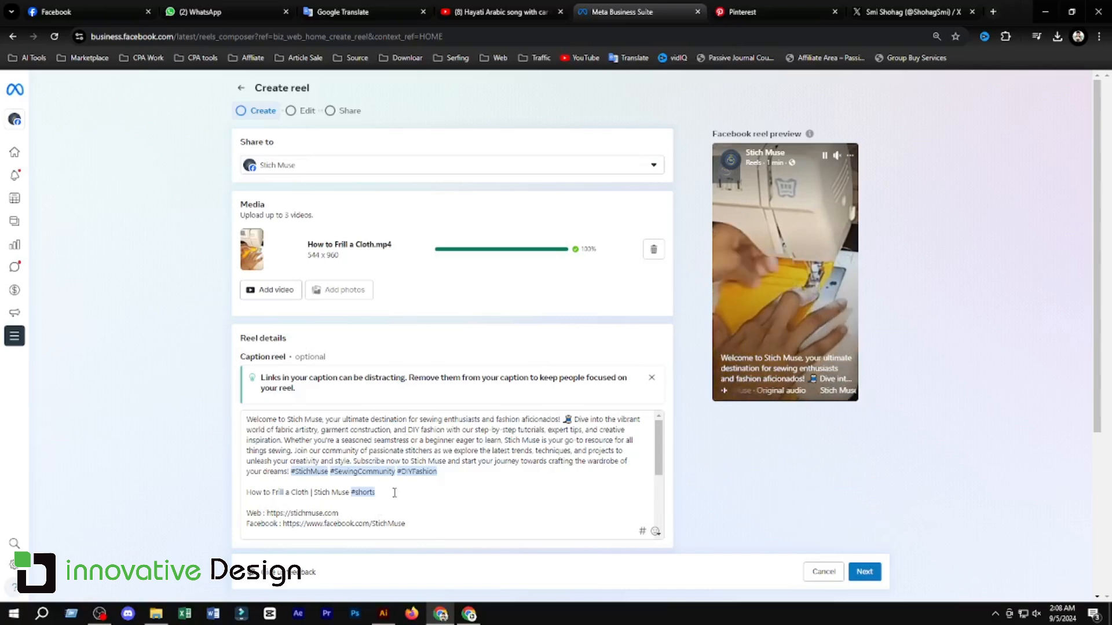
{"action": "left_click_drag", "start_coordinate": [374, 494], "coordinate": [247, 496]}
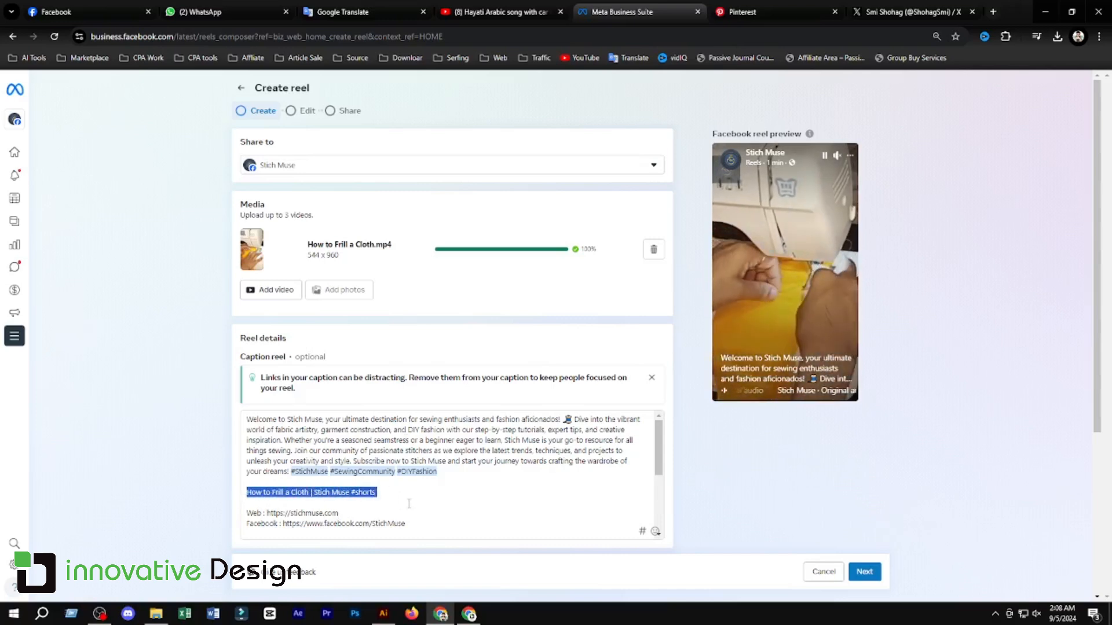
{"action": "key", "text": "ctrl+x"}
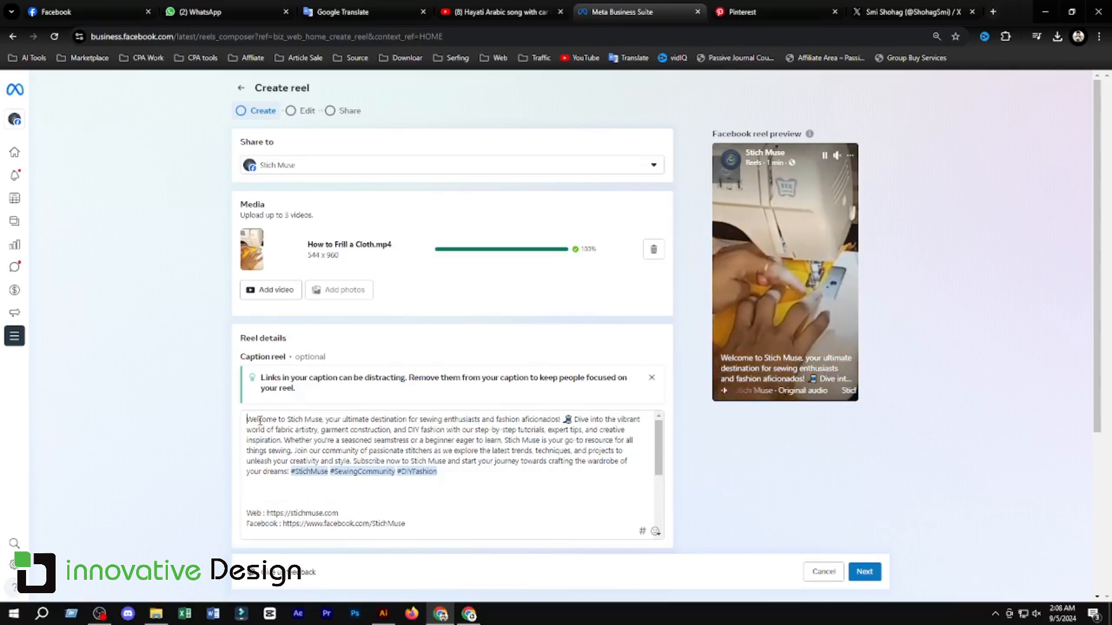
{"action": "key", "text": "Return"}
{"action": "key", "text": "Return"}
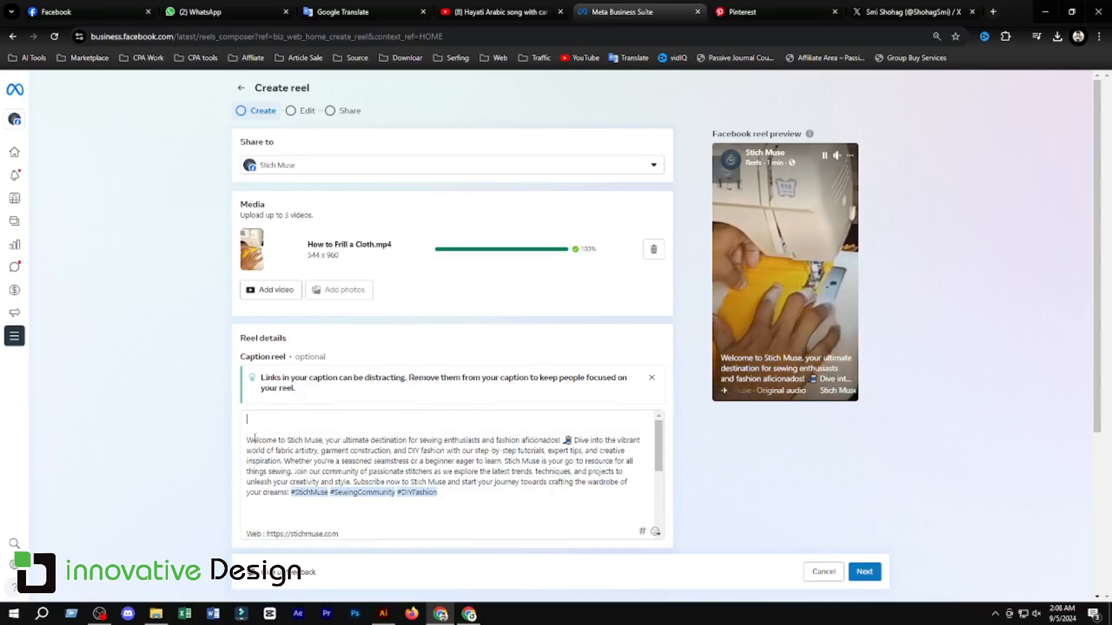
{"action": "key", "text": "ctrl+v"}
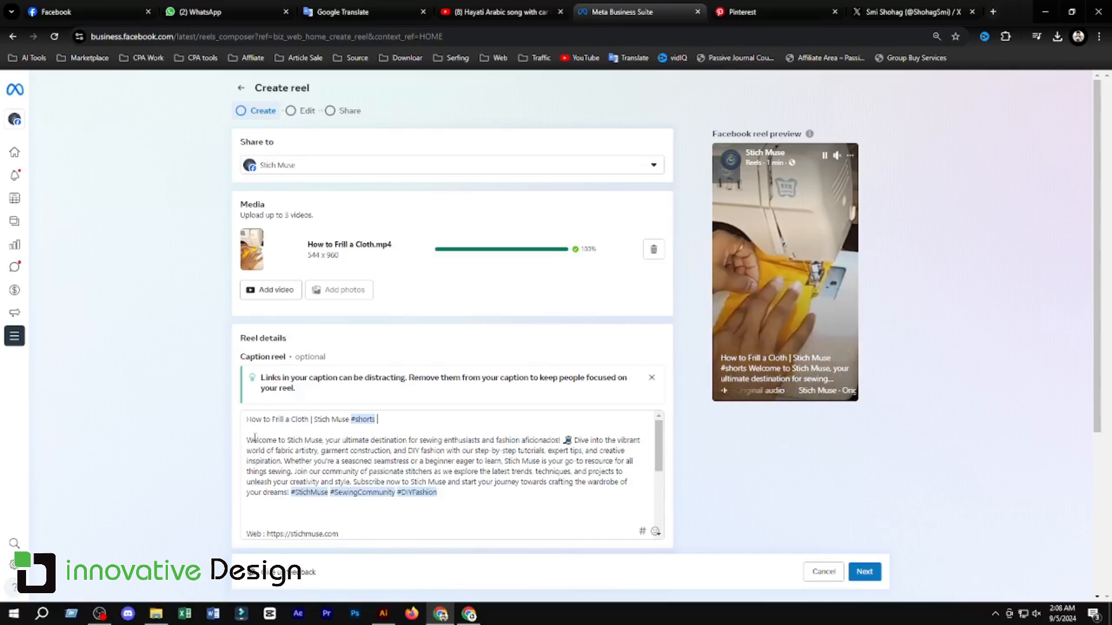
{"action": "left_click", "coordinate": [255, 435]}
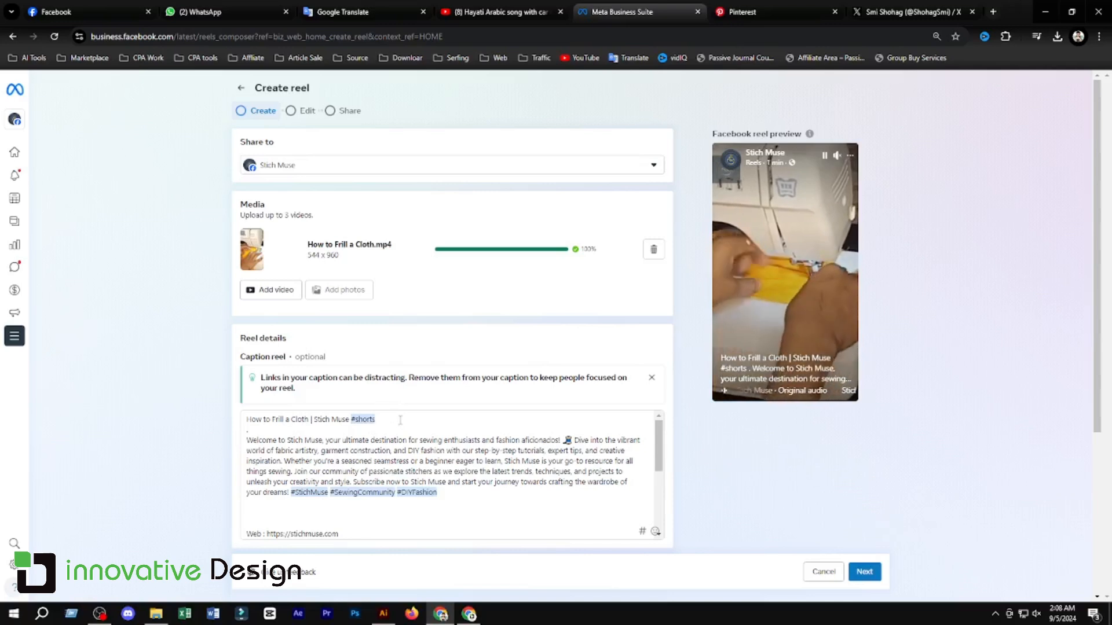
Replace the #shorts hashtag in the caption's title line with #reels.
{"action": "key", "text": "BackSpace"}
{"action": "key", "text": "BackSpace"}
{"action": "key", "text": "BackSpace"}
{"action": "key", "text": "BackSpace"}
{"action": "key", "text": "BackSpace"}
{"action": "key", "text": "BackSpace"}
{"action": "key", "text": "BackSpace"}
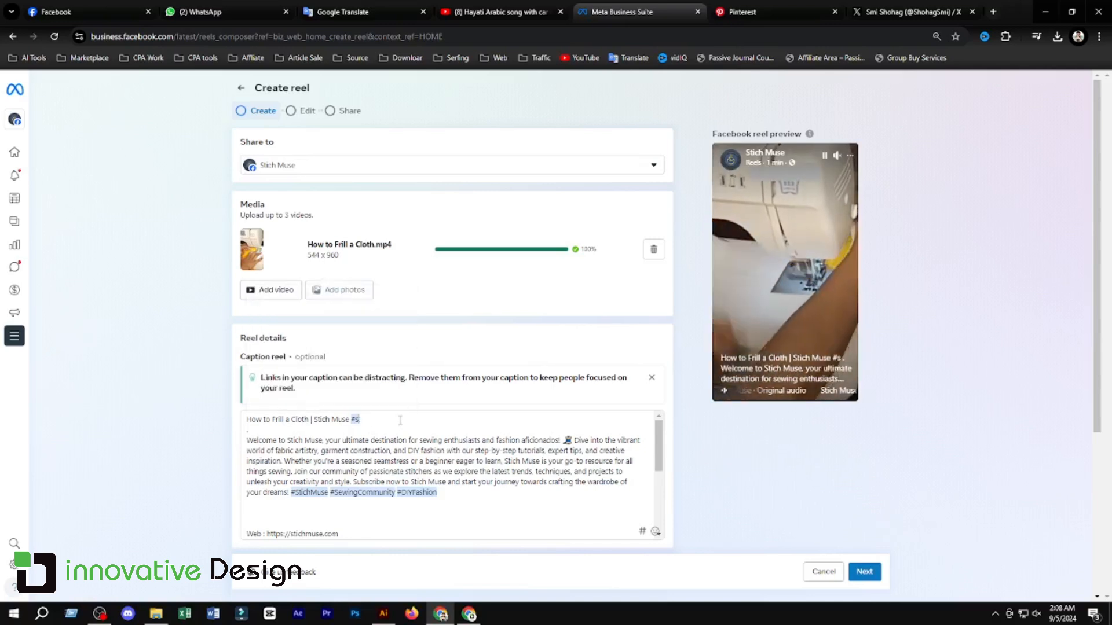
{"action": "type", "text": "ree"}
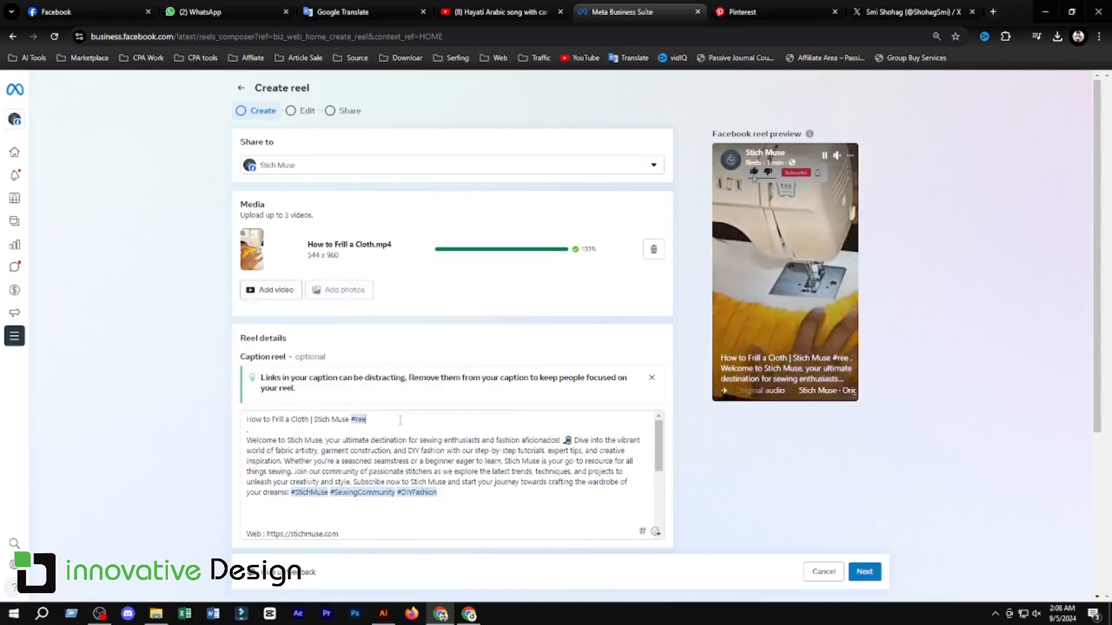
{"action": "type", "text": "l"}
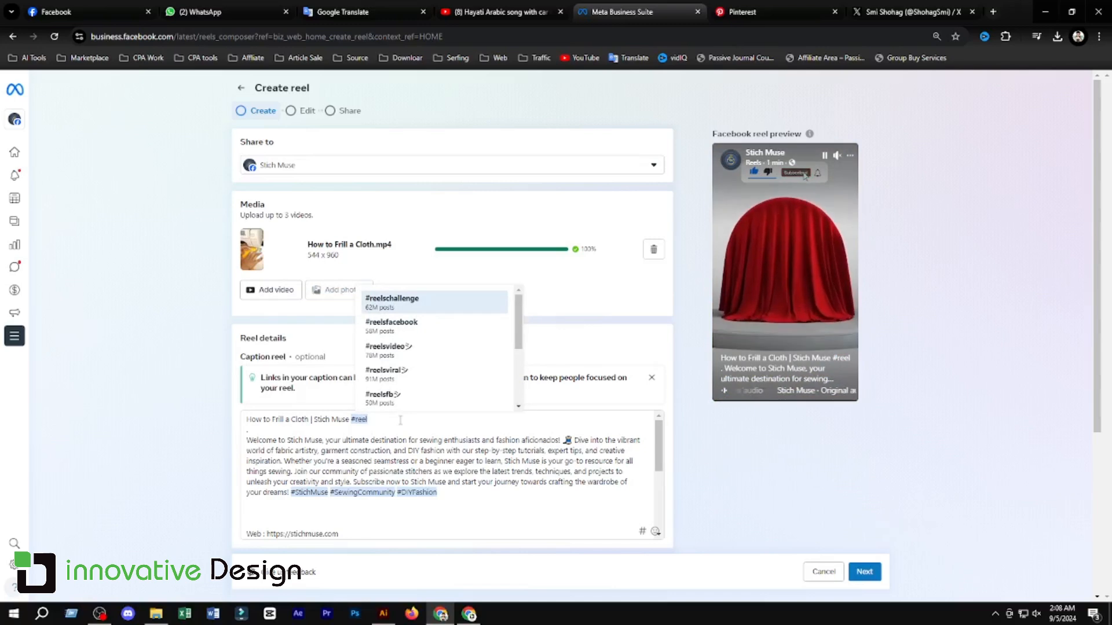
{"action": "type", "text": "s"}
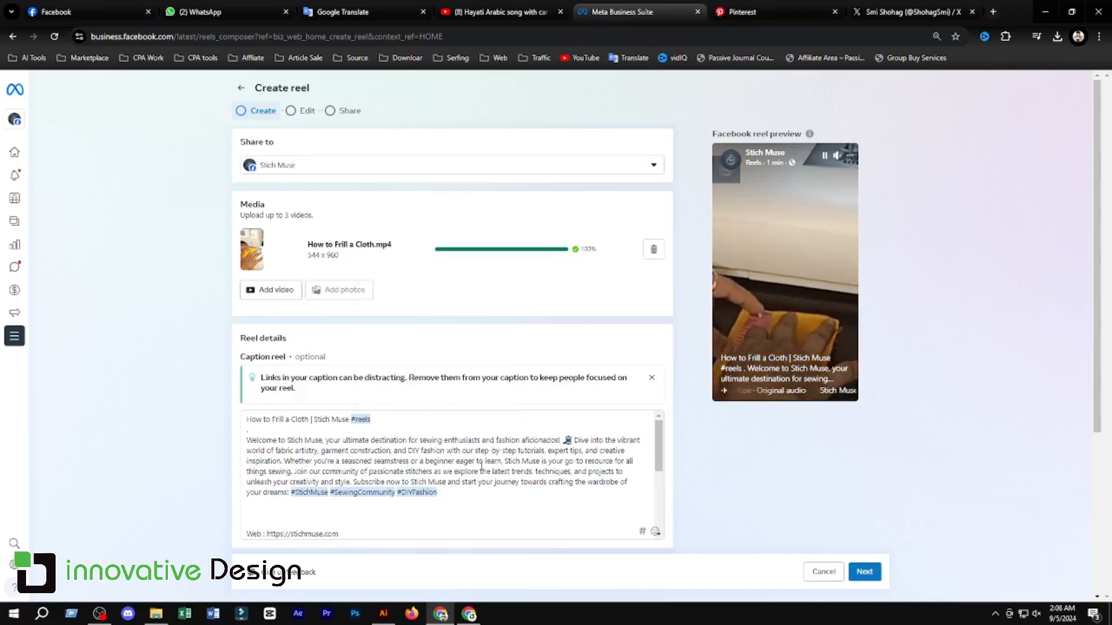
Delete the Facebook link line from the caption and remove the extra blank lines above the Web link.
{"action": "scroll", "coordinate": [481, 465], "scroll_direction": "down", "scroll_amount": 2}
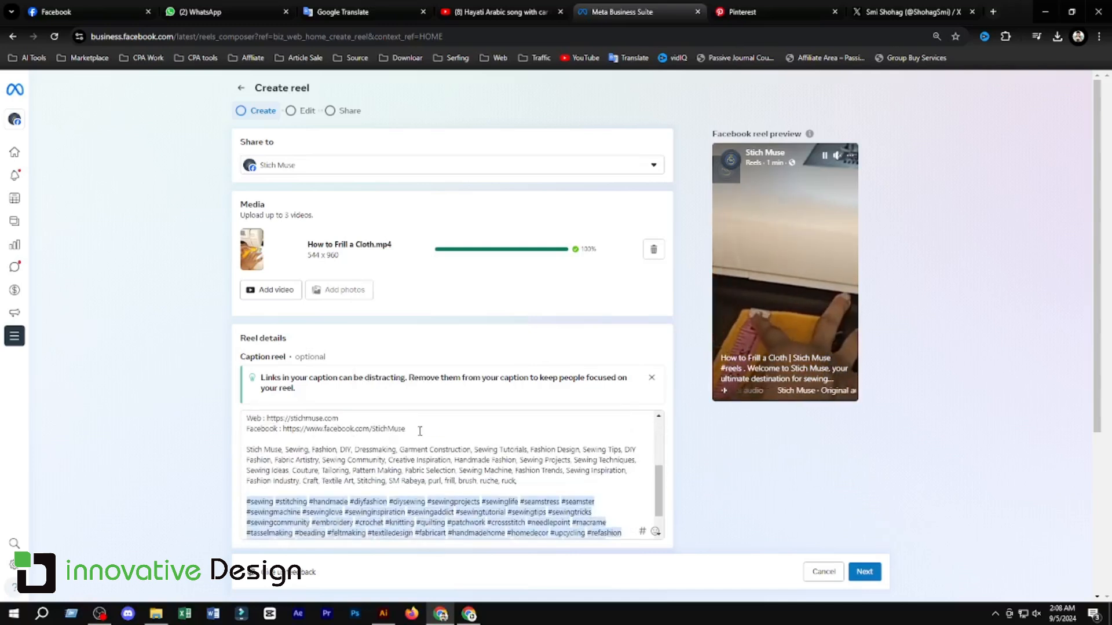
{"action": "key", "text": "shift+Home"}
{"action": "key", "text": "BackSpace"}
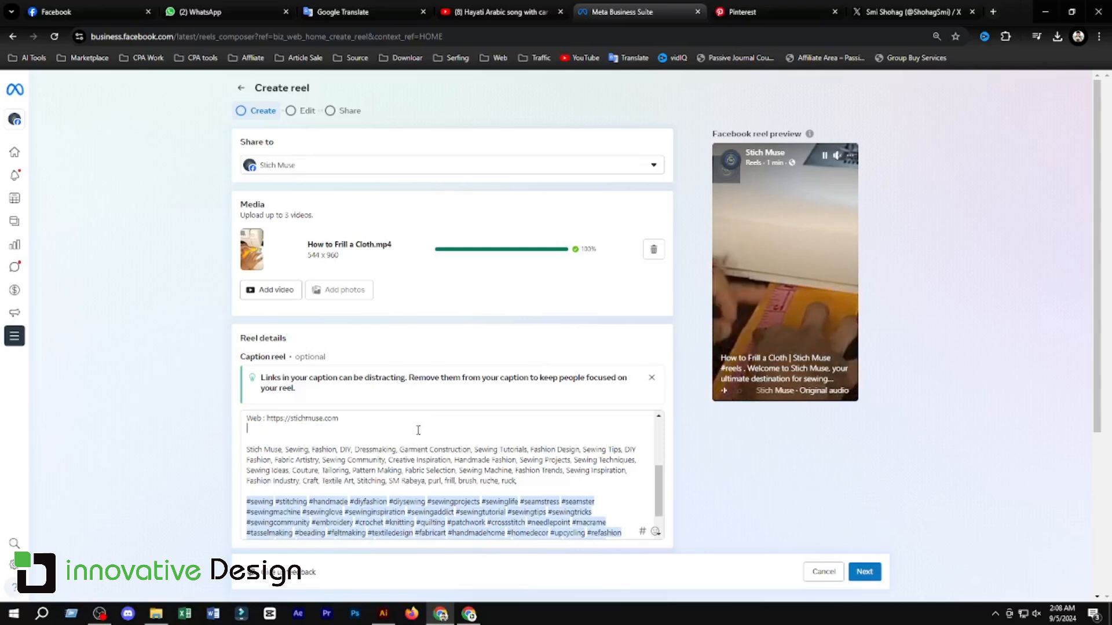
{"action": "key", "text": "Delete"}
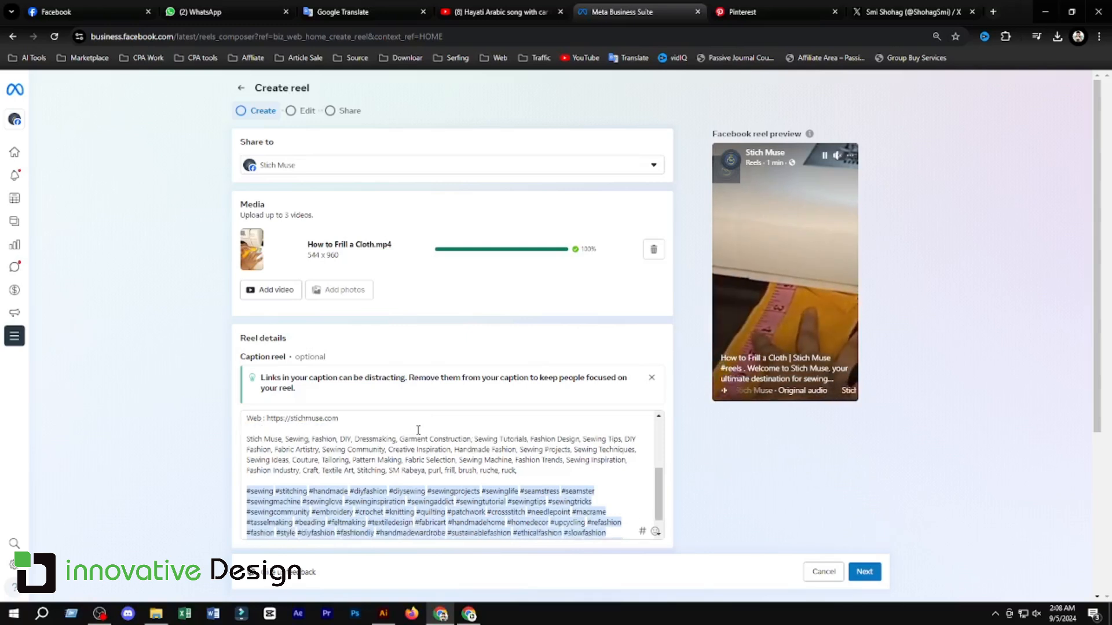
{"action": "scroll", "coordinate": [473, 448], "scroll_direction": "up", "scroll_amount": 1}
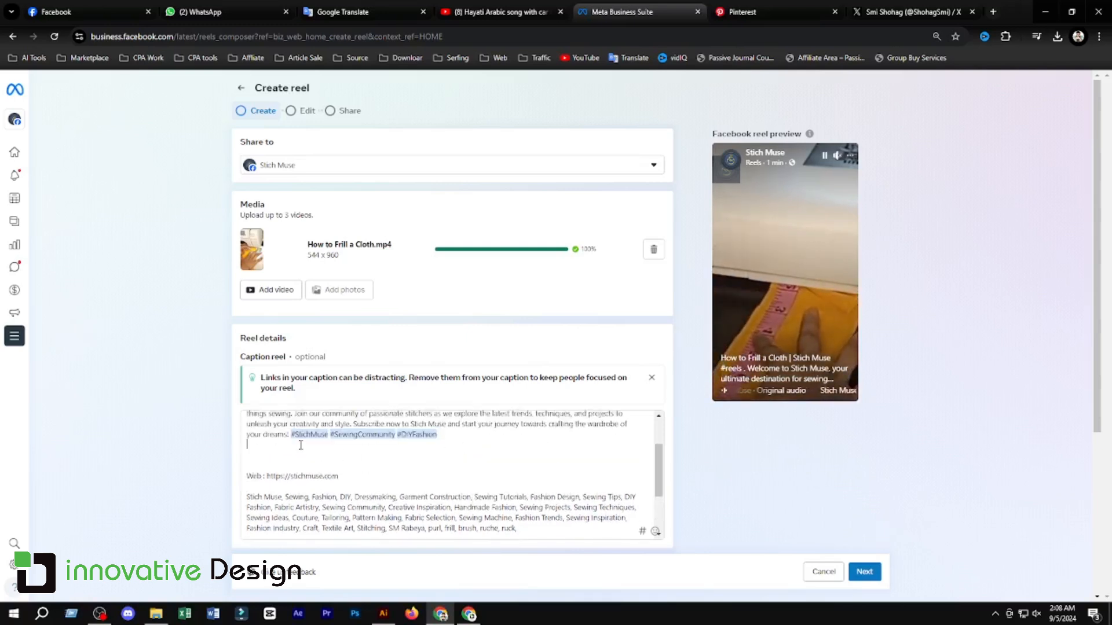
{"action": "key", "text": "Delete"}
{"action": "key", "text": "Delete"}
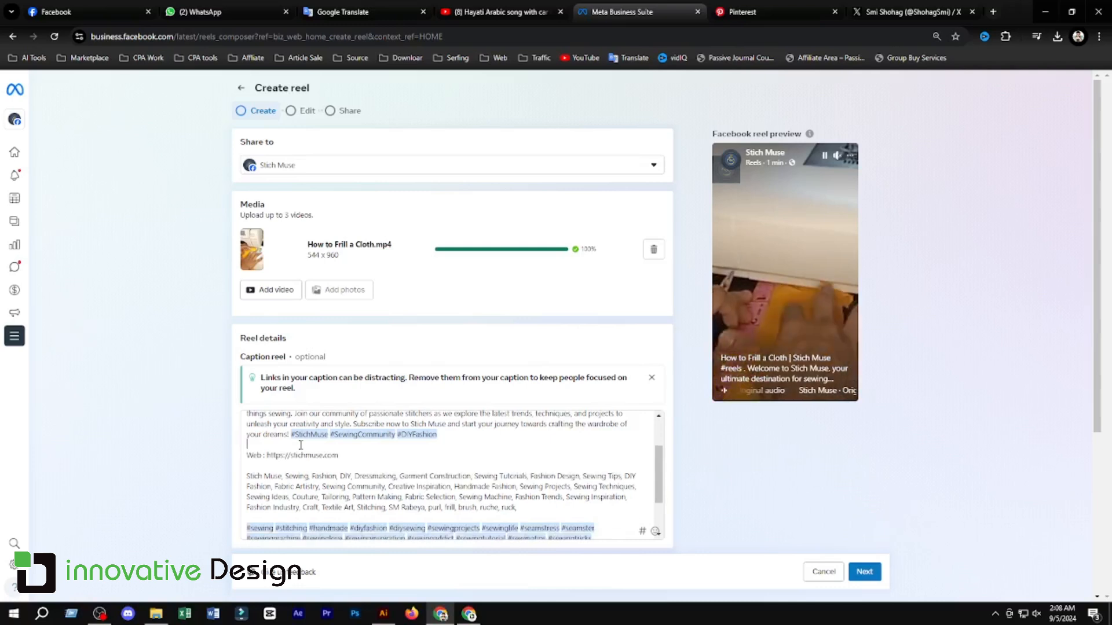
Review the edited caption from its title line to the closing hashtags, along with the thumbnail and collaborator sections.
{"action": "scroll", "coordinate": [365, 479], "scroll_direction": "down", "scroll_amount": 3}
{"action": "scroll", "coordinate": [526, 435], "scroll_direction": "up", "scroll_amount": 4}
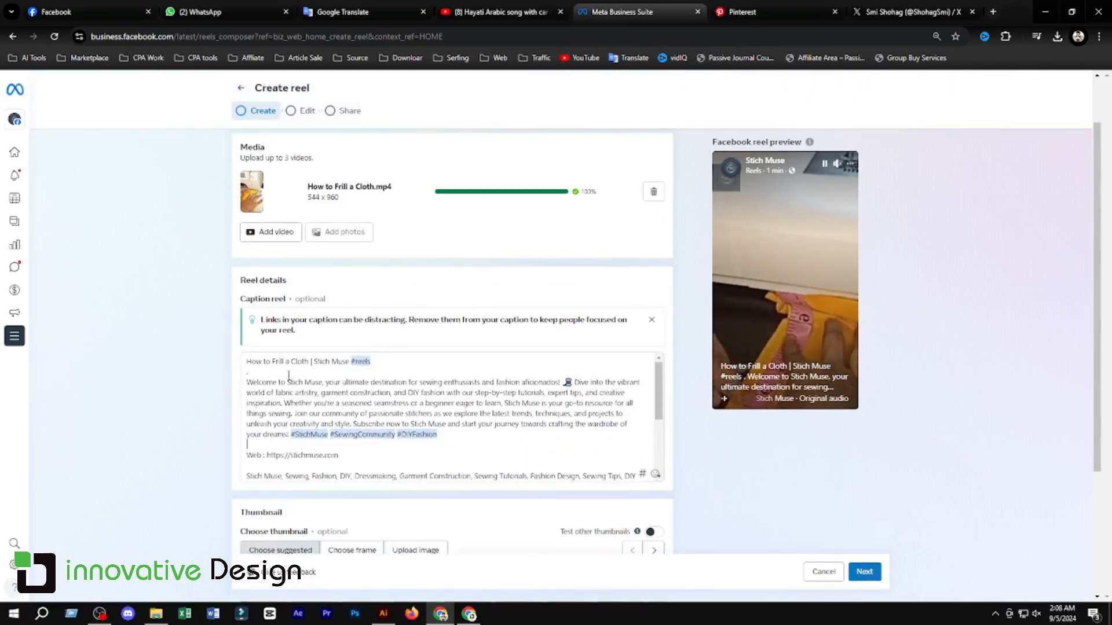
{"action": "scroll", "coordinate": [293, 382], "scroll_direction": "up", "scroll_amount": 1}
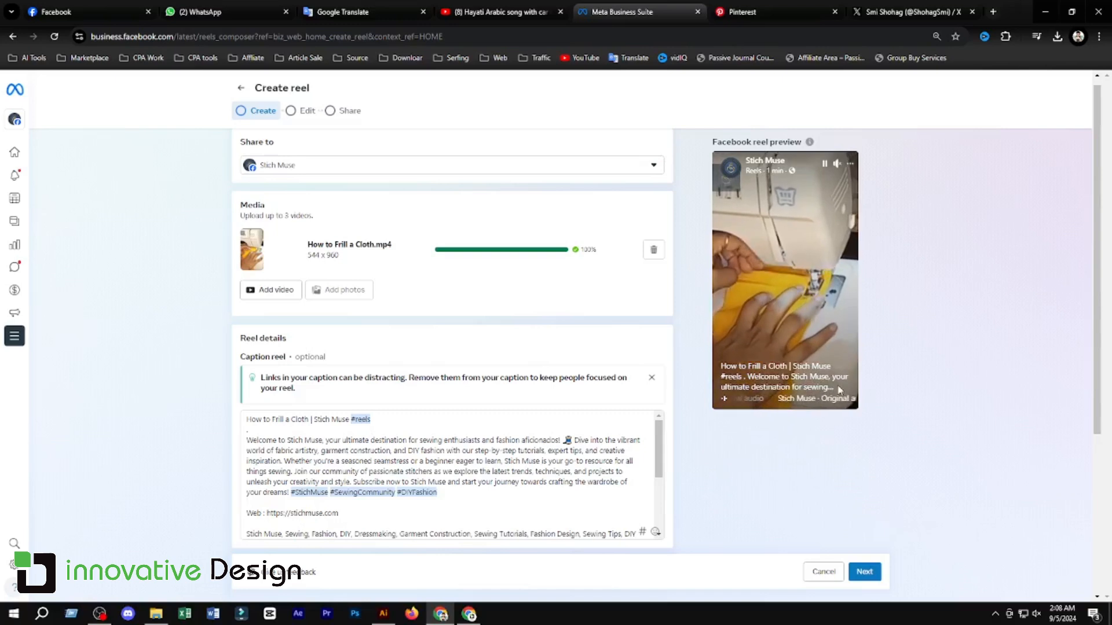
{"action": "scroll", "coordinate": [372, 455], "scroll_direction": "down", "scroll_amount": 4}
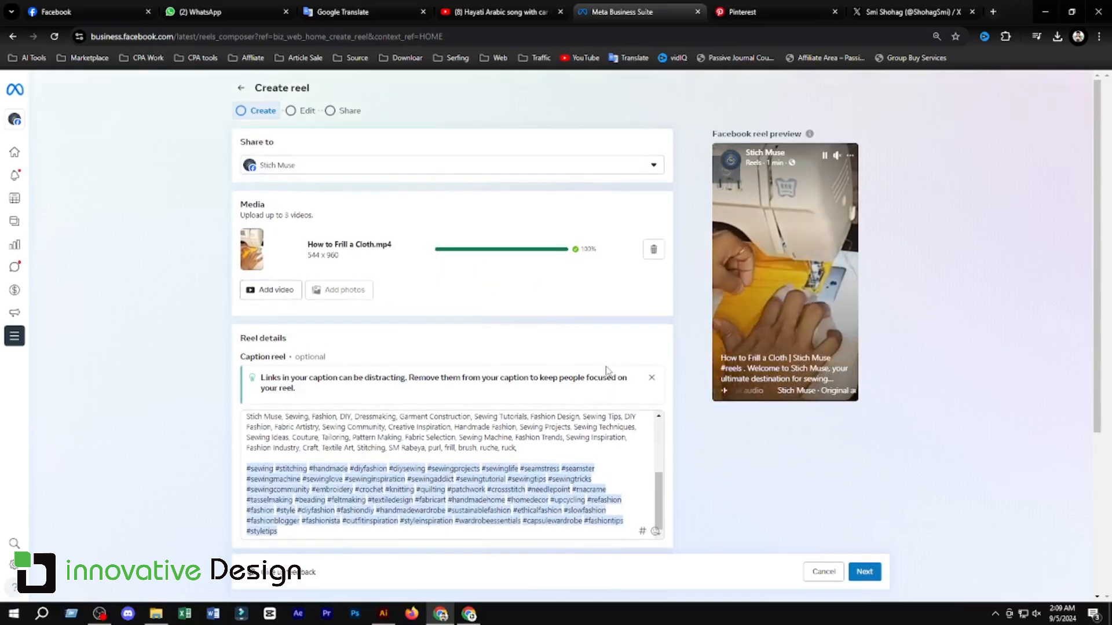
{"action": "scroll", "coordinate": [688, 428], "scroll_direction": "down", "scroll_amount": 1}
{"action": "scroll", "coordinate": [688, 427], "scroll_direction": "down", "scroll_amount": 3}
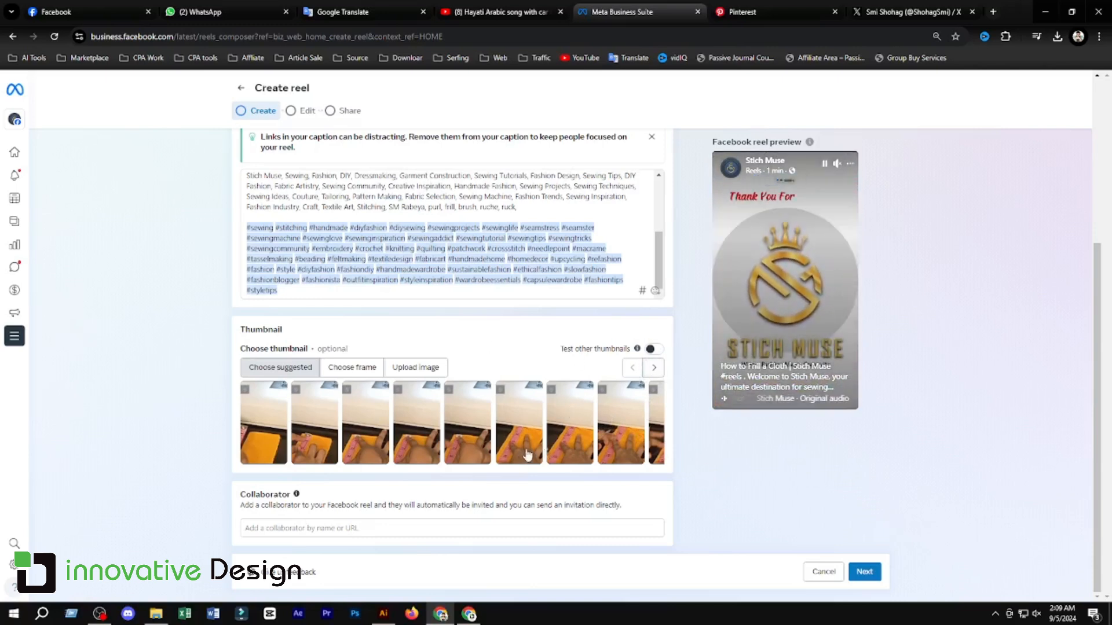
Choose the suggested thumbnail showing the finished yellow frill under the sewing machine, just before the red-cloth frame.
{"action": "left_click", "coordinate": [655, 371]}
{"action": "left_click", "coordinate": [655, 371]}
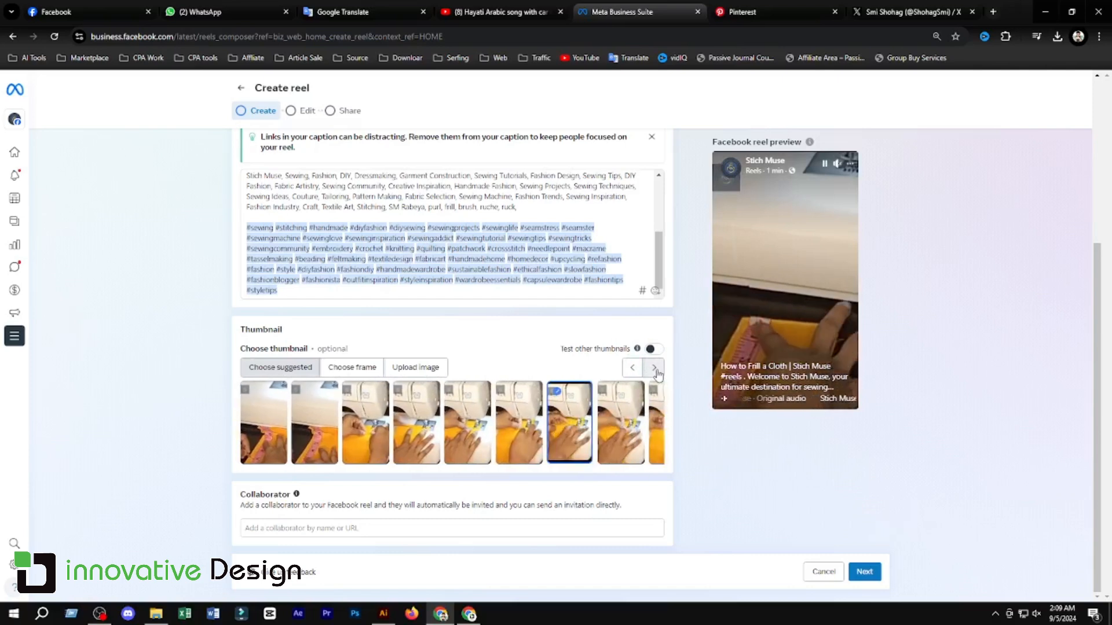
{"action": "left_click", "coordinate": [655, 371]}
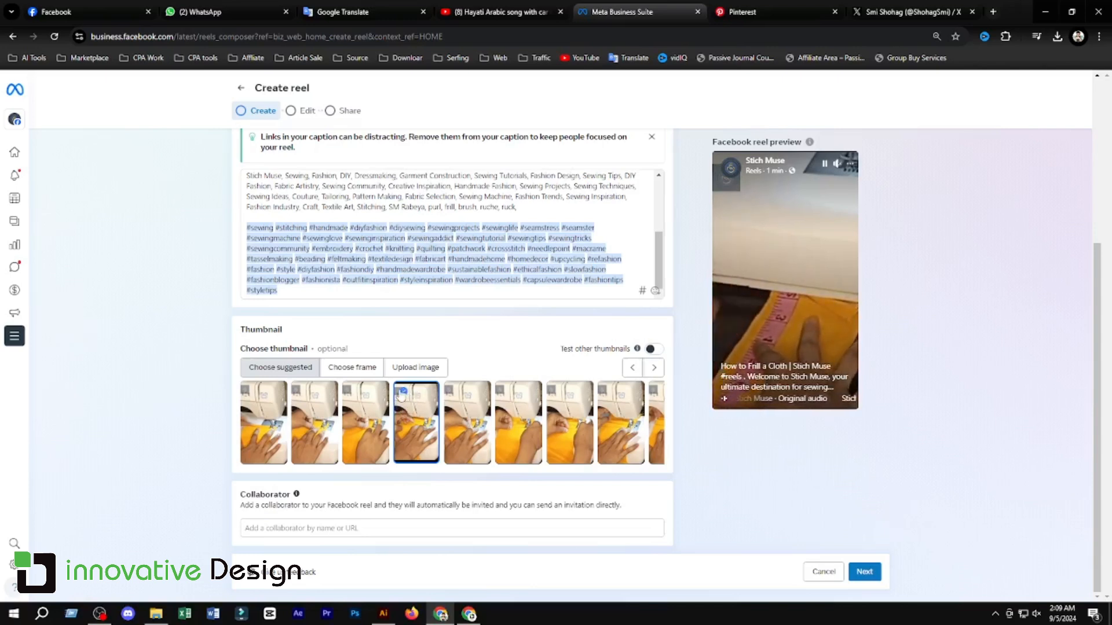
{"action": "left_click", "coordinate": [654, 368]}
{"action": "left_click", "coordinate": [654, 370]}
{"action": "left_click", "coordinate": [654, 370]}
{"action": "left_click", "coordinate": [654, 370]}
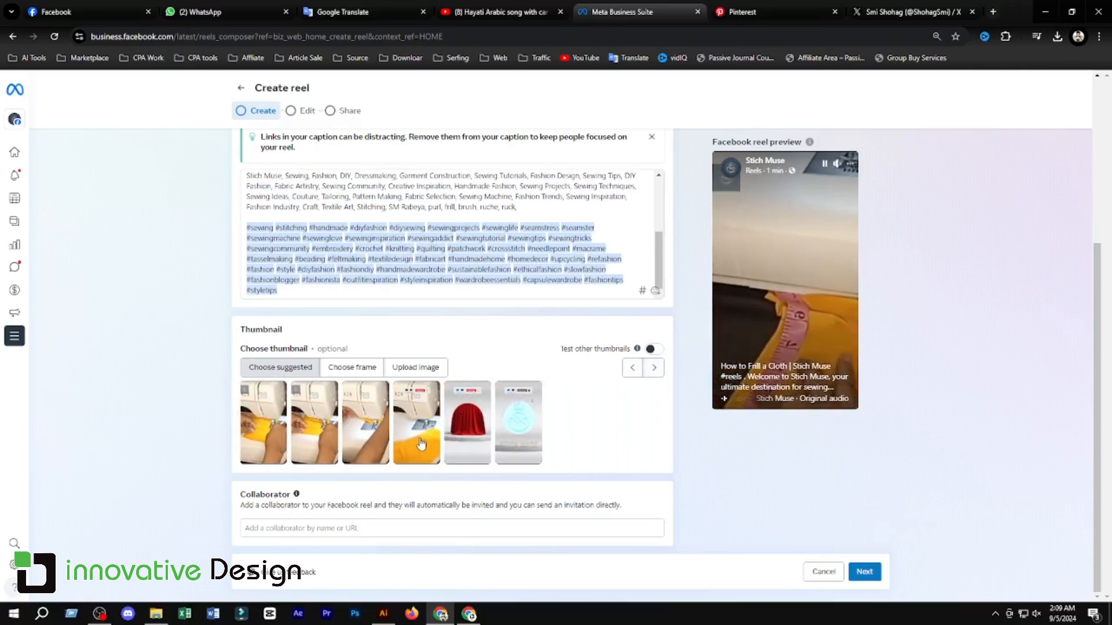
{"action": "left_click", "coordinate": [420, 435]}
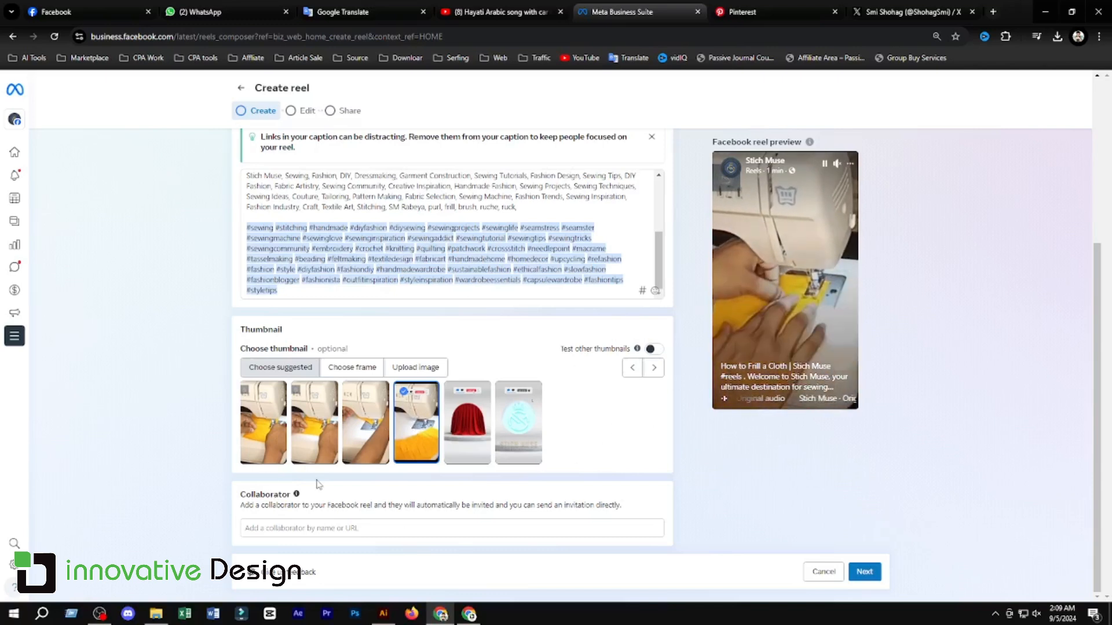
Find the intended collaborator by name and add them to the reel.
{"action": "mouse_move", "coordinate": [302, 504]}
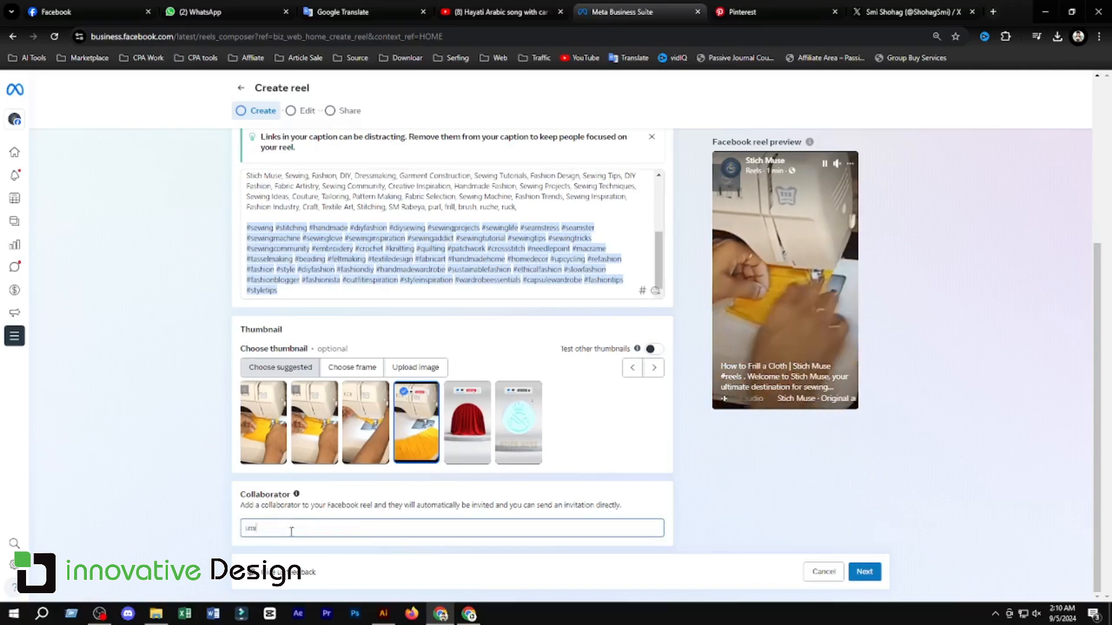
{"action": "type", "text": "shoh"}
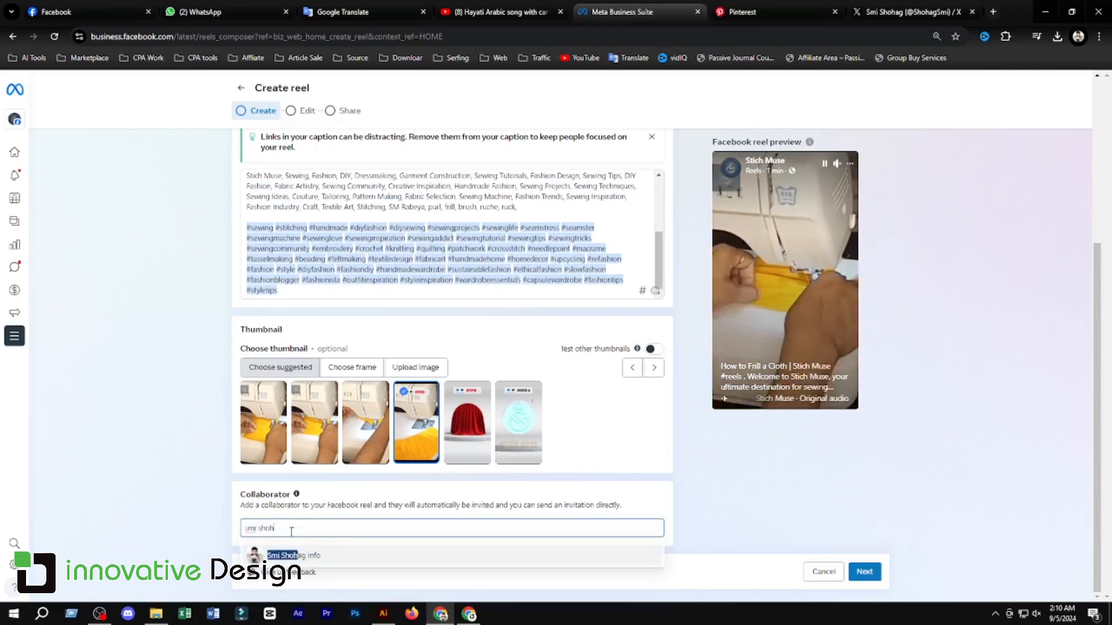
{"action": "type", "text": "ga"}
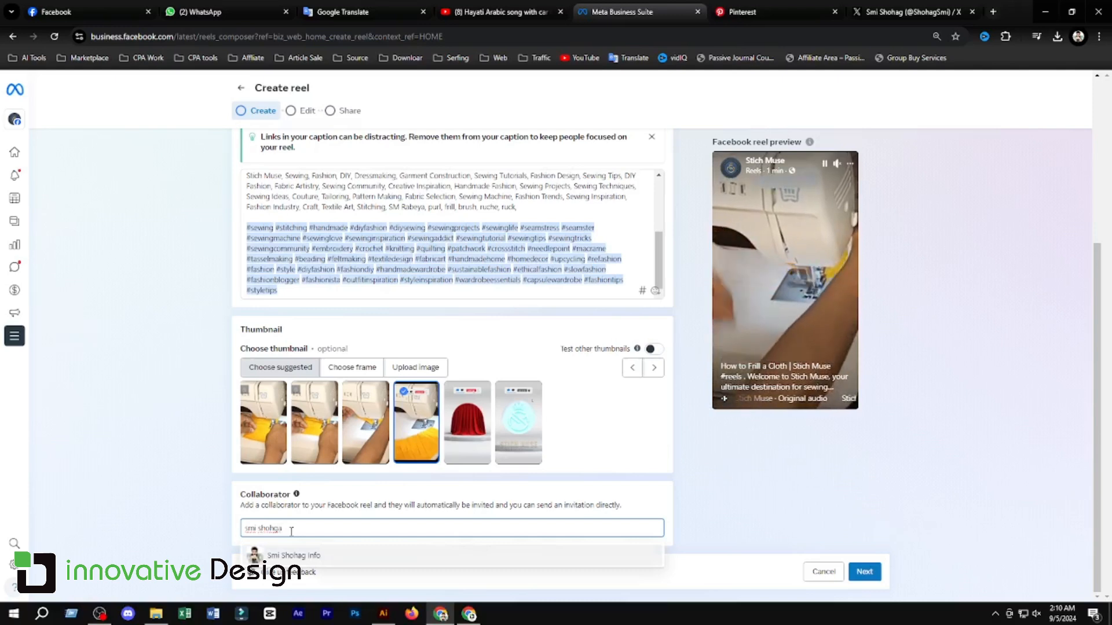
{"action": "key", "text": "BackSpace"}
{"action": "key", "text": "BackSpace"}
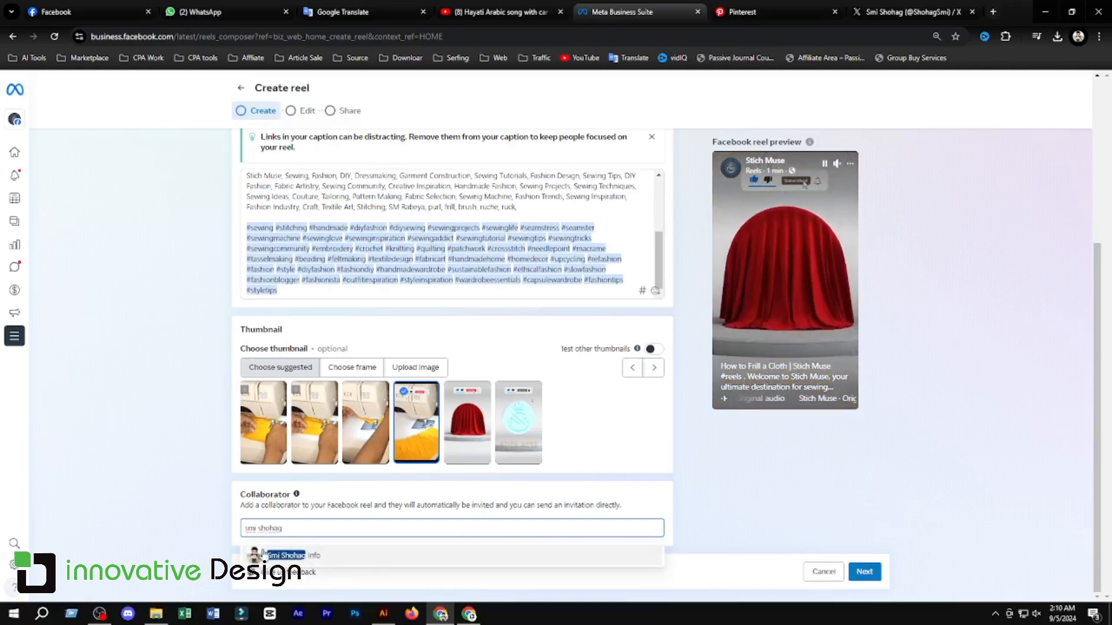
{"action": "left_click", "coordinate": [253, 556]}
{"action": "left_click", "coordinate": [291, 529]}
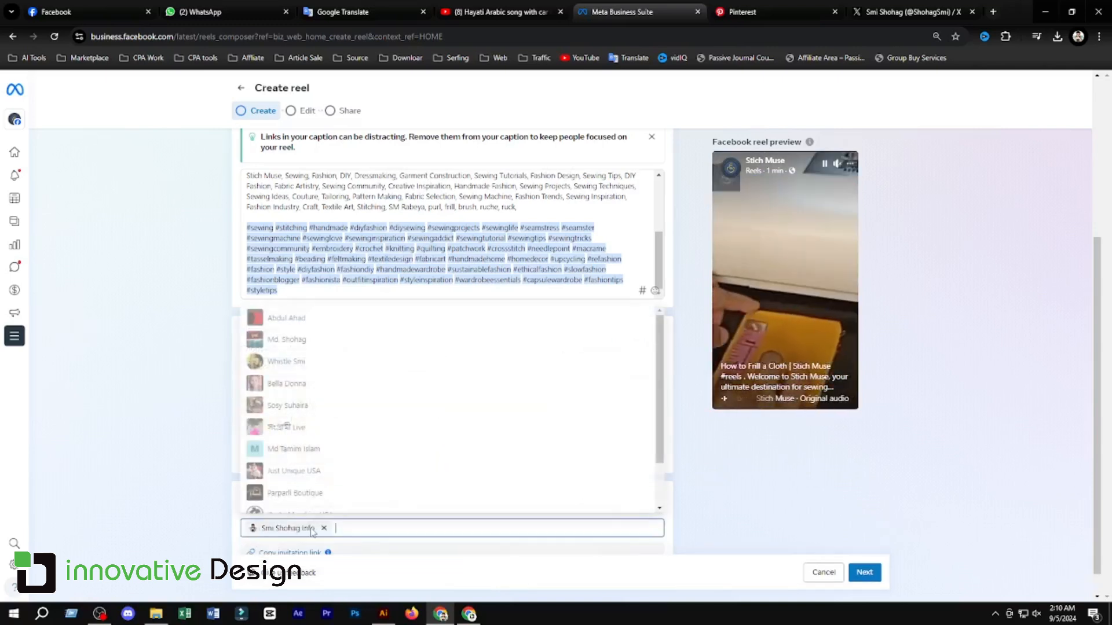
{"action": "left_click", "coordinate": [737, 502]}
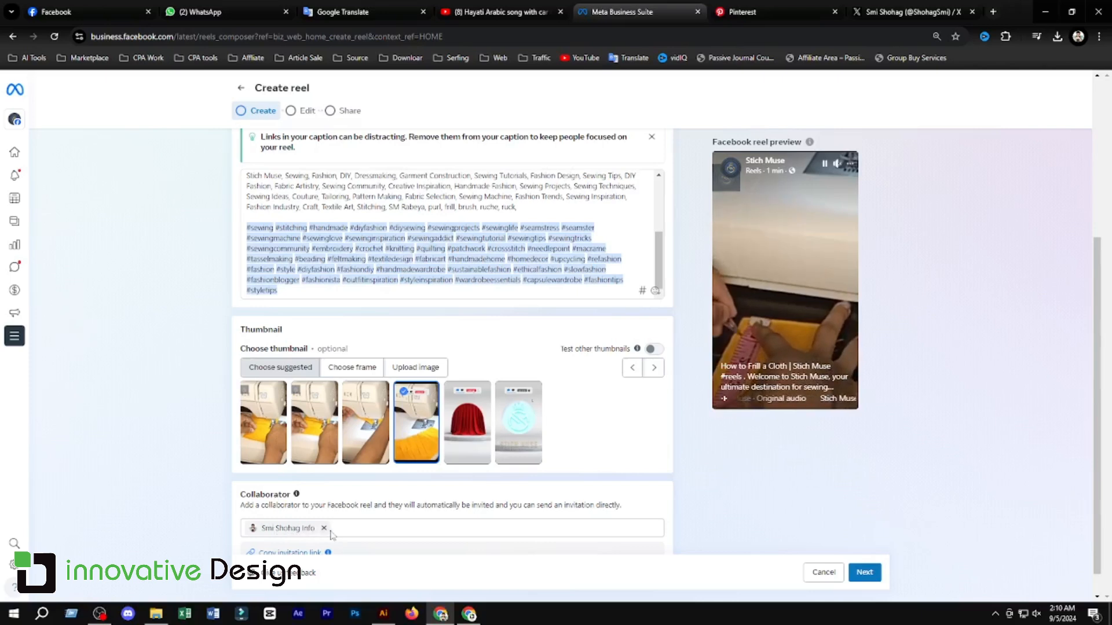
{"action": "scroll", "coordinate": [376, 525], "scroll_direction": "down", "scroll_amount": 1}
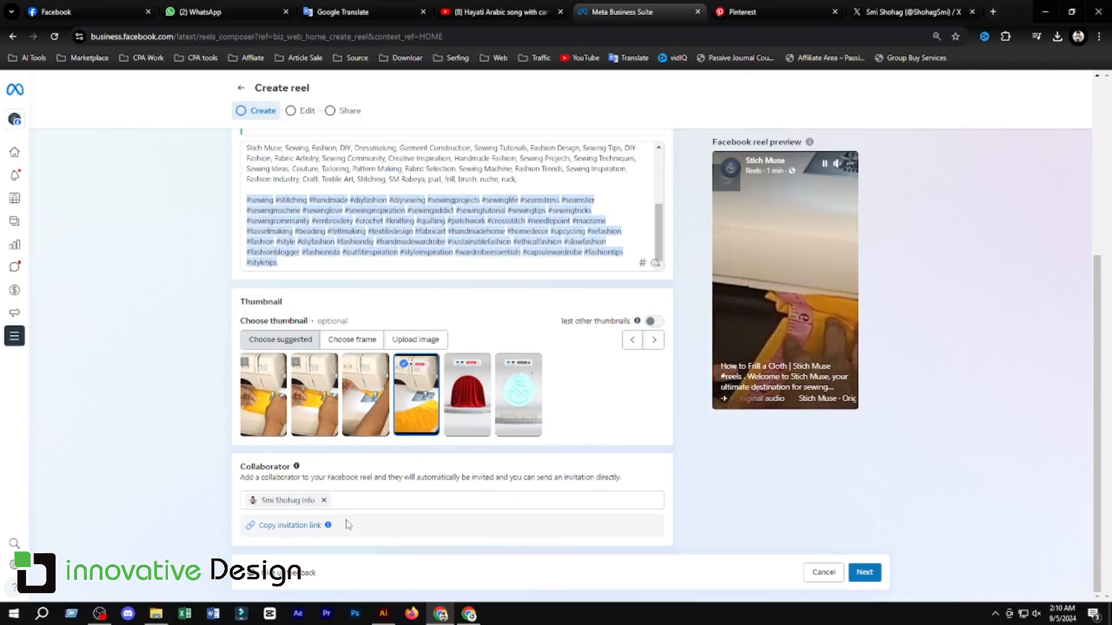
{"action": "left_click", "coordinate": [166, 509]}
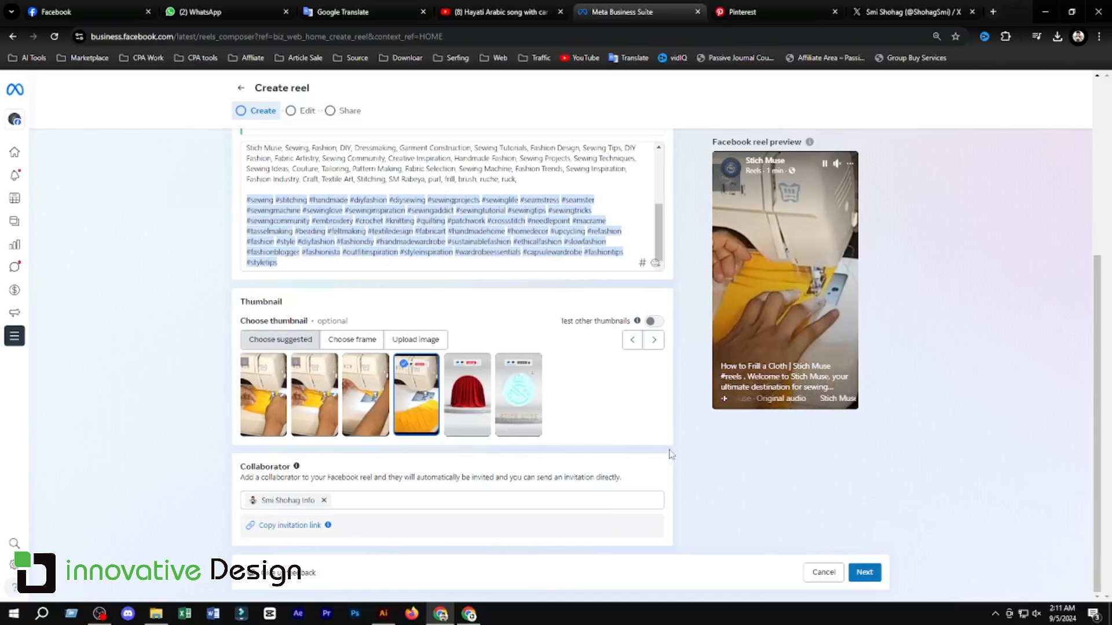
Continue past the reel's editing stage without changes and enable sharing to the story.
{"action": "left_click", "coordinate": [864, 572]}
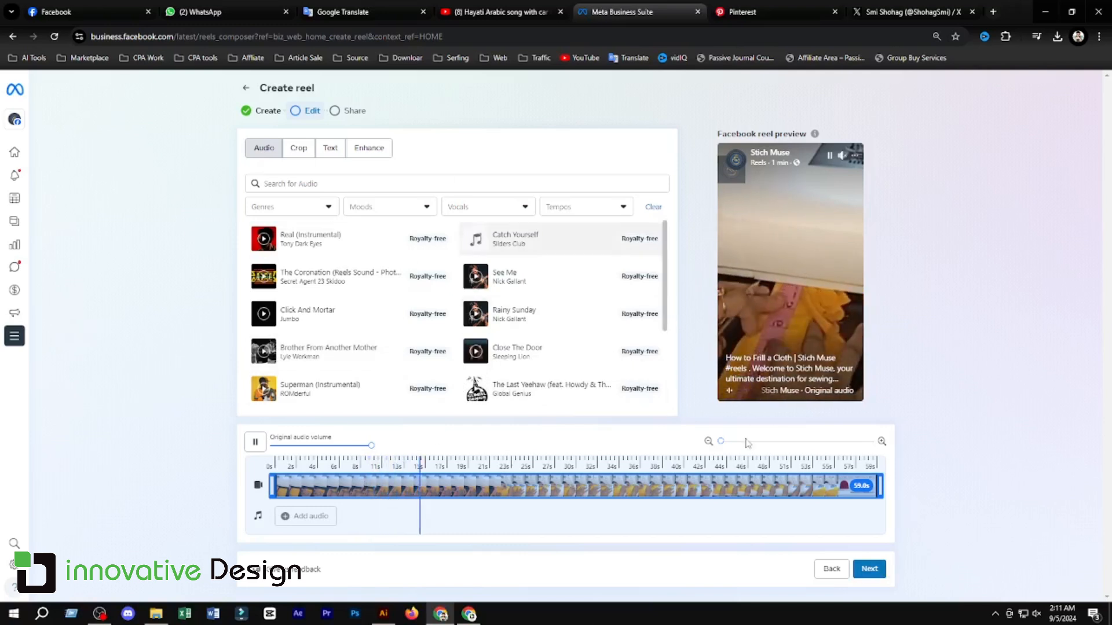
{"action": "left_click", "coordinate": [867, 569]}
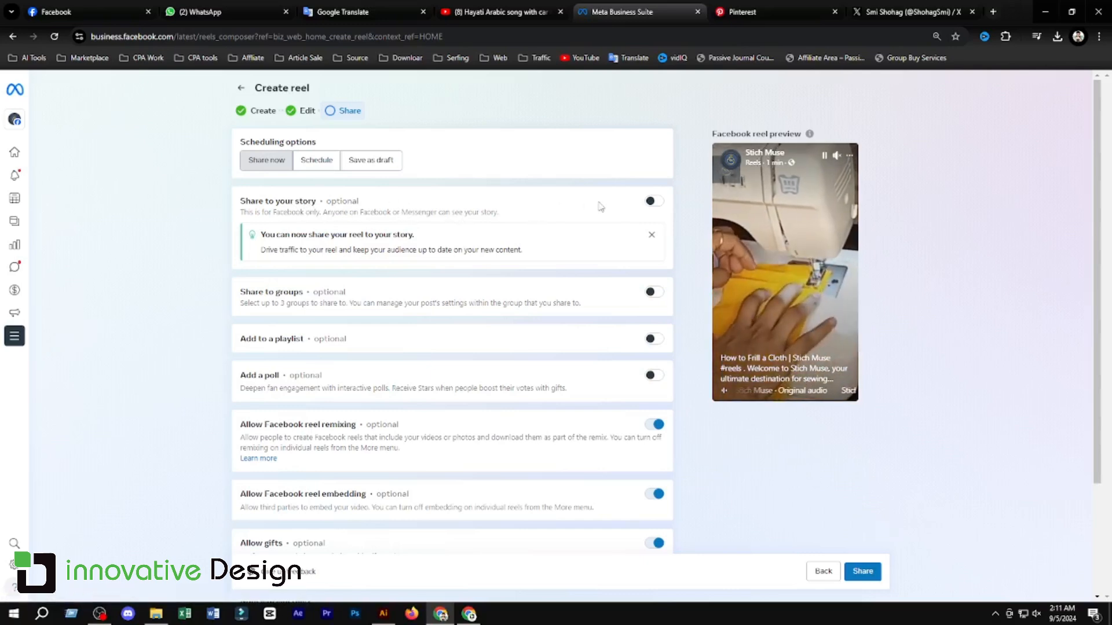
{"action": "left_click", "coordinate": [658, 202]}
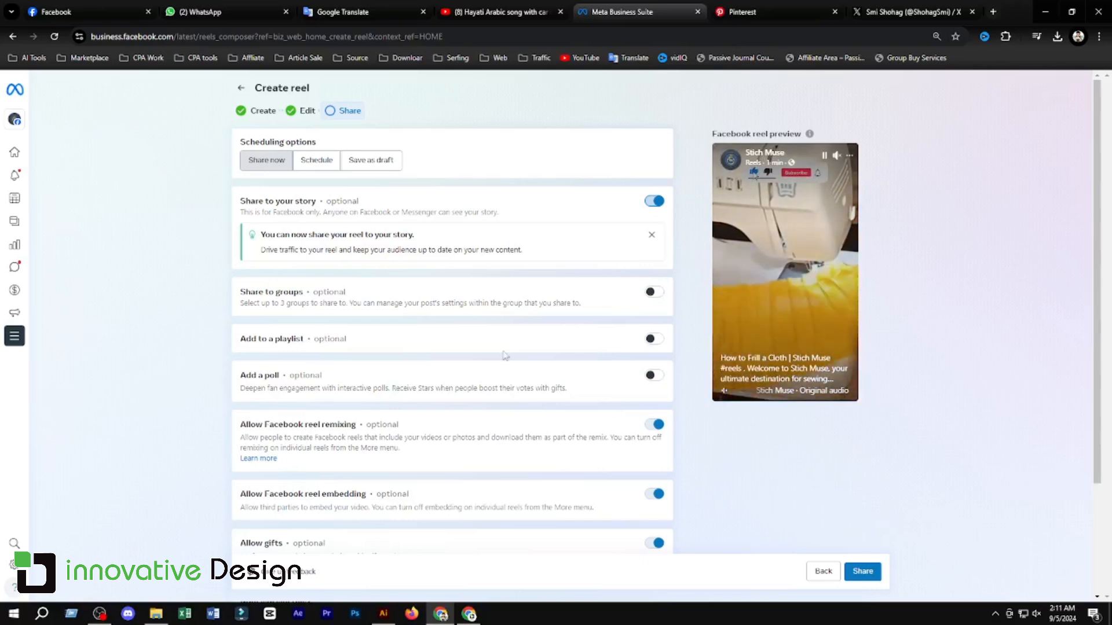
Enable sharing to groups and select All About Sewing, Sewing and Pattern Making, and Sewing Tips.
{"action": "left_click", "coordinate": [655, 292]}
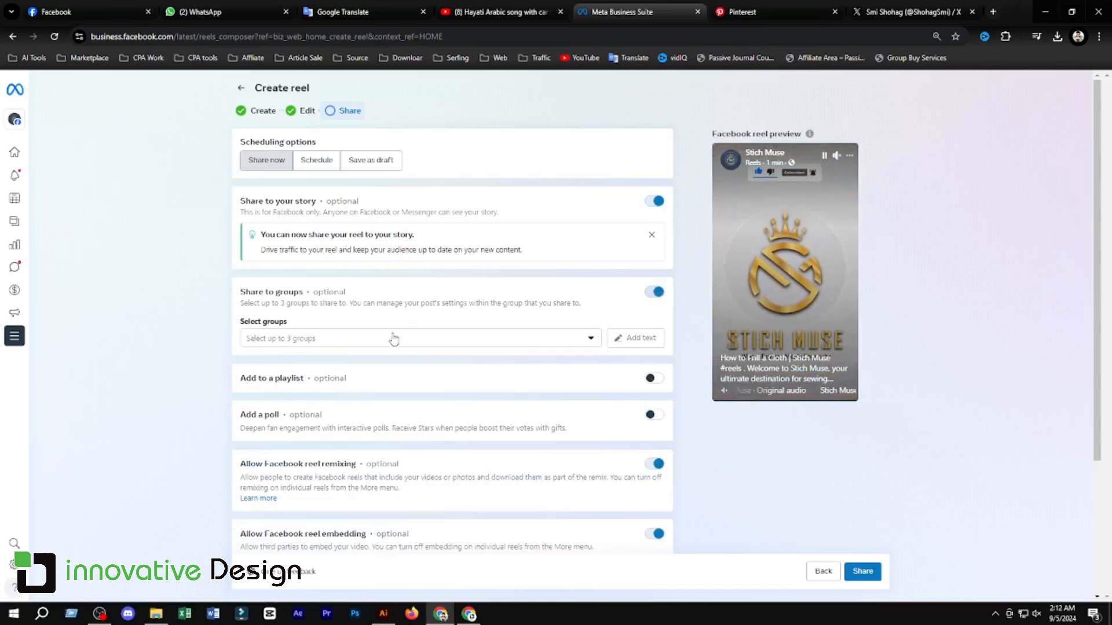
{"action": "left_click", "coordinate": [311, 339]}
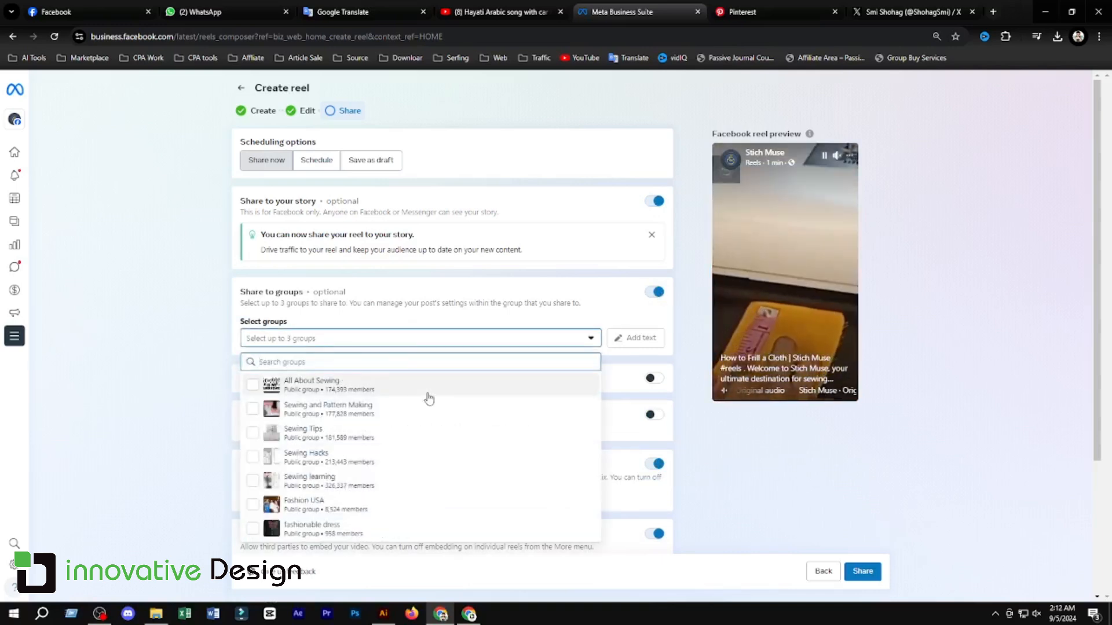
{"action": "scroll", "coordinate": [427, 433], "scroll_direction": "down", "scroll_amount": 2}
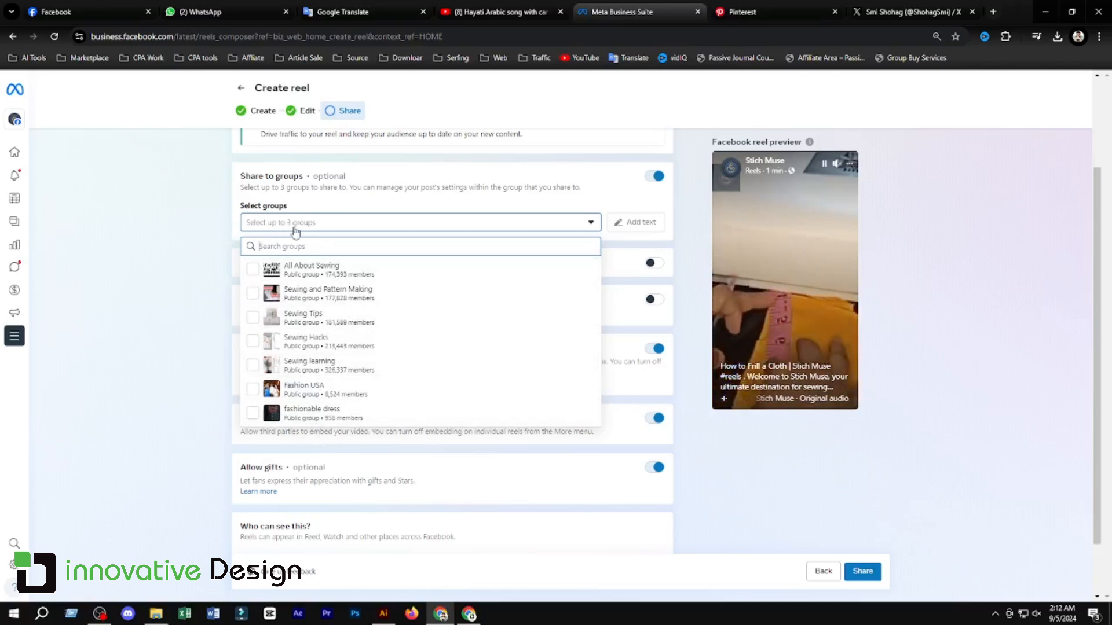
{"action": "left_click", "coordinate": [252, 269]}
{"action": "left_click", "coordinate": [253, 293]}
{"action": "left_click", "coordinate": [254, 318]}
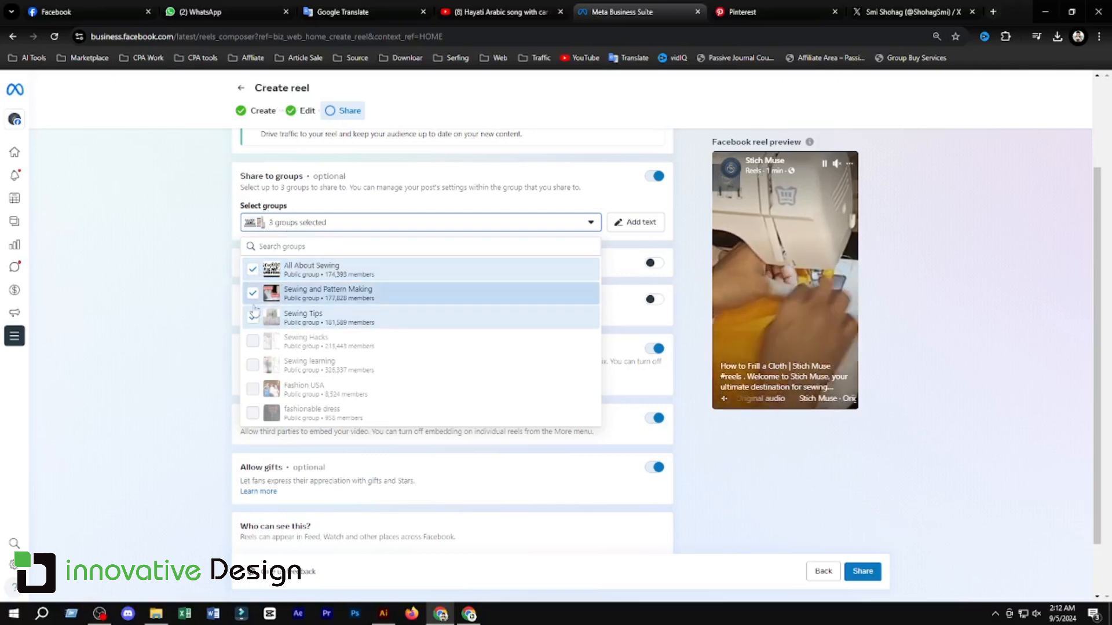
{"action": "left_click", "coordinate": [713, 464]}
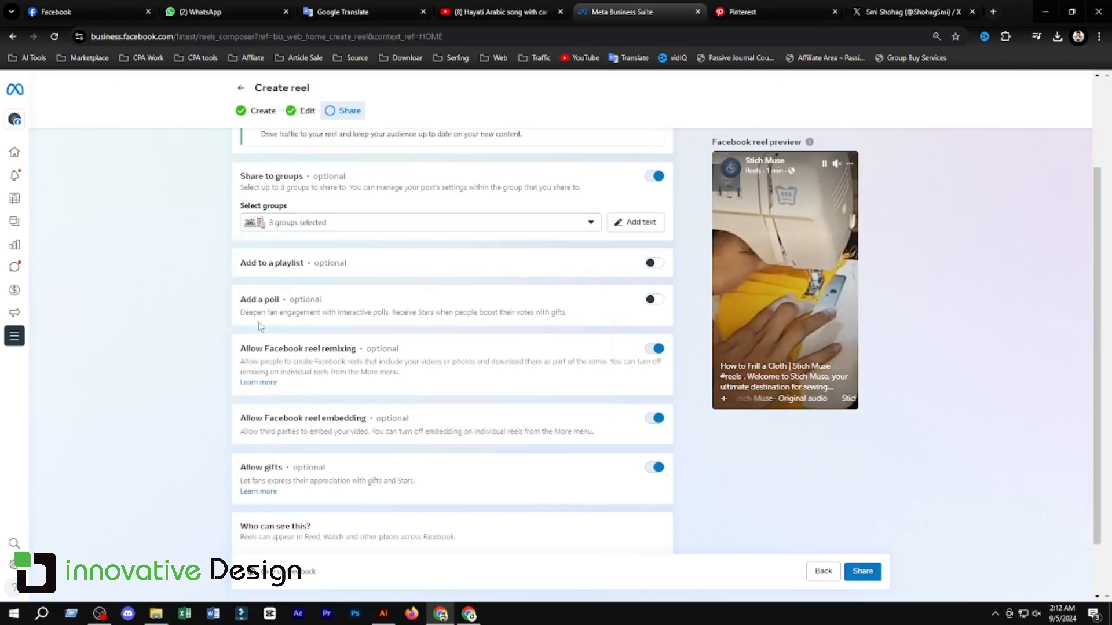
Enable the add-to-playlist option, check the remaining sharing settings, and share the reel.
{"action": "left_click", "coordinate": [654, 264]}
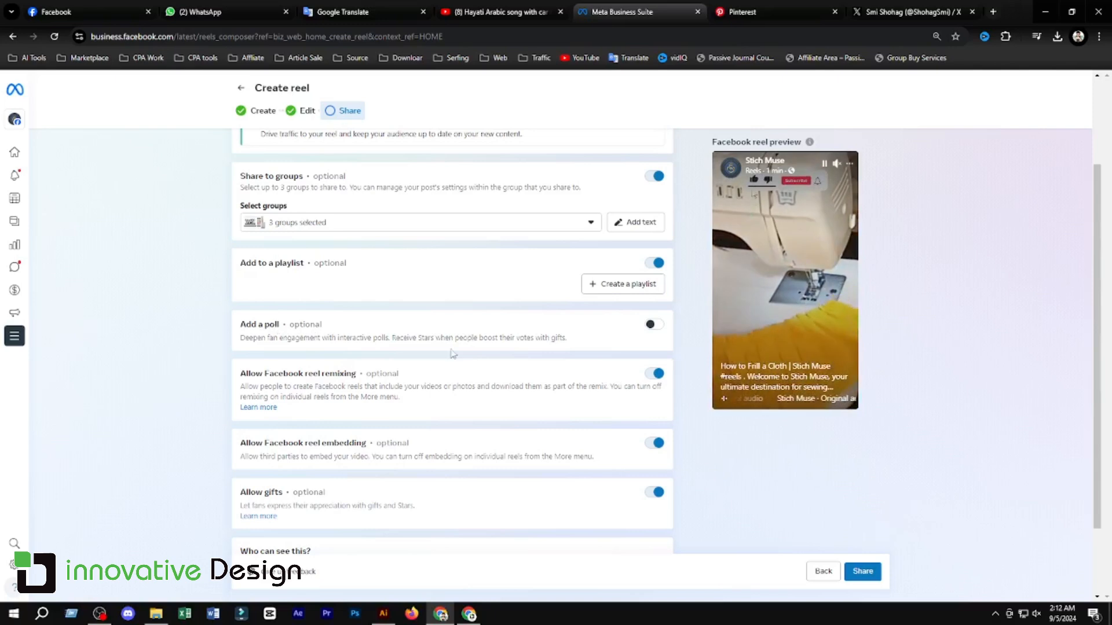
{"action": "scroll", "coordinate": [305, 513], "scroll_direction": "down", "scroll_amount": 2}
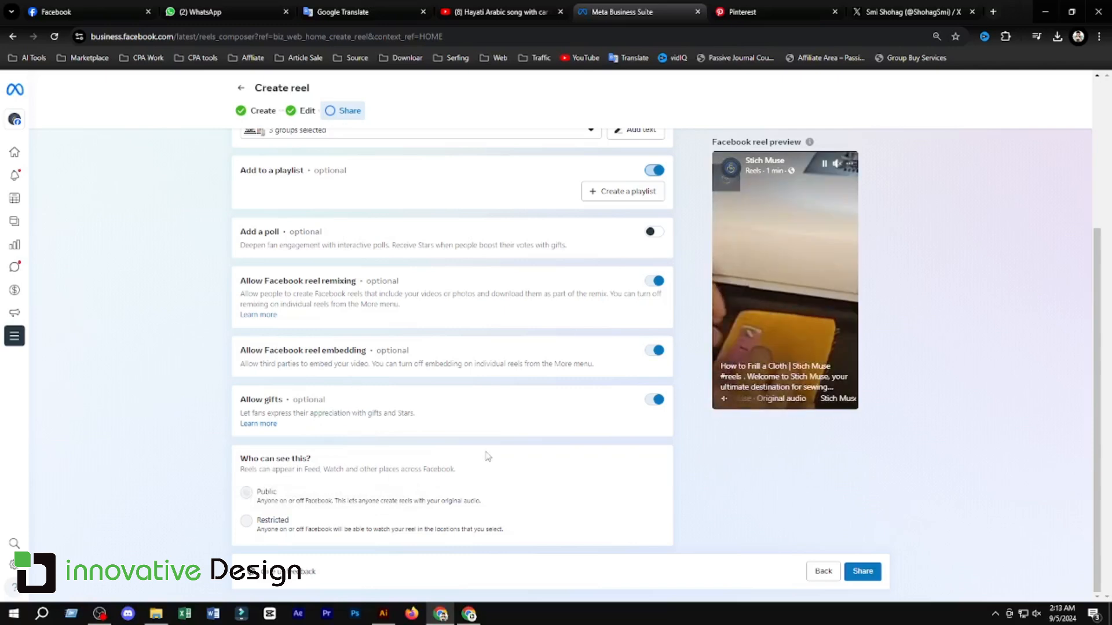
{"action": "scroll", "coordinate": [351, 330], "scroll_direction": "up", "scroll_amount": 4}
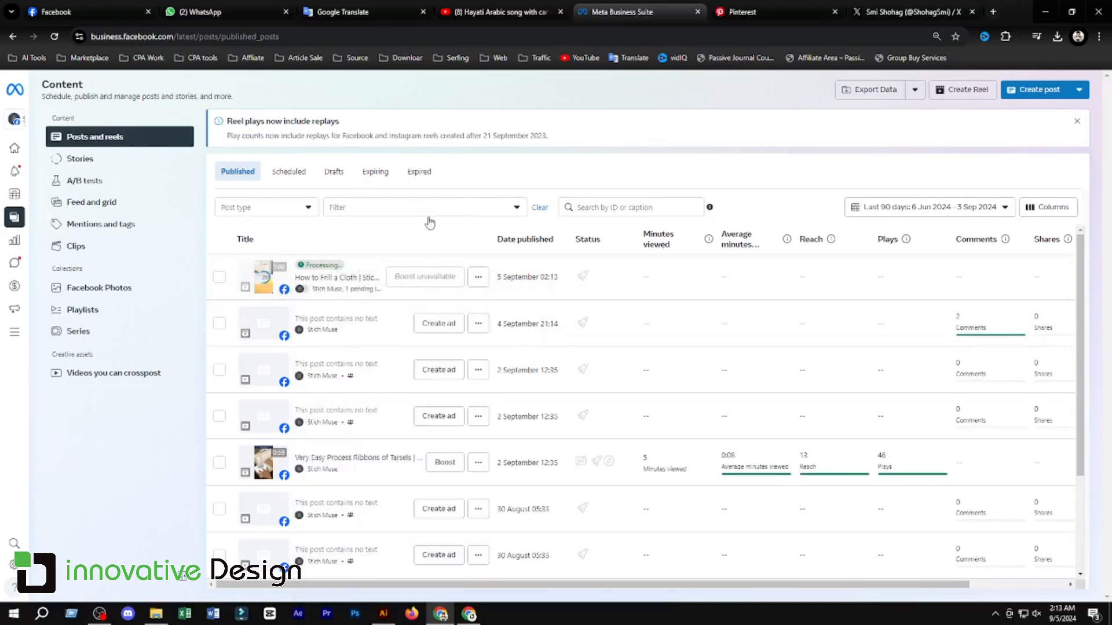
Switch to the Facebook browser tab and try to open stichmuse.com there.
{"action": "key", "text": "ctrl+1"}
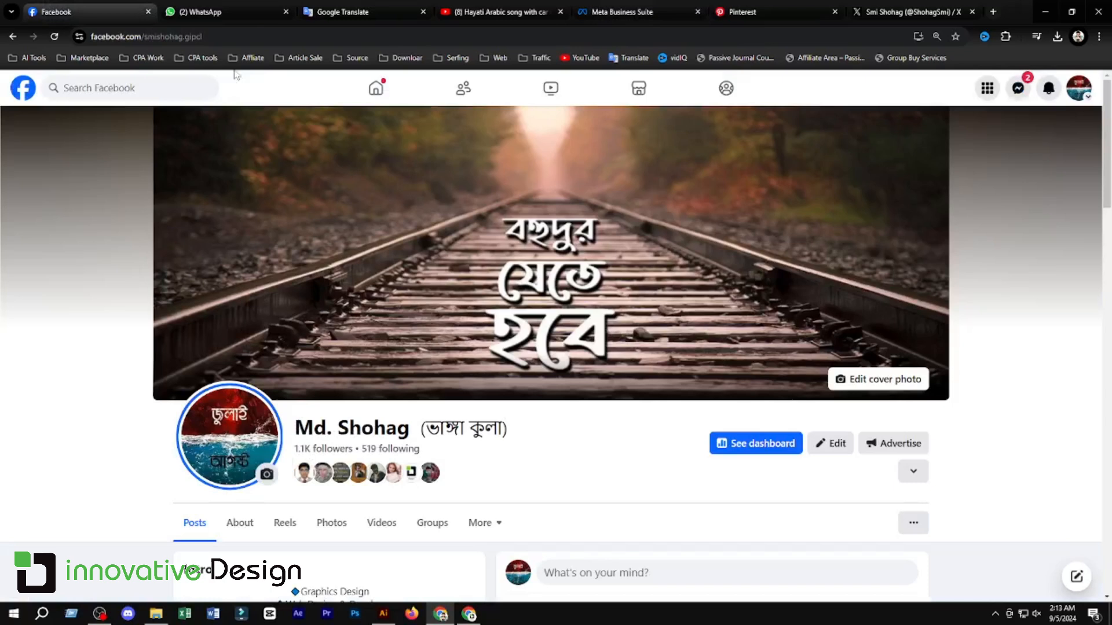
{"action": "left_click", "coordinate": [212, 33]}
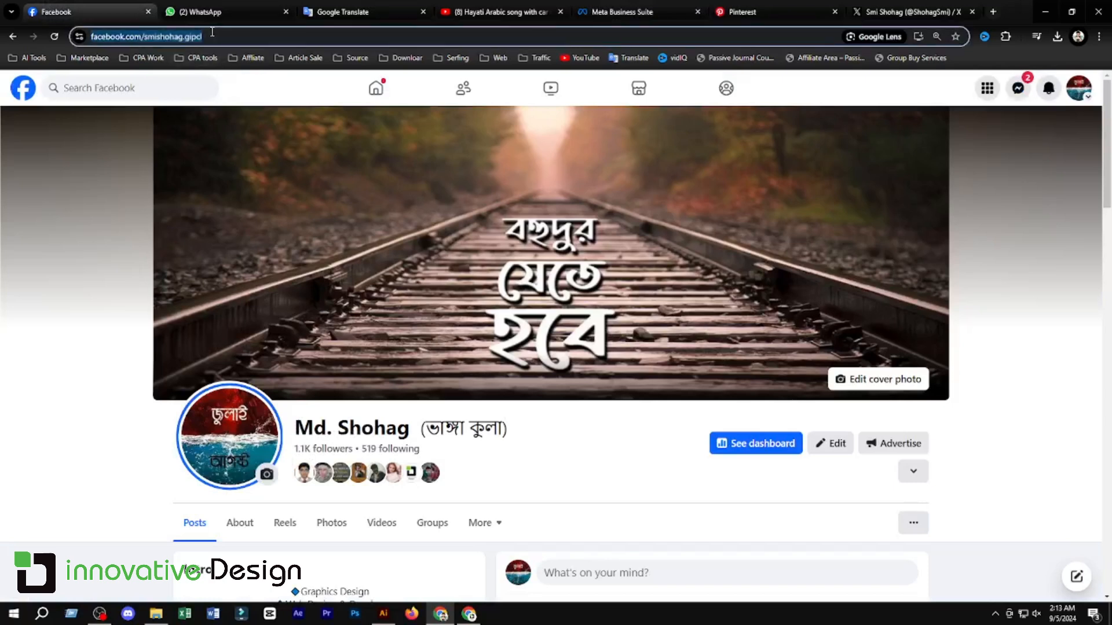
{"action": "type", "text": "stichmuse.com"}
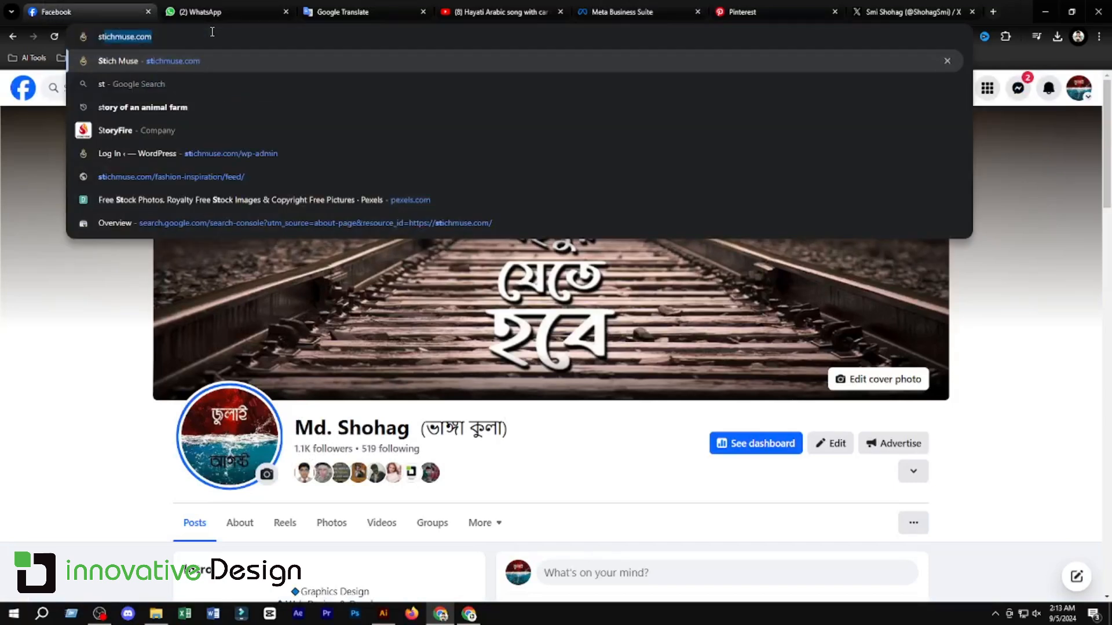
{"action": "key", "text": "Return"}
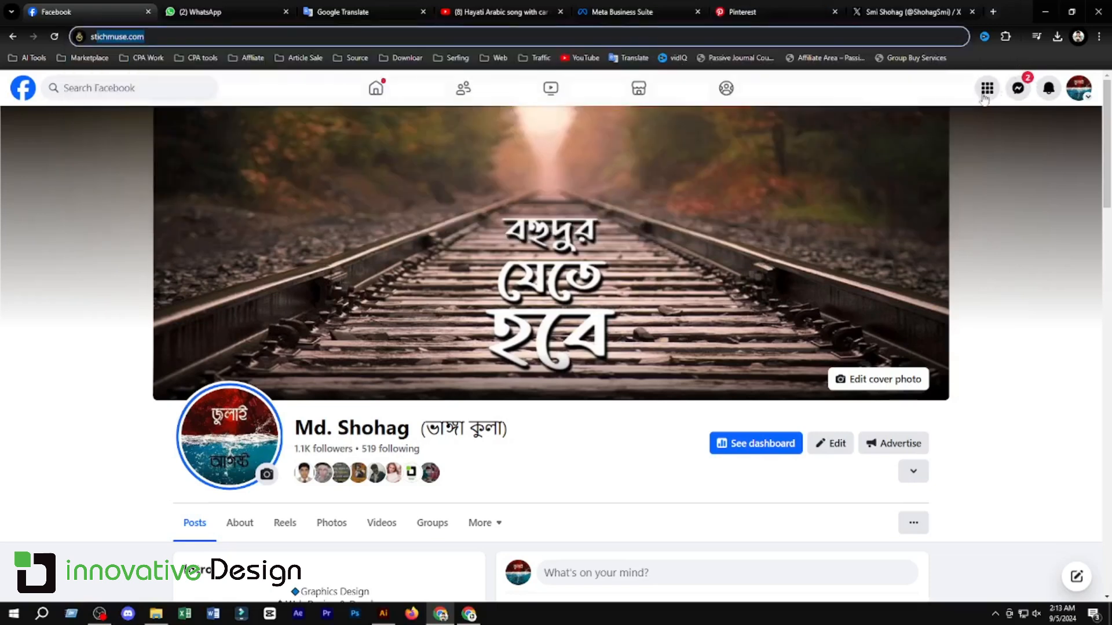
Open the Stich Muse page from Facebook's recent searches and look through its posts for the new reel.
{"action": "left_click", "coordinate": [138, 87]}
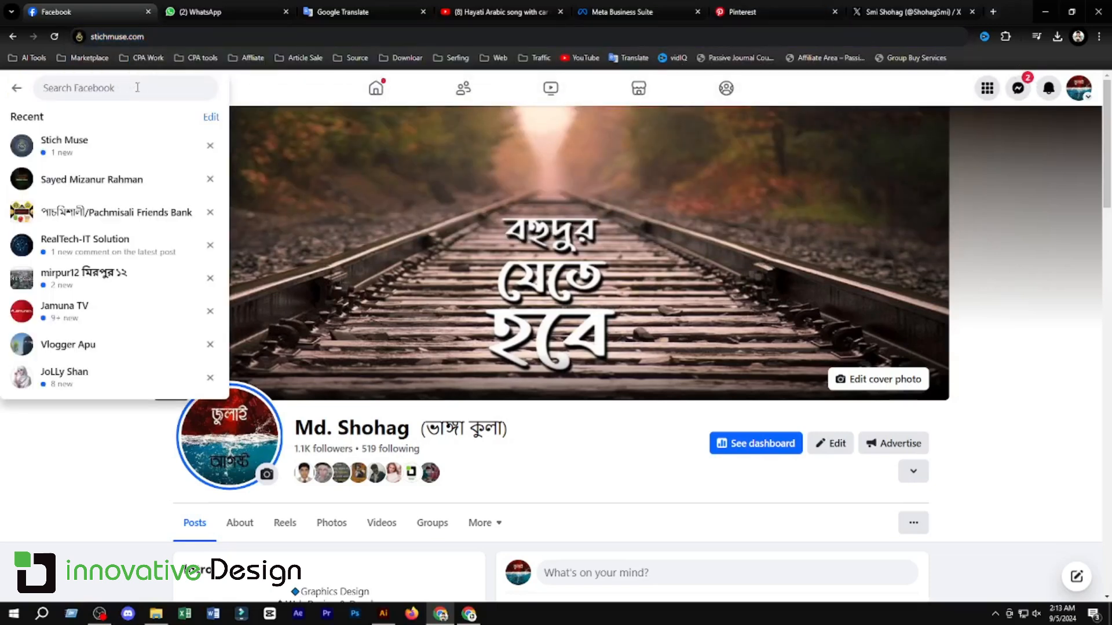
{"action": "left_click", "coordinate": [90, 148]}
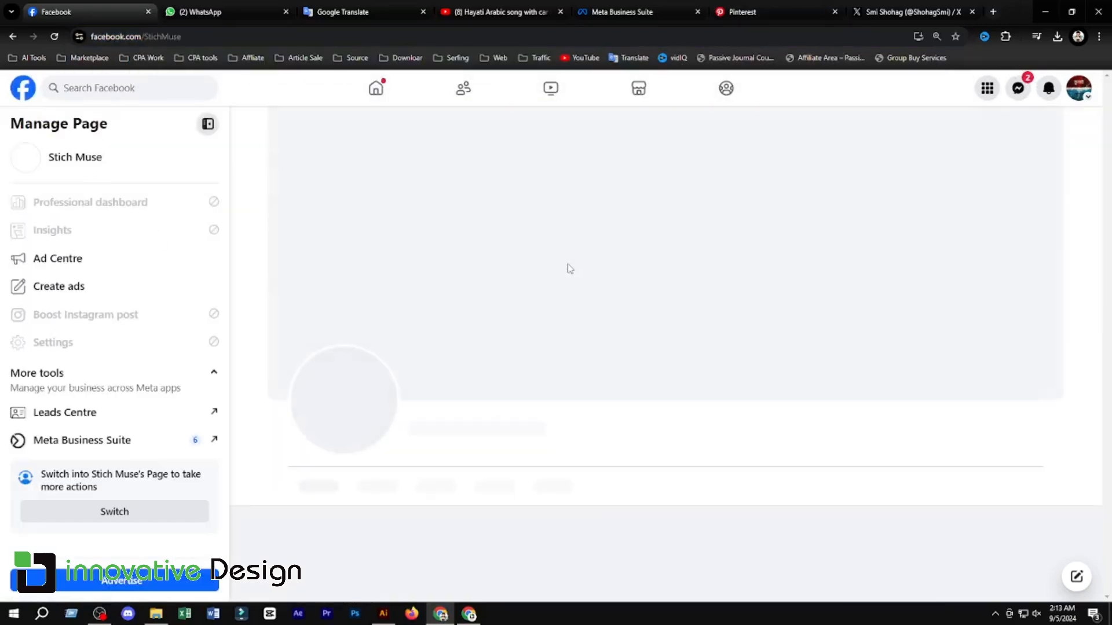
{"action": "scroll", "coordinate": [725, 431], "scroll_direction": "down", "scroll_amount": 10}
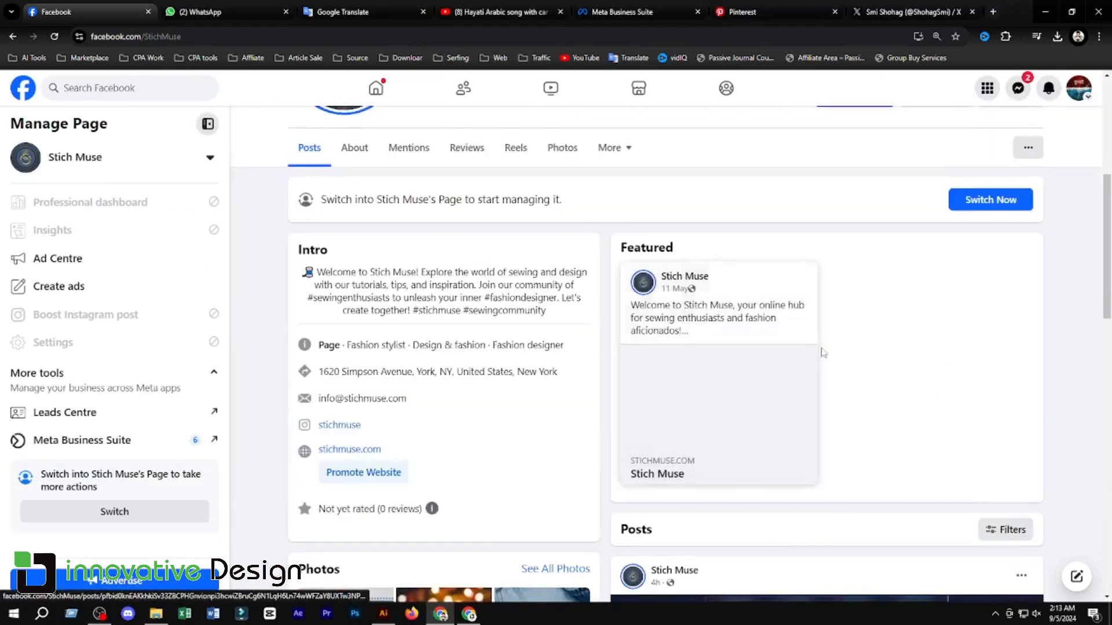
{"action": "scroll", "coordinate": [655, 335], "scroll_direction": "down", "scroll_amount": 4}
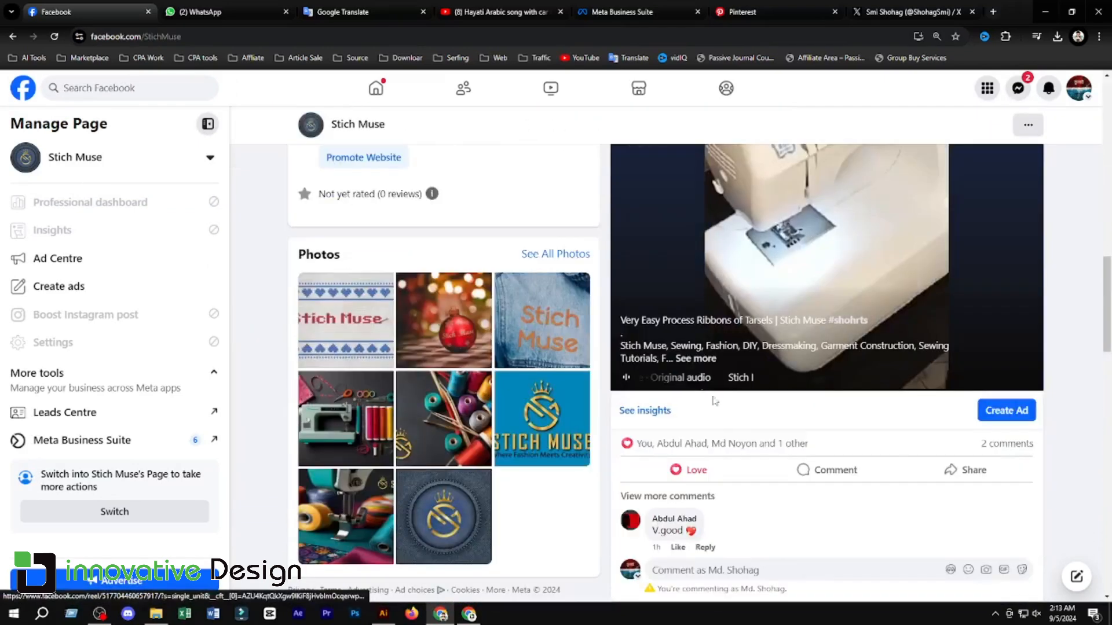
{"action": "scroll", "coordinate": [700, 353], "scroll_direction": "up", "scroll_amount": 4}
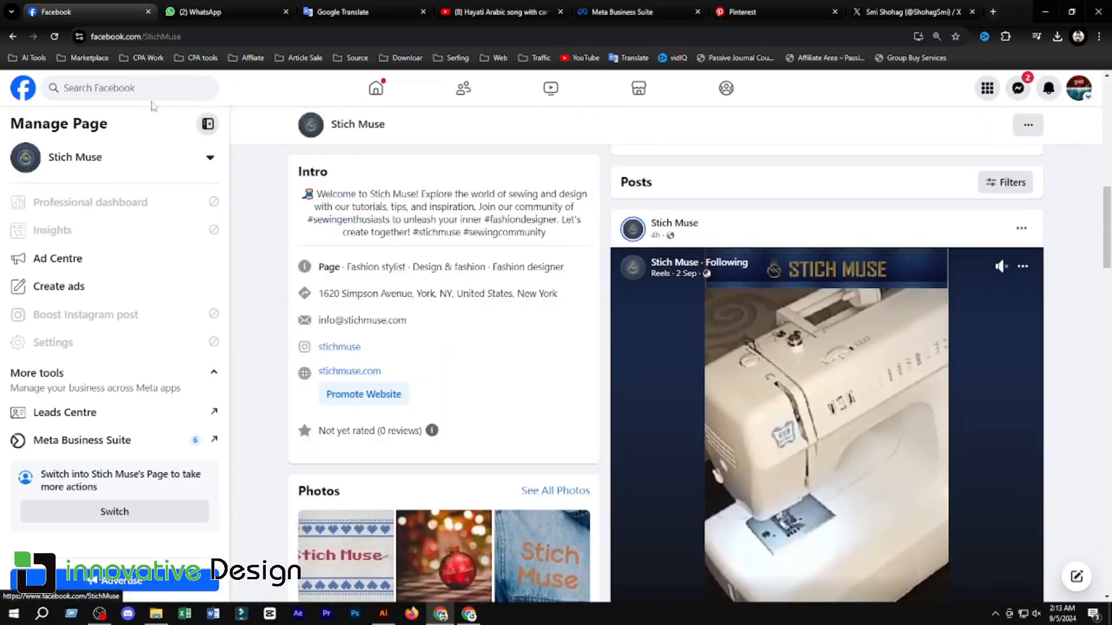
Reload the Stich Muse page and check its posts for the "How to Frill a Cloth" reel.
{"action": "left_click", "coordinate": [56, 37]}
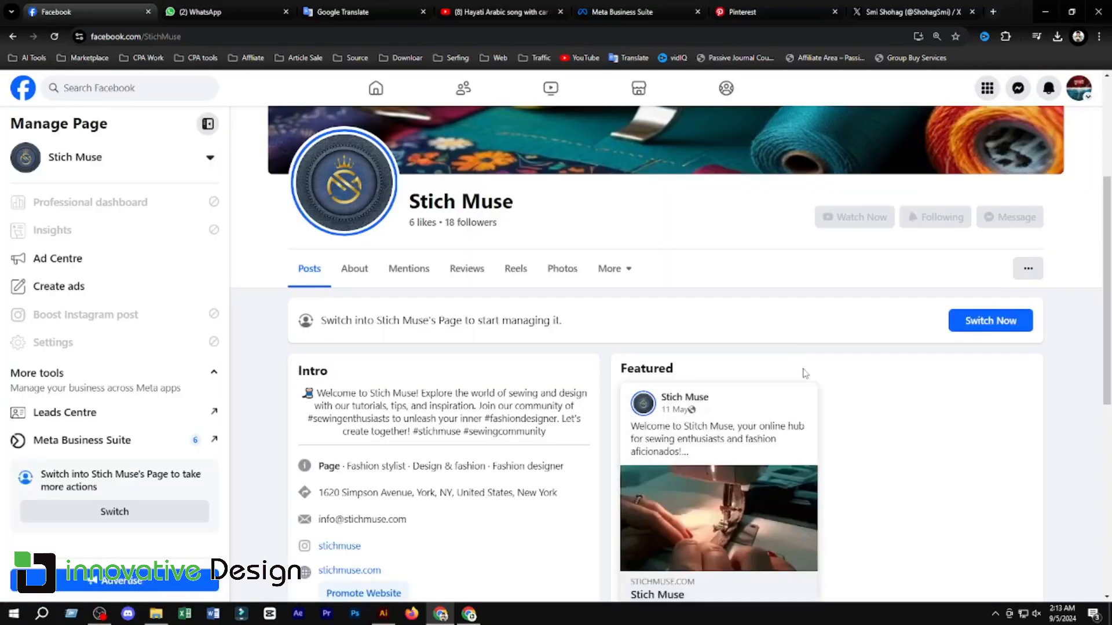
{"action": "scroll", "coordinate": [804, 373], "scroll_direction": "down", "scroll_amount": 7}
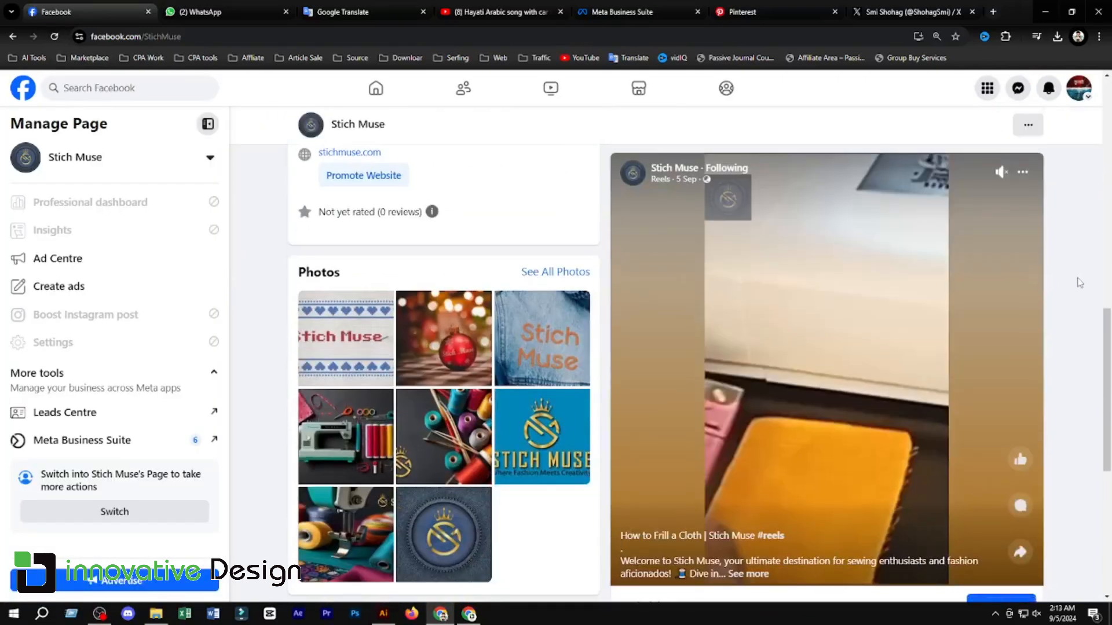
{"action": "scroll", "coordinate": [1080, 283], "scroll_direction": "down", "scroll_amount": 1}
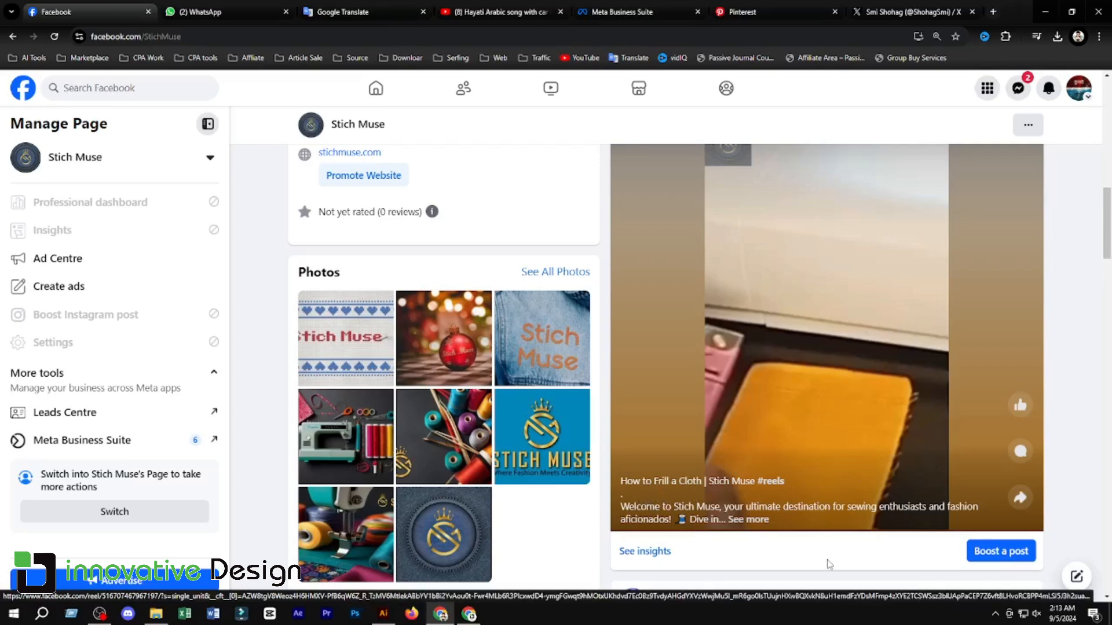
Look over the "How to Frill a Cloth" reel post and the rest of the Stich Muse page.
{"action": "scroll", "coordinate": [1065, 347], "scroll_direction": "up", "scroll_amount": 4}
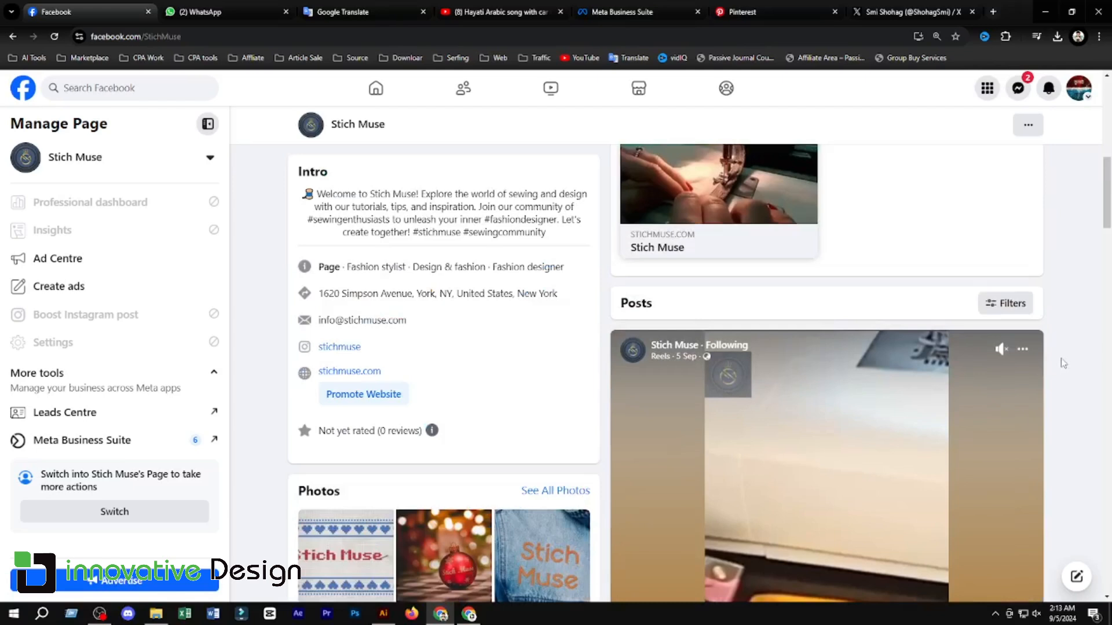
{"action": "scroll", "coordinate": [861, 324], "scroll_direction": "up", "scroll_amount": 4}
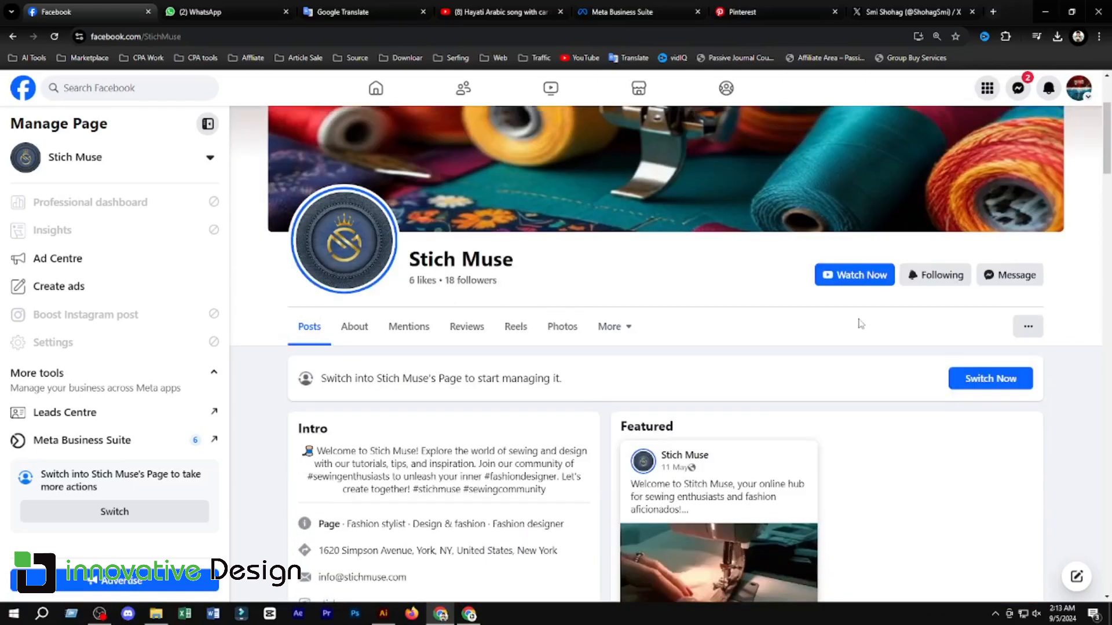
{"action": "scroll", "coordinate": [781, 319], "scroll_direction": "down", "scroll_amount": 5}
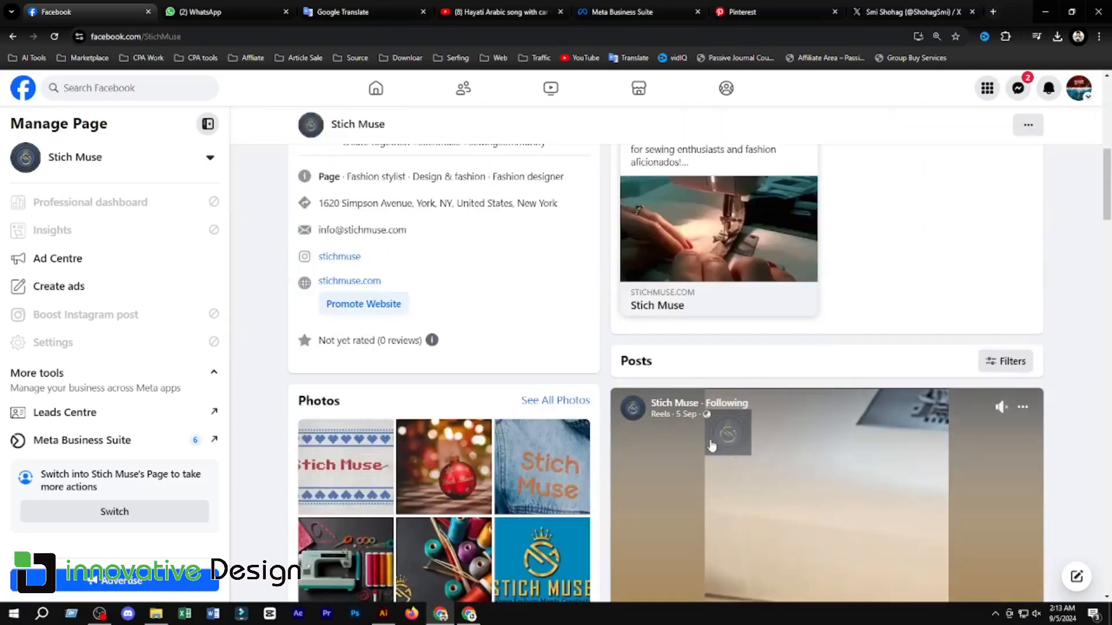
{"action": "scroll", "coordinate": [827, 493], "scroll_direction": "down", "scroll_amount": 3}
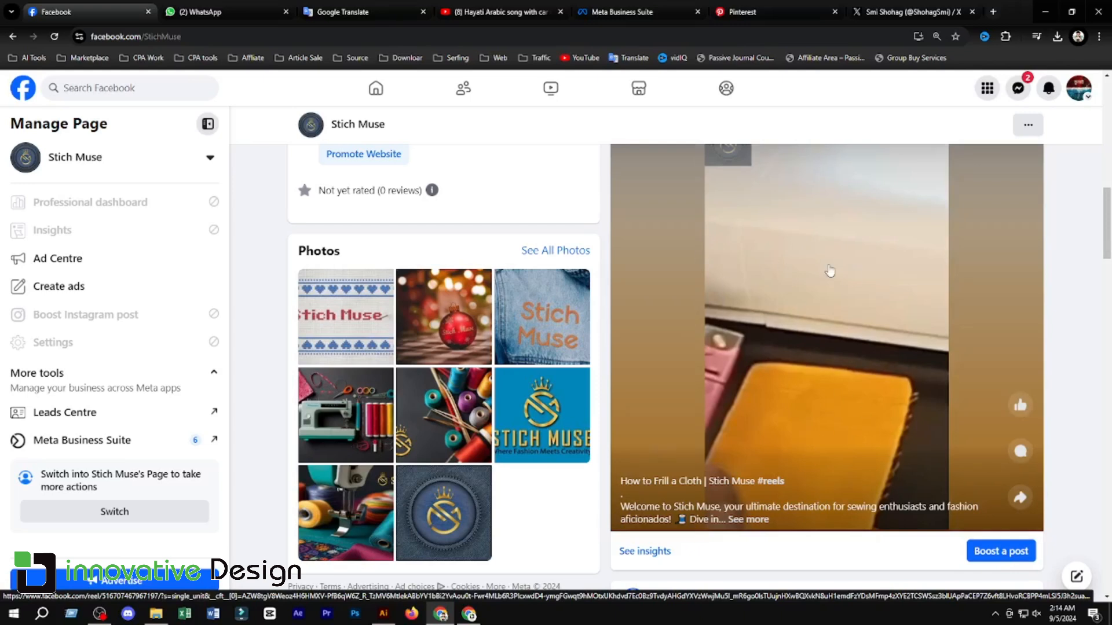
{"action": "scroll", "coordinate": [749, 311], "scroll_direction": "up", "scroll_amount": 5}
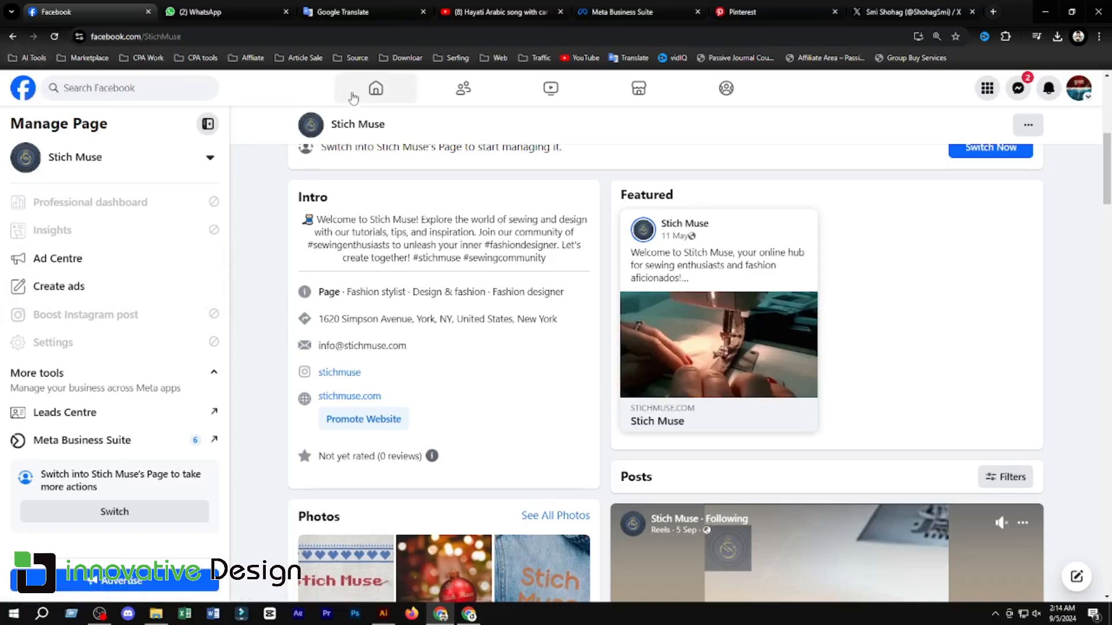
Open the invited collaborator's page from the Facebook home shortcuts and check its posts for the "How to Frill a Cloth" reel.
{"action": "left_click", "coordinate": [372, 94]}
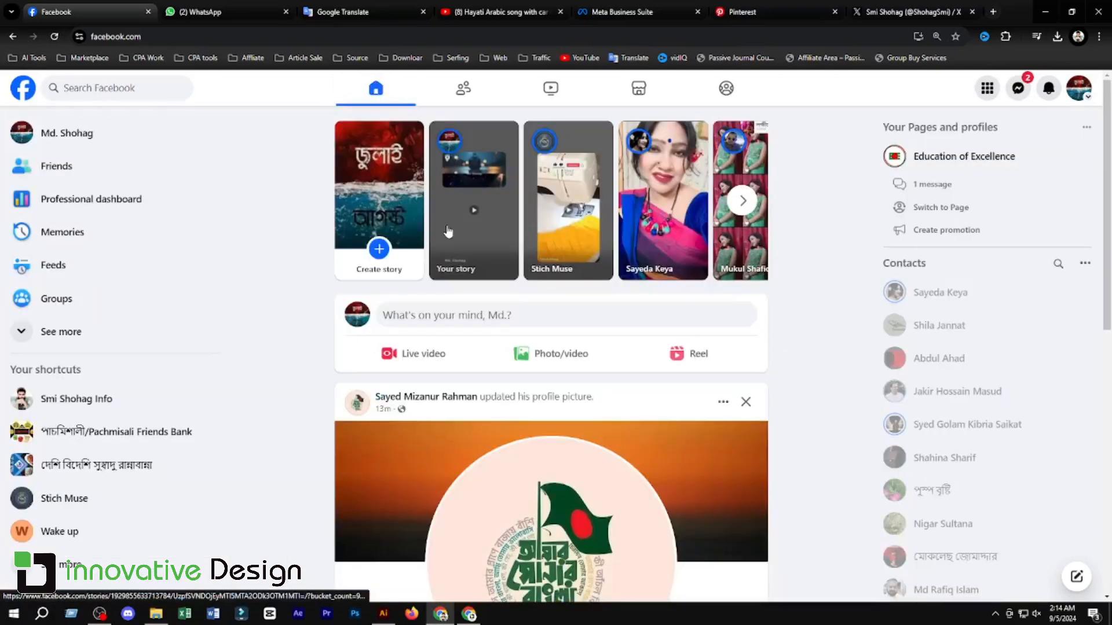
{"action": "left_click", "coordinate": [51, 405]}
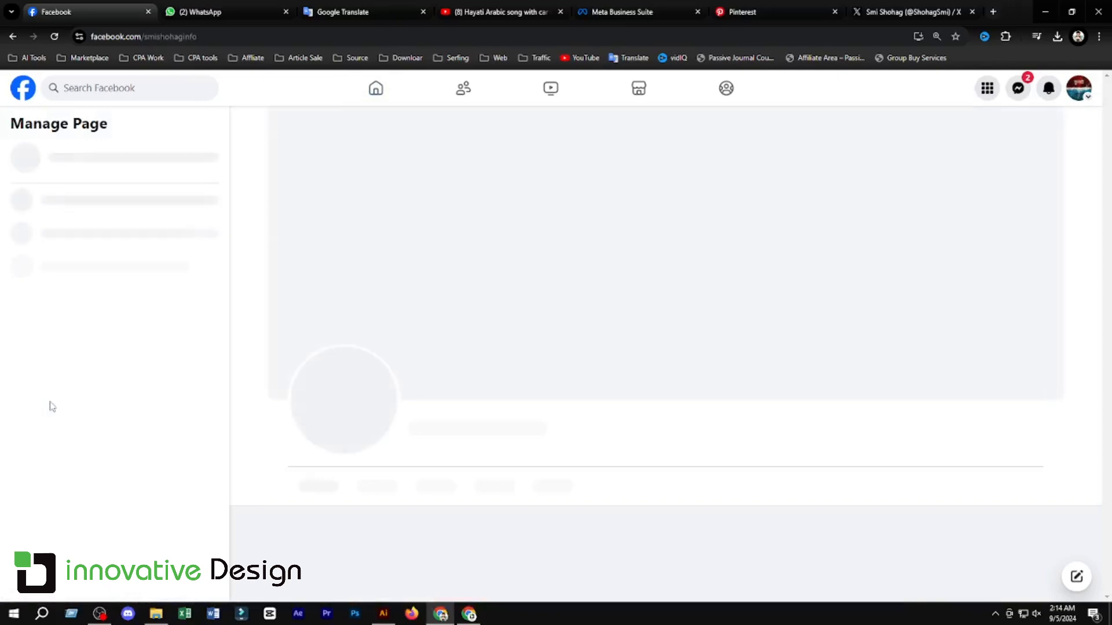
{"action": "scroll", "coordinate": [920, 347], "scroll_direction": "down", "scroll_amount": 10}
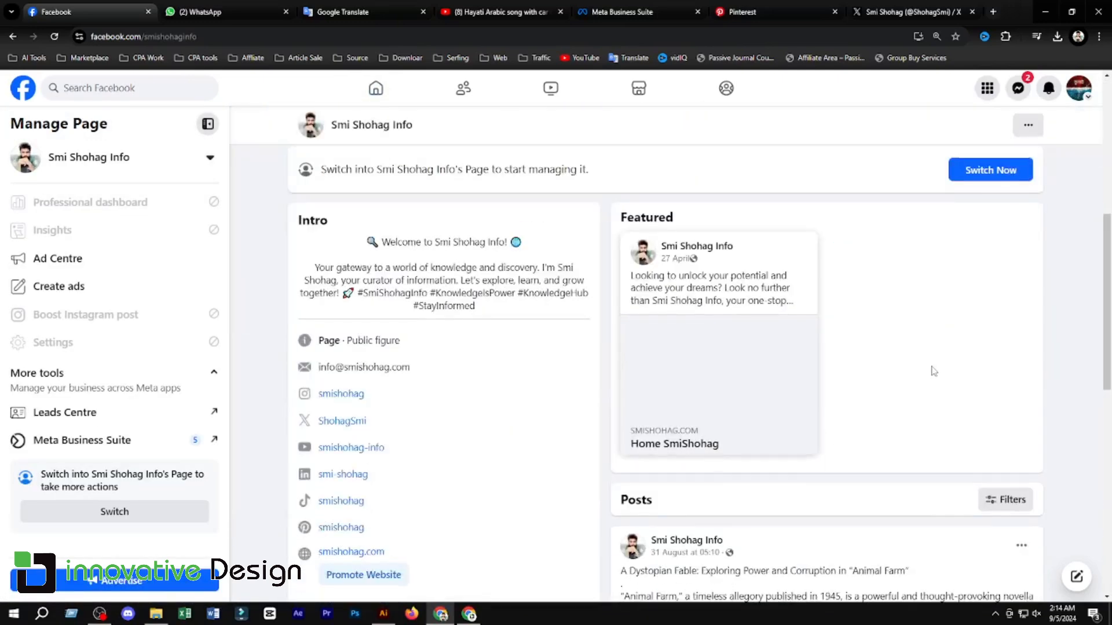
{"action": "scroll", "coordinate": [811, 342], "scroll_direction": "down", "scroll_amount": 2}
{"action": "scroll", "coordinate": [669, 324], "scroll_direction": "up", "scroll_amount": 3}
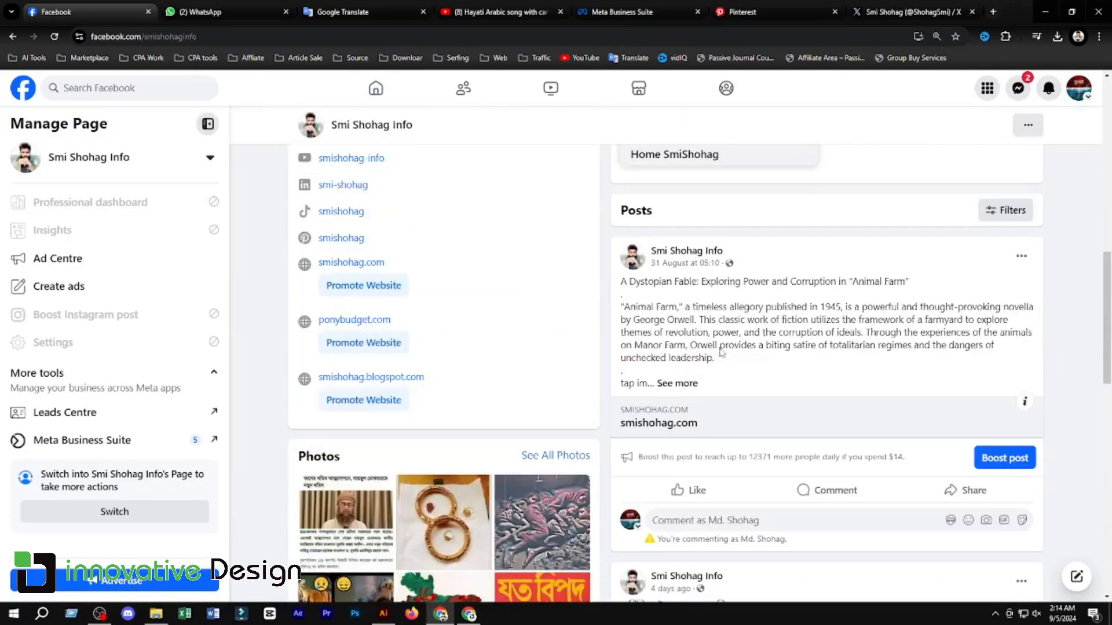
{"action": "scroll", "coordinate": [741, 362], "scroll_direction": "down", "scroll_amount": 5}
{"action": "scroll", "coordinate": [811, 365], "scroll_direction": "up", "scroll_amount": 12}
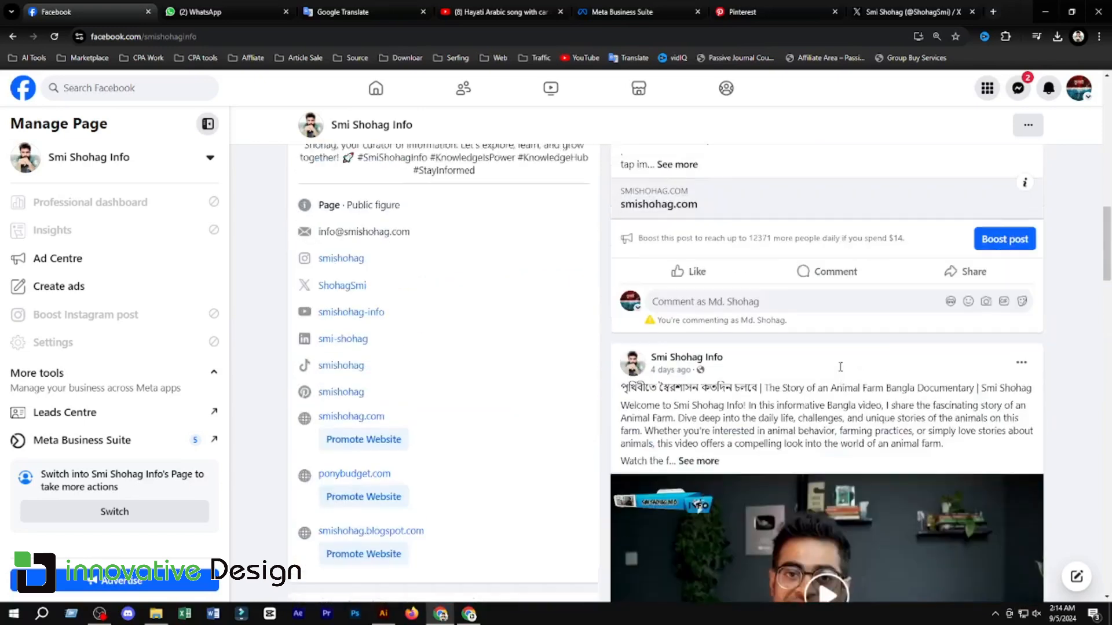
{"action": "scroll", "coordinate": [825, 366], "scroll_direction": "up", "scroll_amount": 3}
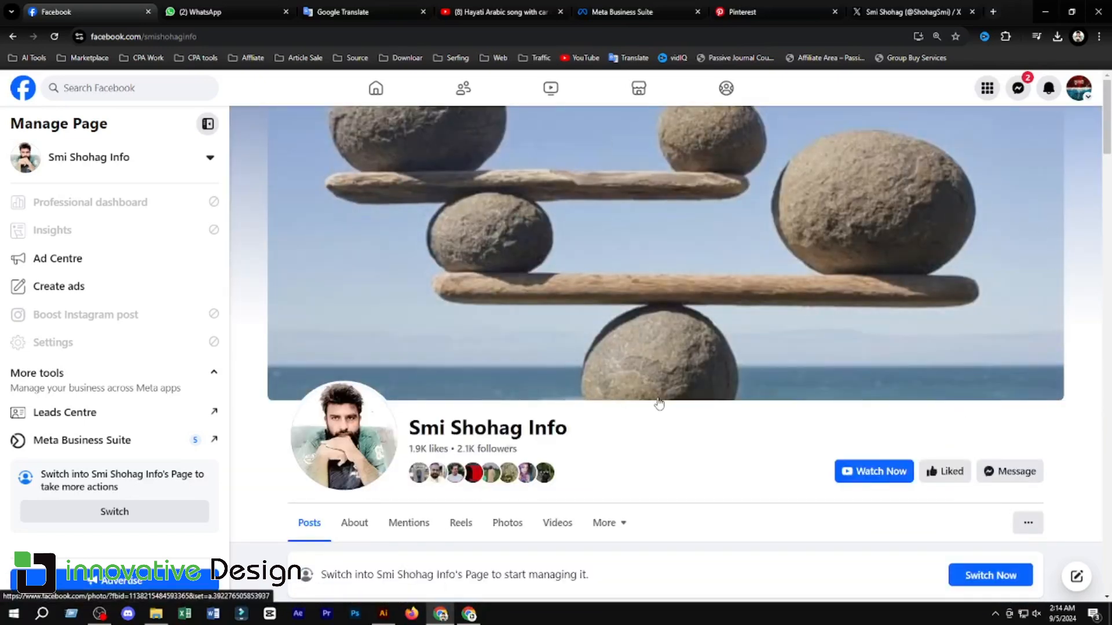
Examine the collaboration invitation options of the "How to Frill a Cloth" reel in Meta Business Suite and on the Stich Muse Facebook page.
{"action": "left_click", "coordinate": [596, 6]}
{"action": "left_click", "coordinate": [479, 278]}
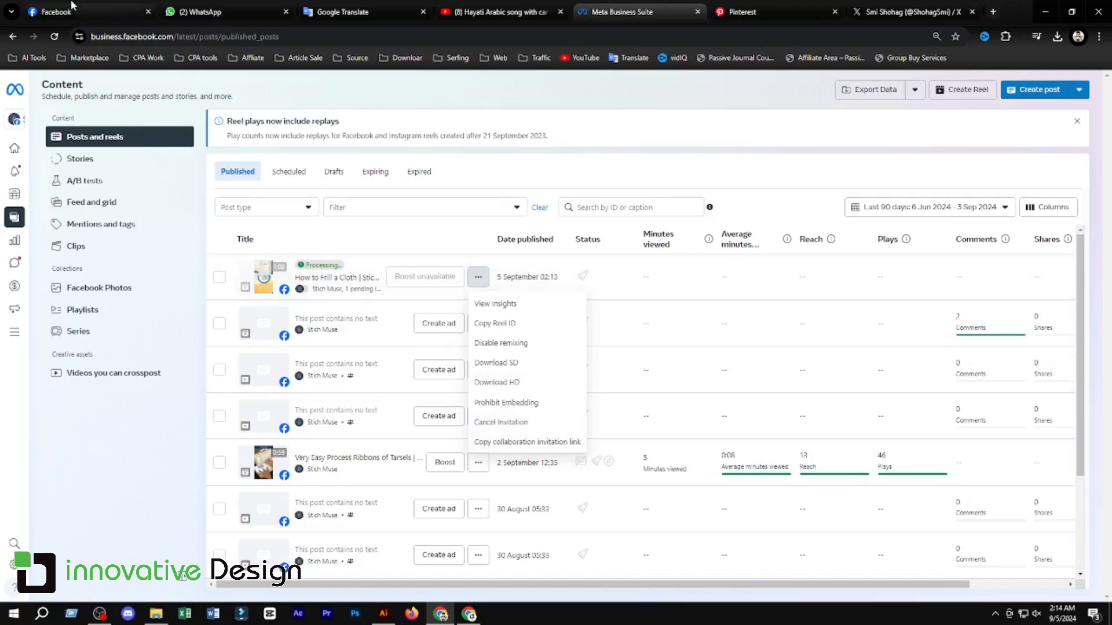
{"action": "left_click", "coordinate": [87, 11]}
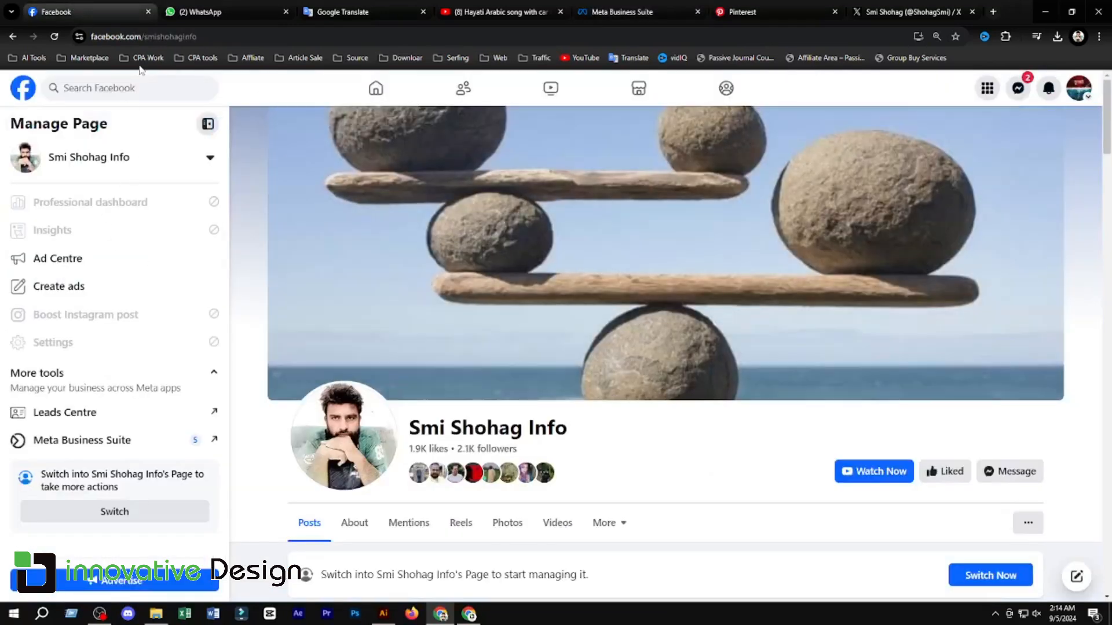
{"action": "left_click", "coordinate": [374, 90]}
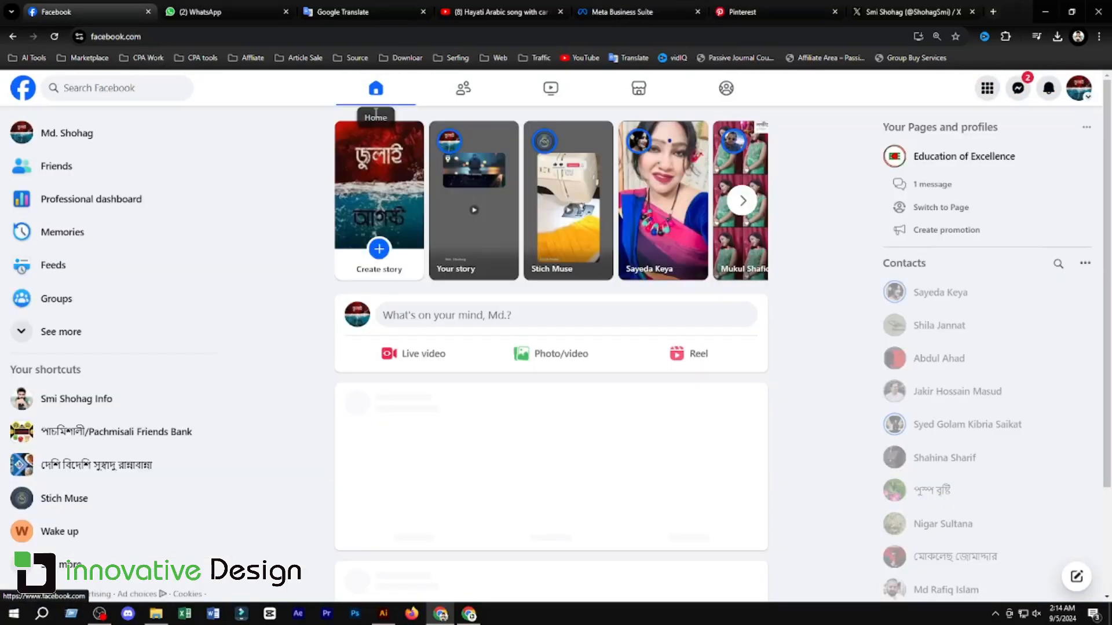
{"action": "left_click", "coordinate": [74, 507]}
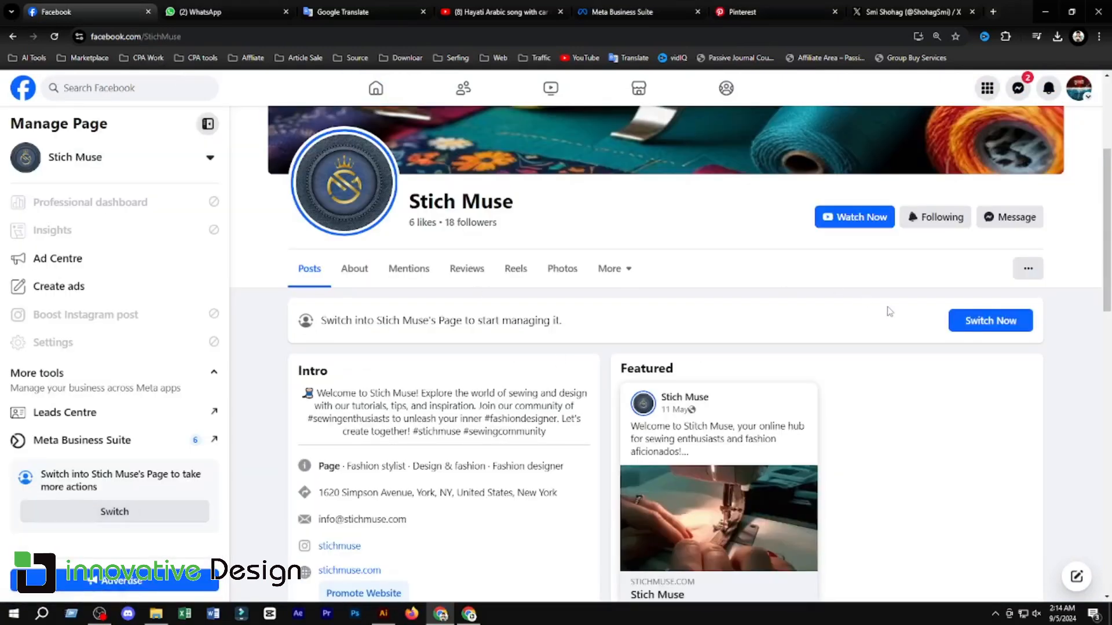
{"action": "scroll", "coordinate": [889, 324], "scroll_direction": "down", "scroll_amount": 7}
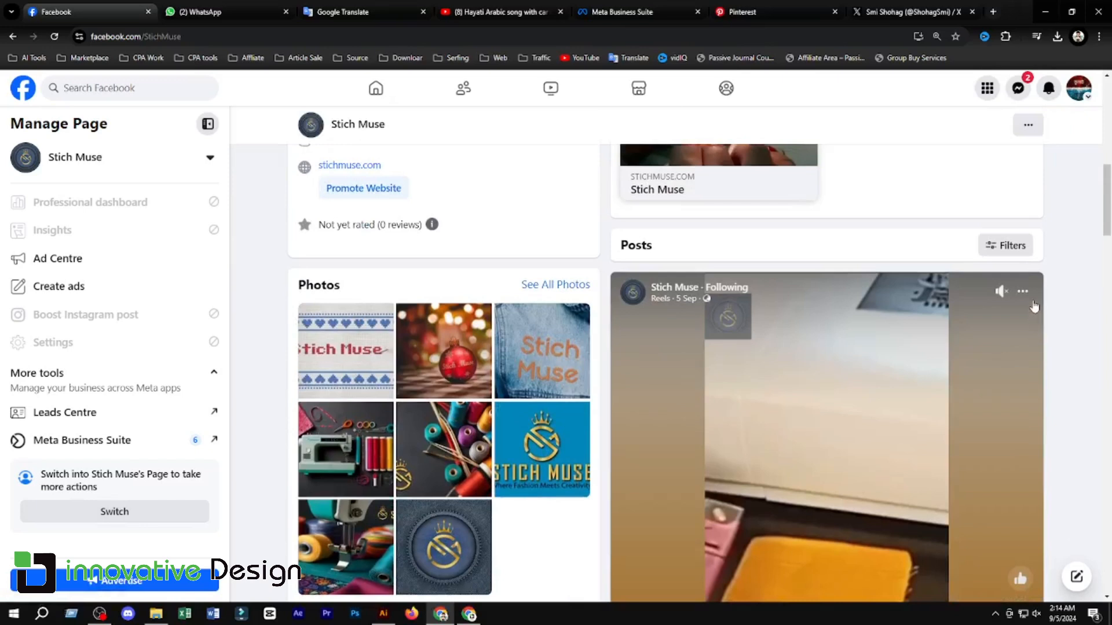
{"action": "left_click", "coordinate": [1022, 292]}
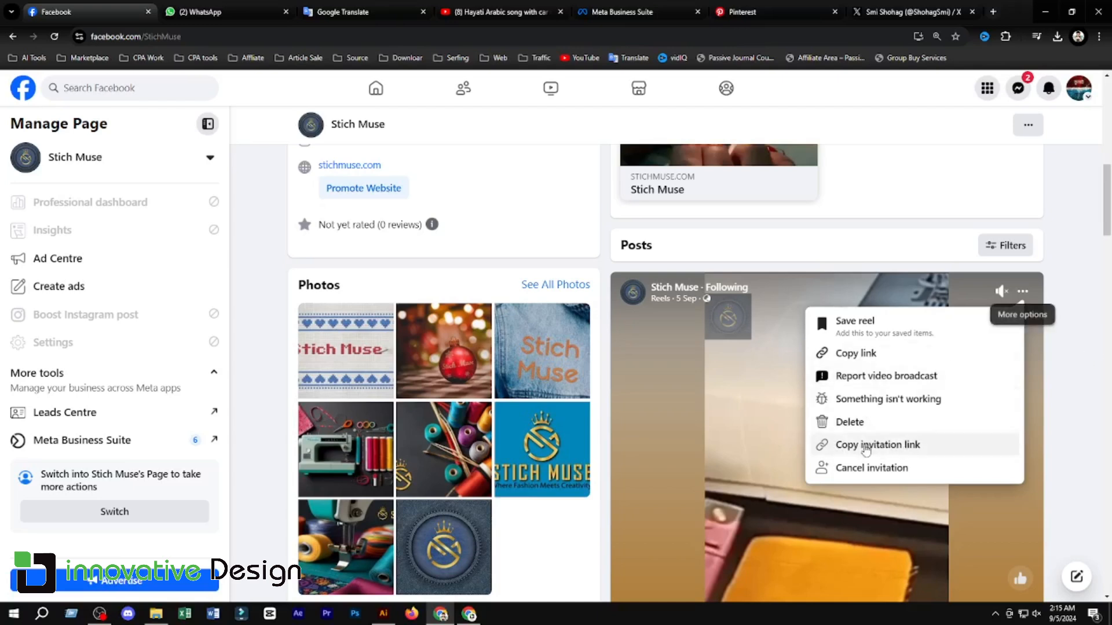
Switch to Meta Business Suite and copy the collaboration invitation link of the "How to Frill a Cloth" reel.
{"action": "left_click", "coordinate": [619, 11]}
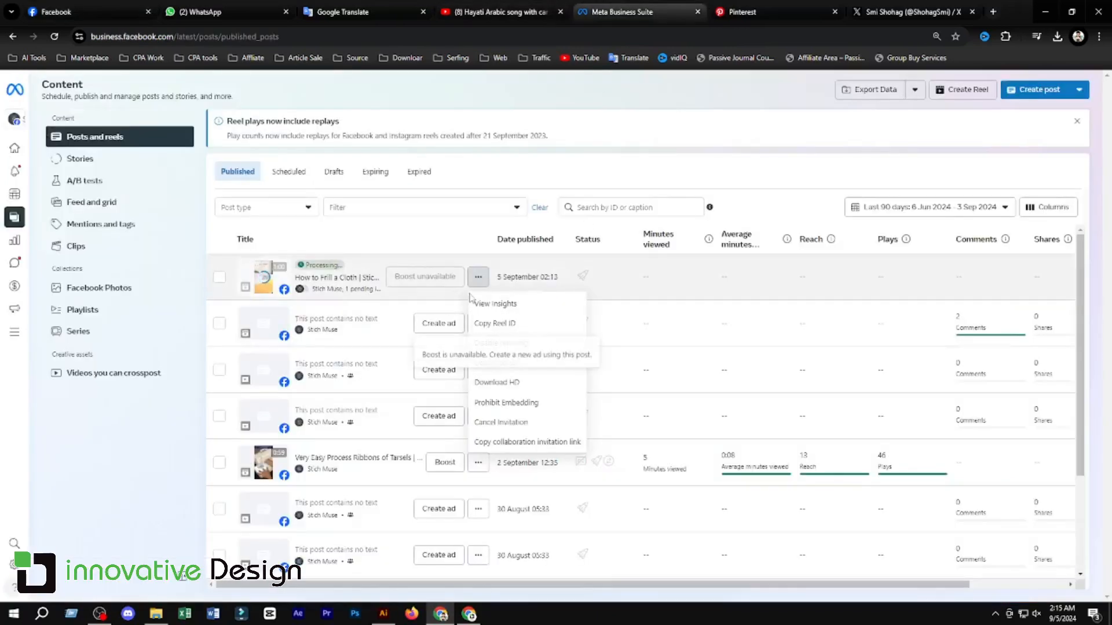
{"action": "left_click", "coordinate": [584, 170]}
{"action": "left_click", "coordinate": [479, 277]}
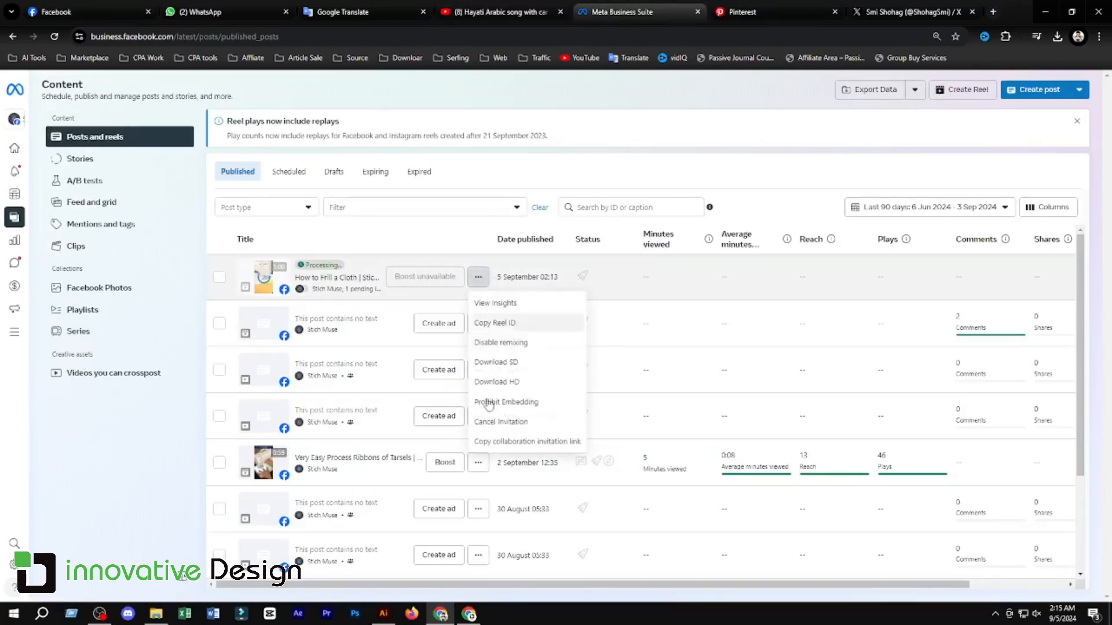
{"action": "left_click", "coordinate": [509, 443]}
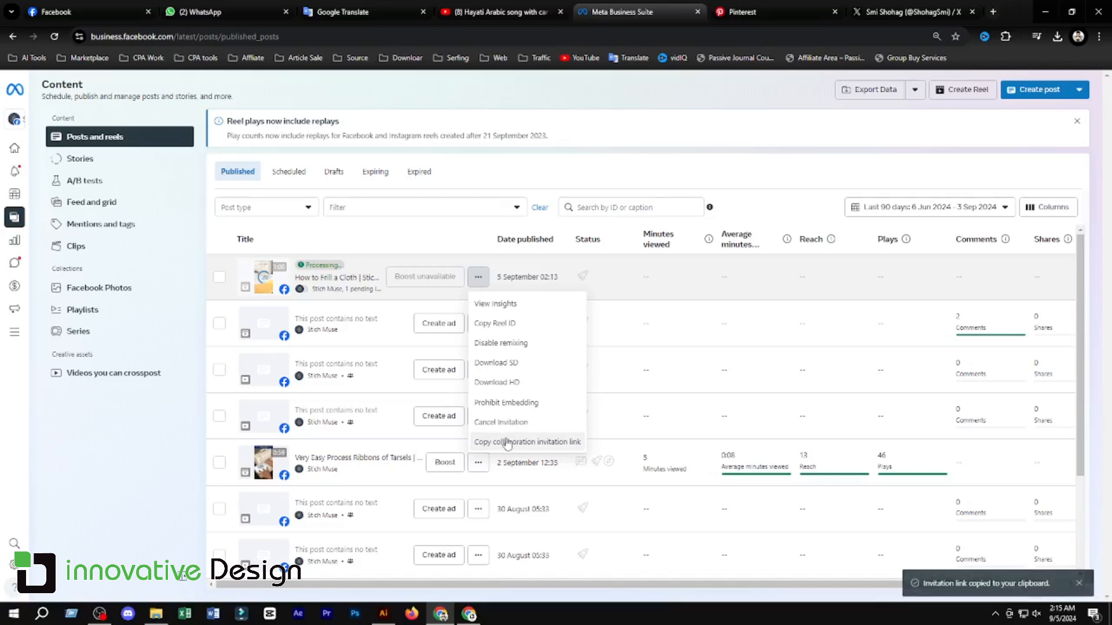
Open the copied collaboration invitation link in a new browser tab.
{"action": "left_click", "coordinate": [992, 12]}
{"action": "right_click", "coordinate": [597, 40]}
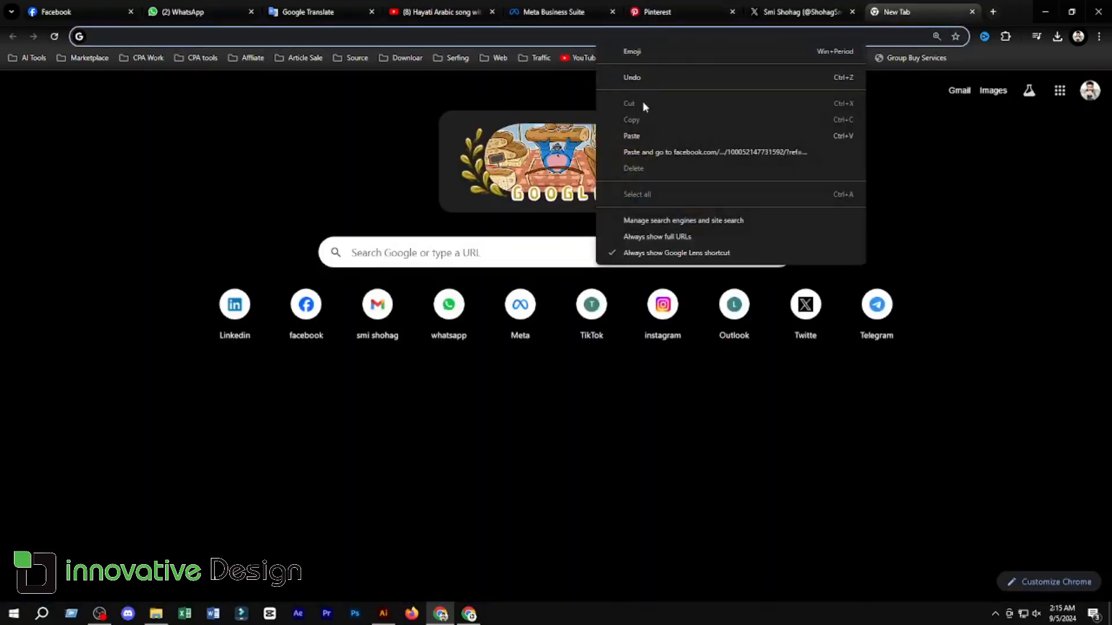
{"action": "left_click", "coordinate": [636, 130]}
{"action": "key", "text": "Return"}
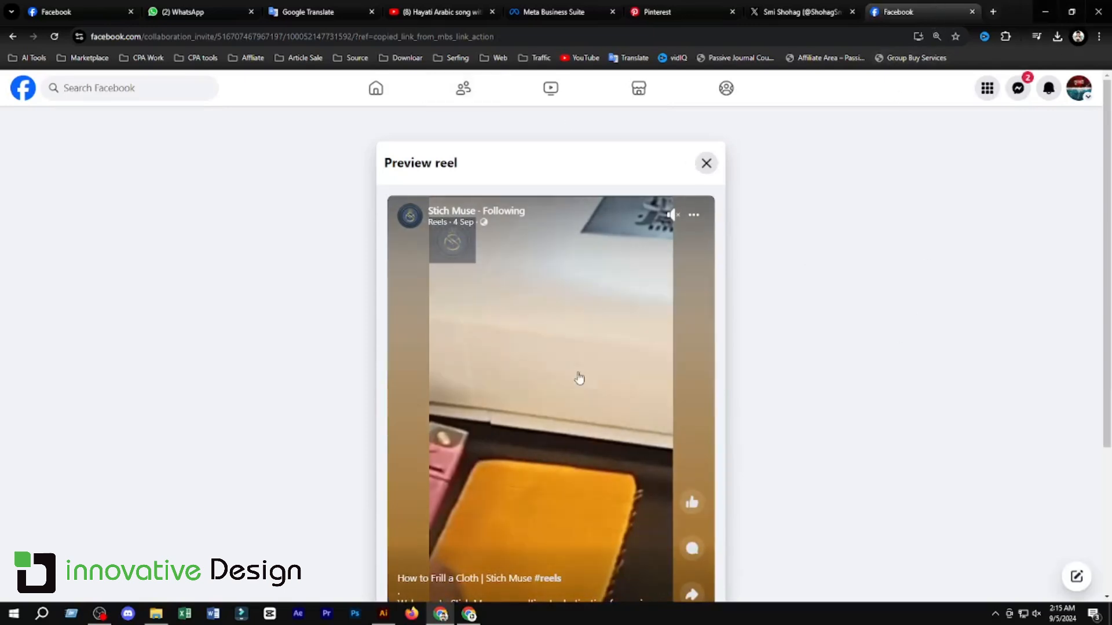
Return to the original Facebook tab and view the personal profile from the home feed.
{"action": "left_click", "coordinate": [72, 7]}
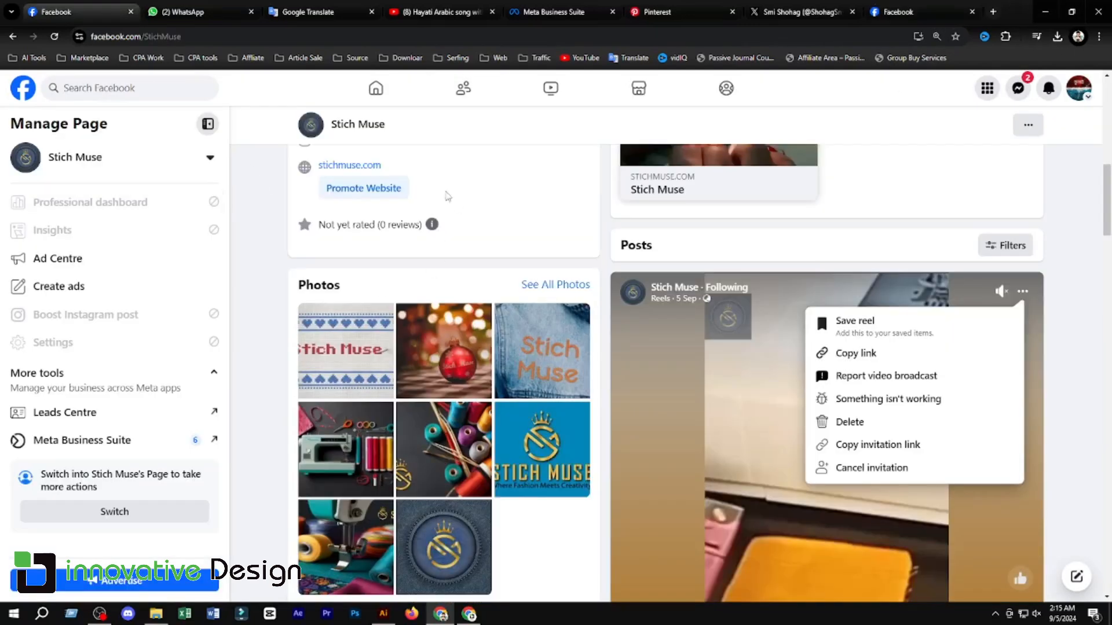
{"action": "left_click", "coordinate": [376, 88]}
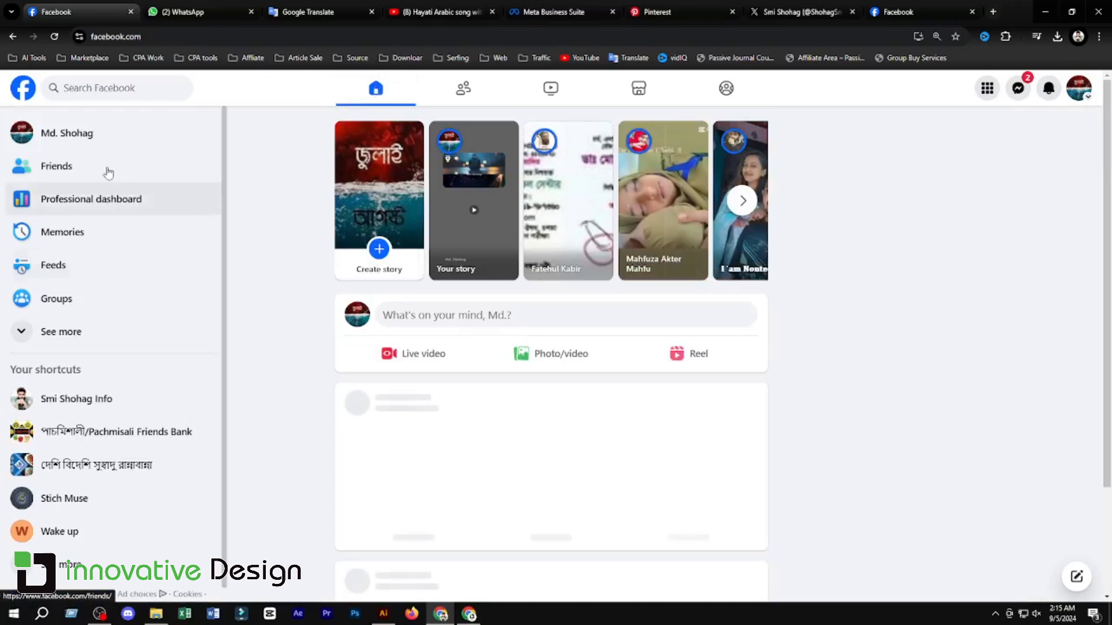
{"action": "left_click", "coordinate": [66, 132]}
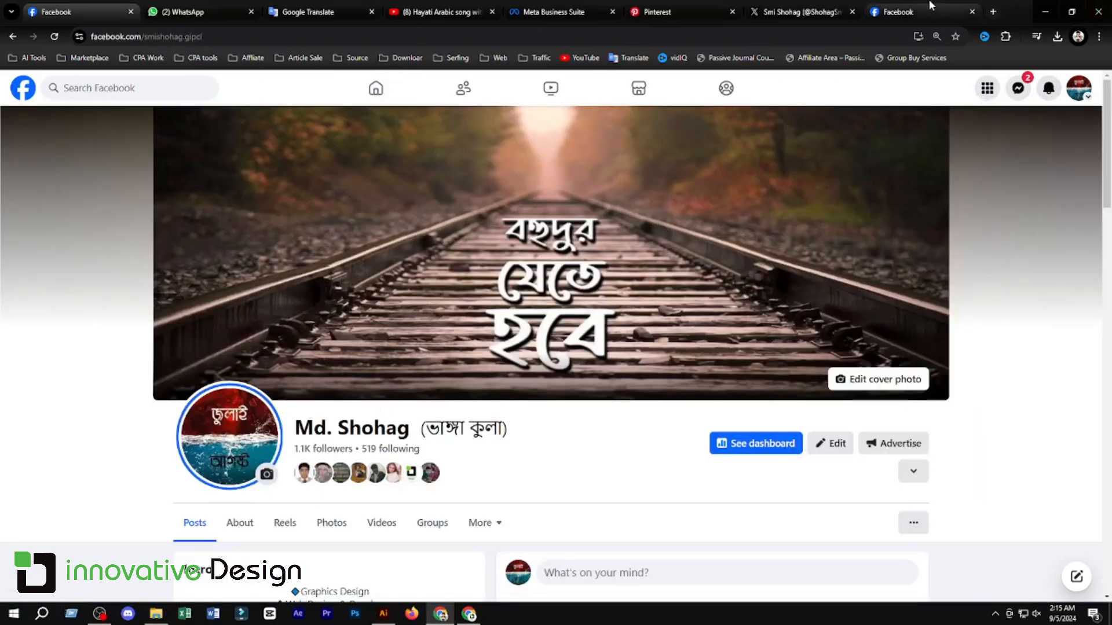
Accept the reel's collaboration invitation on its preview page and close that browser tab.
{"action": "left_click", "coordinate": [903, 12]}
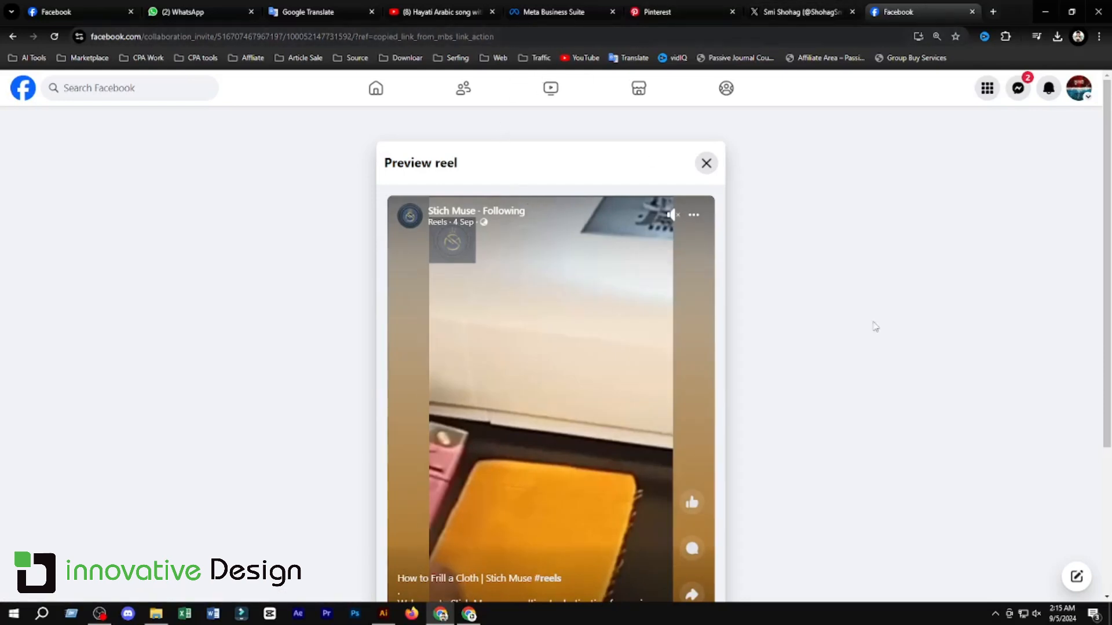
{"action": "scroll", "coordinate": [822, 272], "scroll_direction": "down", "scroll_amount": 3}
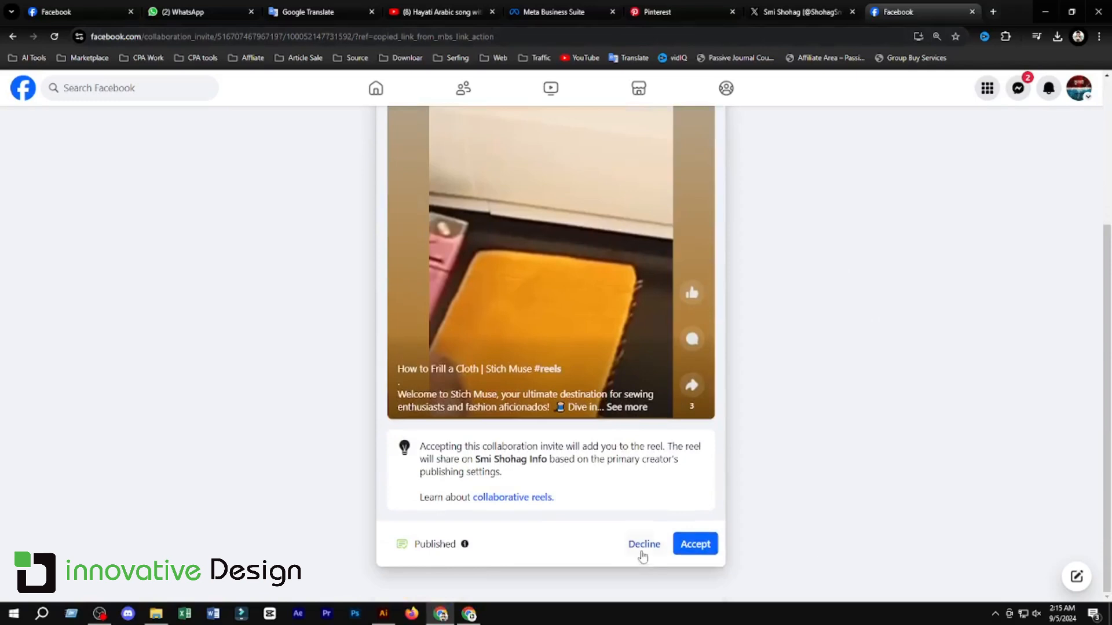
{"action": "left_click", "coordinate": [698, 545]}
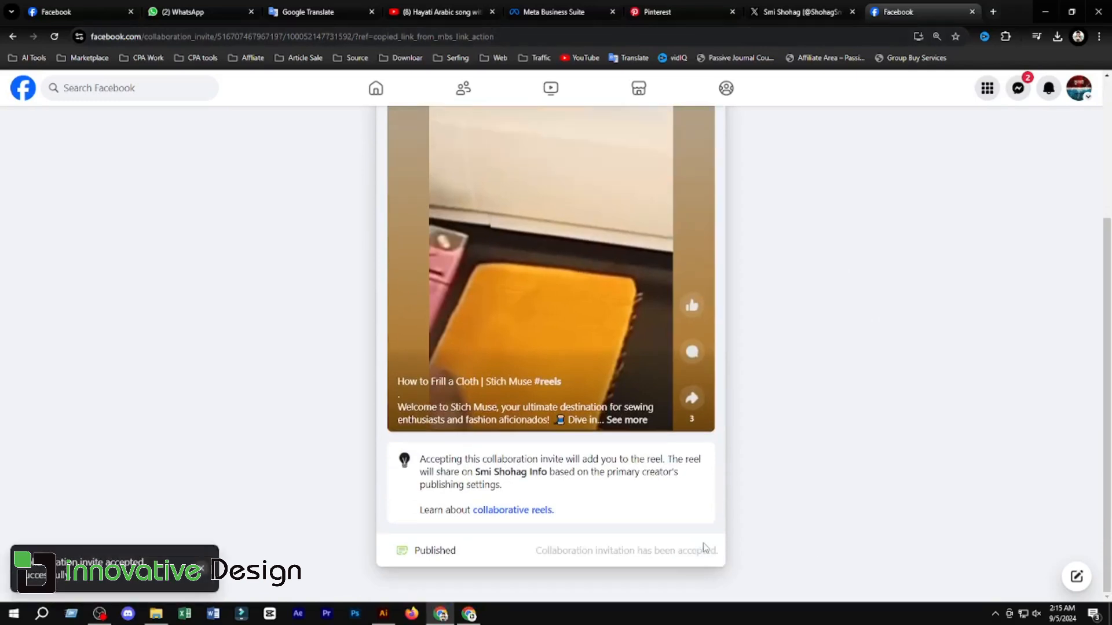
{"action": "scroll", "coordinate": [893, 408], "scroll_direction": "up", "scroll_amount": 3}
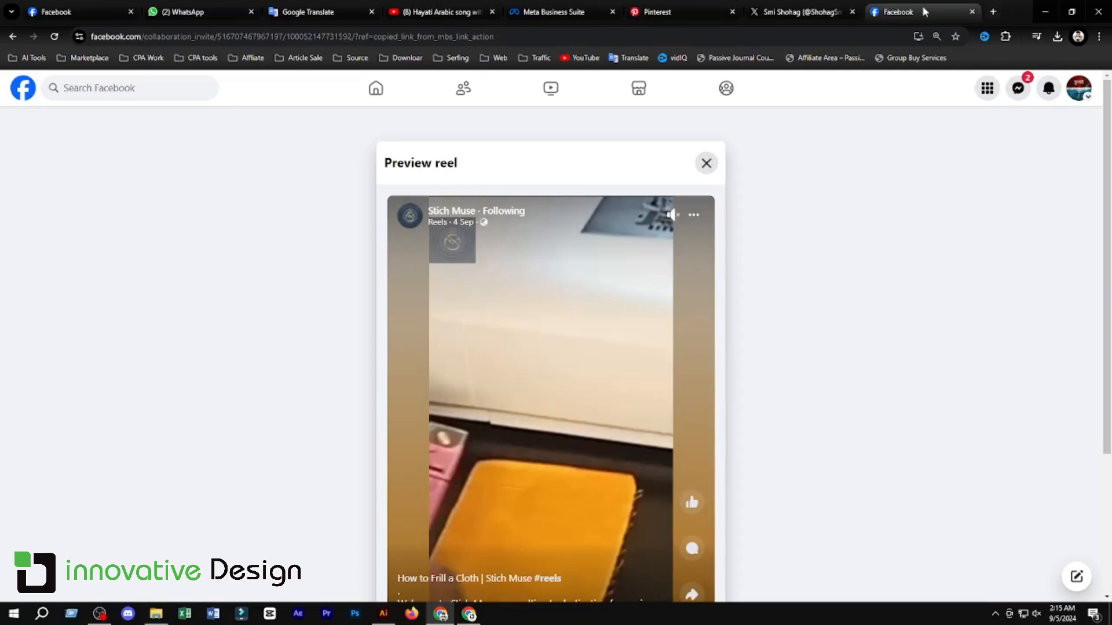
{"action": "left_click", "coordinate": [972, 12]}
Go back to the collaborator's page through Facebook home and check whether its posts include the accepted collaboration reel.
{"action": "left_click", "coordinate": [81, 10]}
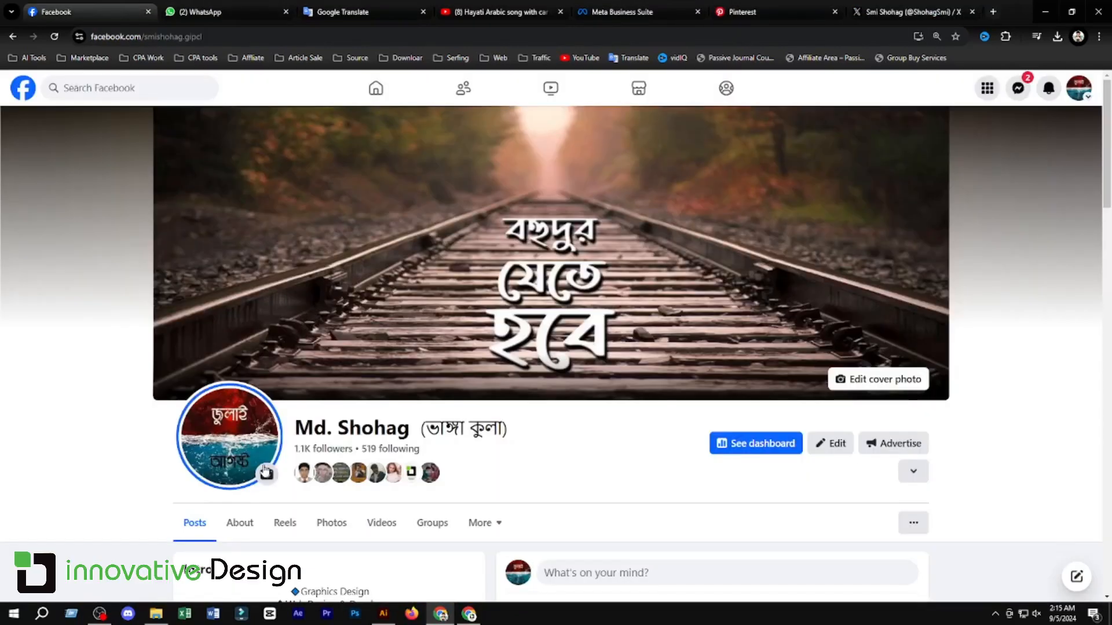
{"action": "left_click", "coordinate": [375, 88]}
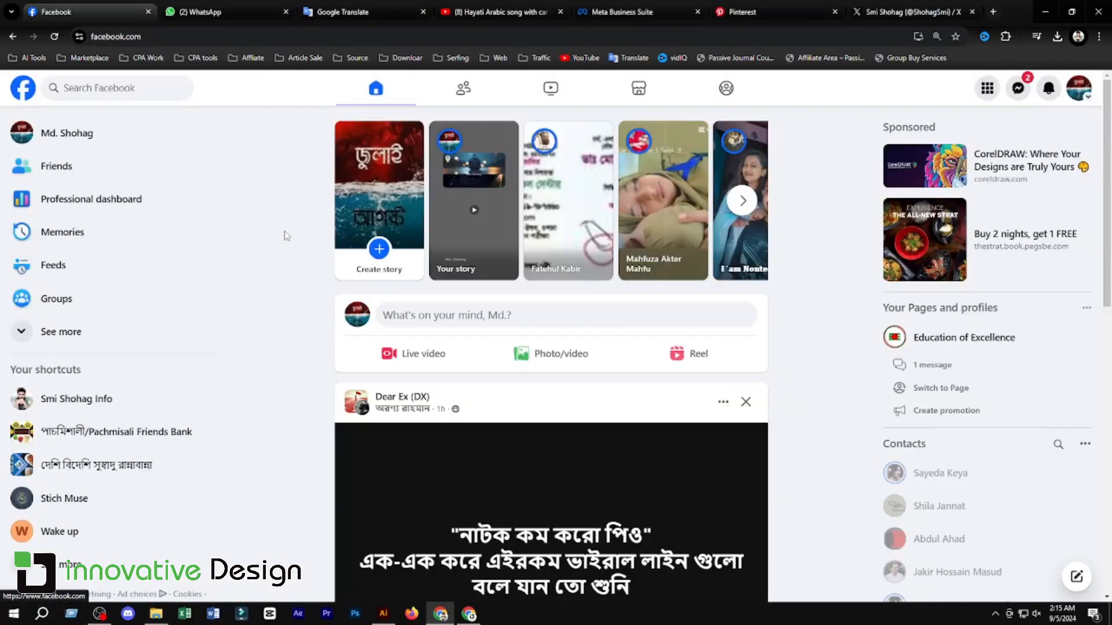
{"action": "left_click", "coordinate": [64, 401]}
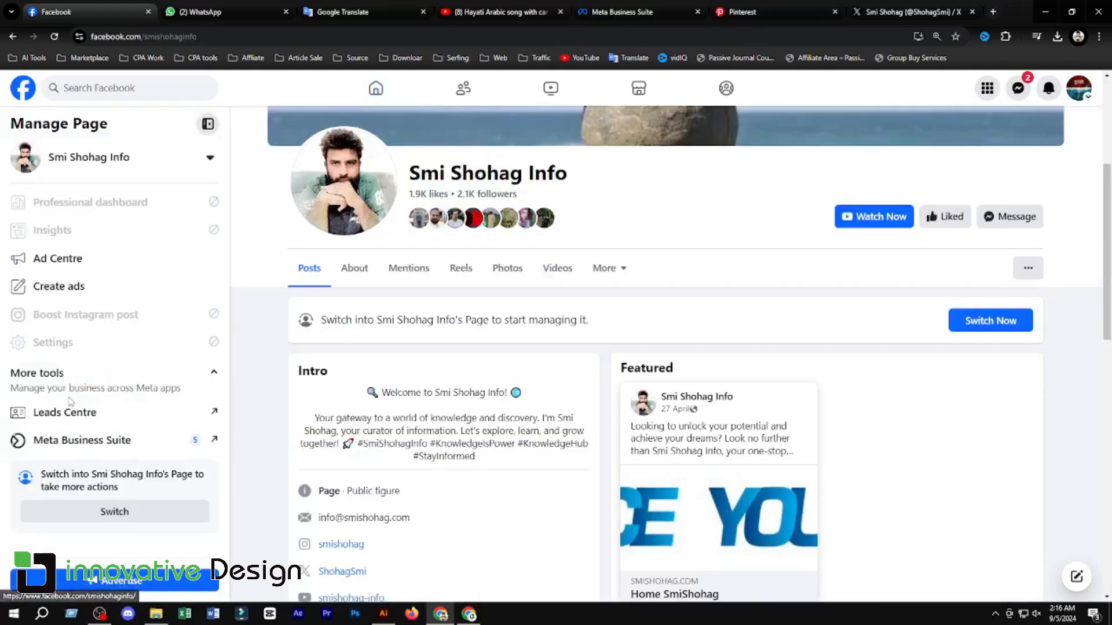
{"action": "scroll", "coordinate": [717, 292], "scroll_direction": "down", "scroll_amount": 7}
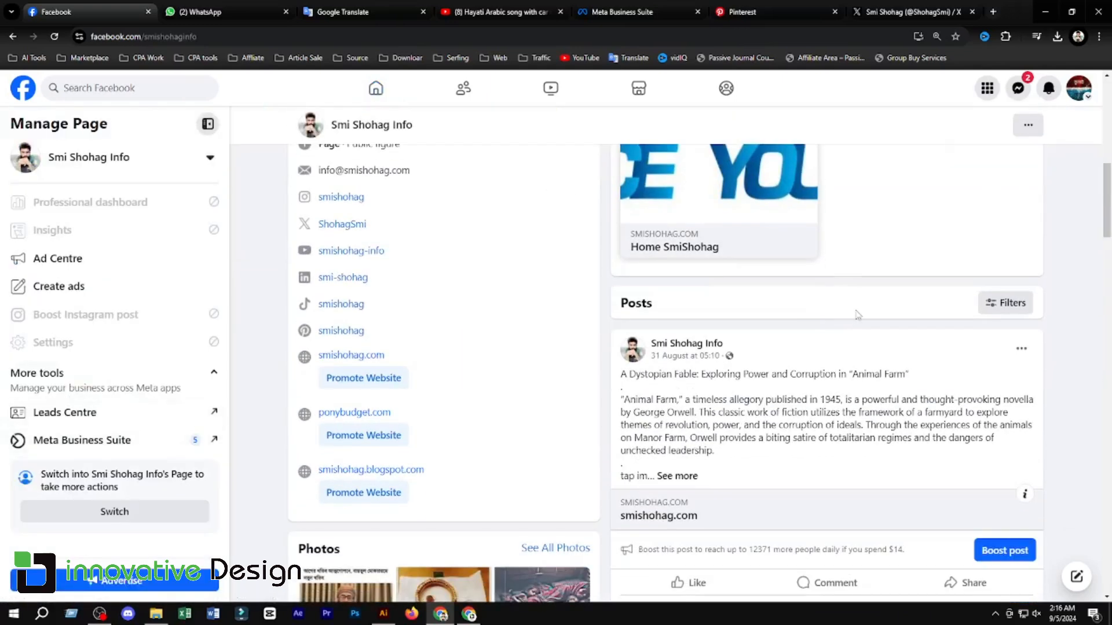
{"action": "scroll", "coordinate": [866, 313], "scroll_direction": "down", "scroll_amount": 3}
{"action": "scroll", "coordinate": [867, 313], "scroll_direction": "down", "scroll_amount": 3}
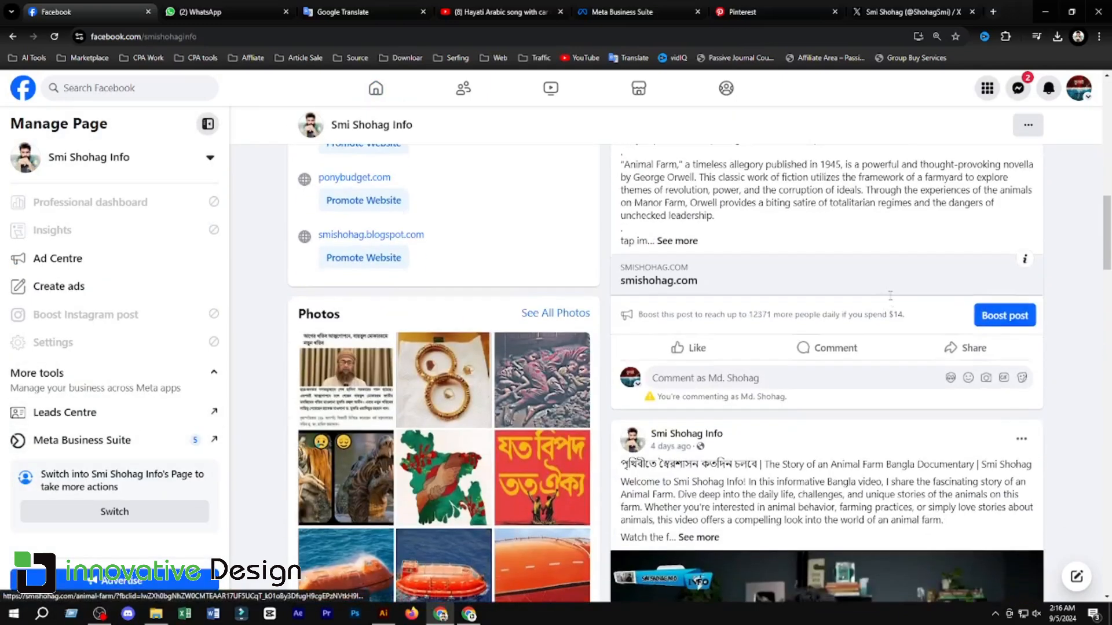
{"action": "scroll", "coordinate": [867, 313], "scroll_direction": "up", "scroll_amount": 15}
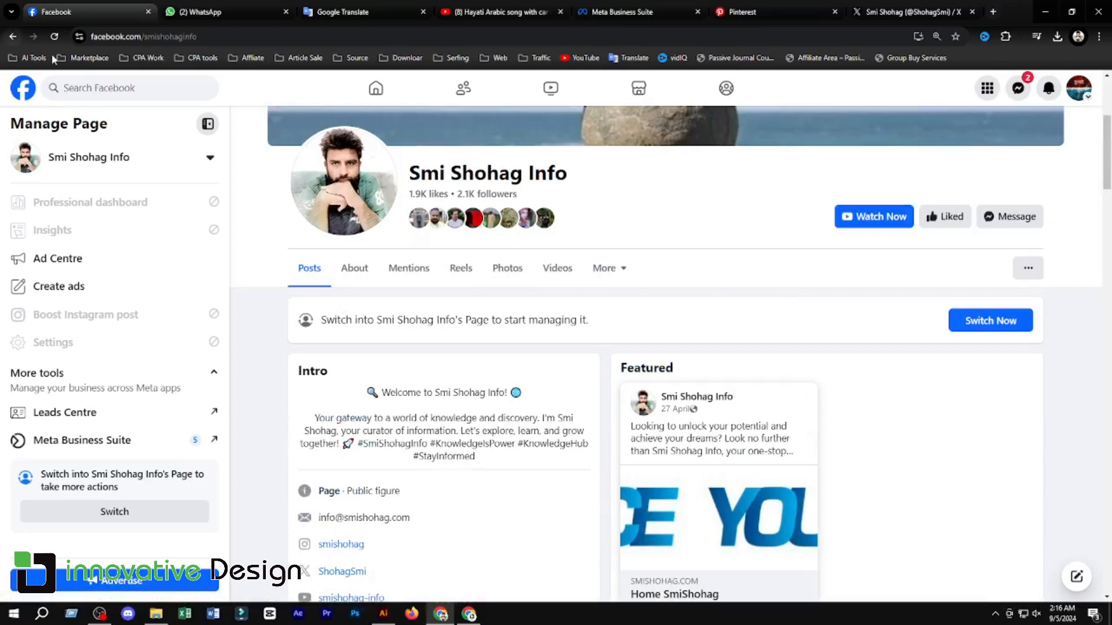
Reload the collaborator's Facebook page and examine the "How to Frill a Cloth" collaboration reel in its posts.
{"action": "left_click", "coordinate": [55, 37]}
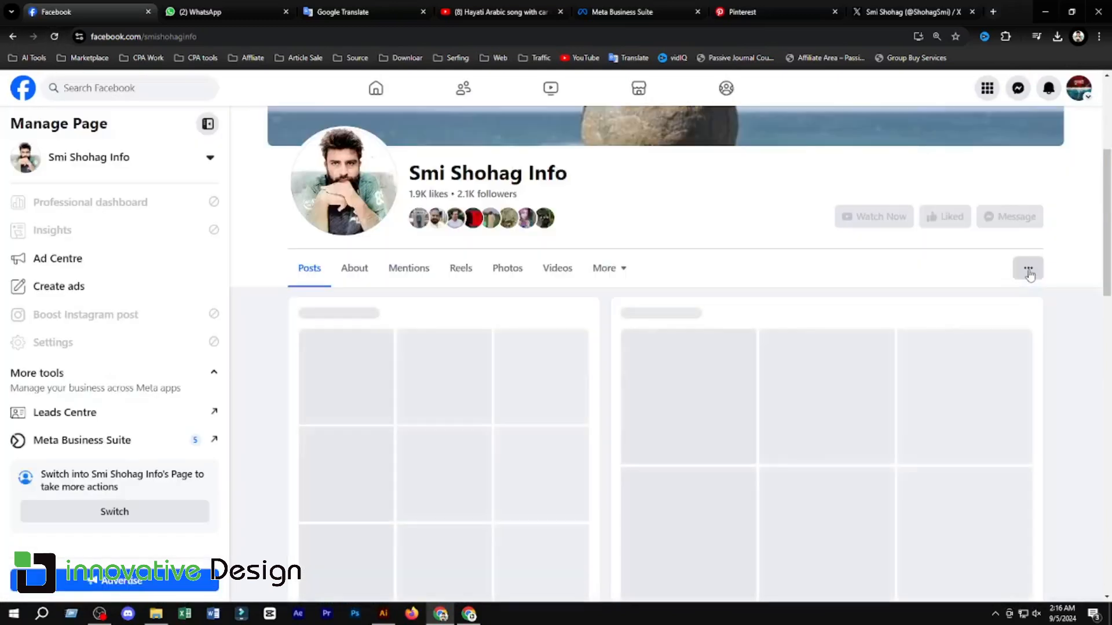
{"action": "scroll", "coordinate": [876, 320], "scroll_direction": "down", "scroll_amount": 8}
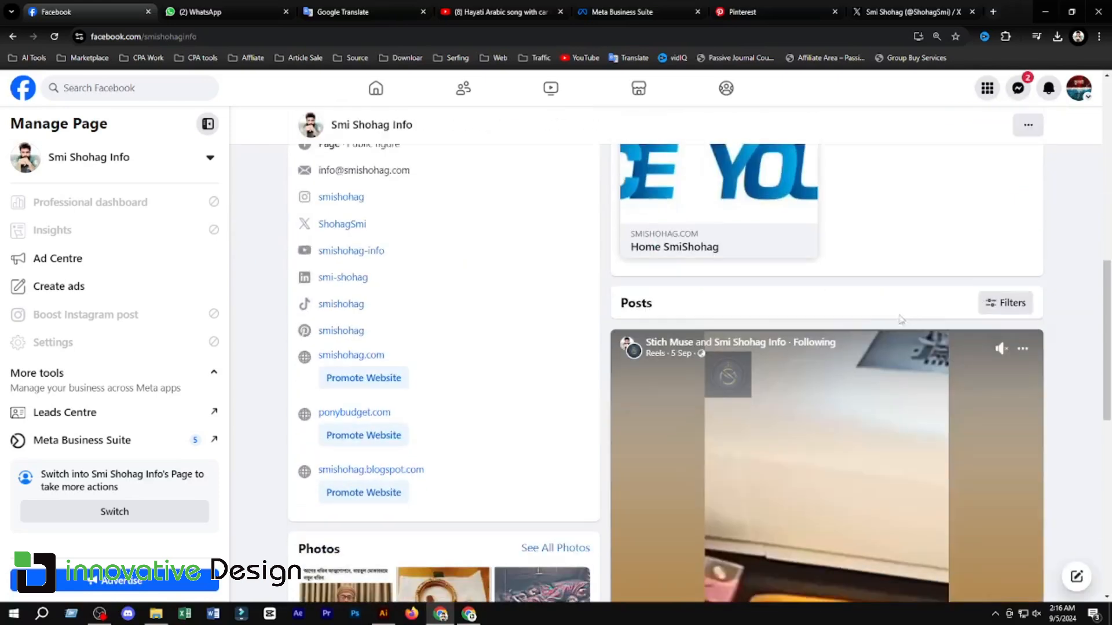
{"action": "scroll", "coordinate": [939, 304], "scroll_direction": "down", "scroll_amount": 4}
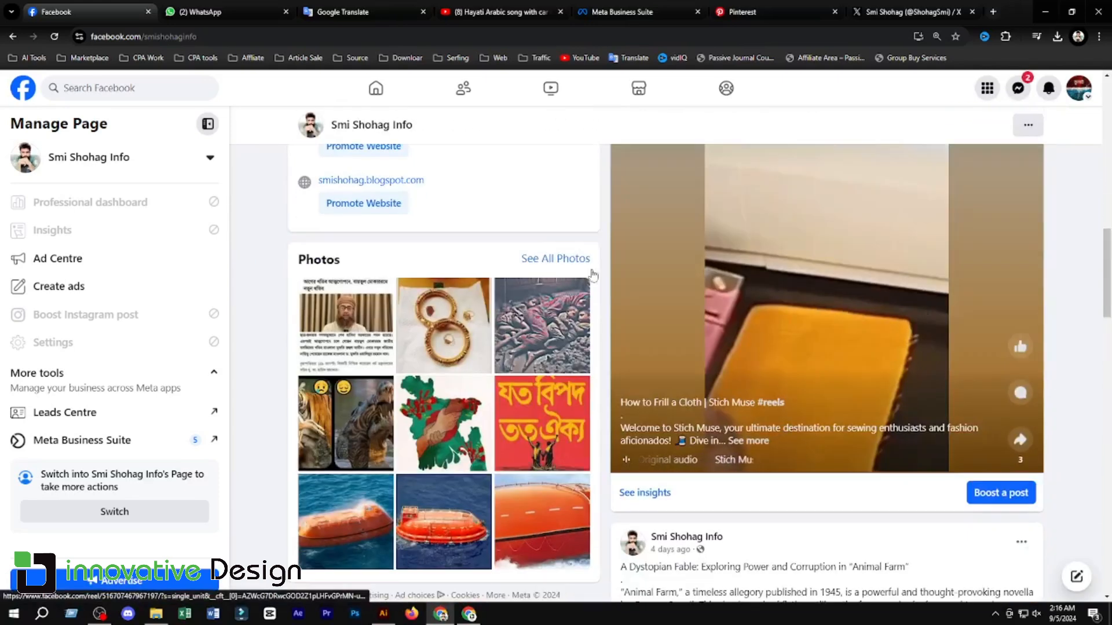
{"action": "scroll", "coordinate": [786, 370], "scroll_direction": "up", "scroll_amount": 4}
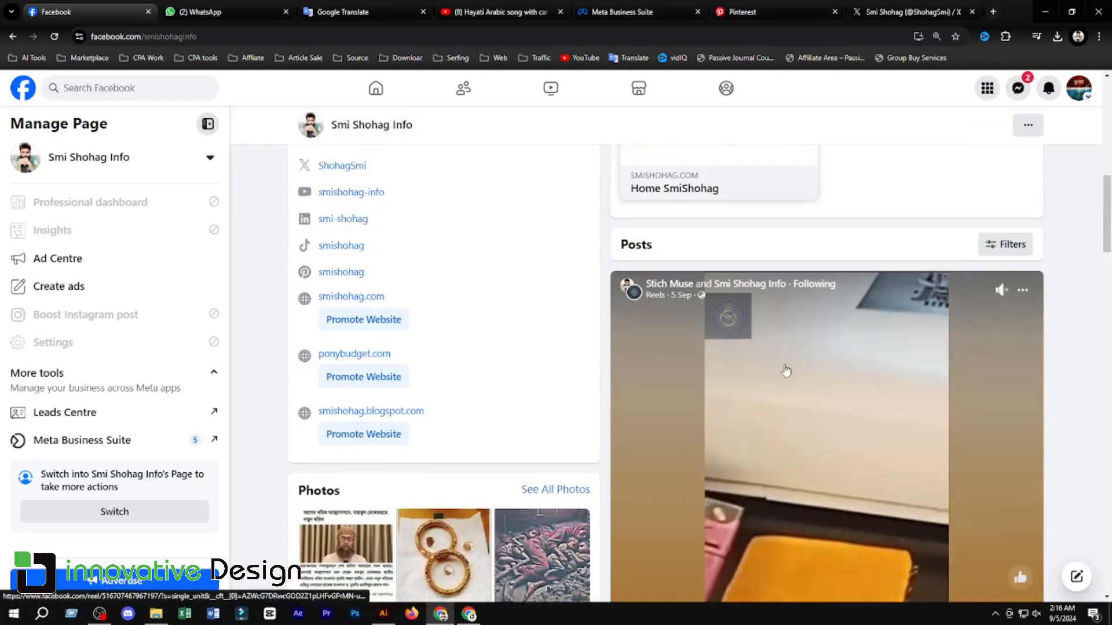
{"action": "scroll", "coordinate": [786, 370], "scroll_direction": "down", "scroll_amount": 4}
{"action": "scroll", "coordinate": [963, 310], "scroll_direction": "up", "scroll_amount": 2}
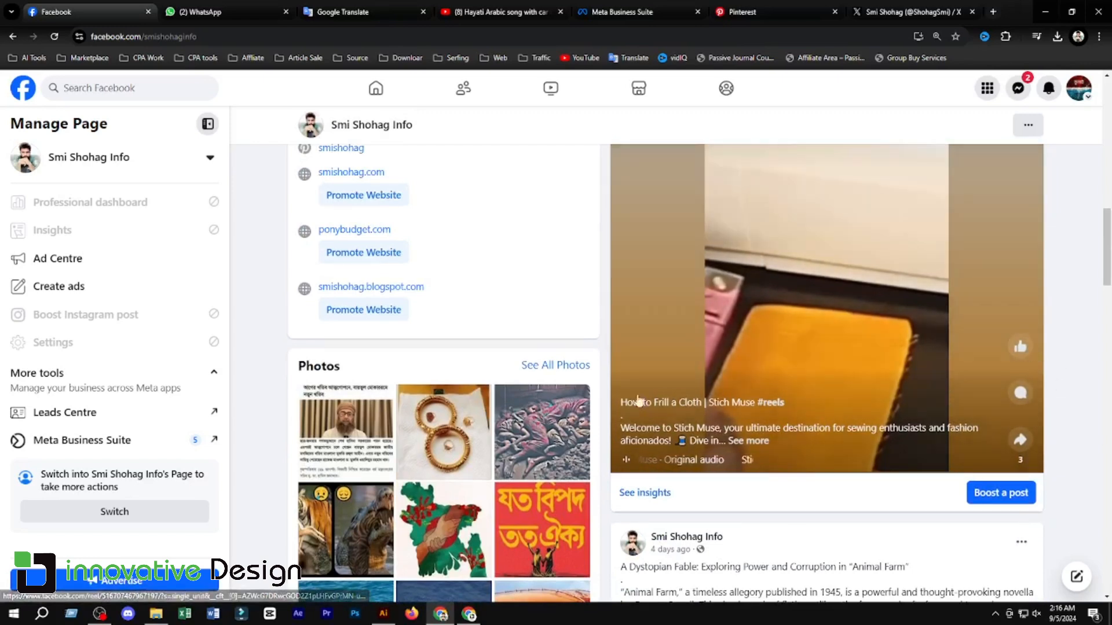
{"action": "scroll", "coordinate": [945, 445], "scroll_direction": "up", "scroll_amount": 3}
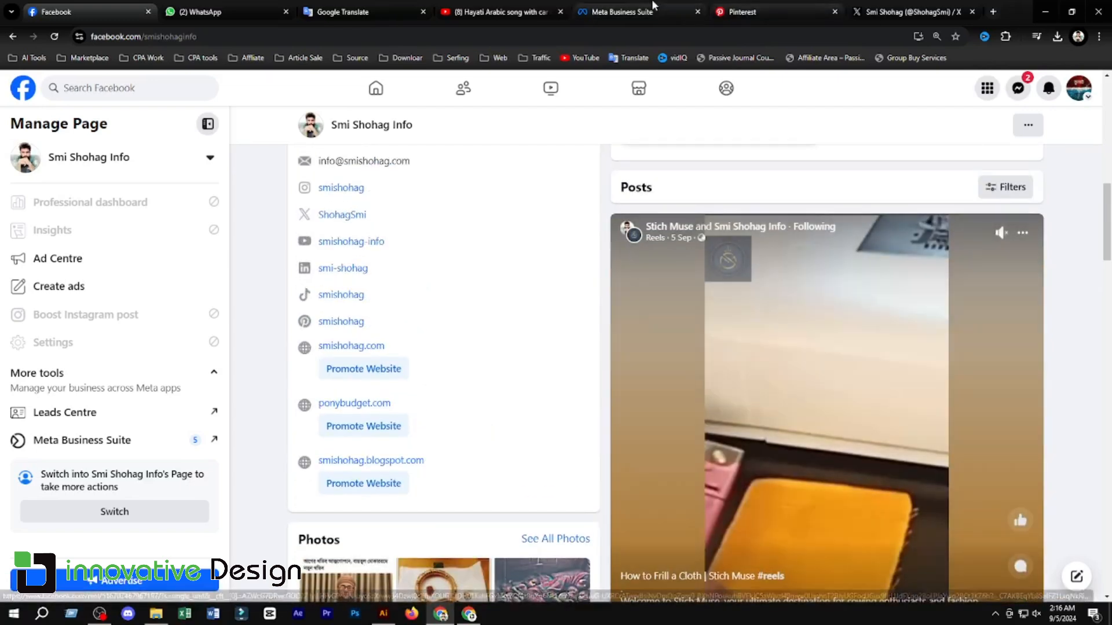
Switch to Meta Business Suite, dismiss the reel's open options and review the Stich Muse home overview.
{"action": "left_click", "coordinate": [620, 12]}
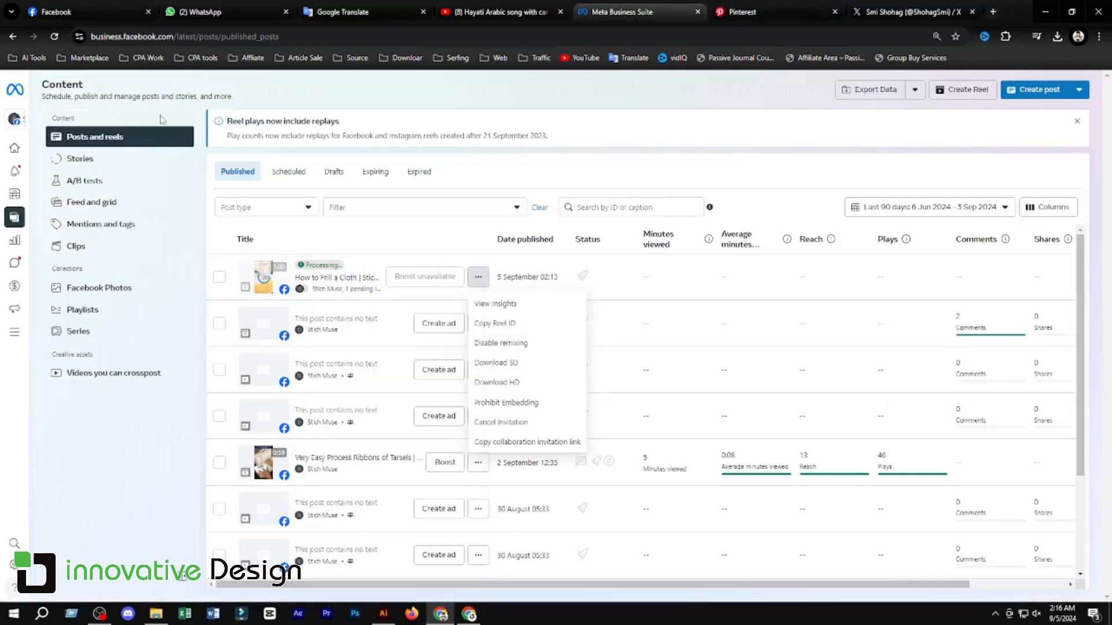
{"action": "left_click", "coordinate": [681, 138]}
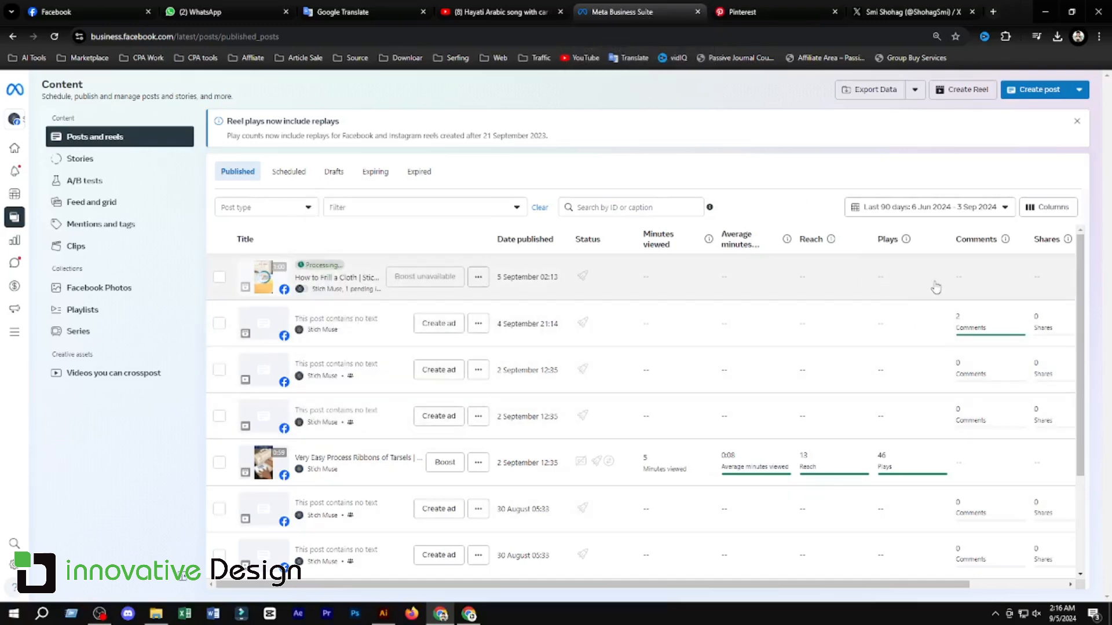
{"action": "left_click", "coordinate": [15, 151]}
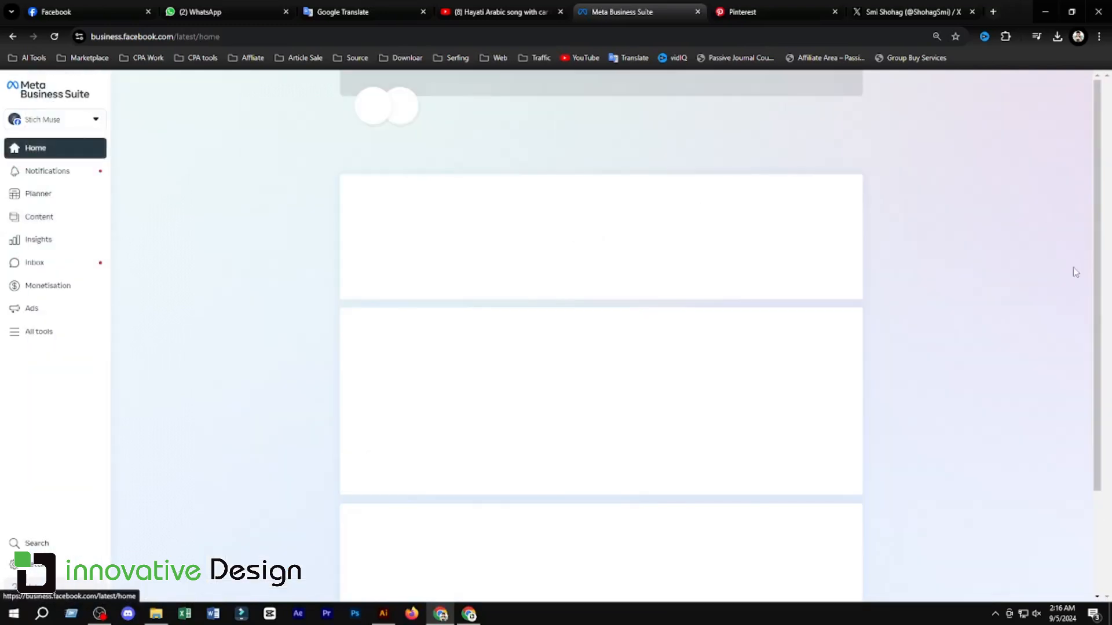
{"action": "scroll", "coordinate": [537, 188], "scroll_direction": "up", "scroll_amount": 3}
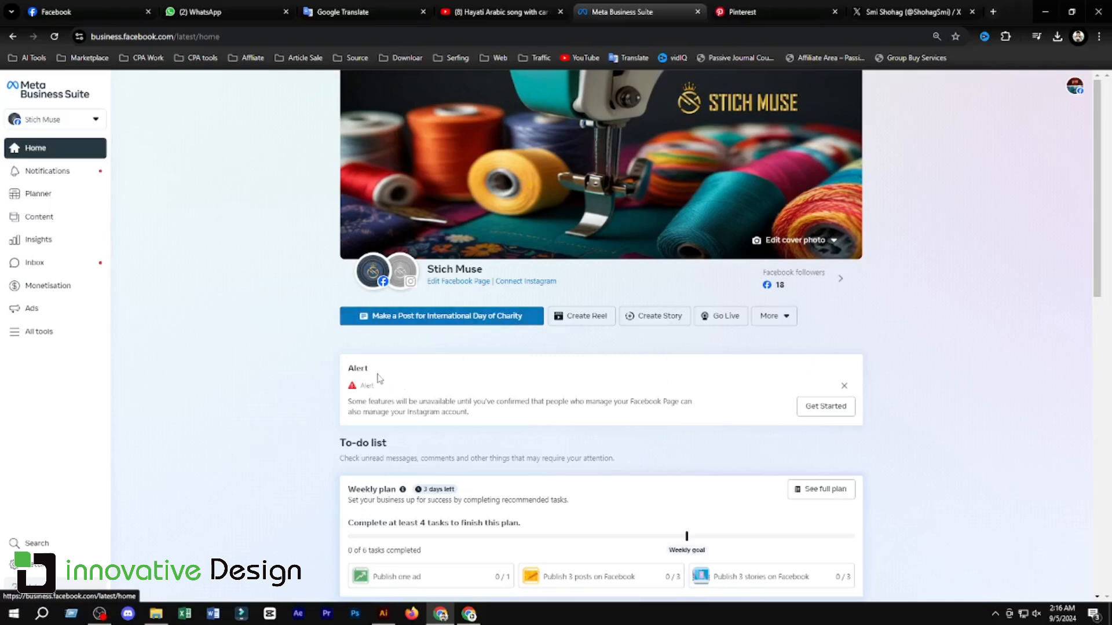
{"action": "scroll", "coordinate": [597, 376], "scroll_direction": "down", "scroll_amount": 1}
{"action": "scroll", "coordinate": [597, 375], "scroll_direction": "down", "scroll_amount": 5}
{"action": "scroll", "coordinate": [558, 262], "scroll_direction": "up", "scroll_amount": 5}
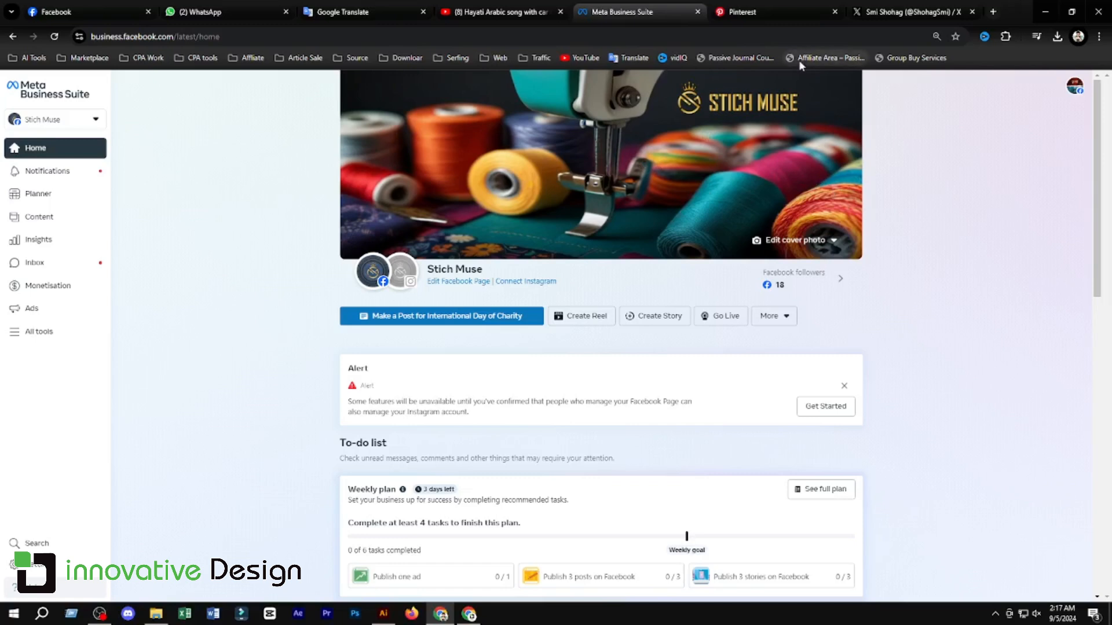
Switch to the short's video details in YouTube Studio and copy its full title.
{"action": "left_click", "coordinate": [911, 13]}
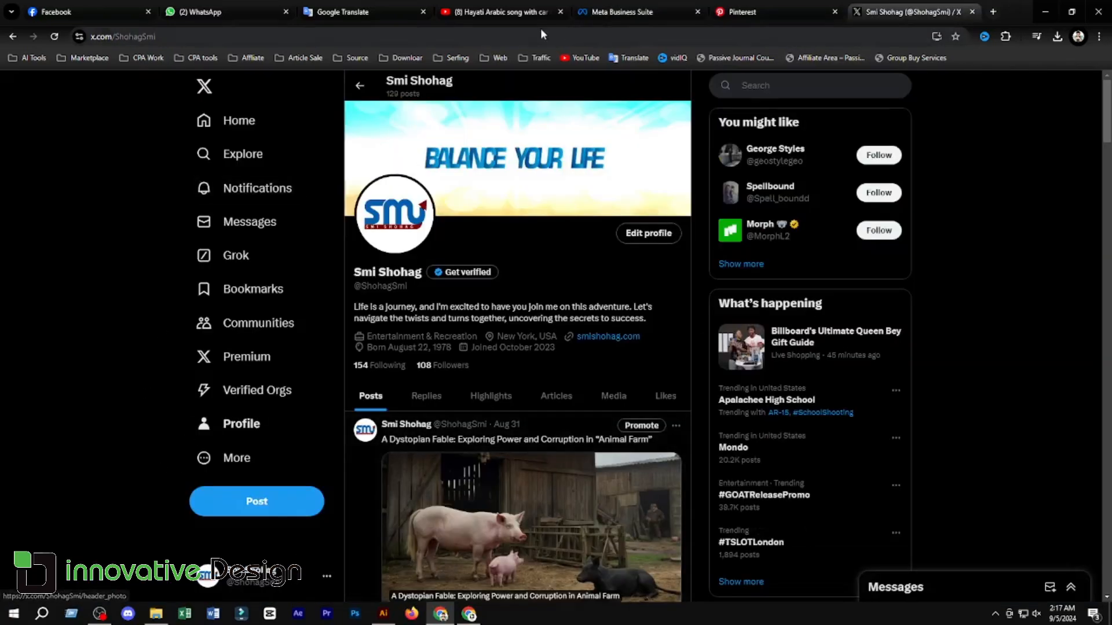
{"action": "left_click", "coordinate": [469, 614]}
{"action": "left_click", "coordinate": [226, 168]}
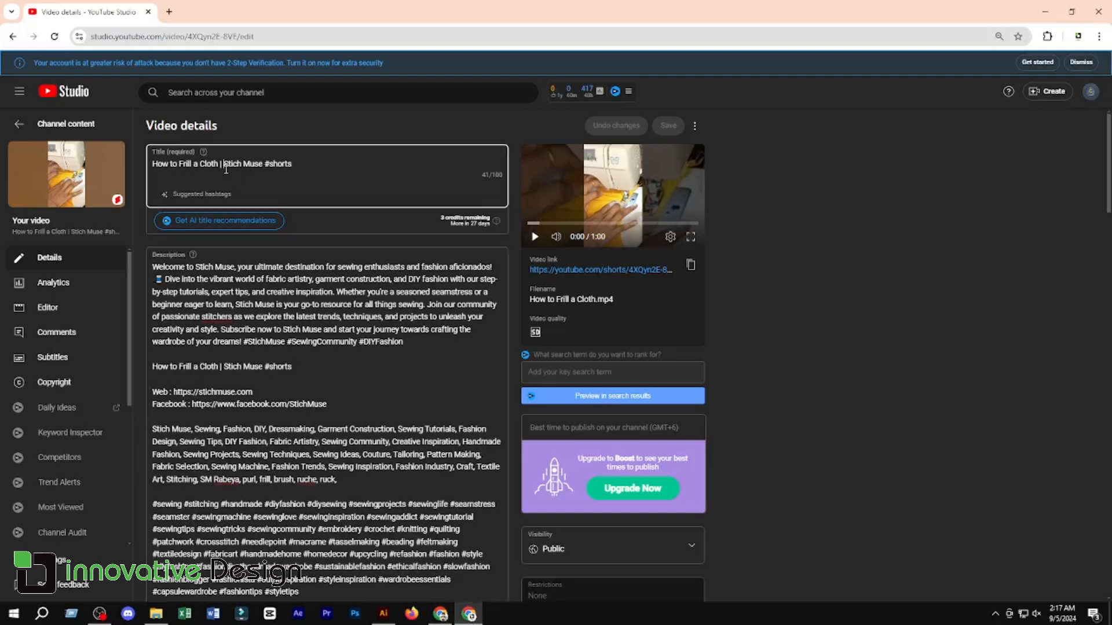
{"action": "left_click_drag", "start_coordinate": [278, 166], "coordinate": [150, 168]}
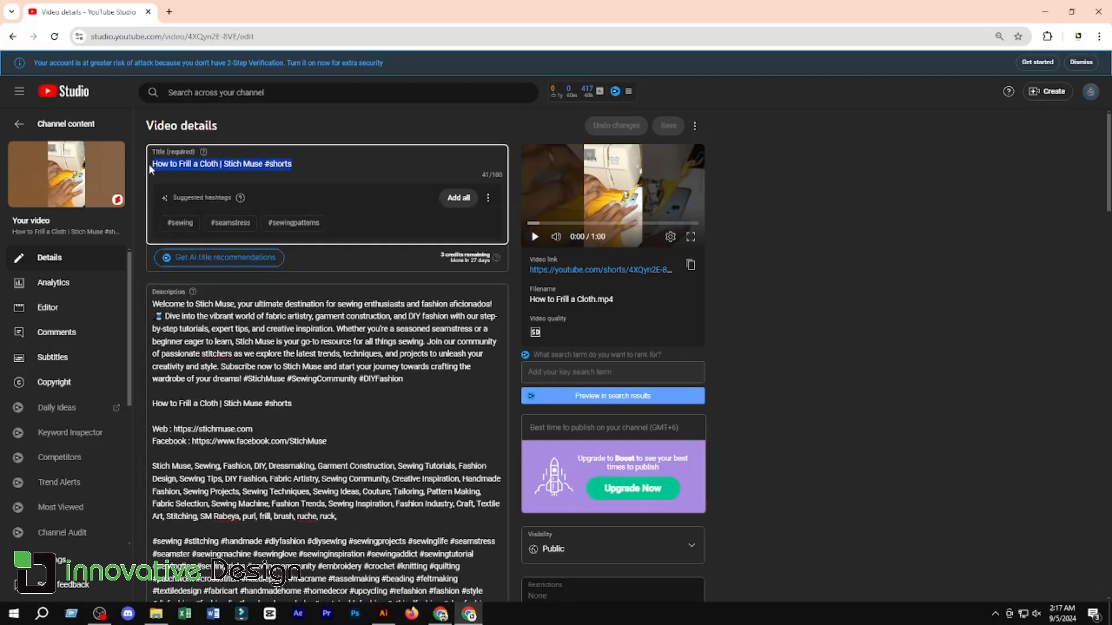
{"action": "right_click", "coordinate": [157, 165]}
{"action": "left_click", "coordinate": [186, 224]}
Return to X and start a new post with the copied title "How to Frill a Cloth | Stich Muse #shorts".
{"action": "left_click", "coordinate": [433, 621]}
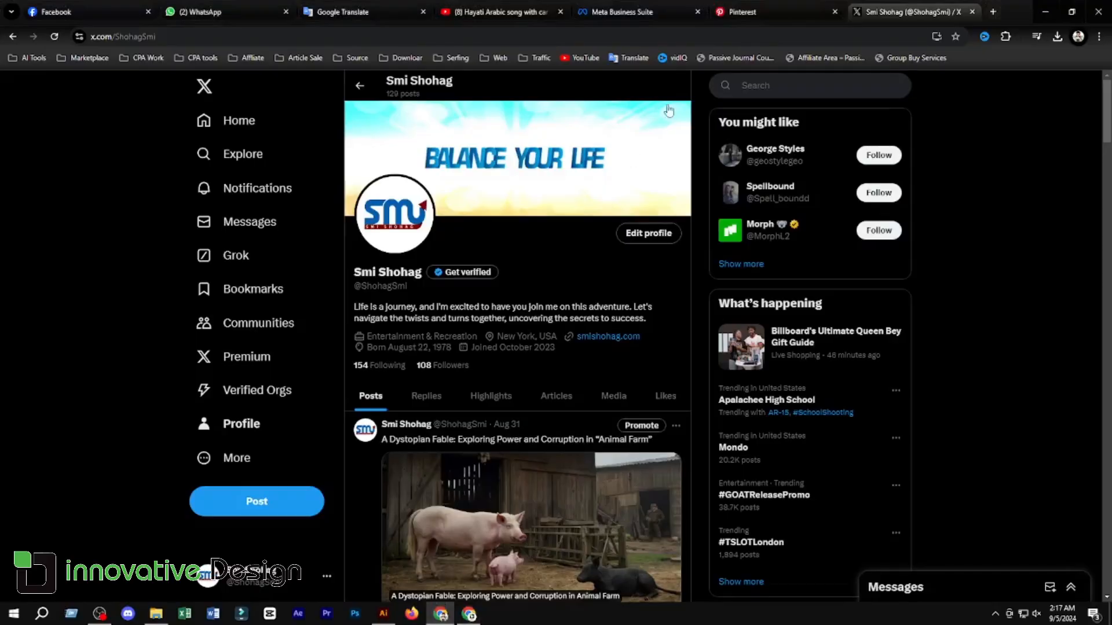
{"action": "left_click", "coordinate": [262, 512]}
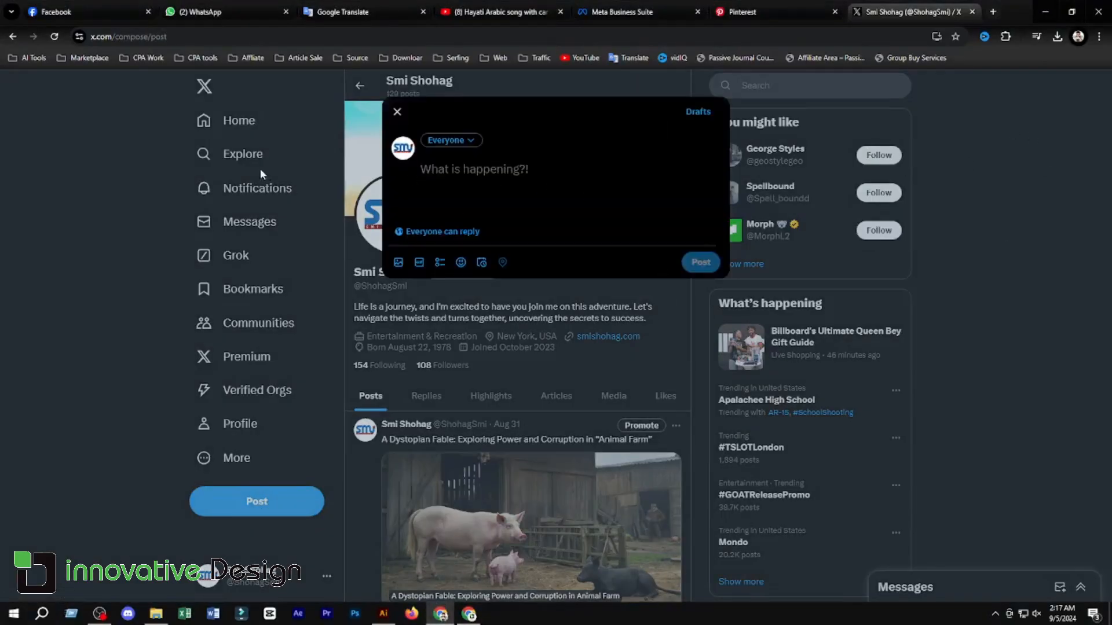
{"action": "right_click", "coordinate": [438, 170]}
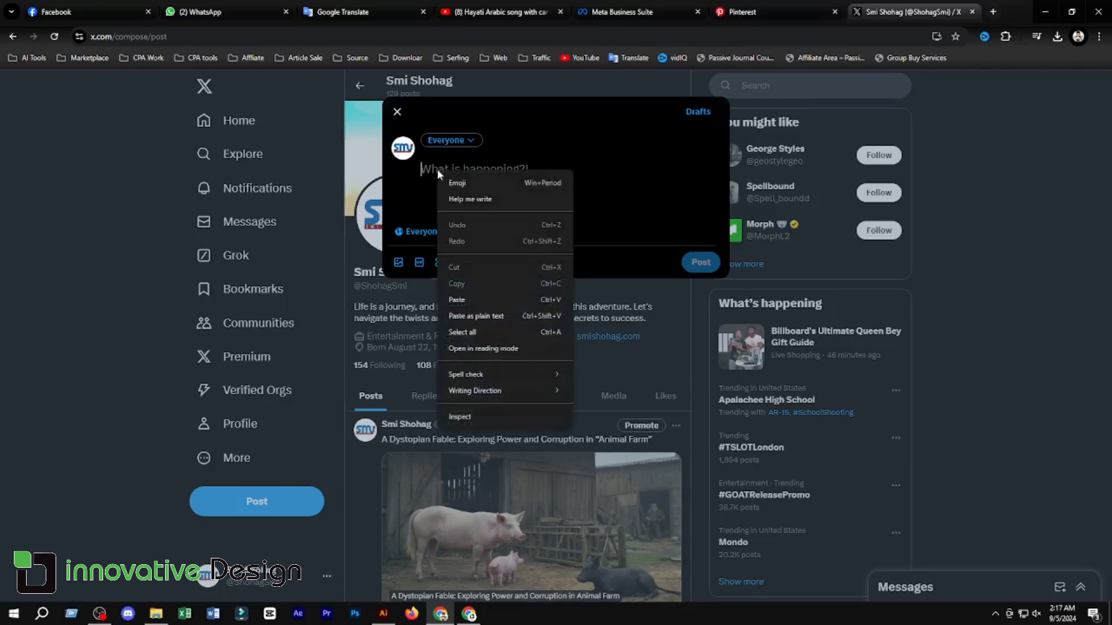
{"action": "left_click", "coordinate": [465, 299]}
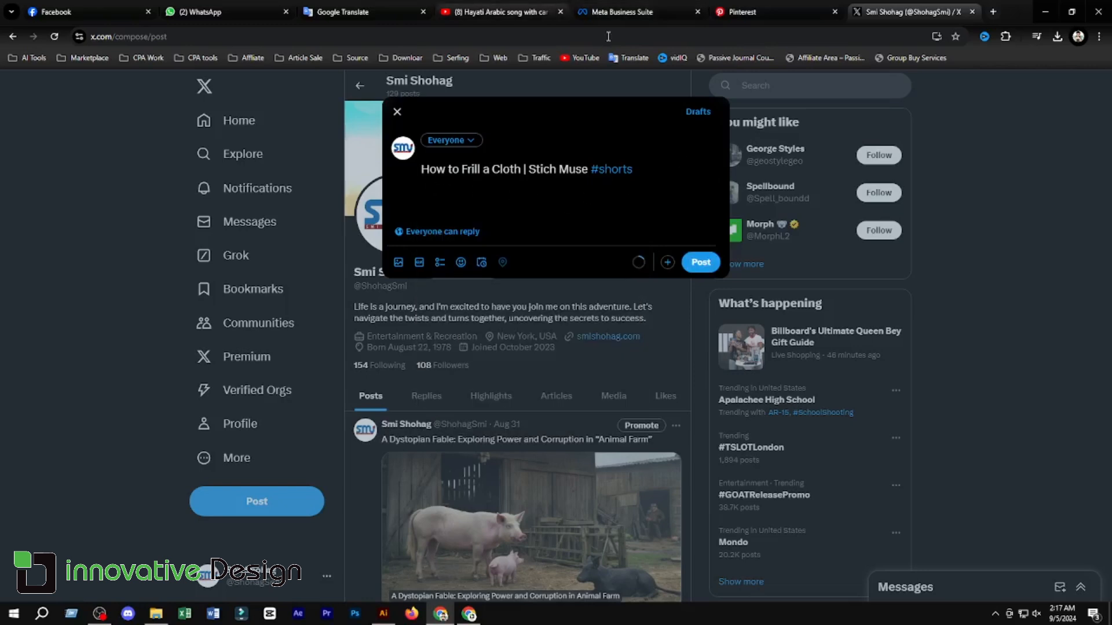
Copy the short's video link from YouTube Studio and paste it below the title in the X post draft.
{"action": "left_click", "coordinate": [453, 618]}
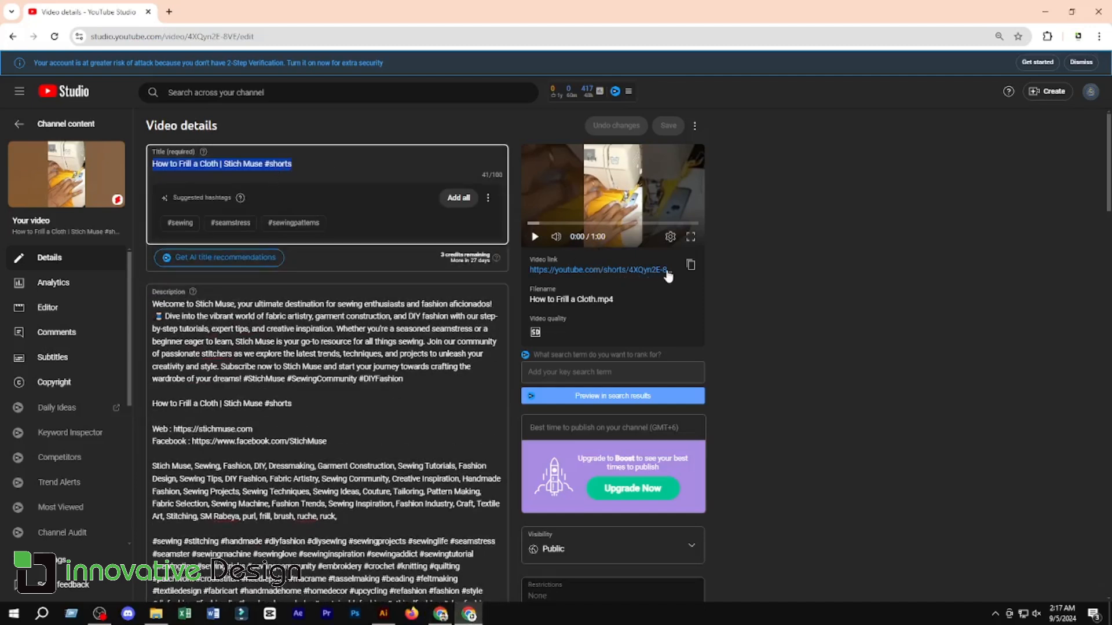
{"action": "left_click", "coordinate": [692, 268]}
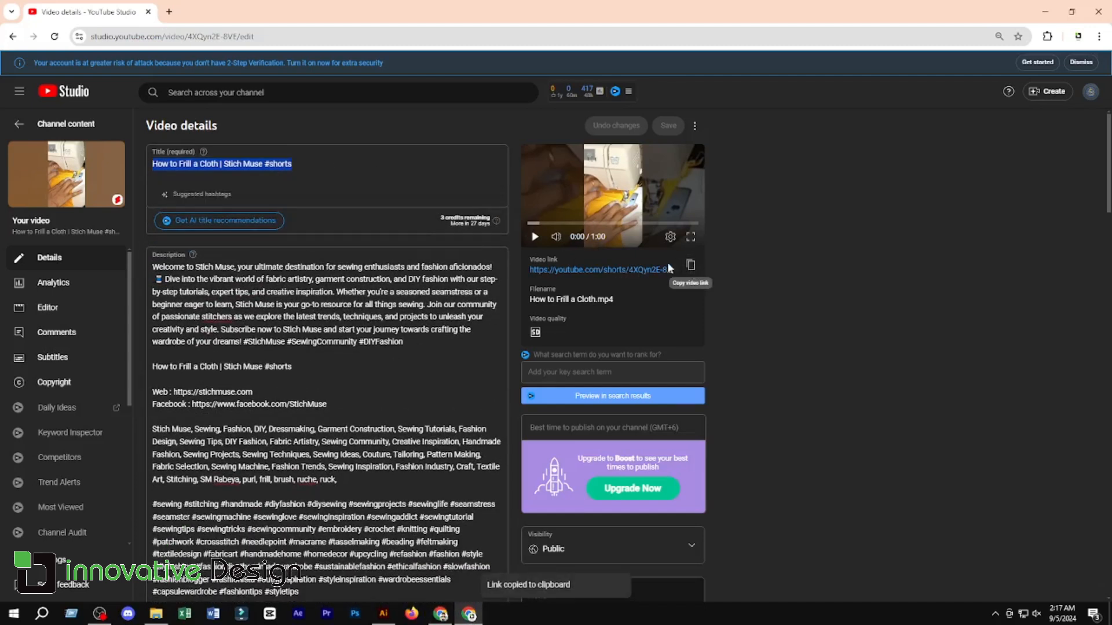
{"action": "left_click", "coordinate": [469, 615]}
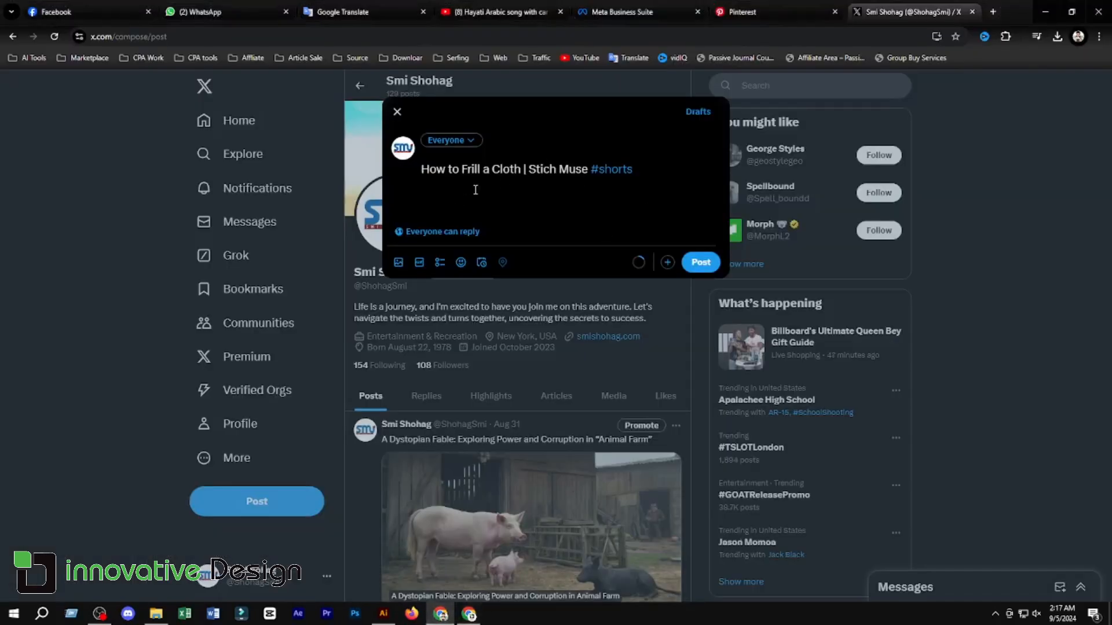
{"action": "right_click", "coordinate": [440, 186]}
{"action": "left_click", "coordinate": [466, 316]}
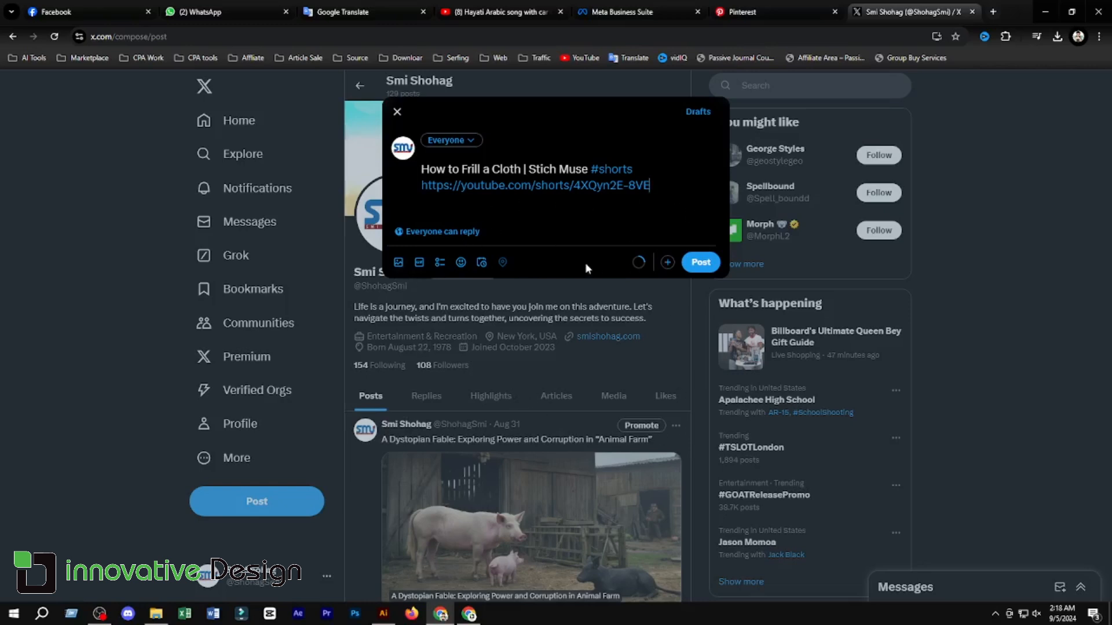
Publish the X post and check it with its video preview on the profile.
{"action": "left_click", "coordinate": [714, 260]}
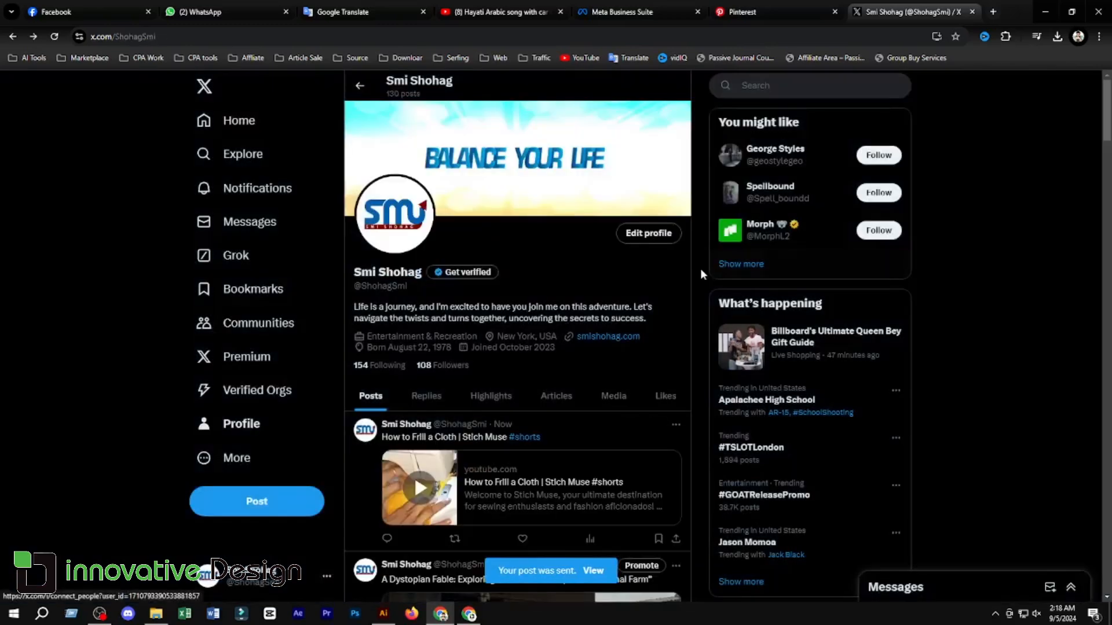
{"action": "scroll", "coordinate": [558, 397], "scroll_direction": "down", "scroll_amount": 3}
{"action": "scroll", "coordinate": [470, 286], "scroll_direction": "up", "scroll_amount": 2}
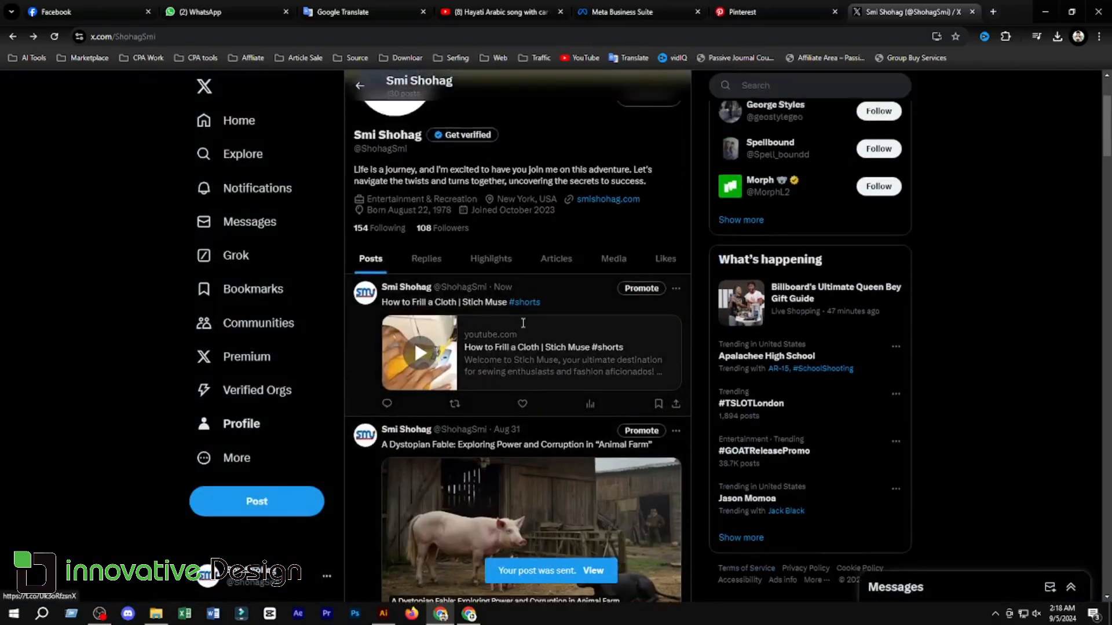
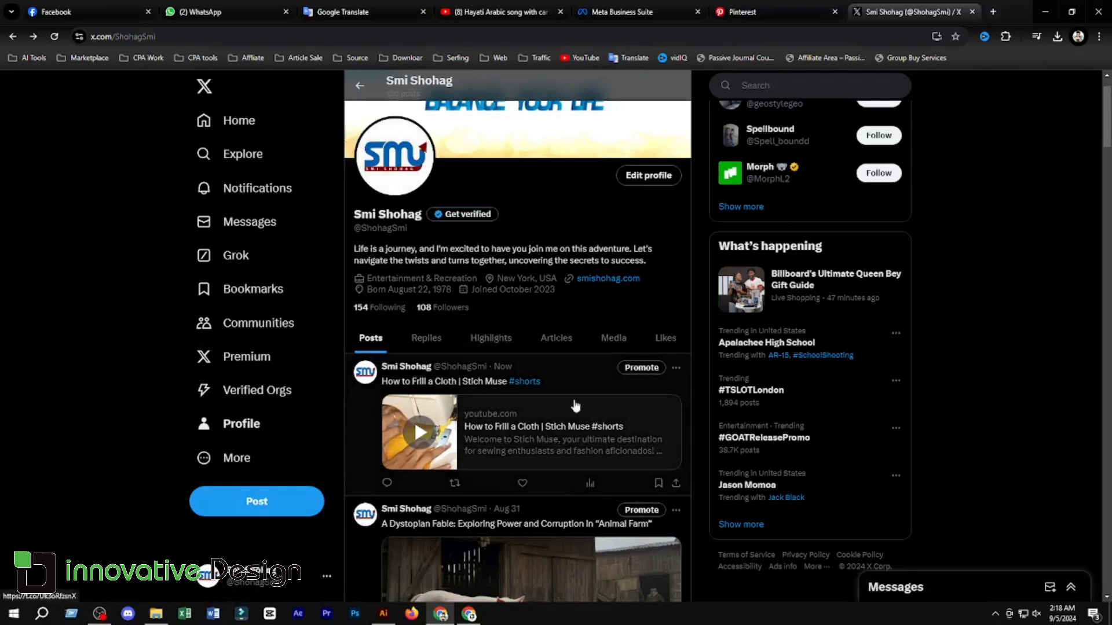
{"action": "scroll", "coordinate": [493, 374], "scroll_direction": "up", "scroll_amount": 1}
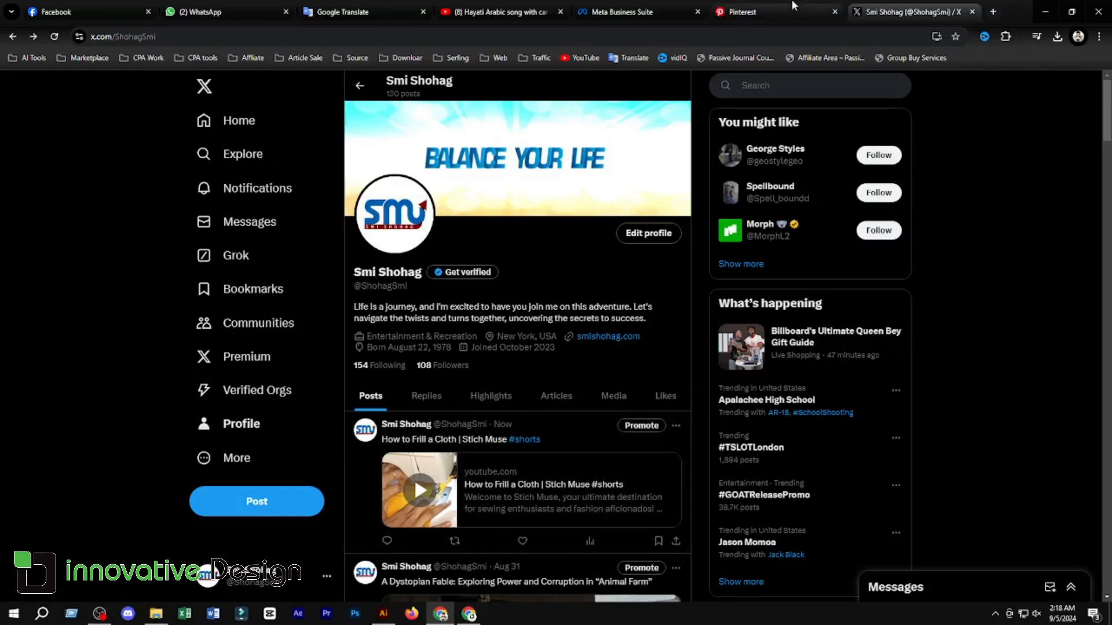
Switch to Pinterest and open the organic Create Pin page from the Business Hub.
{"action": "left_click", "coordinate": [796, 10]}
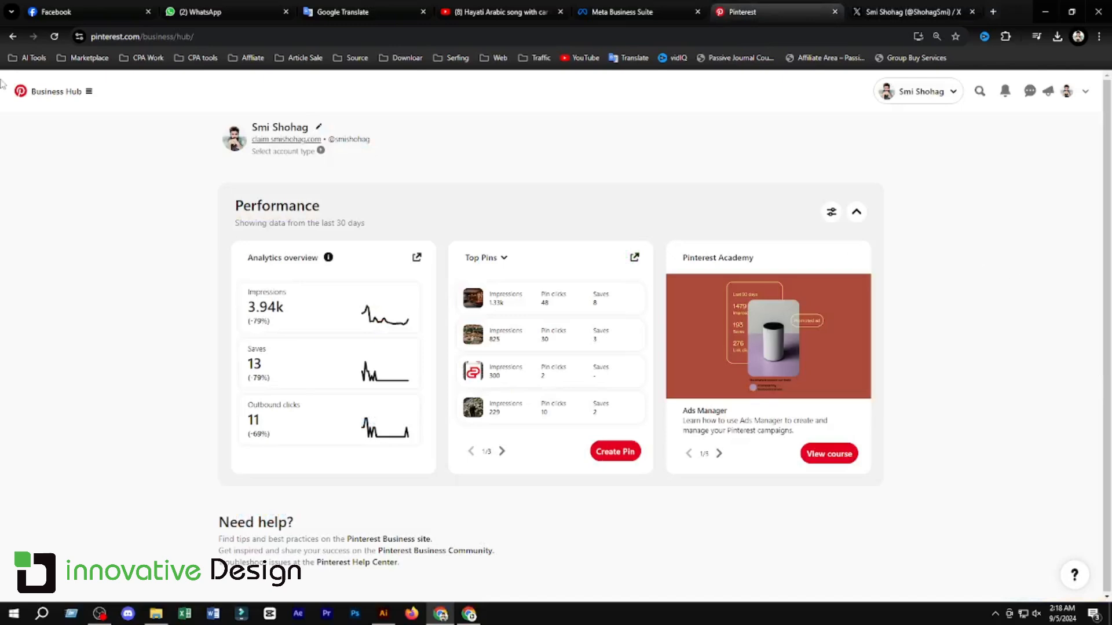
{"action": "left_click", "coordinate": [56, 93]}
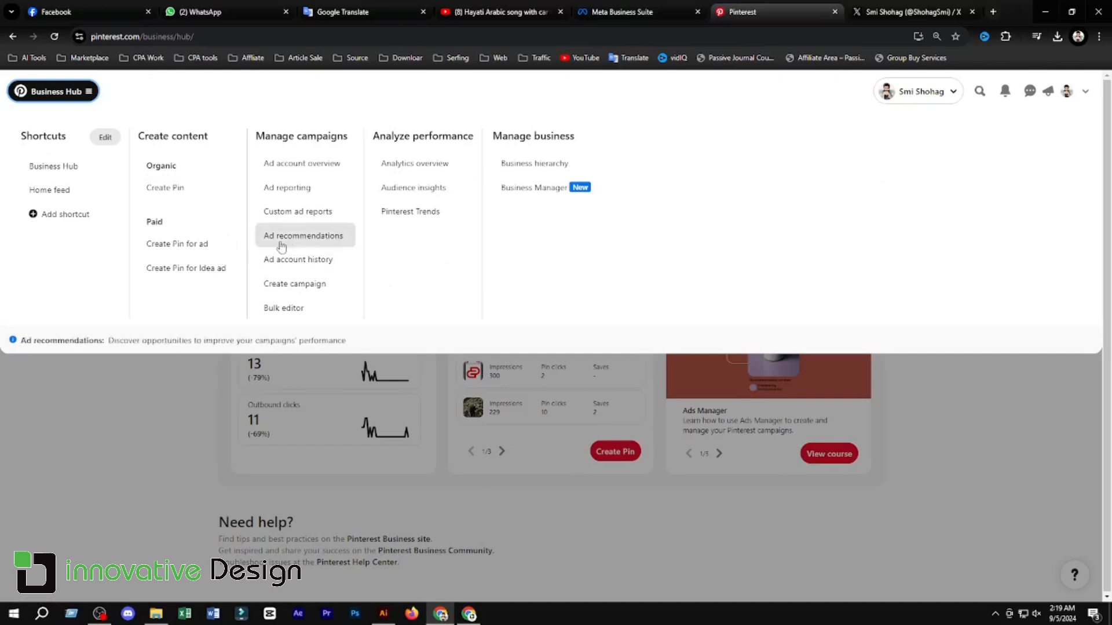
{"action": "left_click", "coordinate": [164, 188]}
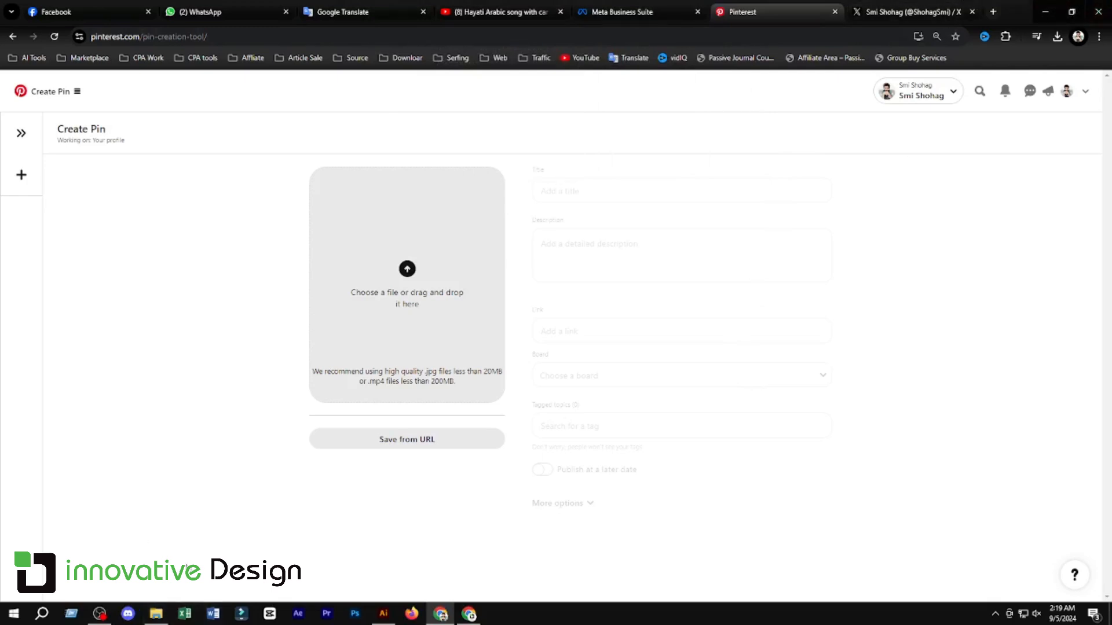
Play the "How to Frill a Cloth" video from the Reel folder, pause it at about 0:53 and minimize the player.
{"action": "left_click", "coordinate": [149, 617]}
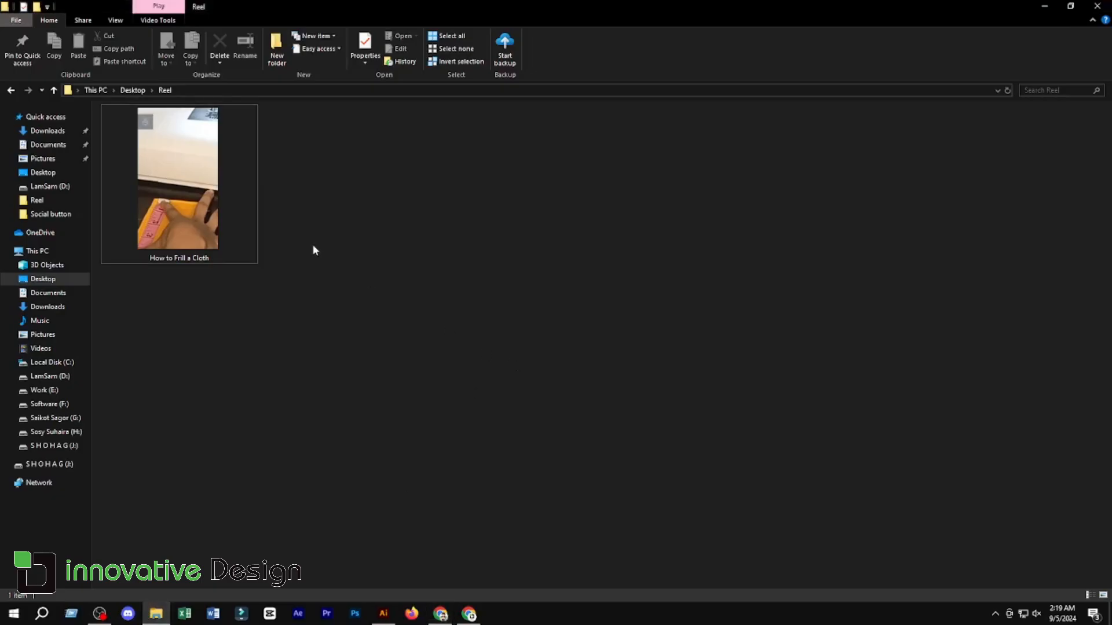
{"action": "double_click", "coordinate": [173, 214]}
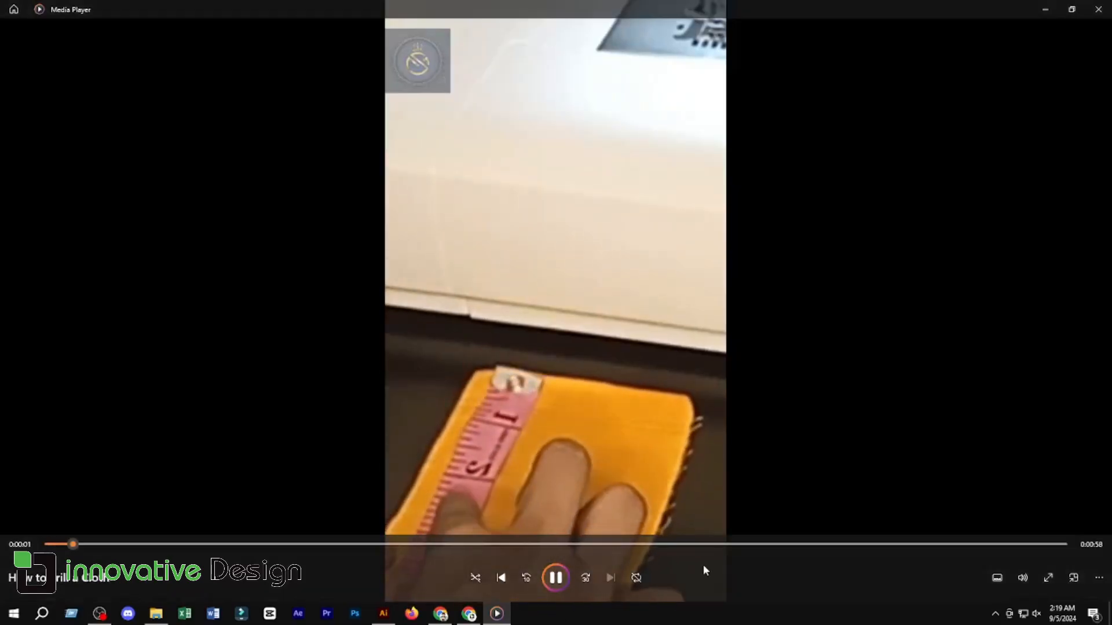
{"action": "left_click", "coordinate": [890, 544]}
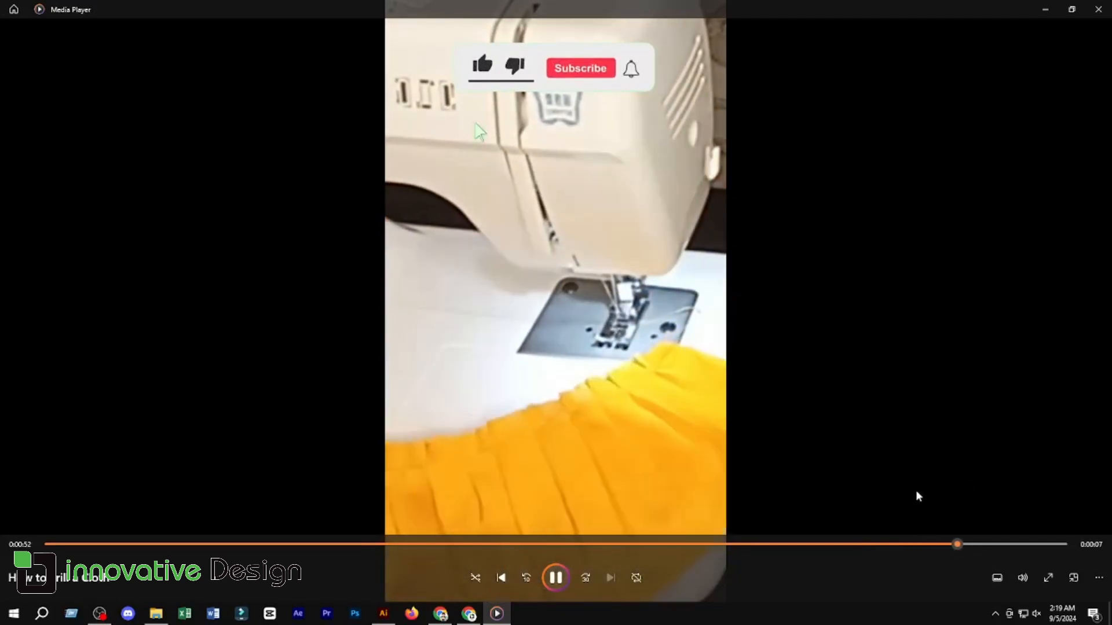
{"action": "key", "text": "space"}
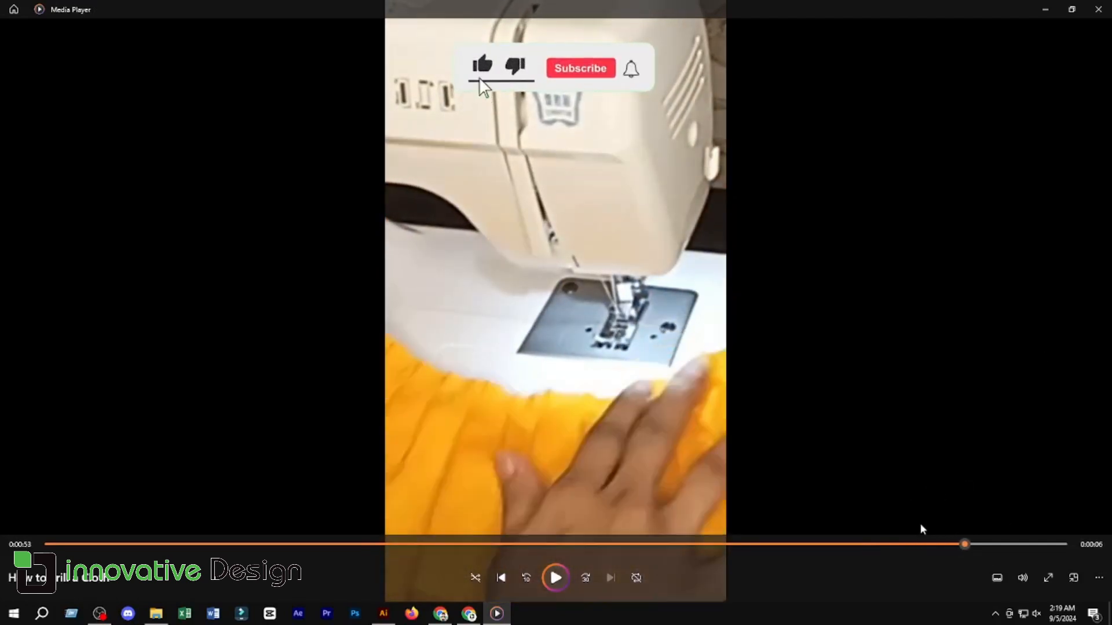
{"action": "left_click", "coordinate": [968, 545]}
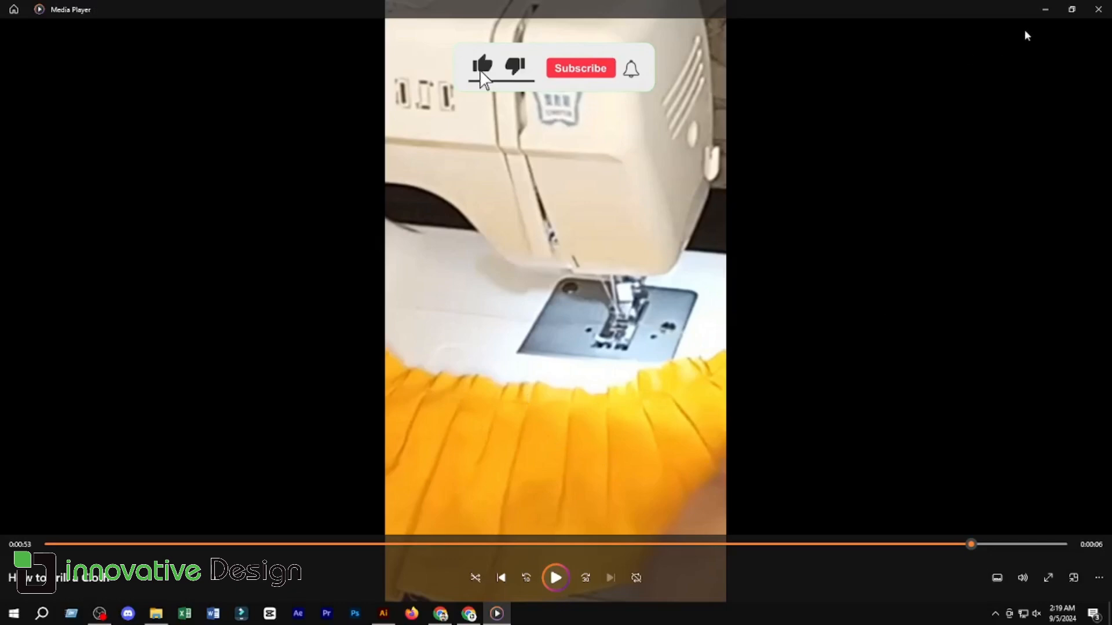
{"action": "left_click", "coordinate": [1045, 10]}
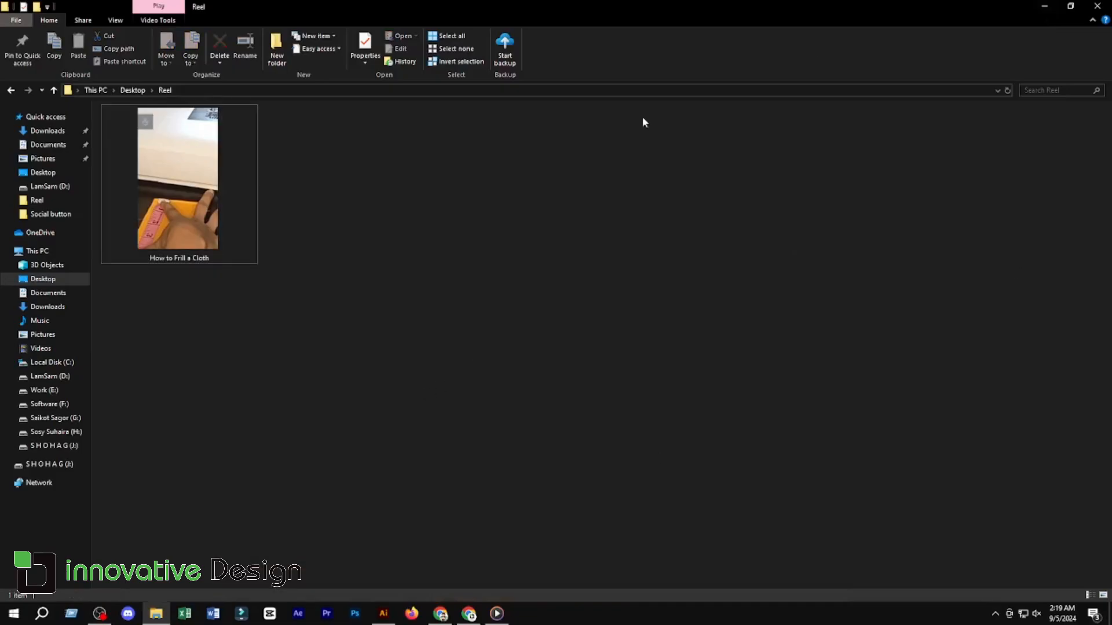
Minimize the open windows to reach the desktop and open the maxresdefault image for editing in a maximized Paint window.
{"action": "left_click", "coordinate": [1046, 10]}
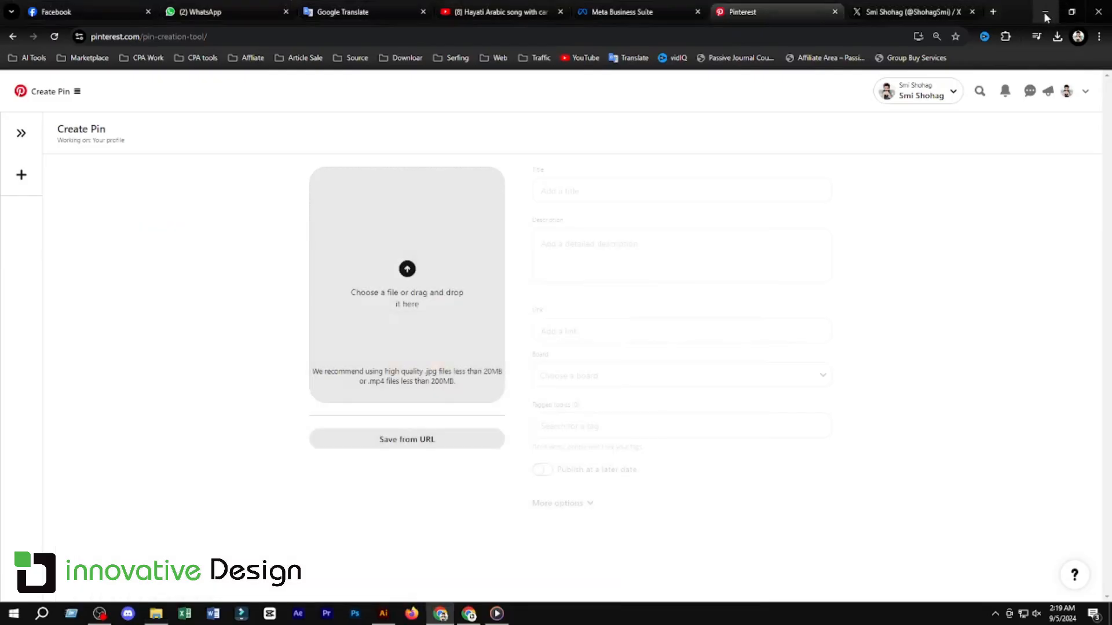
{"action": "left_click", "coordinate": [1045, 6]}
{"action": "left_click", "coordinate": [1047, 7]}
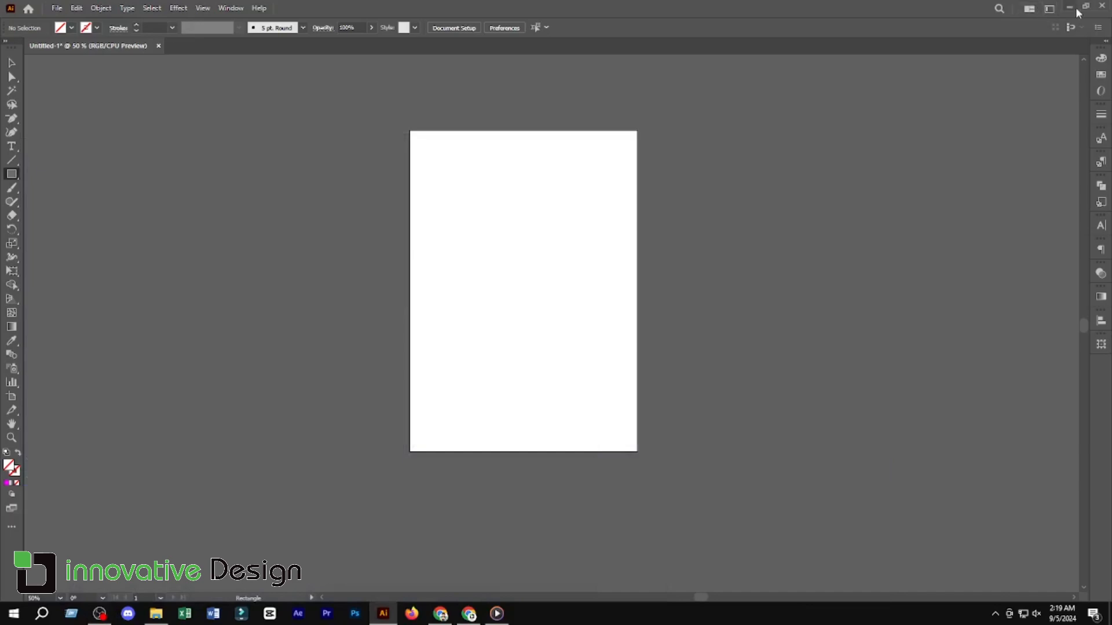
{"action": "left_click", "coordinate": [1048, 7]}
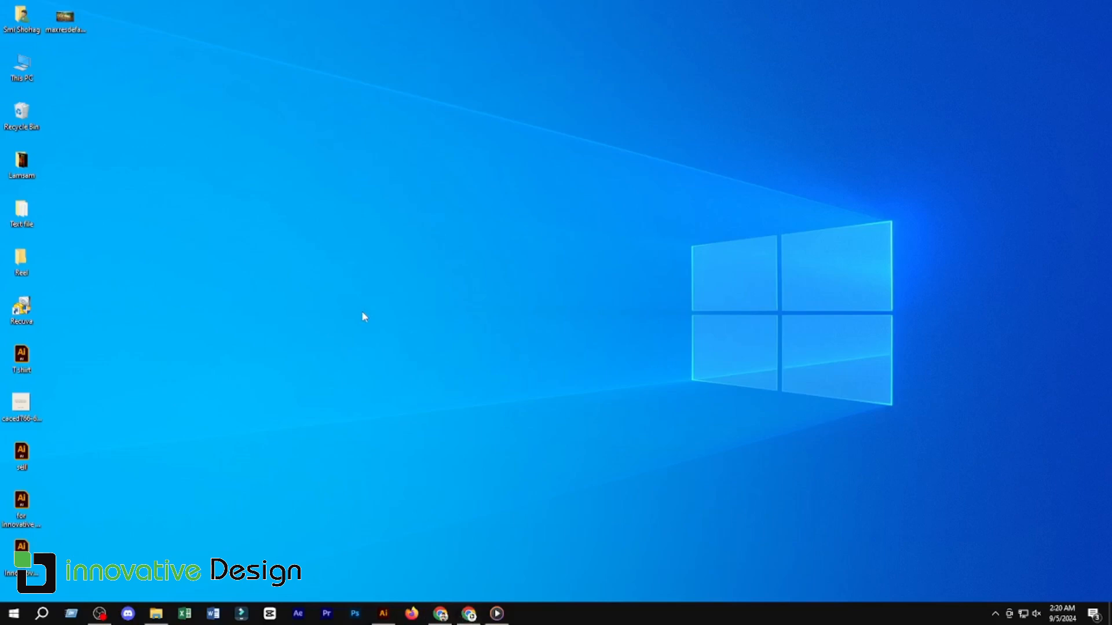
{"action": "right_click", "coordinate": [68, 26]}
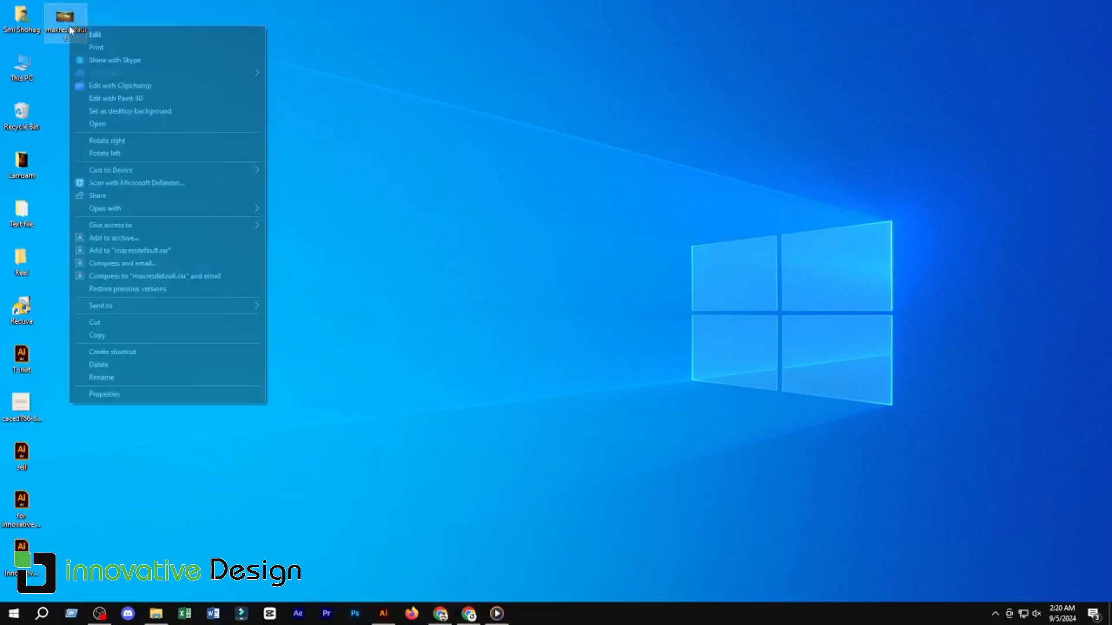
{"action": "left_click", "coordinate": [372, 175]}
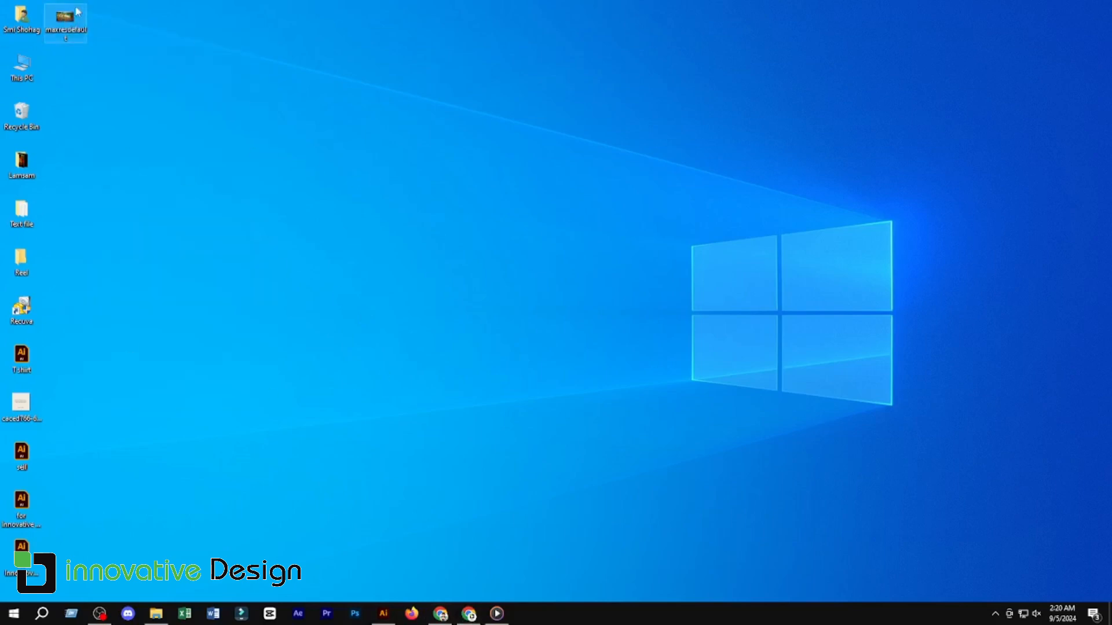
{"action": "right_click", "coordinate": [72, 25]}
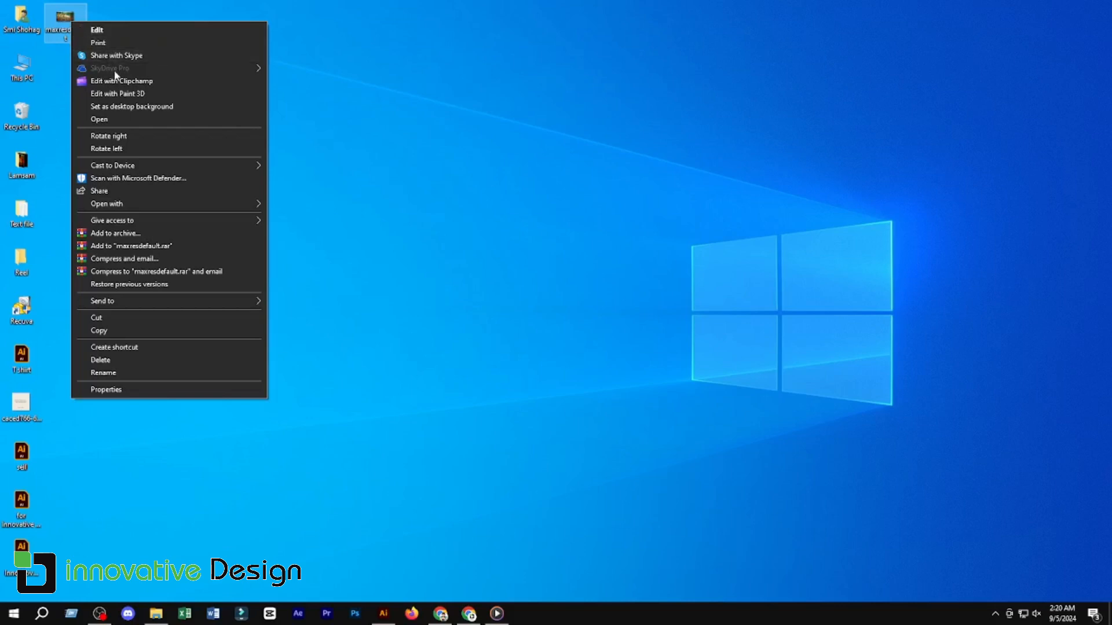
{"action": "left_click", "coordinate": [99, 30]}
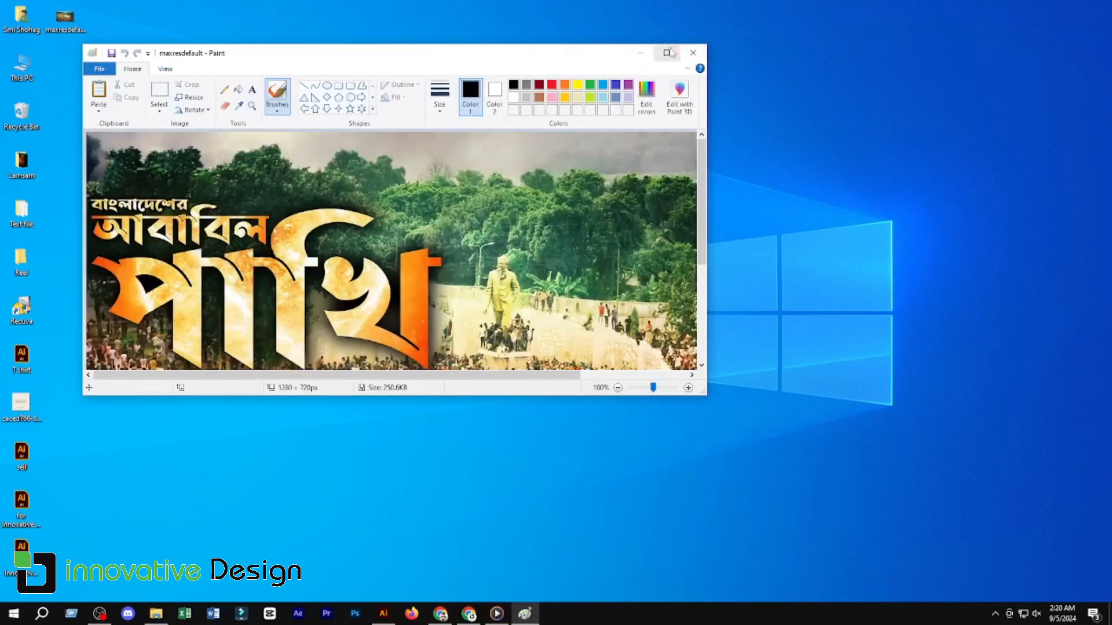
{"action": "left_click", "coordinate": [666, 53]}
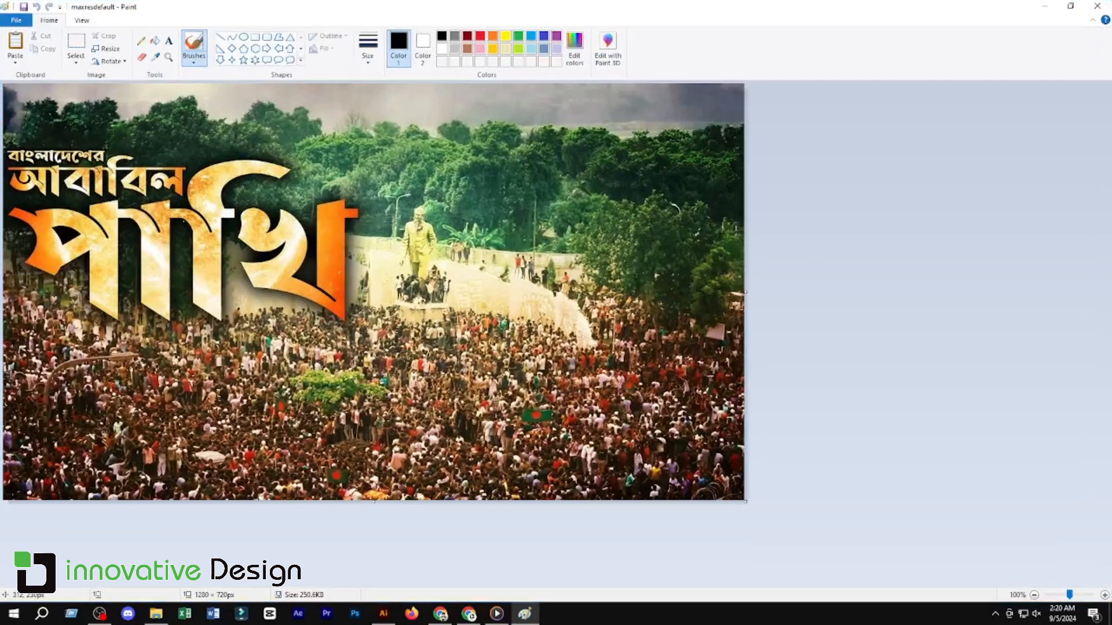
Clear the whole maxresdefault image and start a new picture without saving the changes.
{"action": "key", "text": "ctrl+a"}
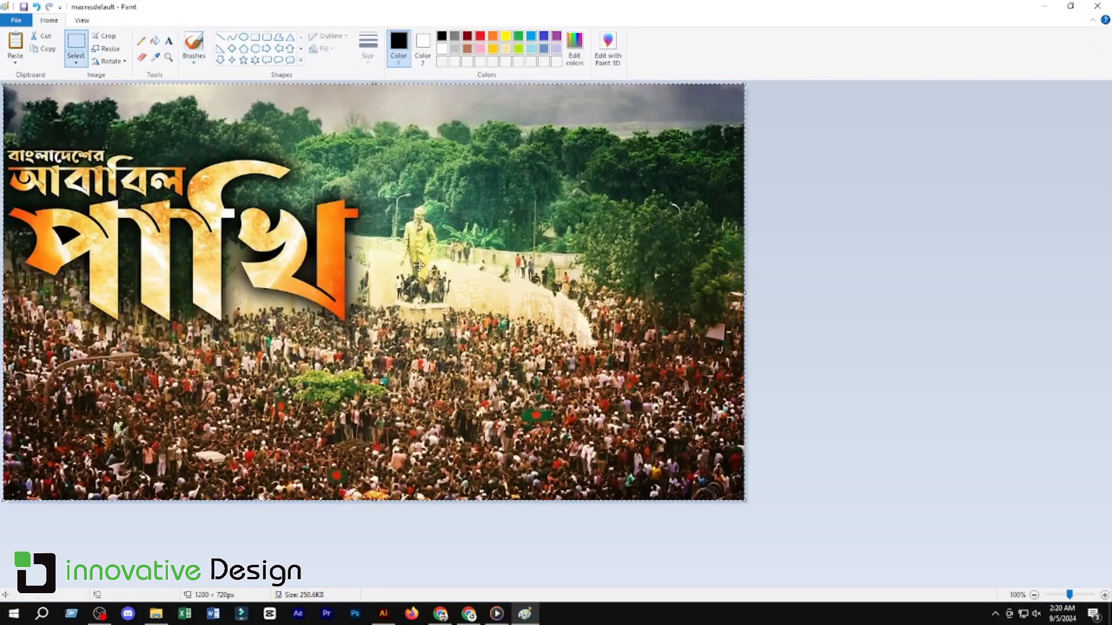
{"action": "key", "text": "Delete"}
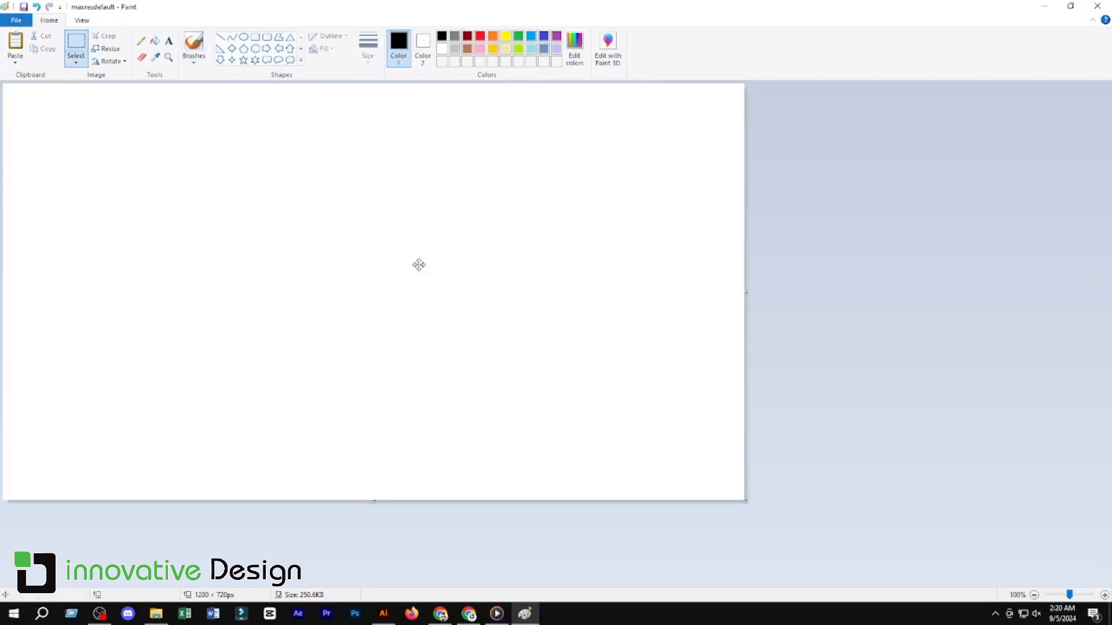
{"action": "left_click", "coordinate": [18, 21]}
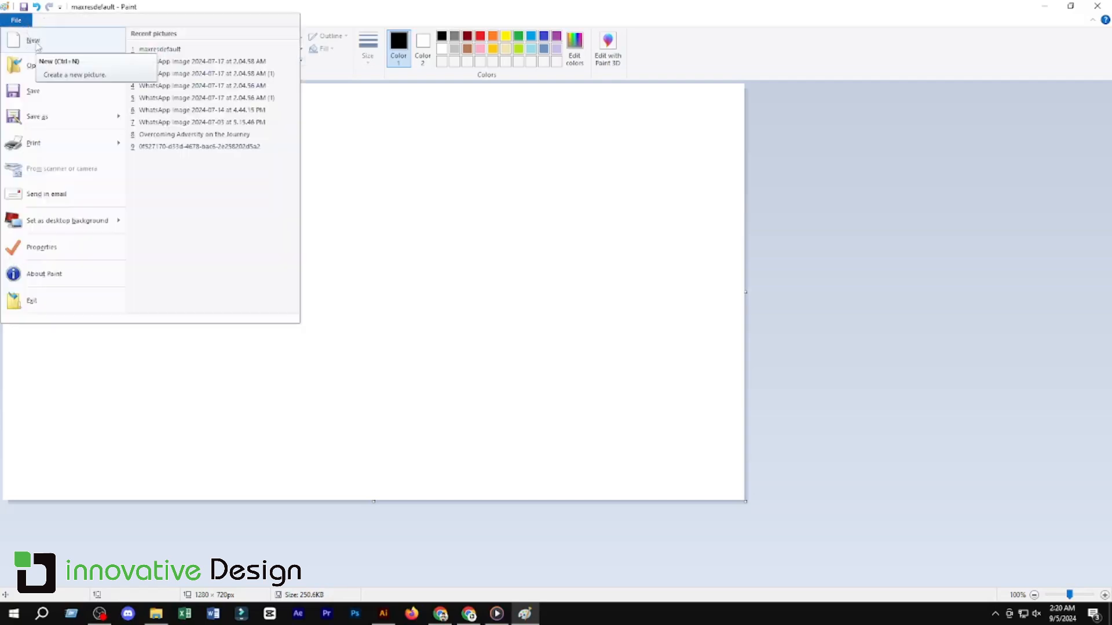
{"action": "left_click", "coordinate": [31, 42]}
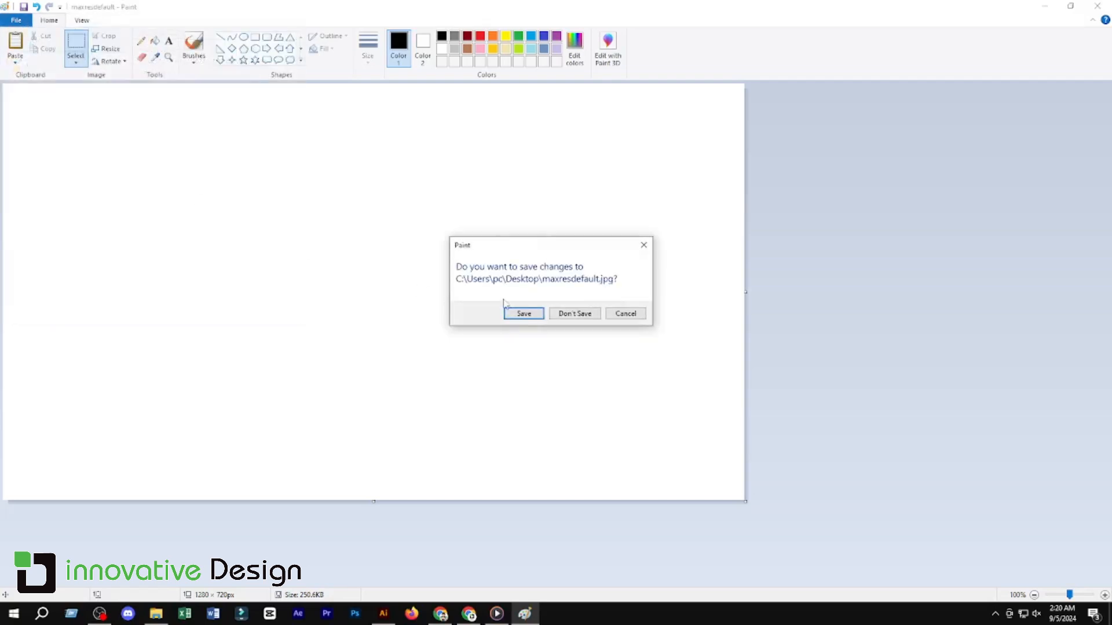
{"action": "left_click", "coordinate": [590, 318]}
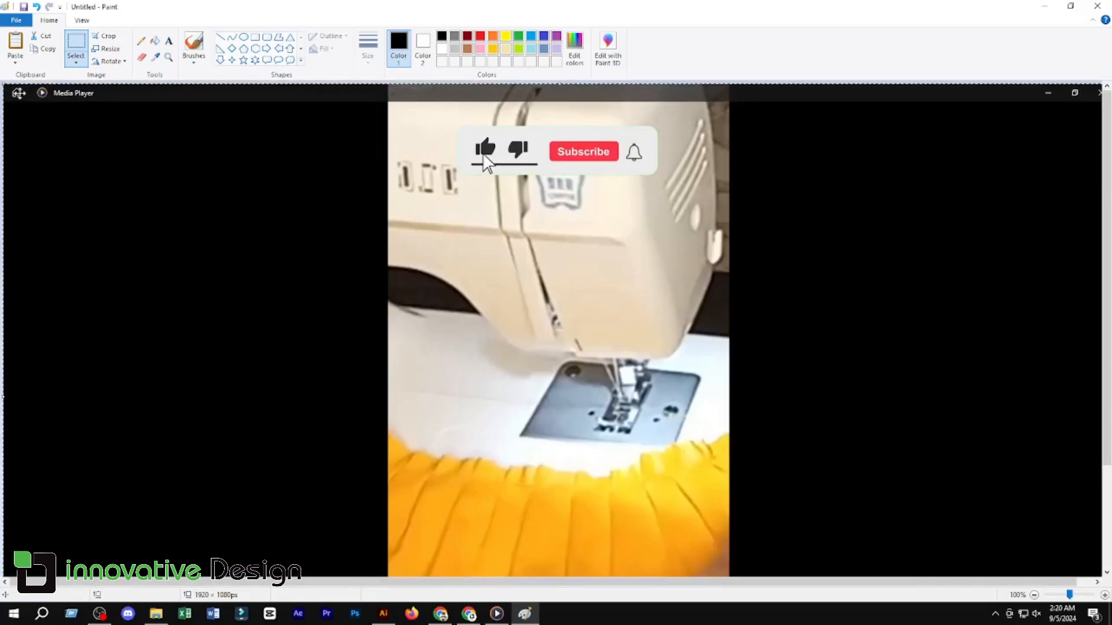
Move the pasted video screenshot aside, delete it, and start another new picture without saving.
{"action": "left_click_drag", "start_coordinate": [5, 86], "coordinate": [388, 104]}
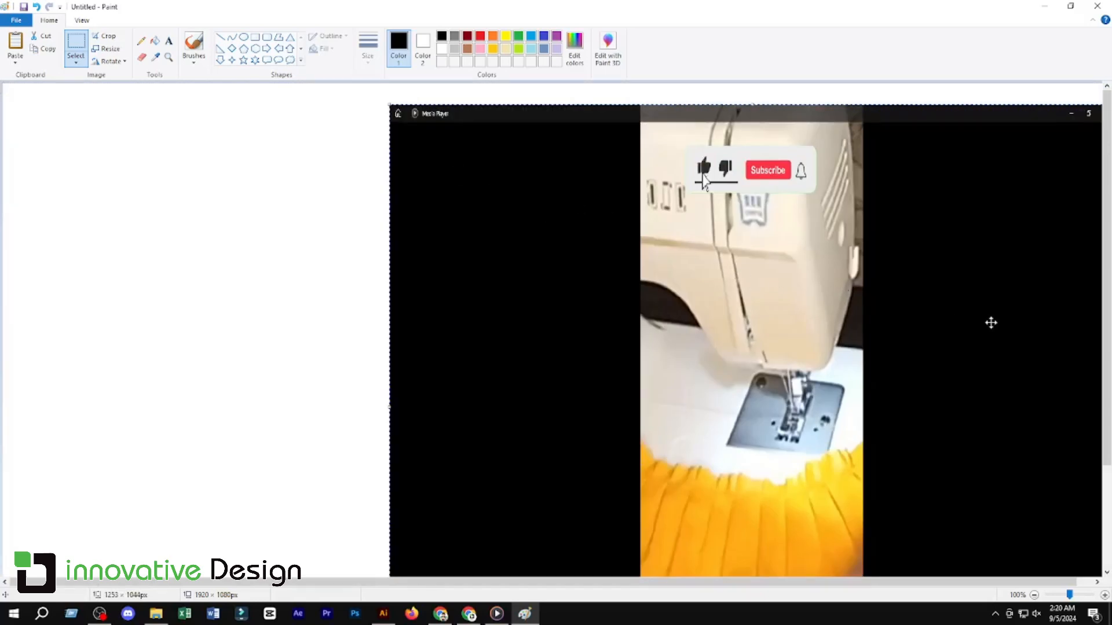
{"action": "key", "text": "Delete"}
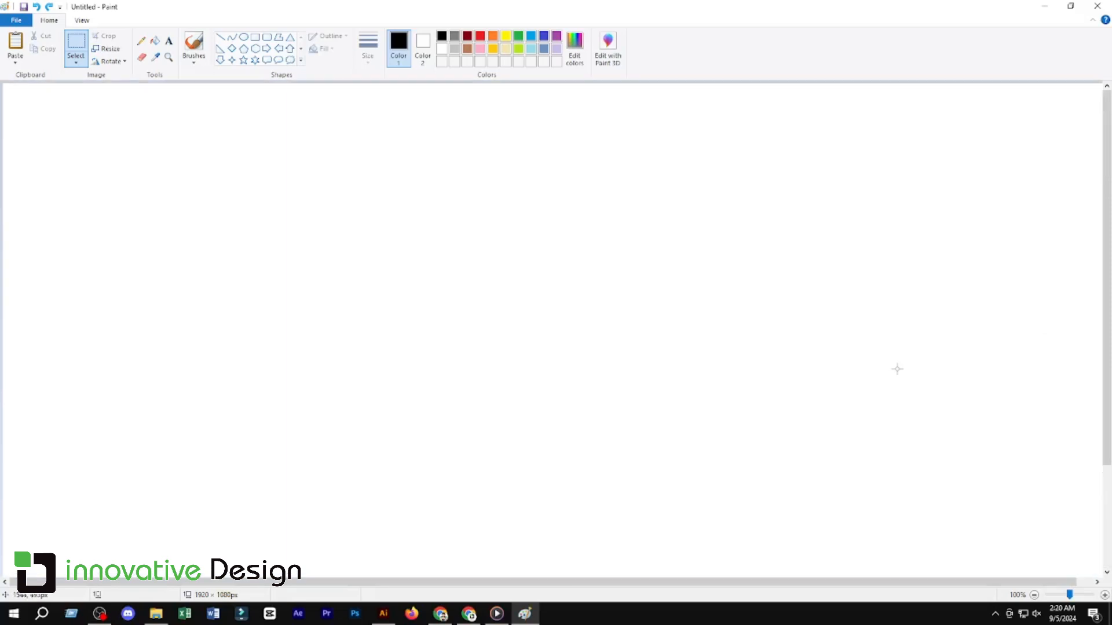
{"action": "left_click", "coordinate": [16, 21]}
{"action": "left_click", "coordinate": [32, 41]}
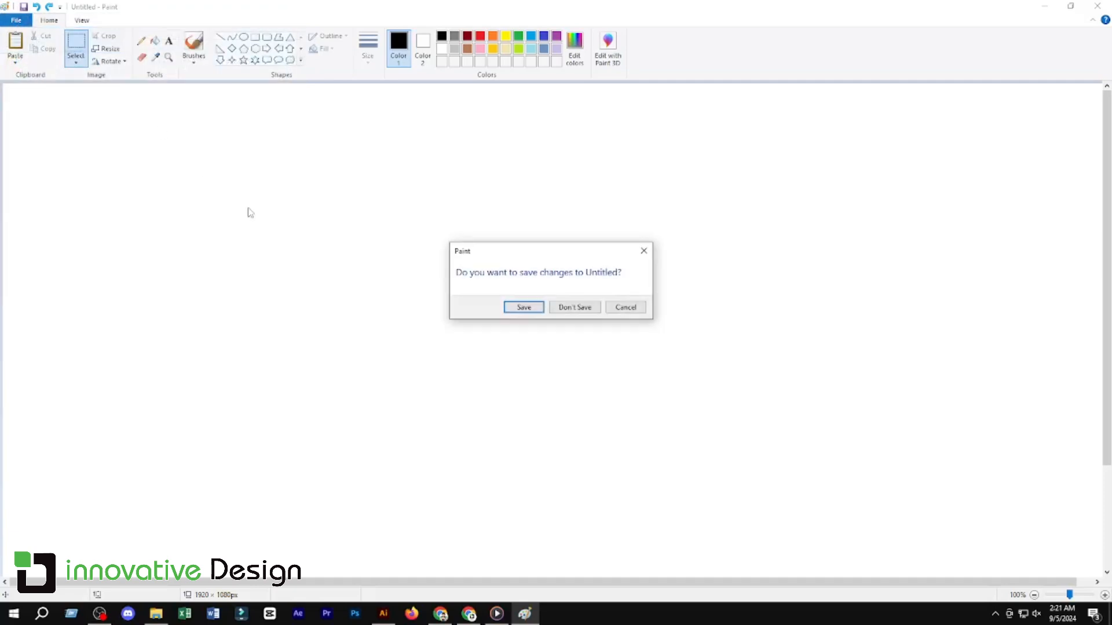
{"action": "left_click", "coordinate": [575, 307]}
Paste the video player screenshot and crop it to the sewing machine frame above the playback bar, about 577 × 883 px.
{"action": "key", "text": "ctrl+v"}
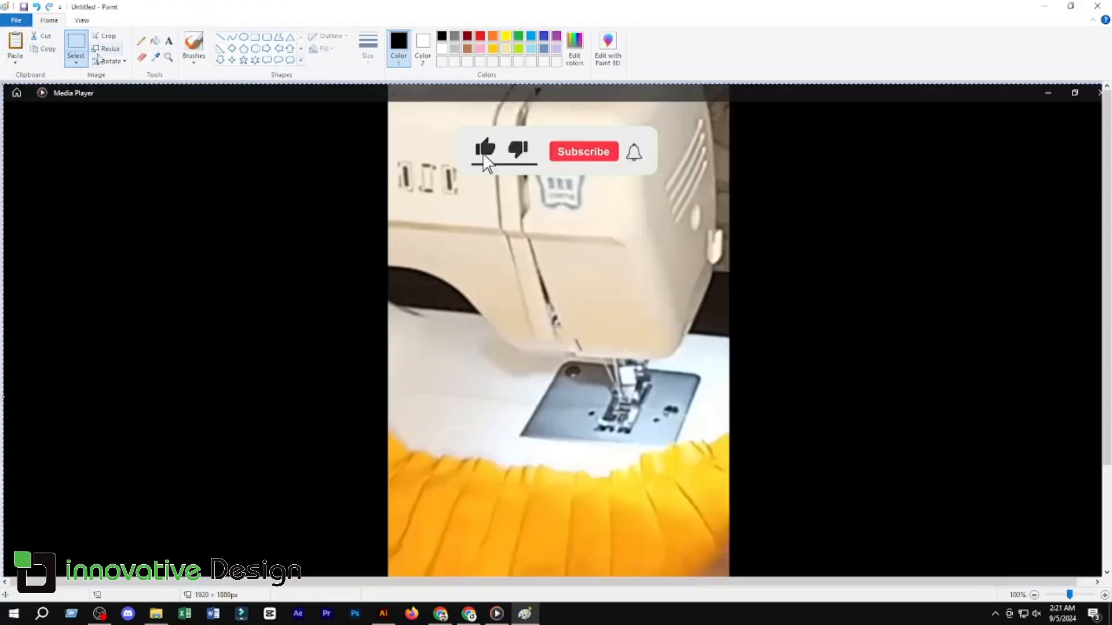
{"action": "left_click", "coordinate": [75, 46]}
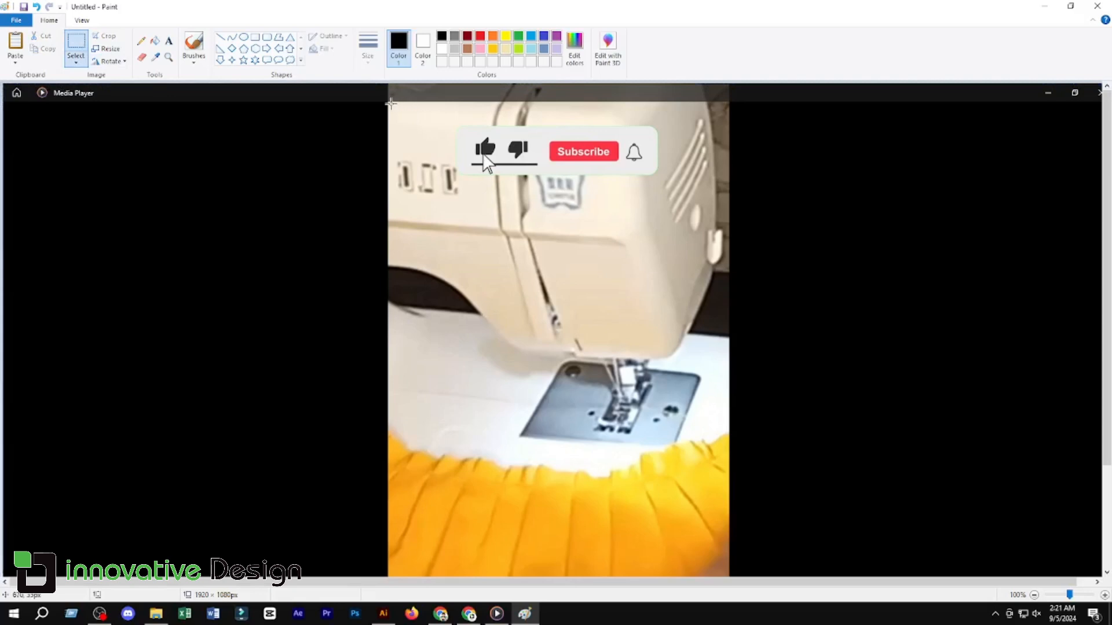
{"action": "left_click_drag", "start_coordinate": [388, 103], "coordinate": [727, 578]}
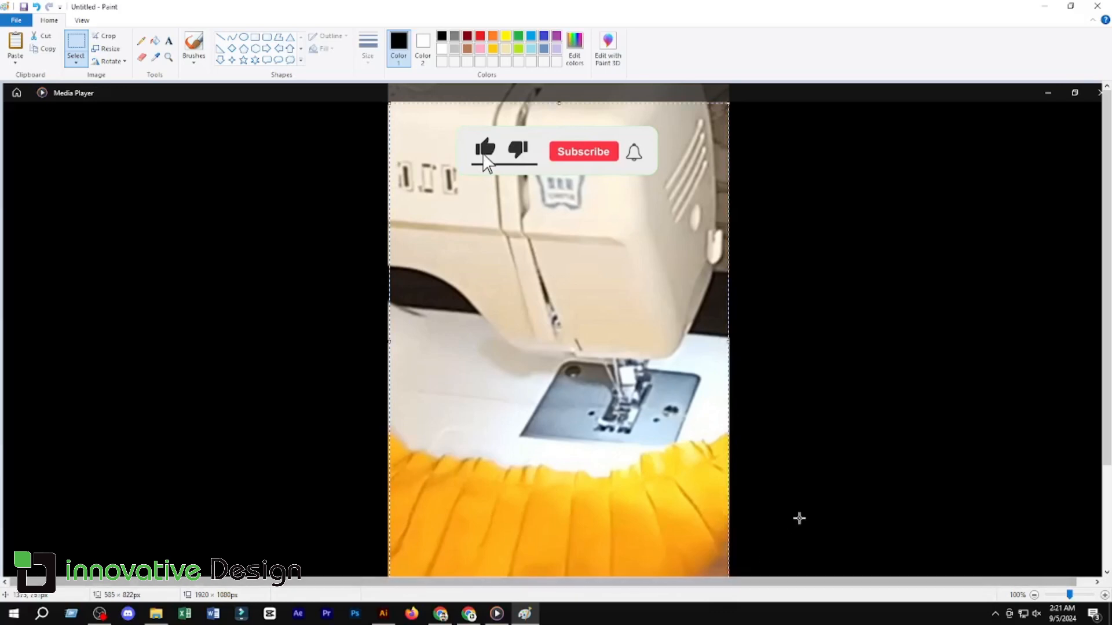
{"action": "scroll", "coordinate": [798, 517], "scroll_direction": "down", "scroll_amount": 3}
{"action": "scroll", "coordinate": [796, 511], "scroll_direction": "up", "scroll_amount": 2}
{"action": "scroll", "coordinate": [795, 508], "scroll_direction": "up", "scroll_amount": 1}
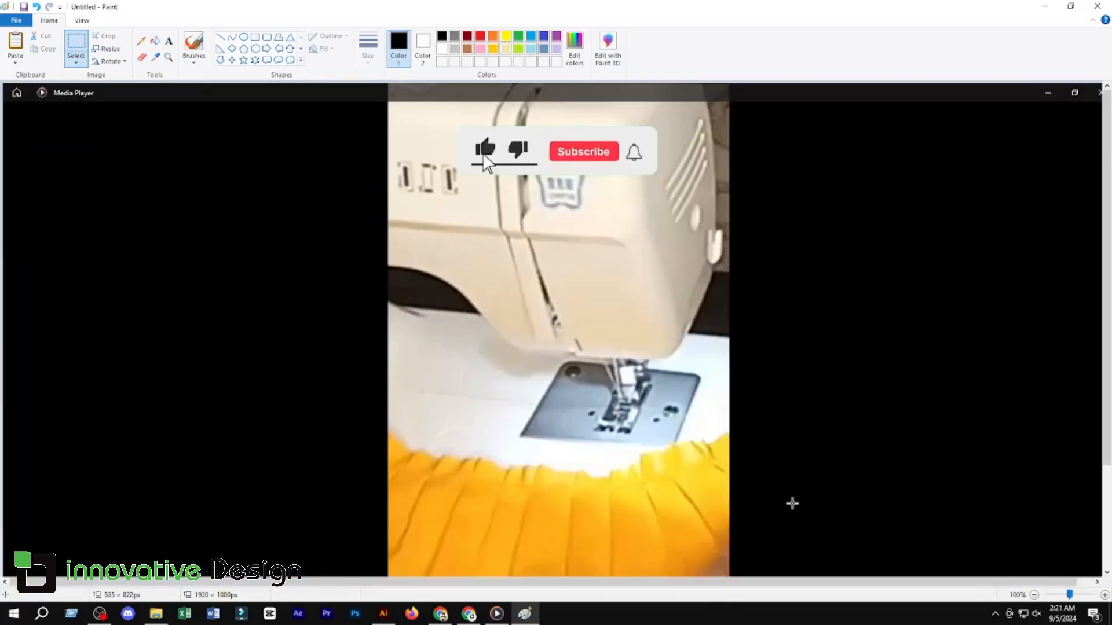
{"action": "scroll", "coordinate": [792, 503], "scroll_direction": "down", "scroll_amount": 1}
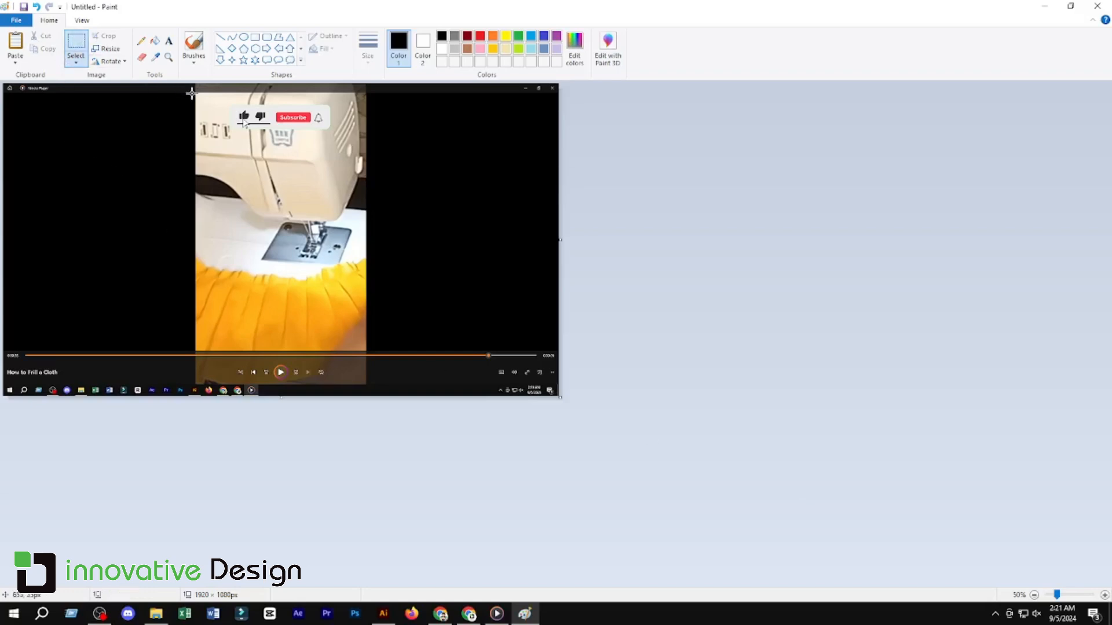
{"action": "left_click_drag", "start_coordinate": [196, 93], "coordinate": [364, 349]}
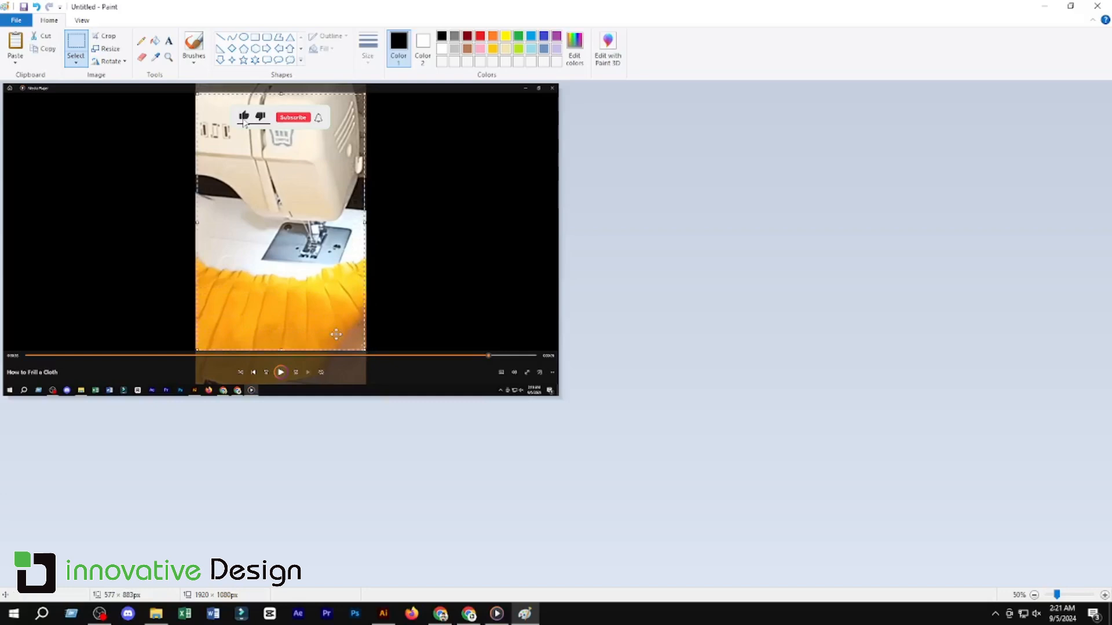
{"action": "left_click", "coordinate": [107, 38]}
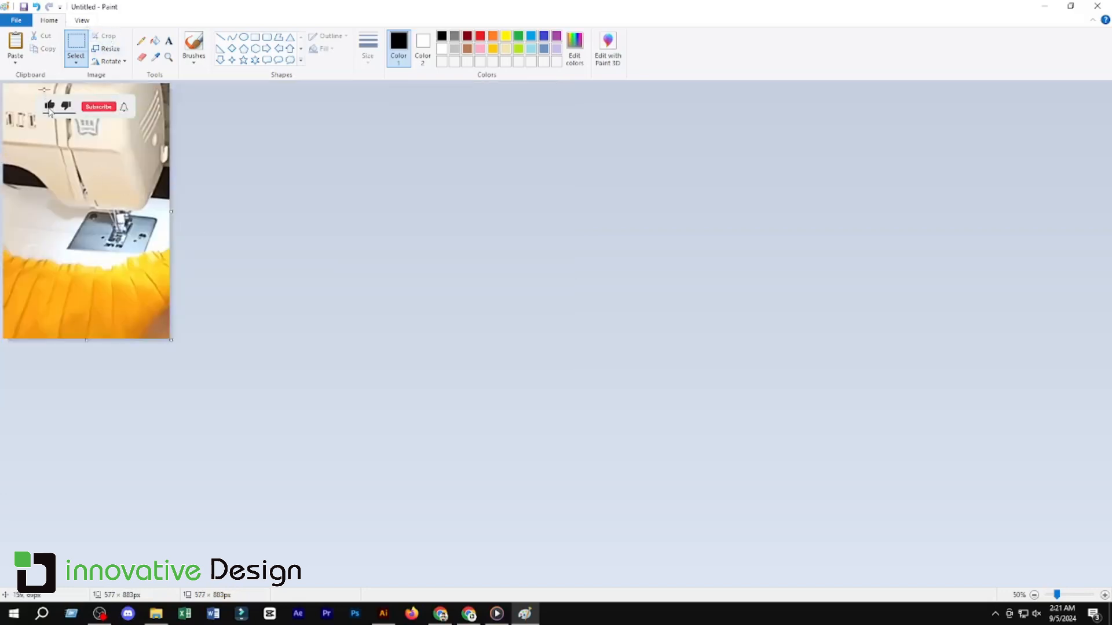
Begin saving the cropped picture in the Reel folder and copy "How to Frill a Cloth" from the video title in YouTube Studio.
{"action": "left_click", "coordinate": [24, 7]}
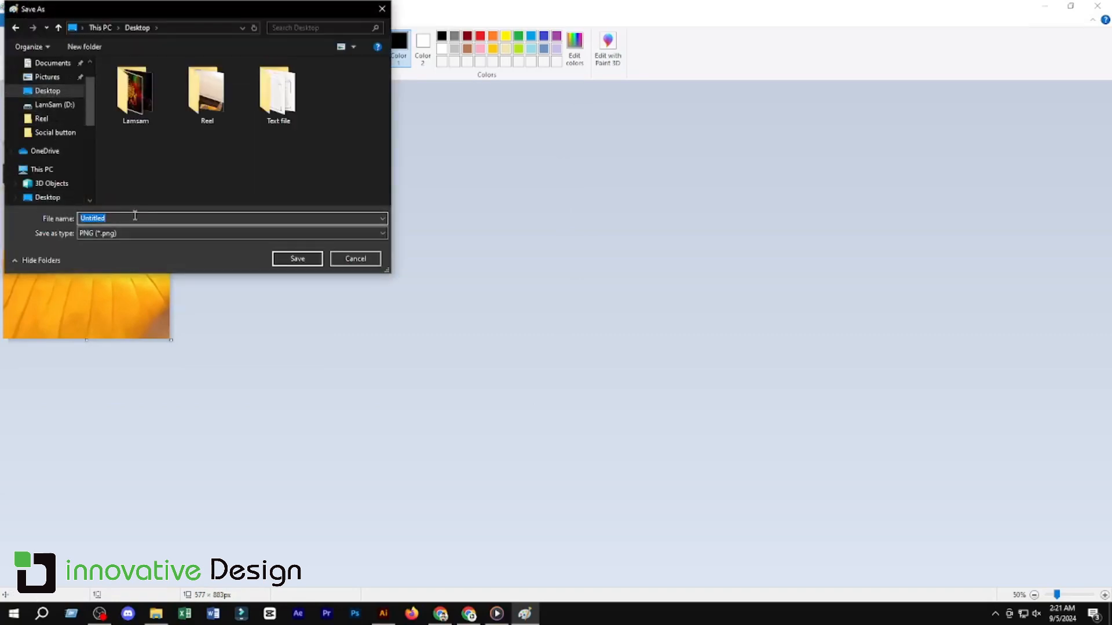
{"action": "double_click", "coordinate": [206, 93]}
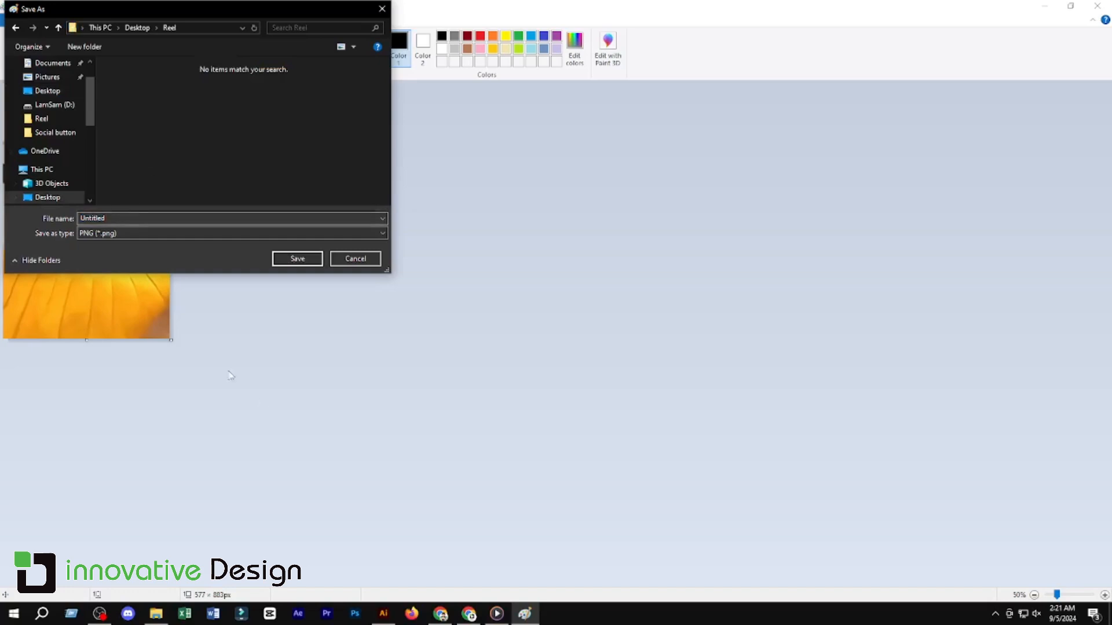
{"action": "left_click", "coordinate": [469, 614]}
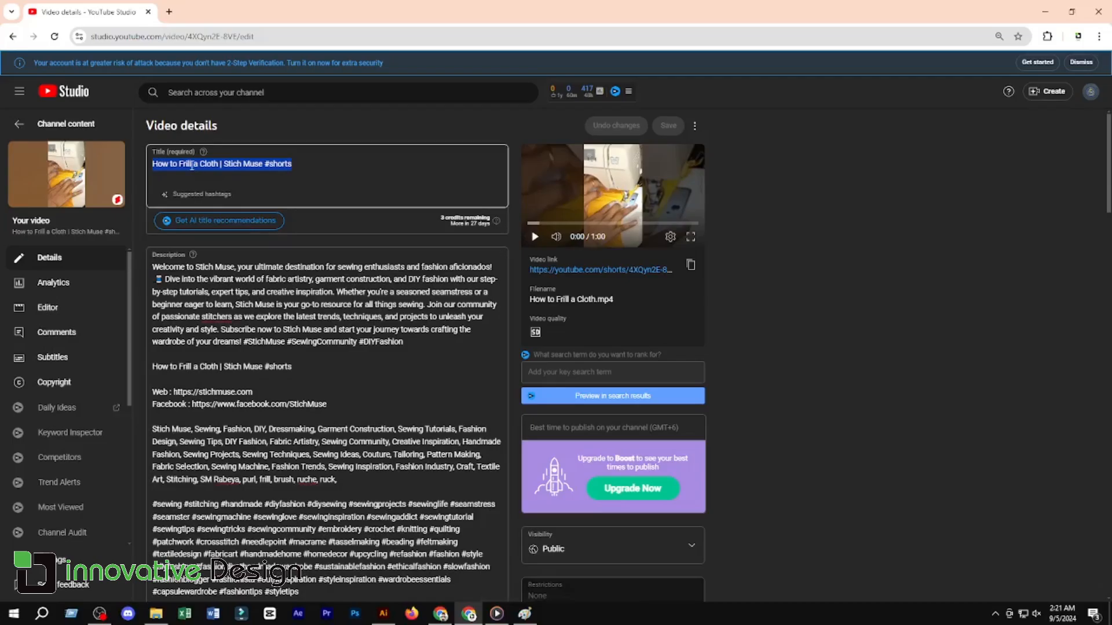
{"action": "left_click", "coordinate": [219, 164]}
{"action": "left_click_drag", "start_coordinate": [208, 163], "coordinate": [152, 166]}
{"action": "key", "text": "ctrl+c"}
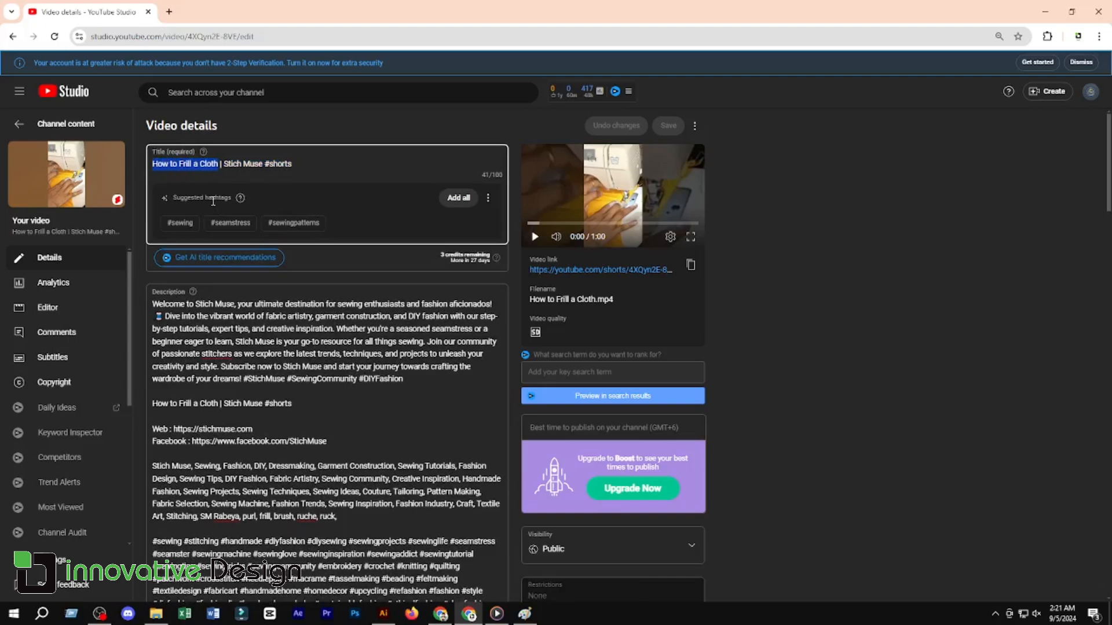
Back in Paint, name the picture "How to Frill a Cloth" and save it in the Reel folder as a JPEG.
{"action": "left_click", "coordinate": [524, 614]}
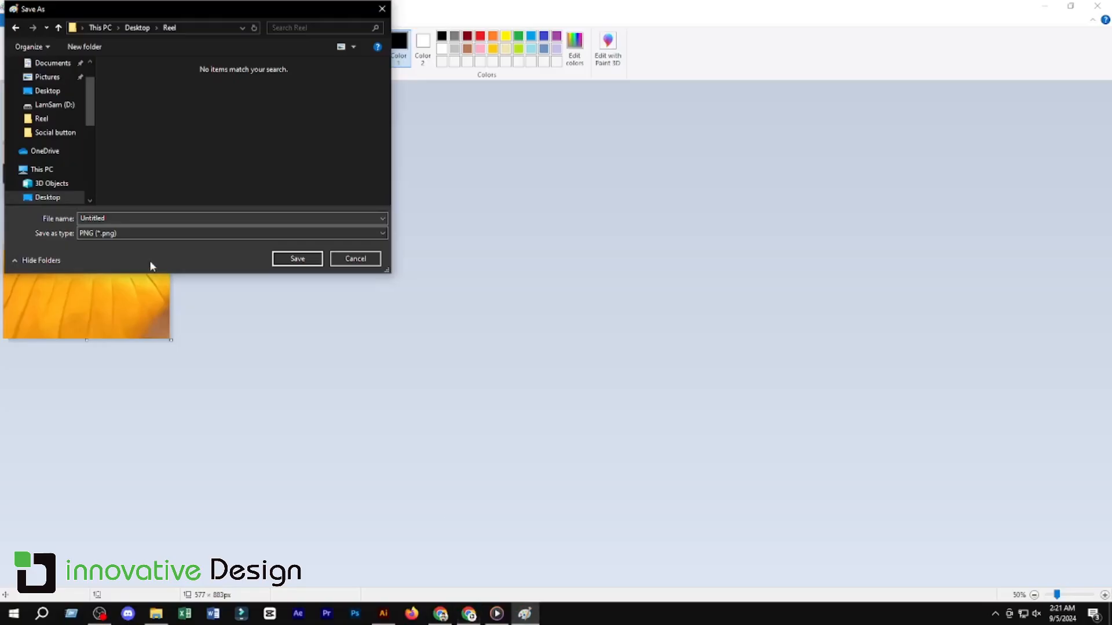
{"action": "key", "text": "ctrl+v"}
{"action": "left_click", "coordinate": [206, 174]}
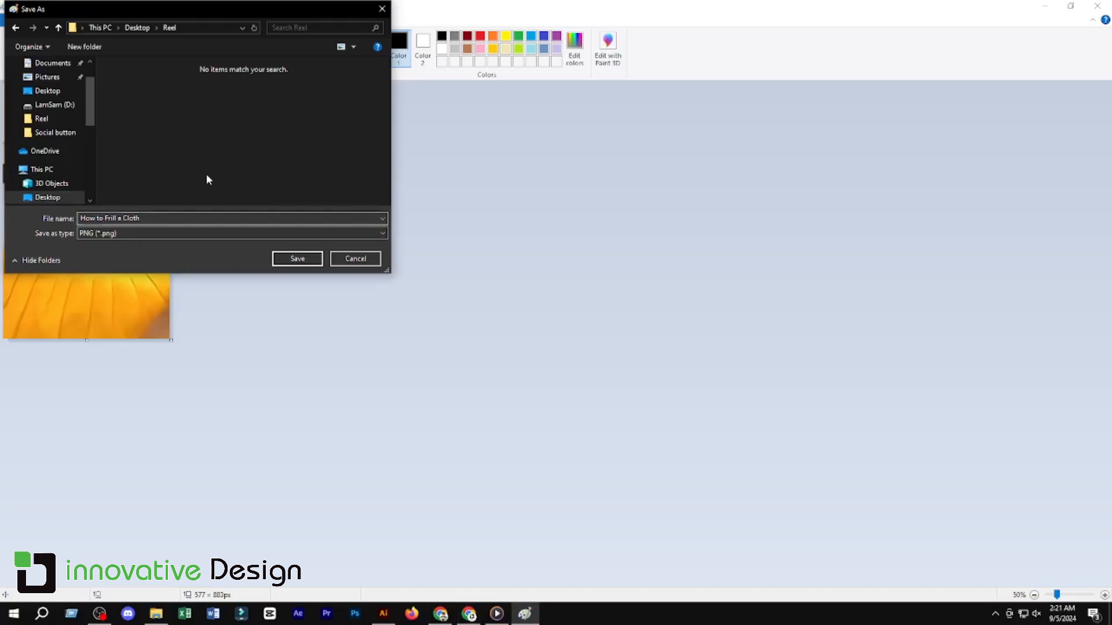
{"action": "left_click", "coordinate": [137, 231]}
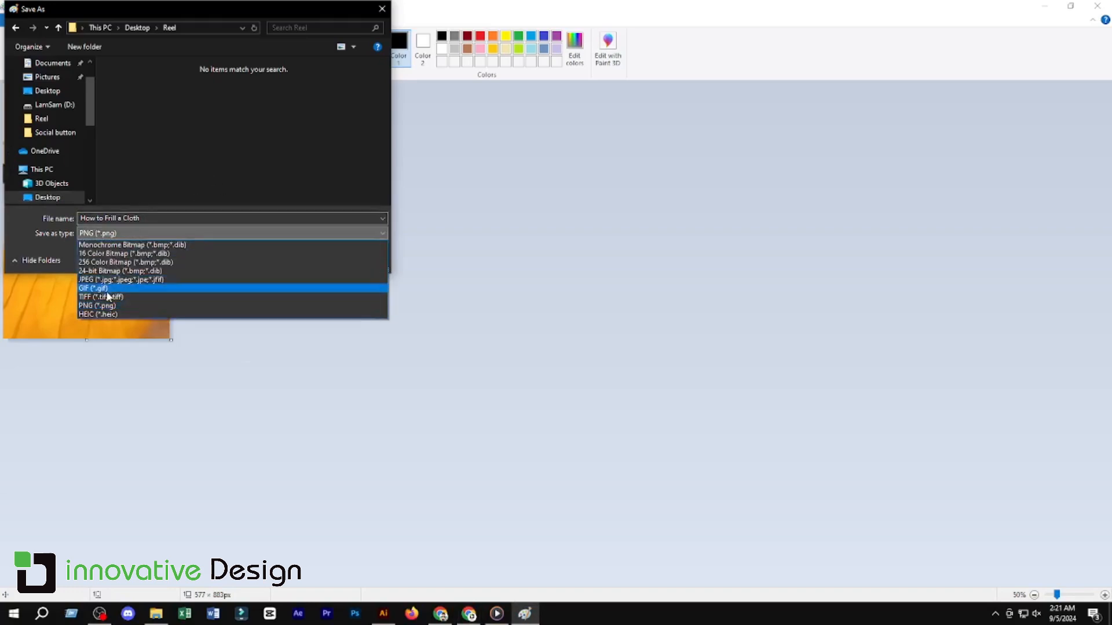
{"action": "left_click", "coordinate": [107, 280]}
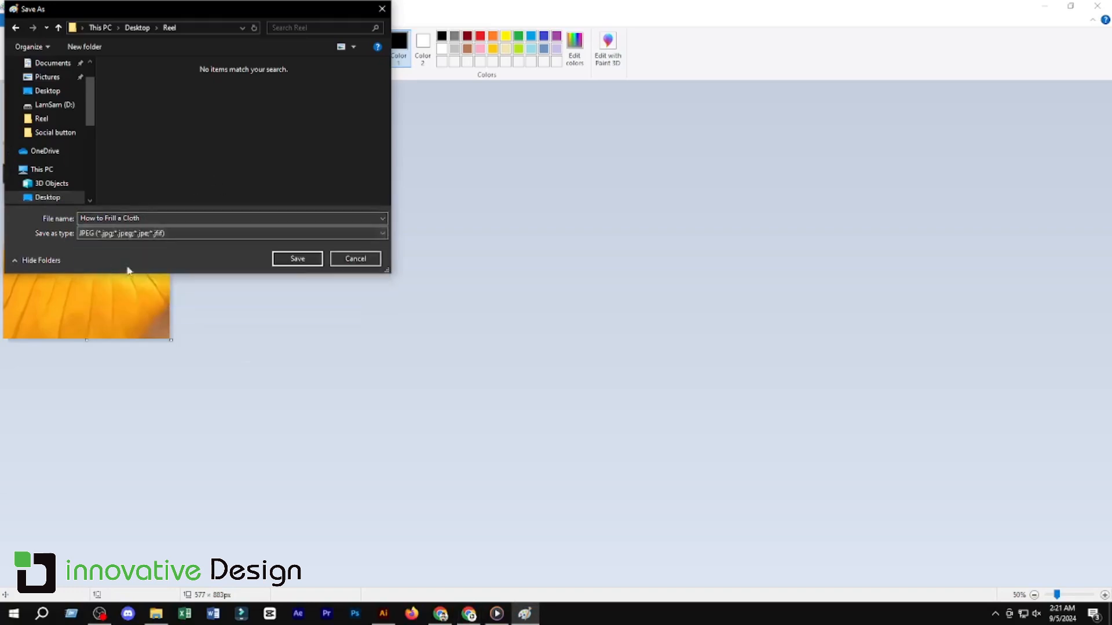
{"action": "left_click", "coordinate": [298, 258]}
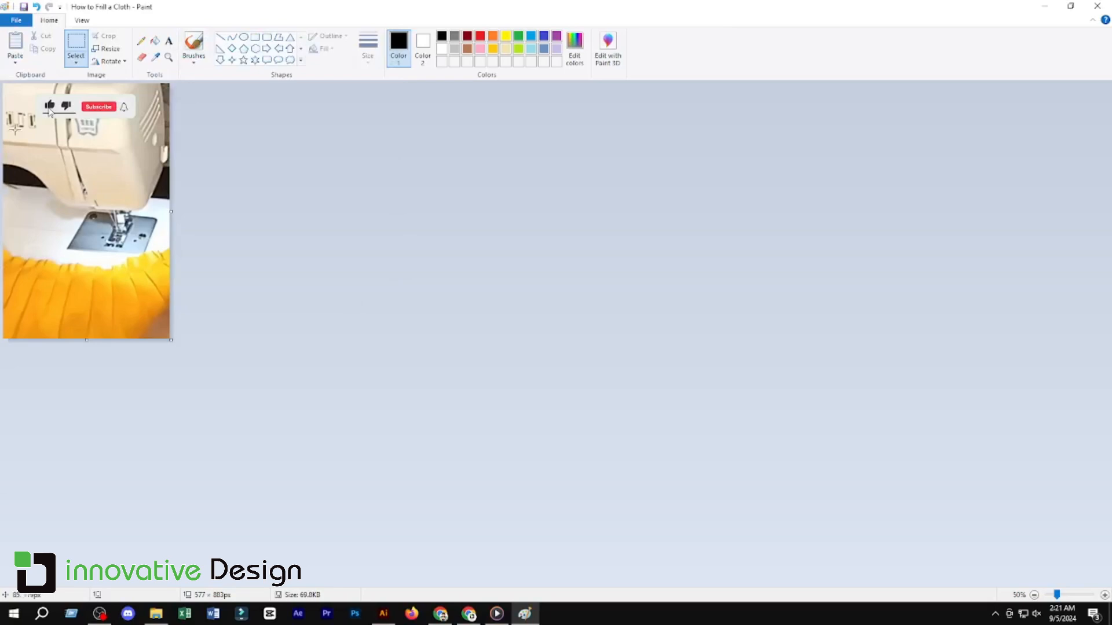
Minimize Paint and return to the Pinterest Create Pin page in the other browser window.
{"action": "left_click", "coordinate": [1044, 6]}
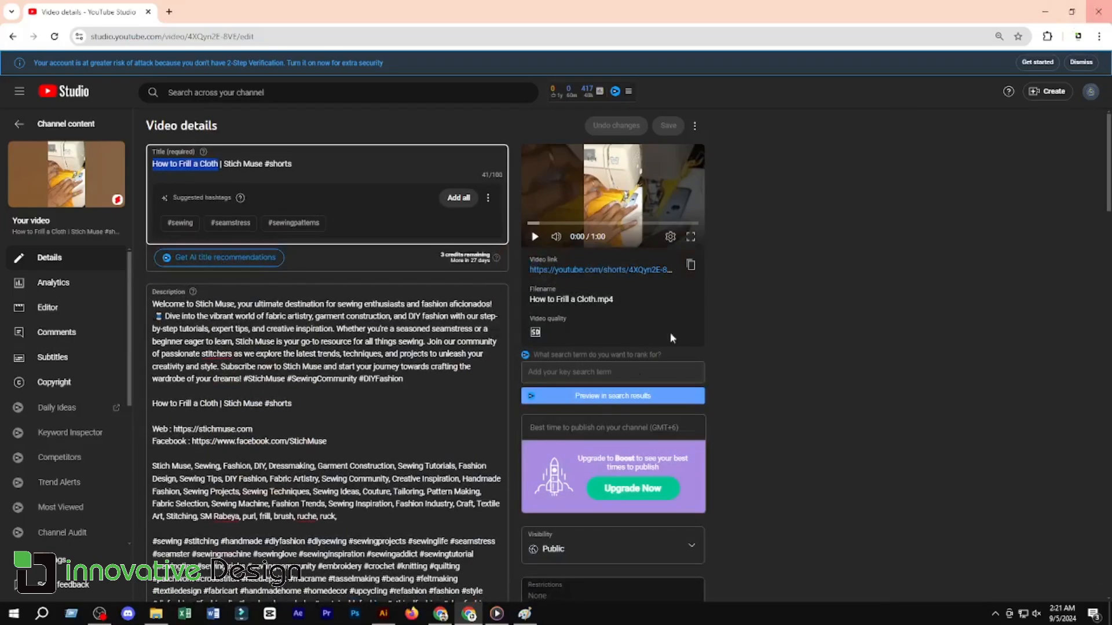
{"action": "left_click", "coordinate": [440, 615]}
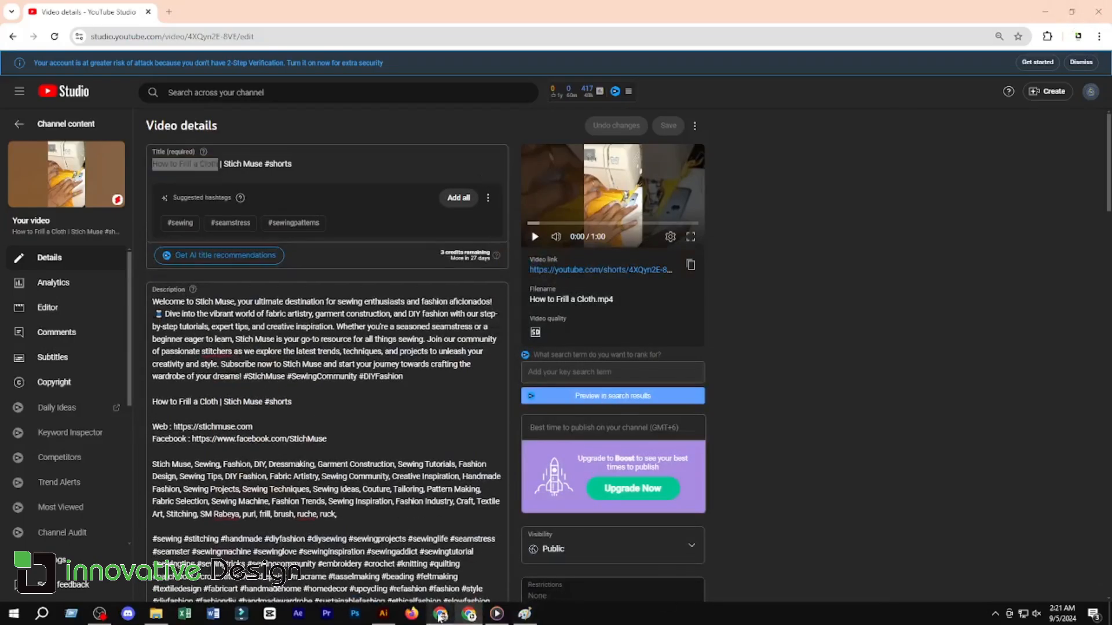
{"action": "left_click", "coordinate": [399, 556]}
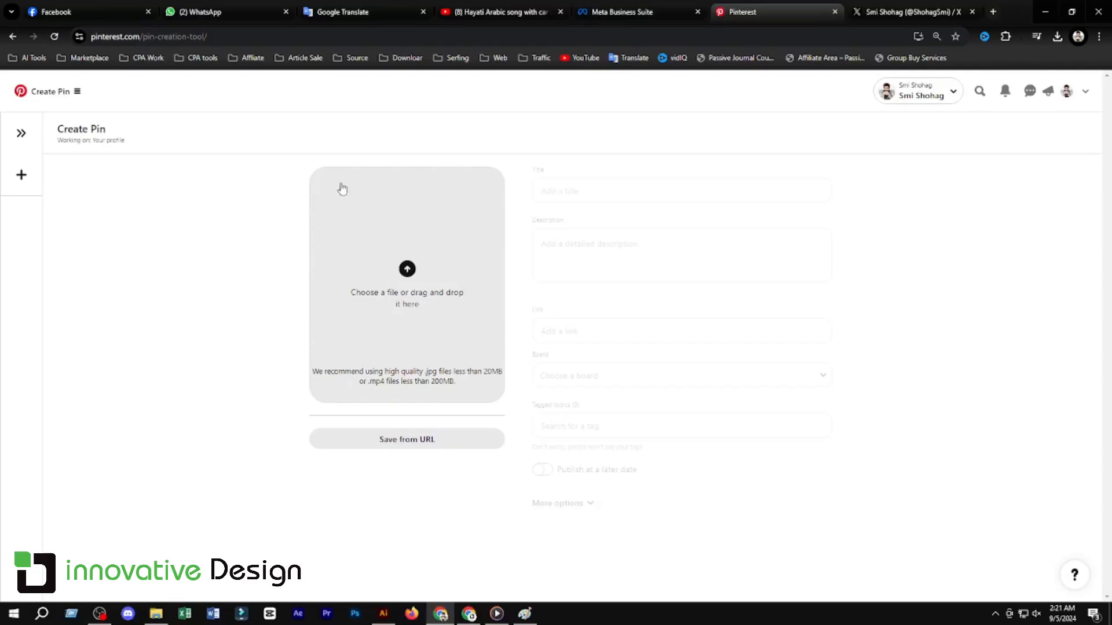
Upload the "How to Frill a Cloth" sewing machine still from the Desktop's Reel folder as the pin image.
{"action": "left_click", "coordinate": [408, 269]}
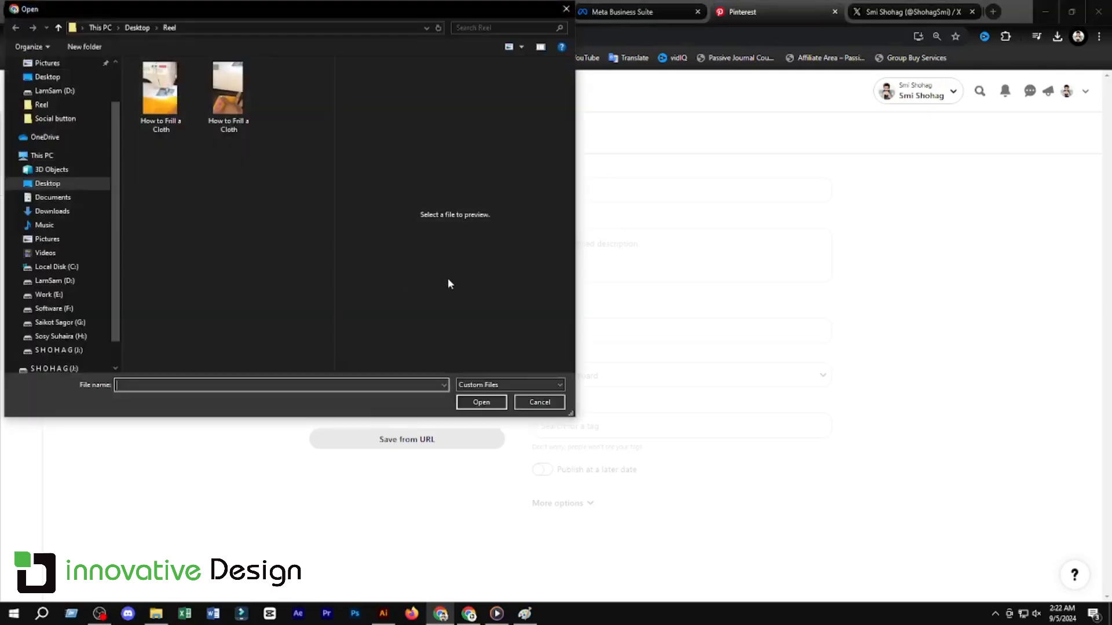
{"action": "left_click", "coordinate": [48, 183]}
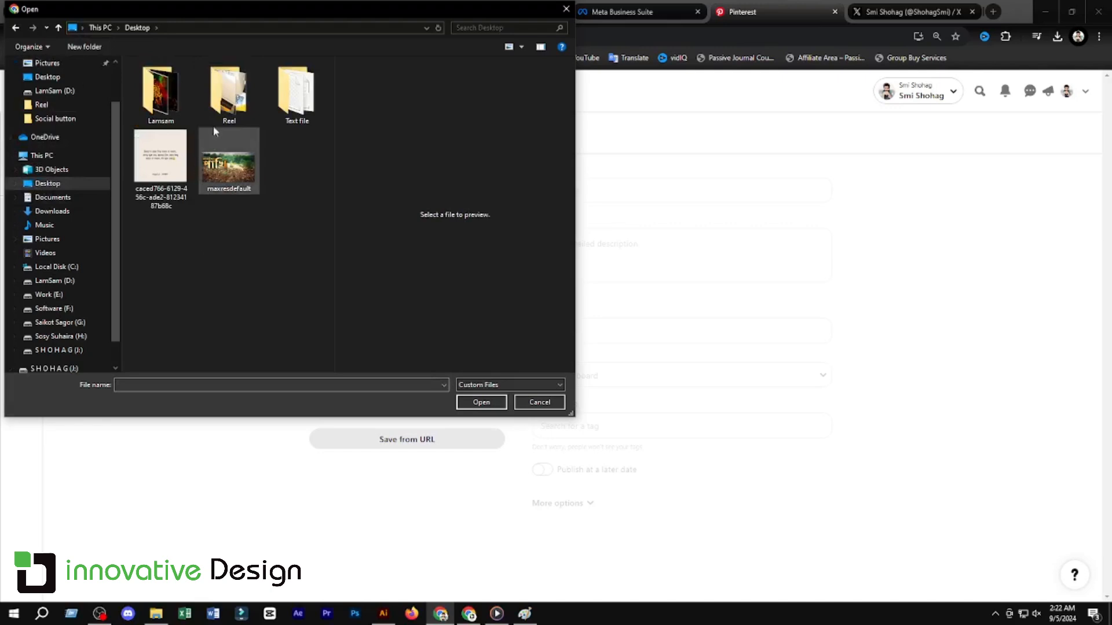
{"action": "double_click", "coordinate": [227, 97]}
{"action": "left_click", "coordinate": [229, 97]}
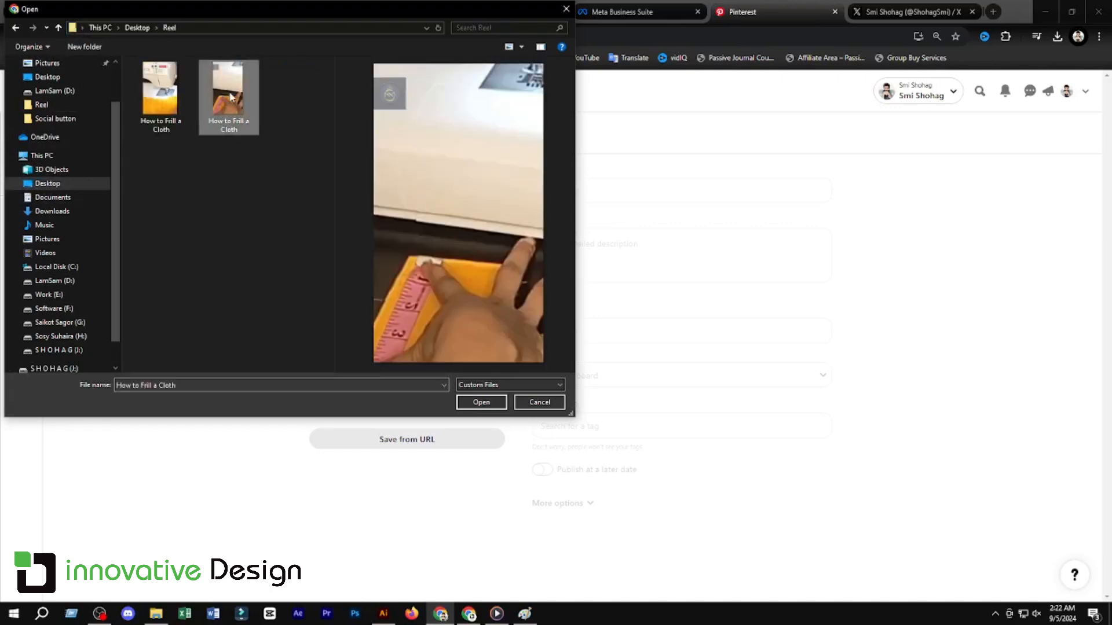
{"action": "left_click", "coordinate": [166, 110]}
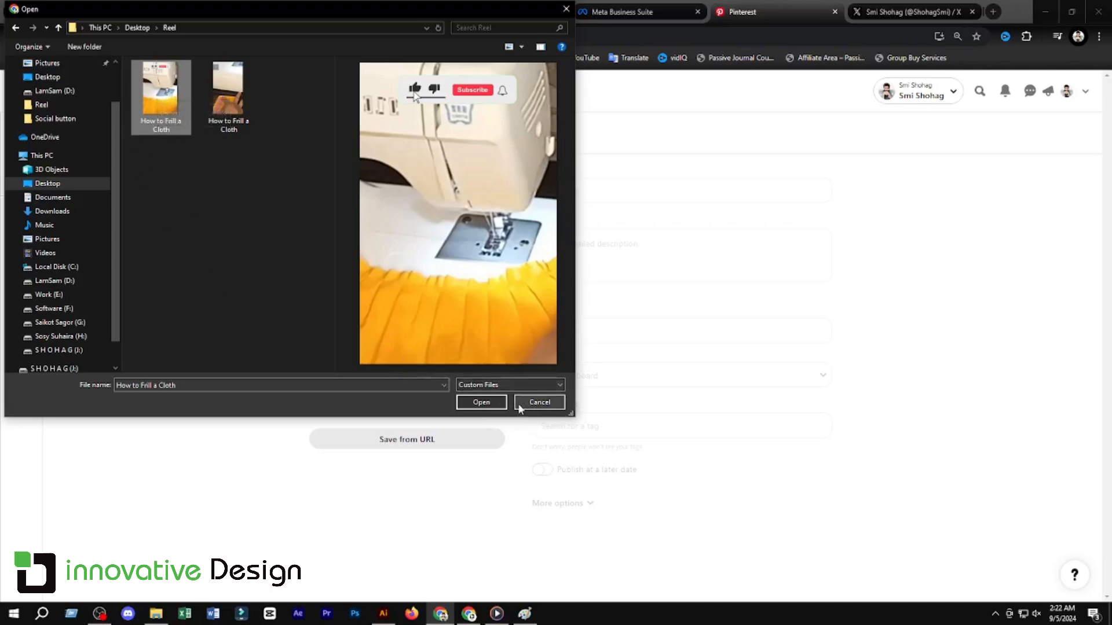
{"action": "left_click", "coordinate": [490, 404]}
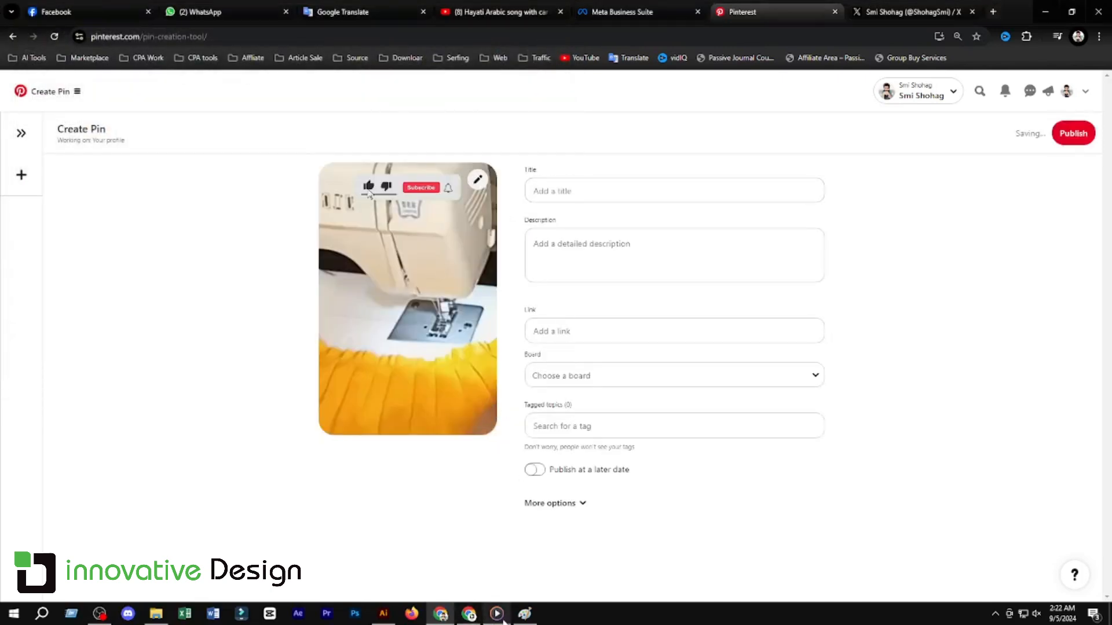
Copy the video title "How to Frill a Cloth | Stich Muse #shorts" from YouTube Studio into the Pinterest pin's title.
{"action": "left_click", "coordinate": [469, 614]}
{"action": "left_click", "coordinate": [311, 166]}
{"action": "key", "text": "ctrl+a"}
{"action": "key", "text": "ctrl+c"}
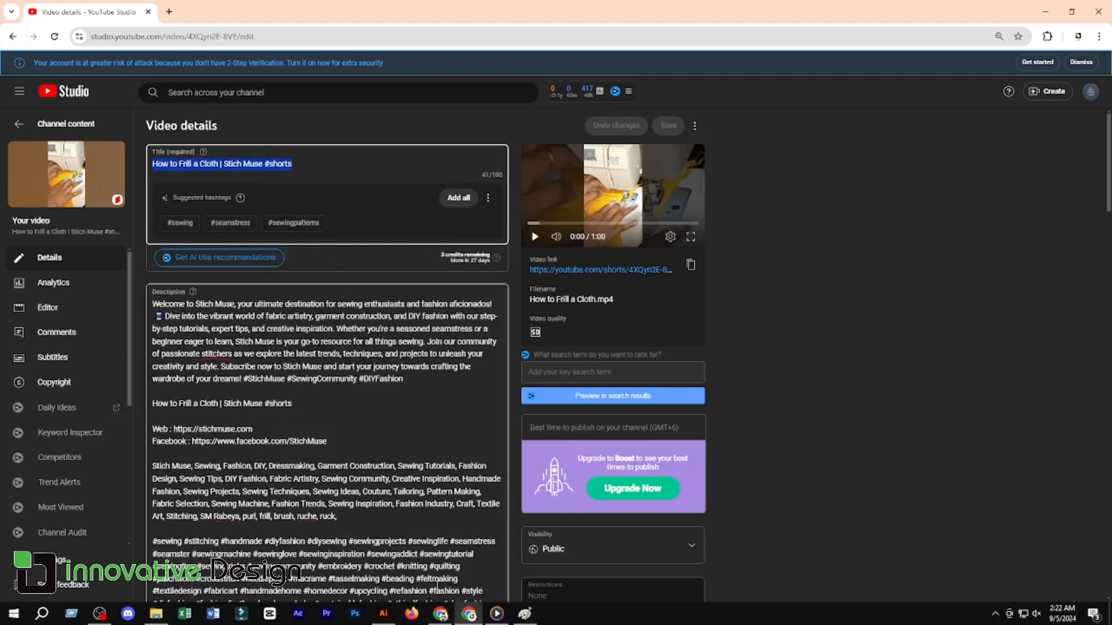
{"action": "left_click", "coordinate": [441, 613]}
{"action": "left_click", "coordinate": [608, 191]}
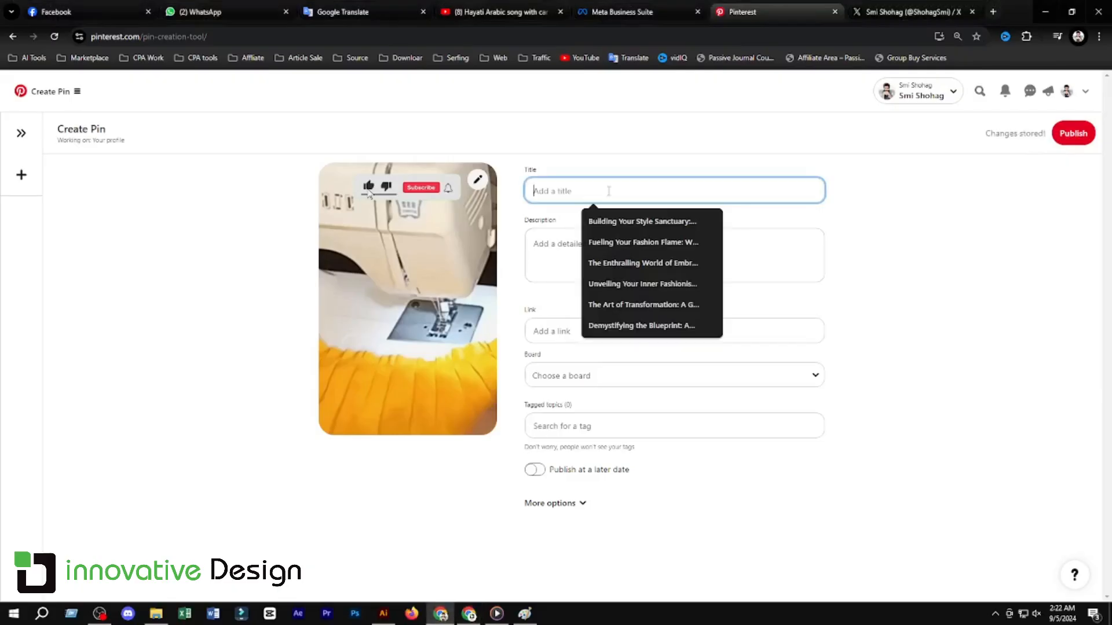
{"action": "key", "text": "ctrl+v"}
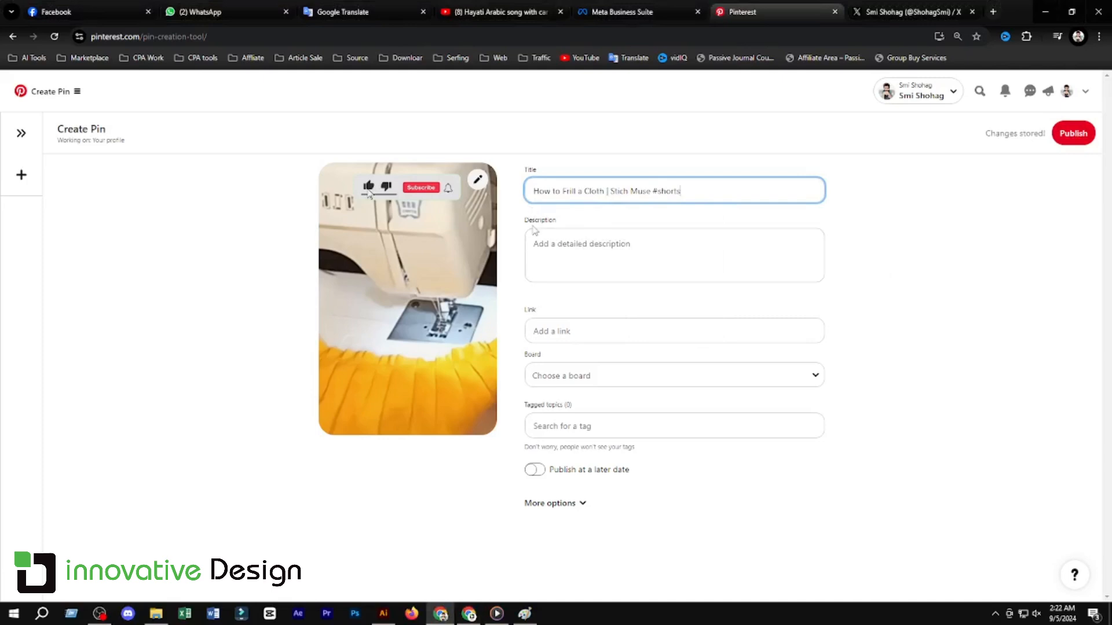
Copy the opening paragraph of the YouTube Studio description, from "Welcome to Stich Muse" to #DIYFashion, into the Pinterest pin's description.
{"action": "left_click", "coordinate": [468, 614]}
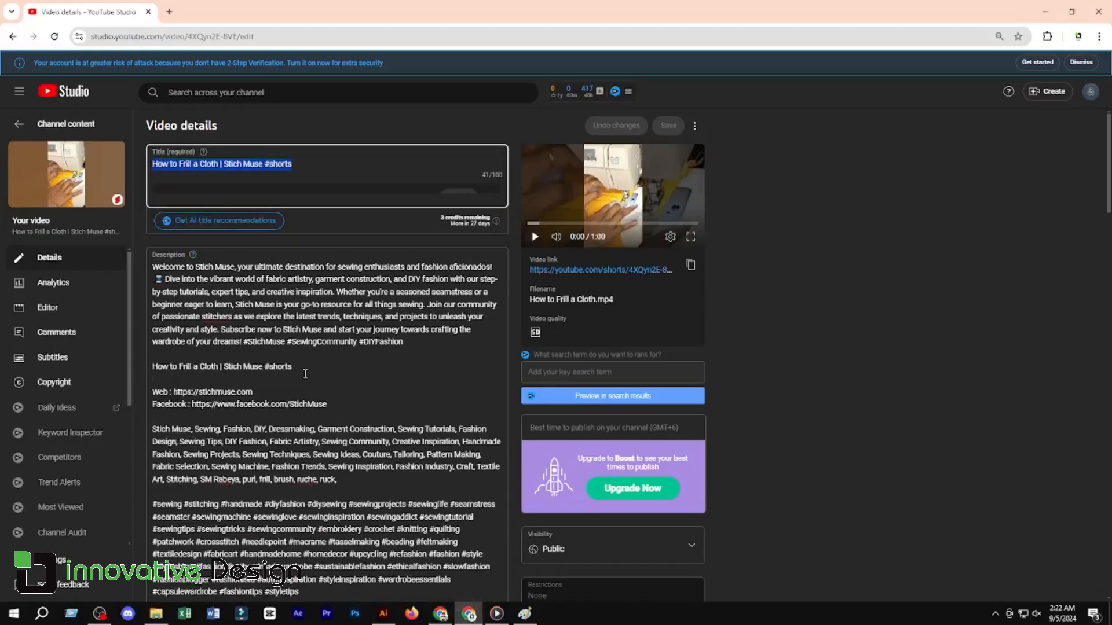
{"action": "left_click_drag", "start_coordinate": [155, 299], "coordinate": [409, 337]}
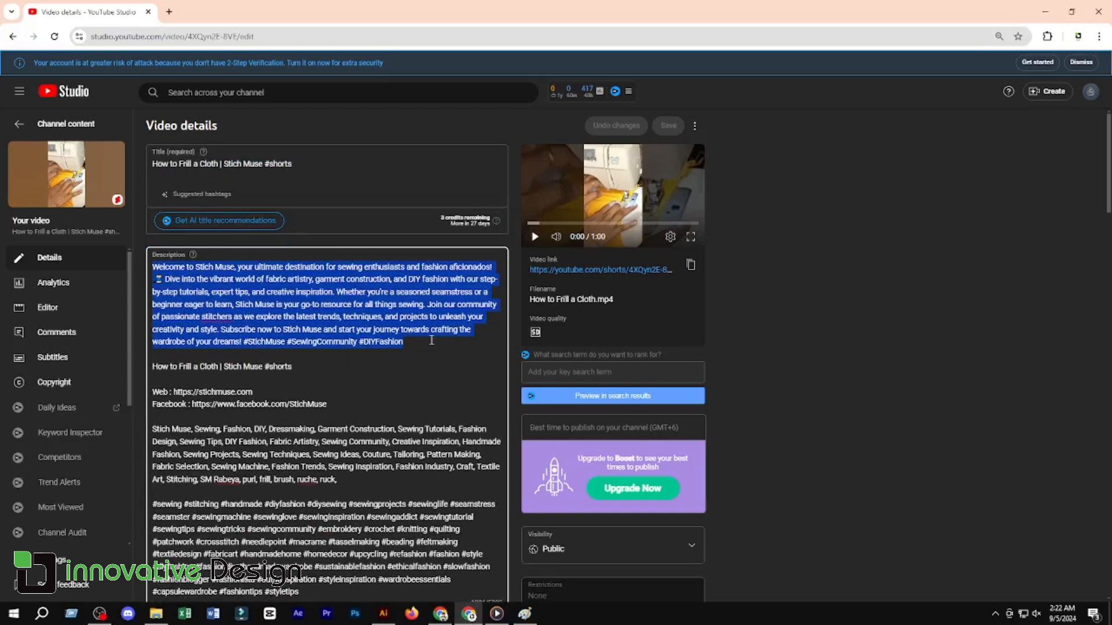
{"action": "left_click", "coordinate": [440, 613]}
{"action": "left_click", "coordinate": [573, 260]}
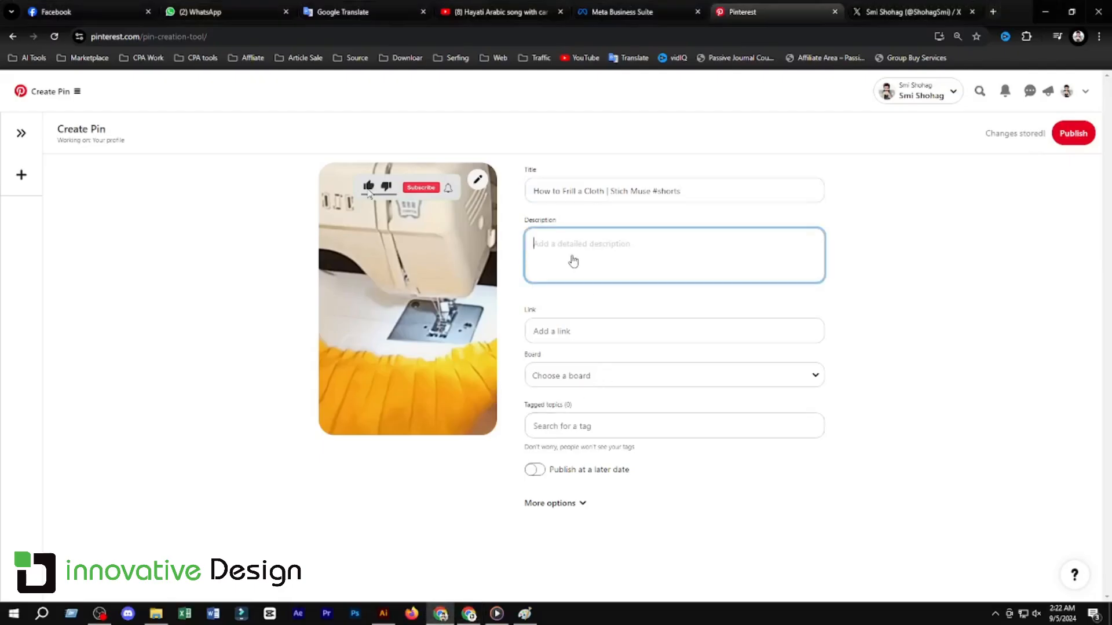
{"action": "key", "text": "ctrl+v"}
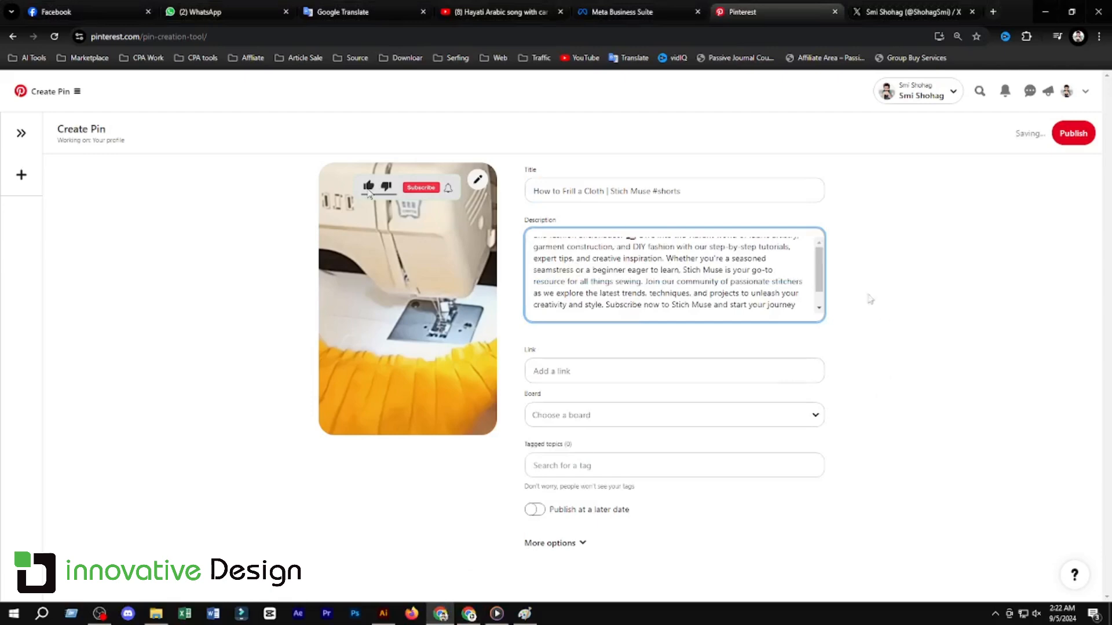
Copy the video's Shorts link from YouTube Studio and paste it as the Pinterest pin's link.
{"action": "mouse_move", "coordinate": [469, 614]}
{"action": "left_click", "coordinate": [469, 570]}
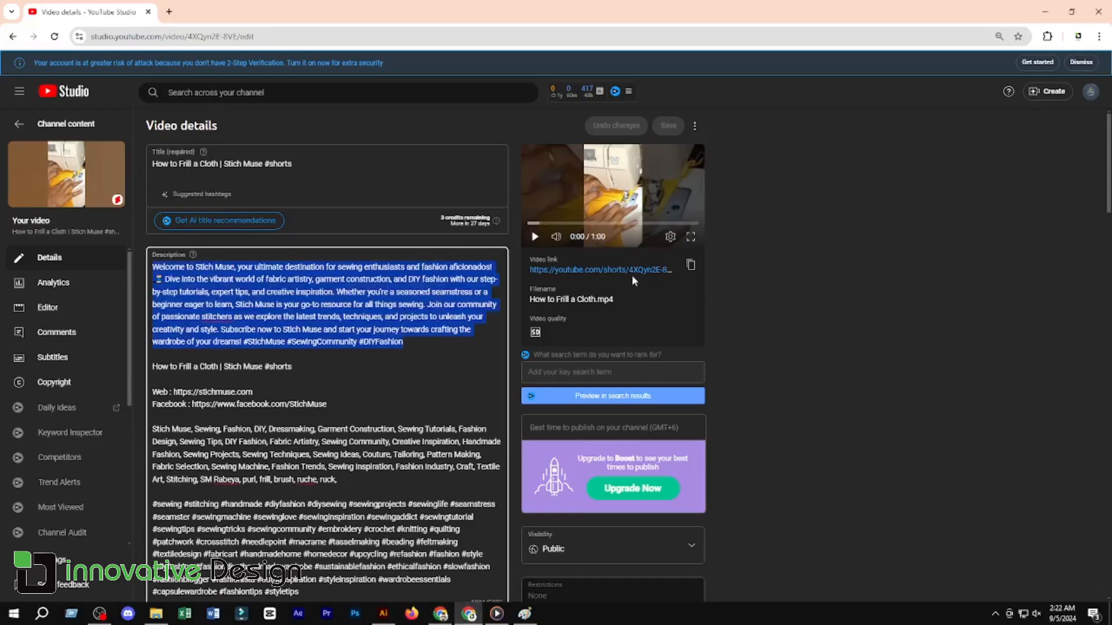
{"action": "left_click", "coordinate": [690, 264]}
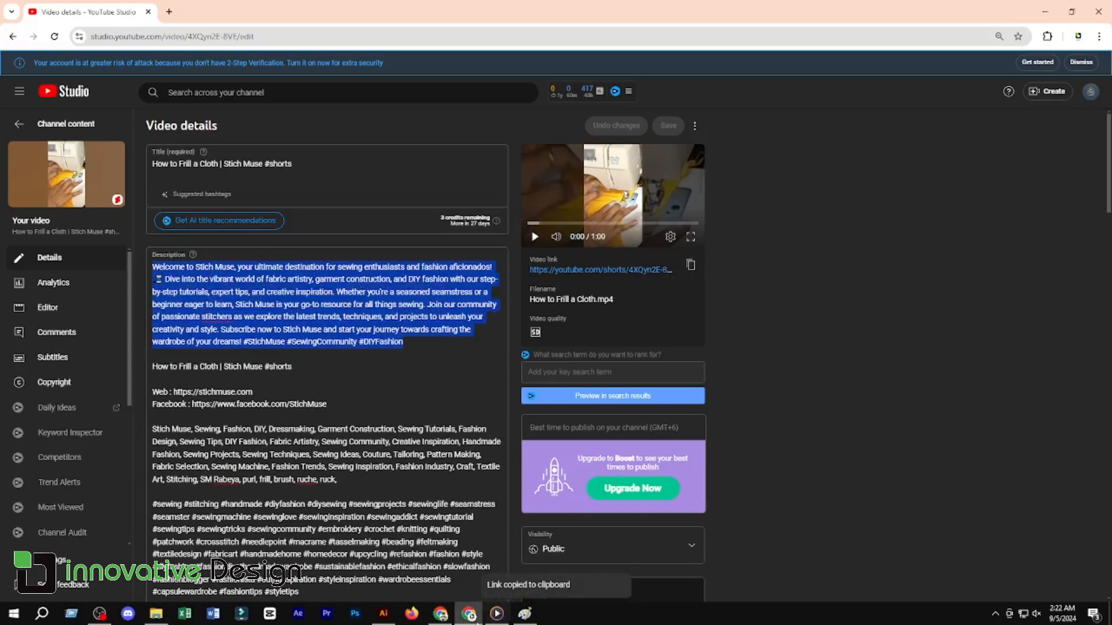
{"action": "left_click", "coordinate": [442, 617]}
{"action": "left_click", "coordinate": [541, 372]}
{"action": "right_click", "coordinate": [544, 374]}
{"action": "left_click", "coordinate": [580, 258]}
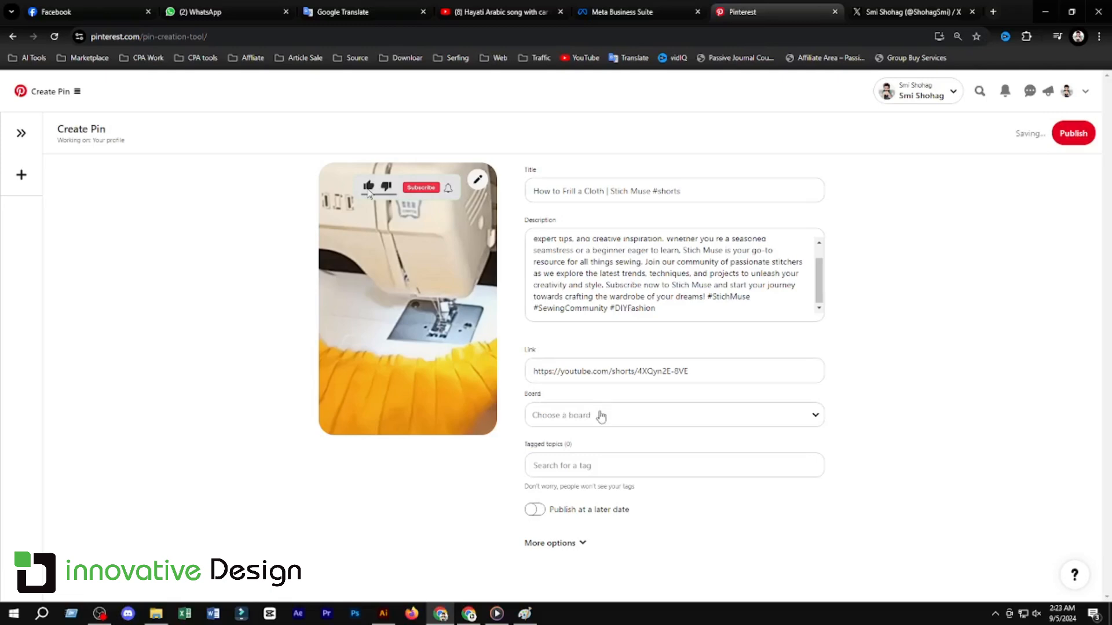
Assign the pin to the Stich Muse board.
{"action": "left_click", "coordinate": [721, 416]}
{"action": "scroll", "coordinate": [681, 518], "scroll_direction": "down", "scroll_amount": 3}
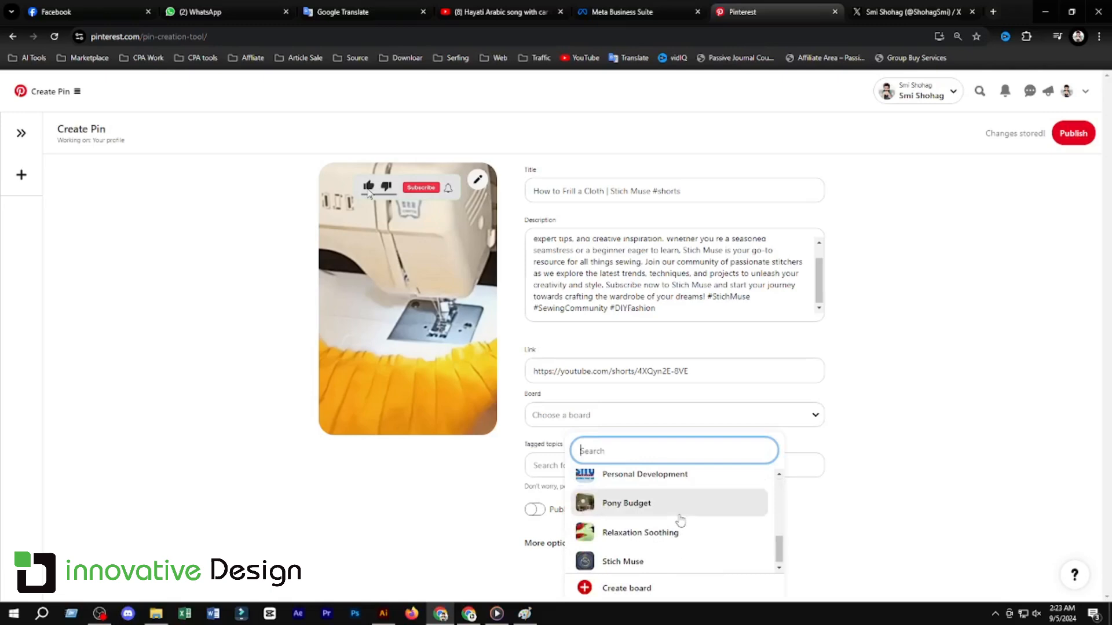
{"action": "left_click", "coordinate": [618, 561]}
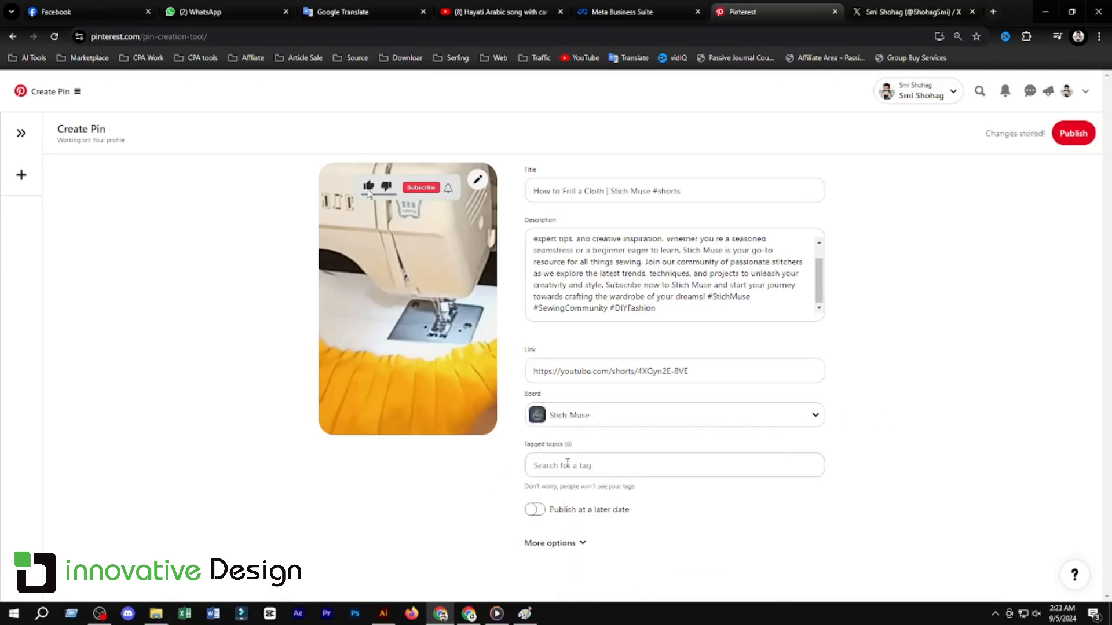
Copy the whole video description, through the #styletips hashtag, from YouTube Studio into the Pinterest pin's tagged topics.
{"action": "left_click", "coordinate": [469, 614]}
{"action": "scroll", "coordinate": [373, 364], "scroll_direction": "down", "scroll_amount": 1}
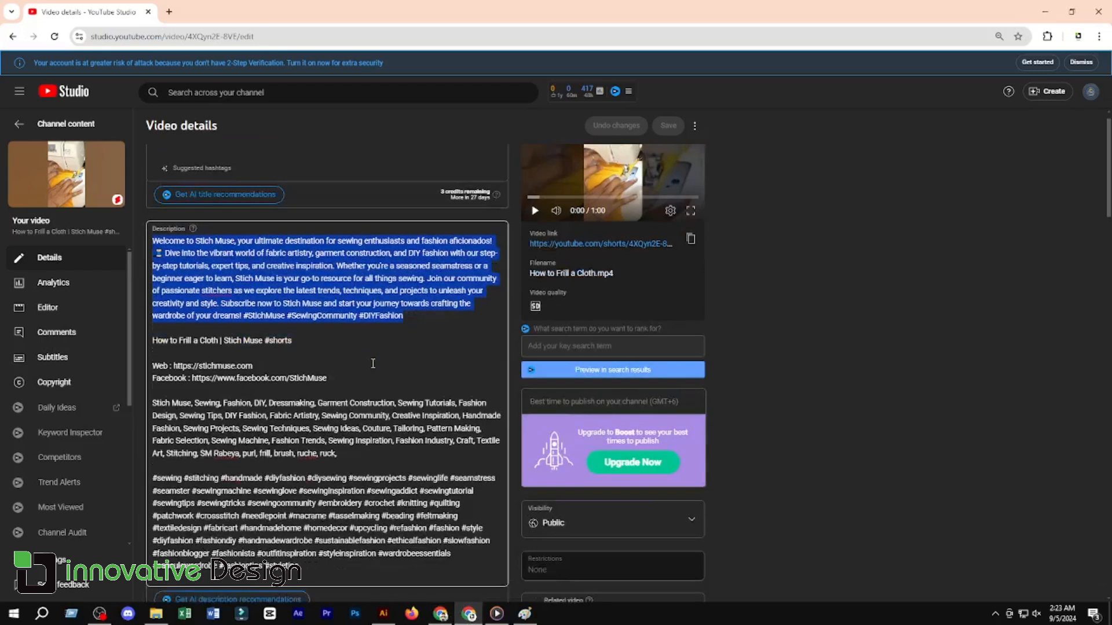
{"action": "scroll", "coordinate": [373, 364], "scroll_direction": "down", "scroll_amount": 3}
{"action": "scroll", "coordinate": [215, 297], "scroll_direction": "up", "scroll_amount": 1}
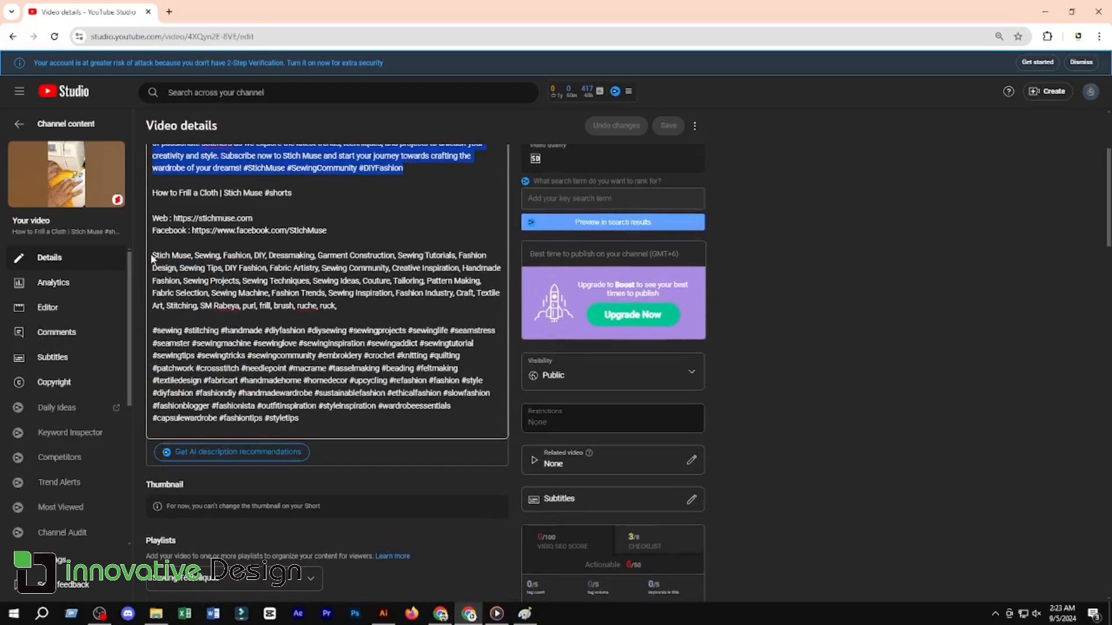
{"action": "left_click_drag", "start_coordinate": [153, 254], "coordinate": [329, 417]}
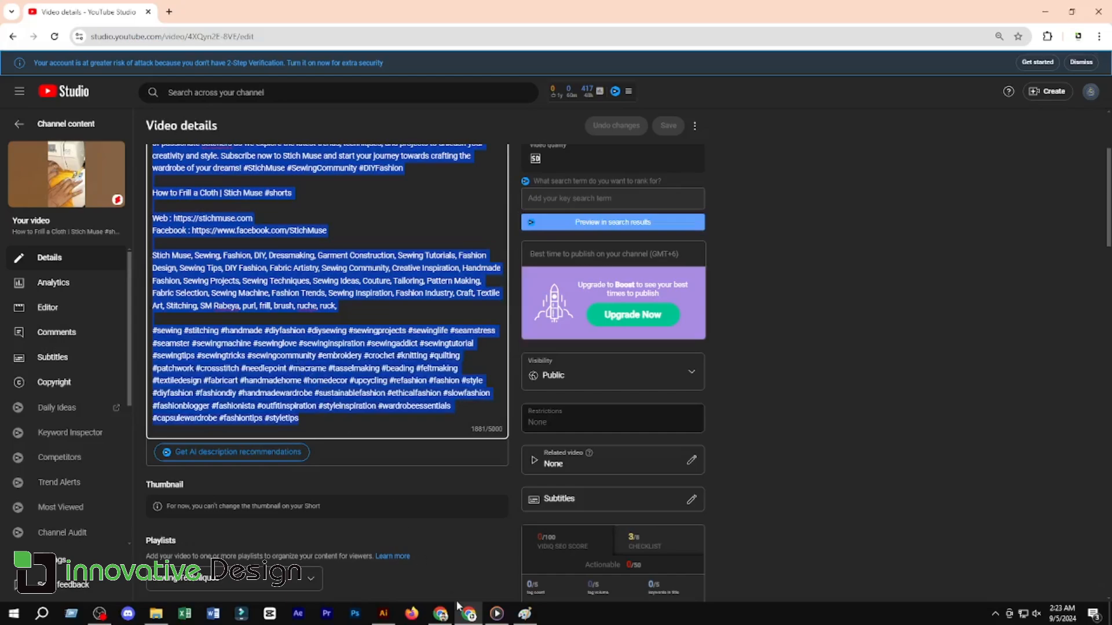
{"action": "left_click", "coordinate": [441, 612]}
{"action": "left_click", "coordinate": [553, 465]}
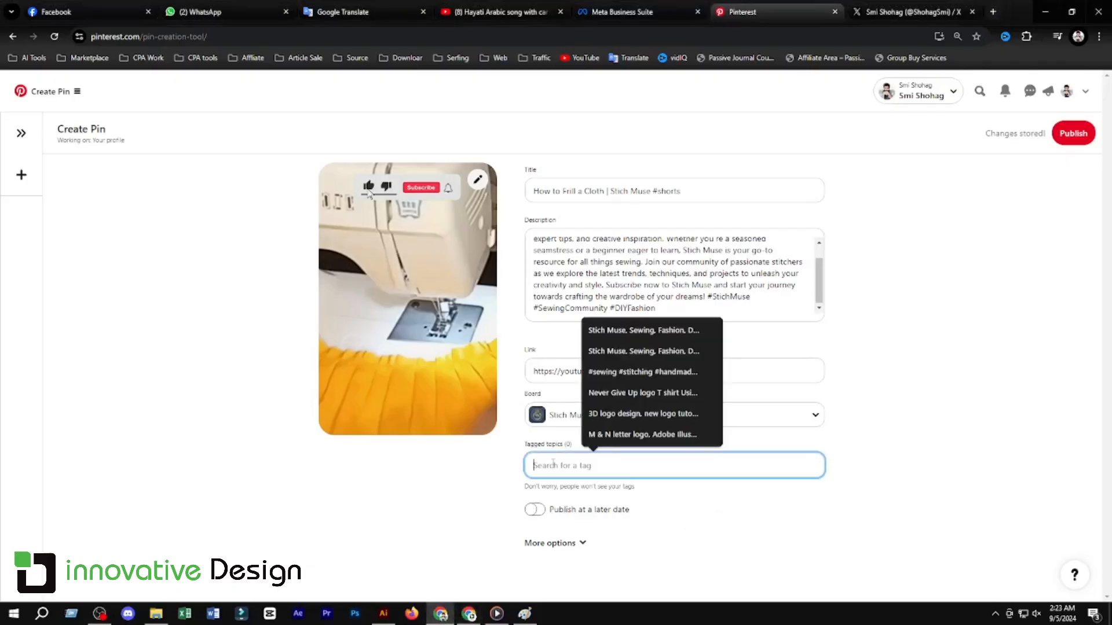
{"action": "key", "text": "ctrl+v"}
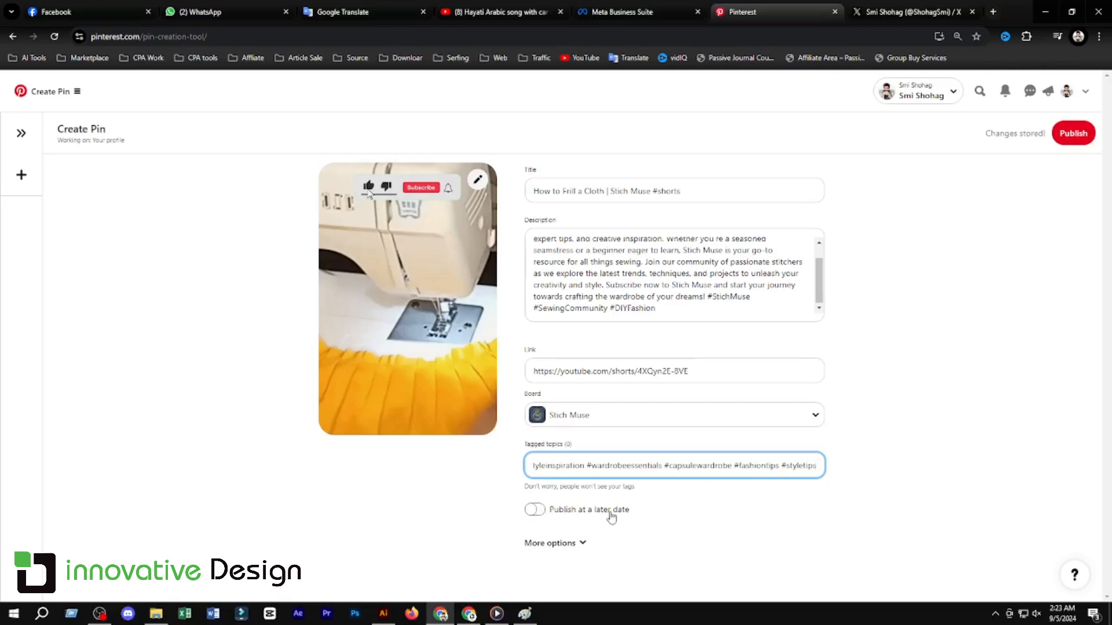
Publish the pin and dismiss the browser extension offer.
{"action": "left_click", "coordinate": [978, 225]}
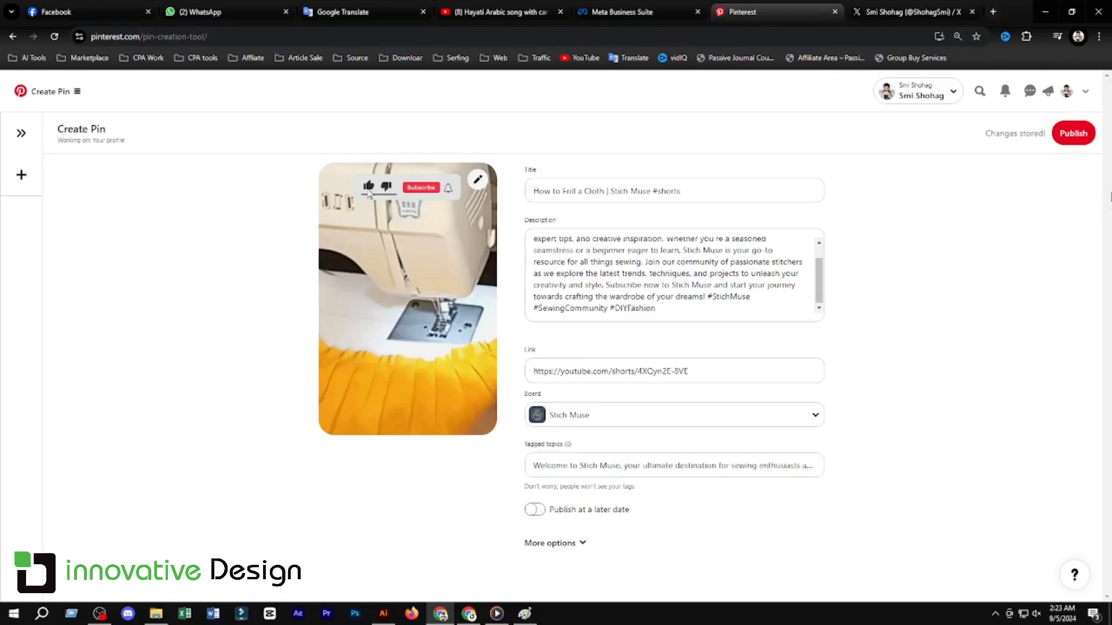
{"action": "left_click", "coordinate": [1071, 137]}
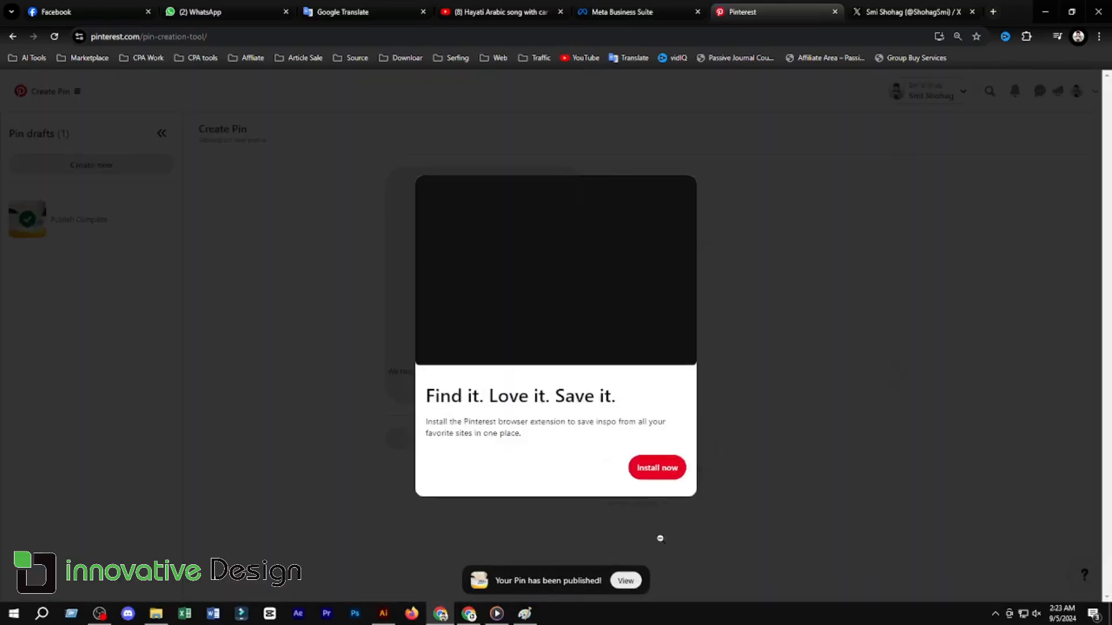
{"action": "left_click", "coordinate": [775, 366]}
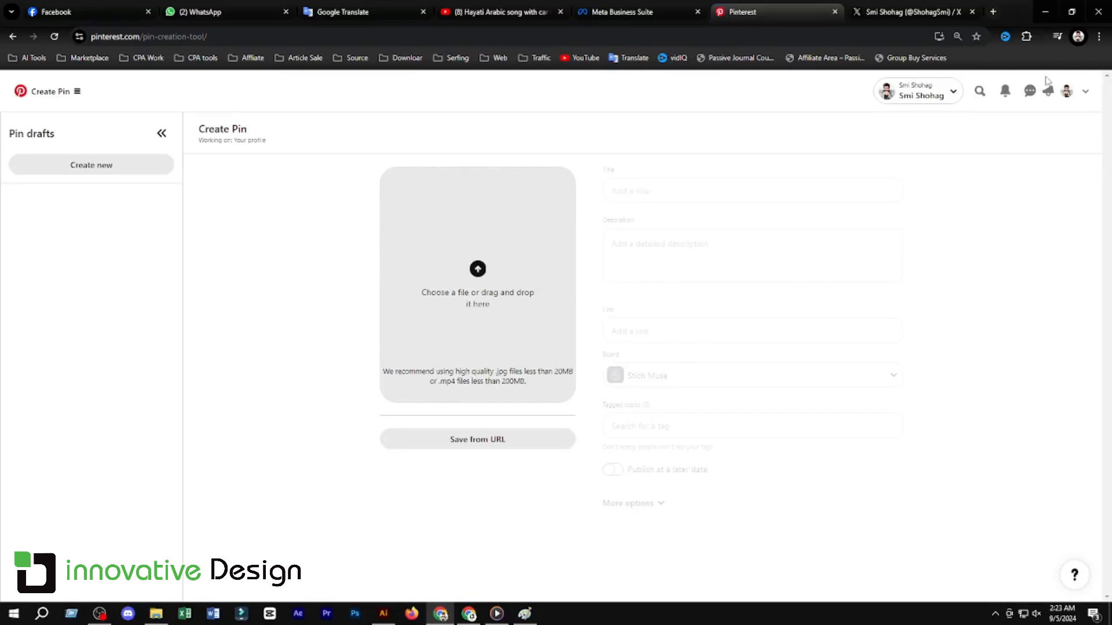
Open the Stich Muse board from the saved boards on the Pinterest profile.
{"action": "left_click", "coordinate": [1066, 92]}
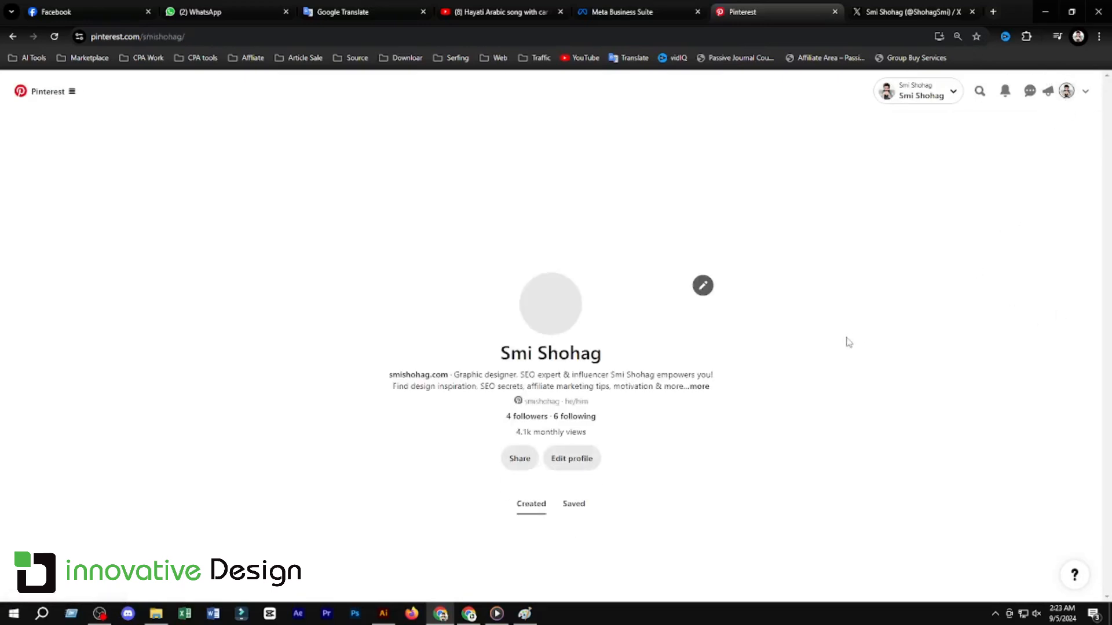
{"action": "left_click", "coordinate": [574, 503]}
{"action": "scroll", "coordinate": [356, 388], "scroll_direction": "down", "scroll_amount": 4}
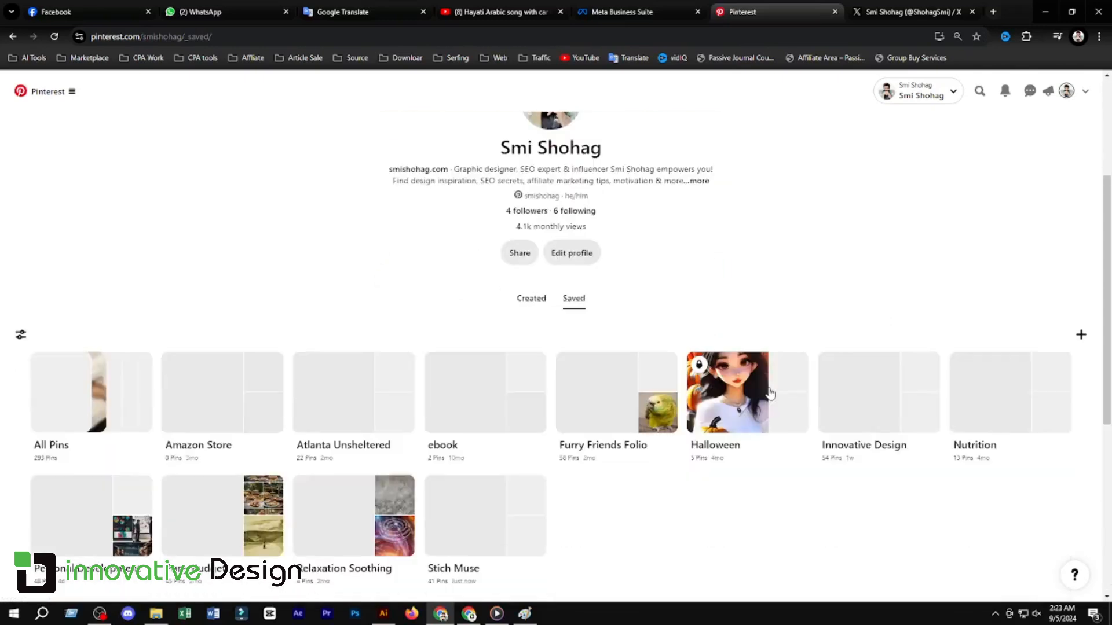
{"action": "scroll", "coordinate": [689, 457], "scroll_direction": "down", "scroll_amount": 3}
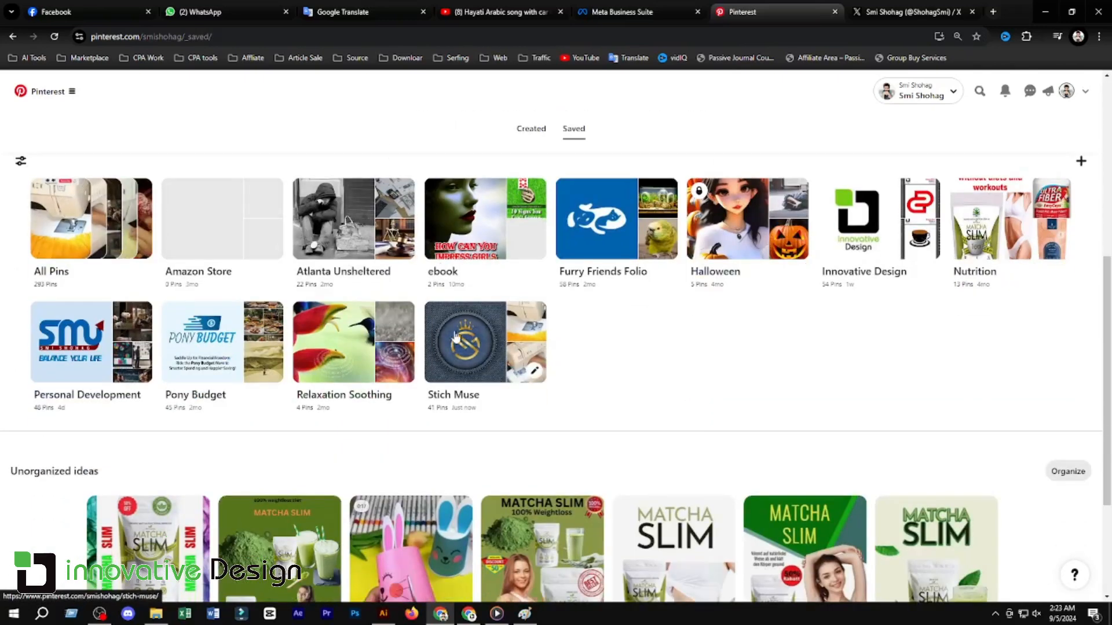
{"action": "left_click", "coordinate": [441, 403]}
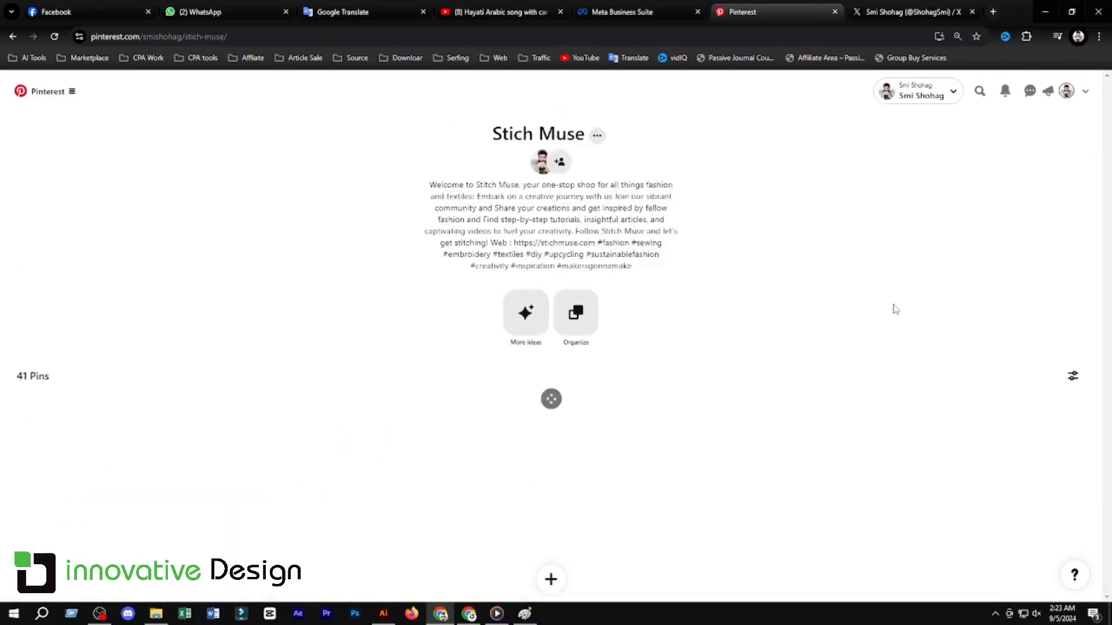
Look over the pins on the Stich Muse board, including the new "How to Frill a Cloth" pin.
{"action": "scroll", "coordinate": [724, 297], "scroll_direction": "down", "scroll_amount": 4}
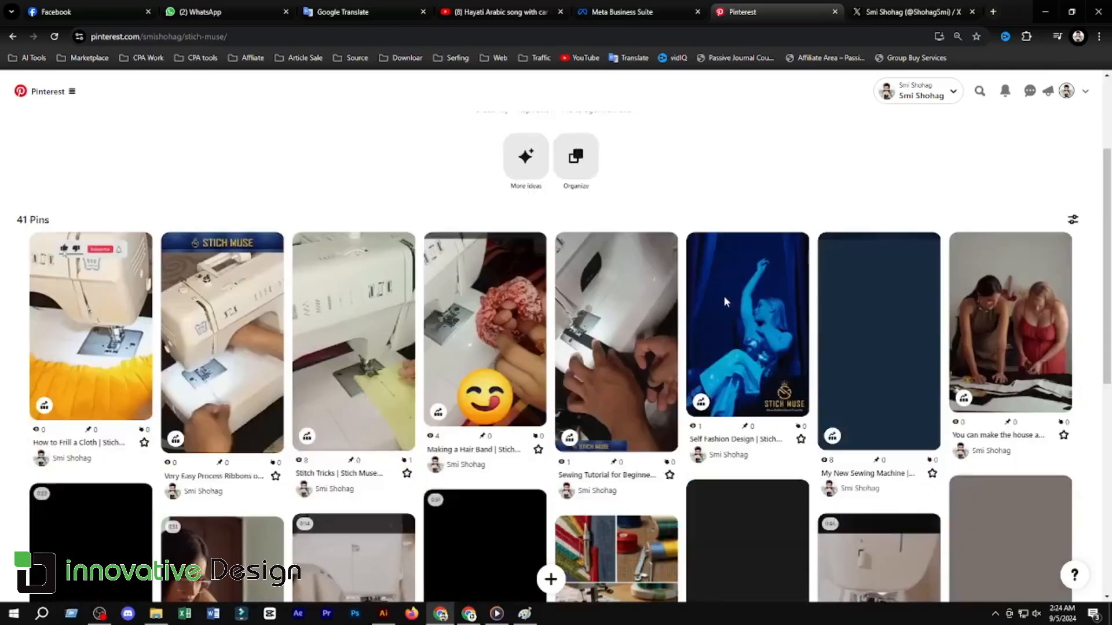
{"action": "scroll", "coordinate": [647, 300], "scroll_direction": "down", "scroll_amount": 9}
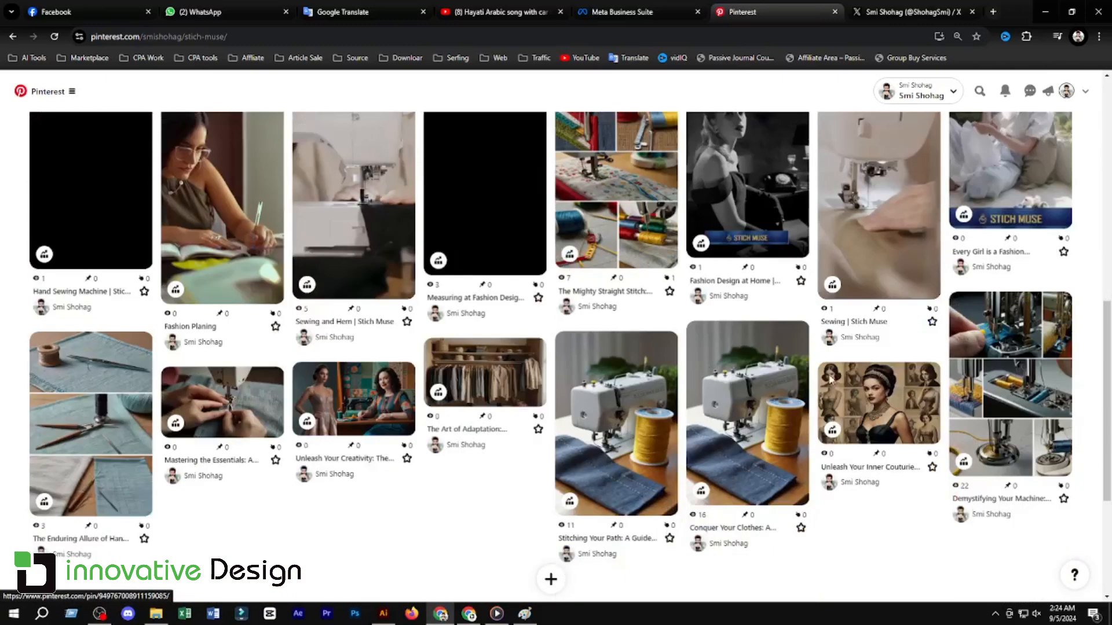
{"action": "scroll", "coordinate": [695, 302], "scroll_direction": "up", "scroll_amount": 13}
{"action": "scroll", "coordinate": [406, 289], "scroll_direction": "down", "scroll_amount": 3}
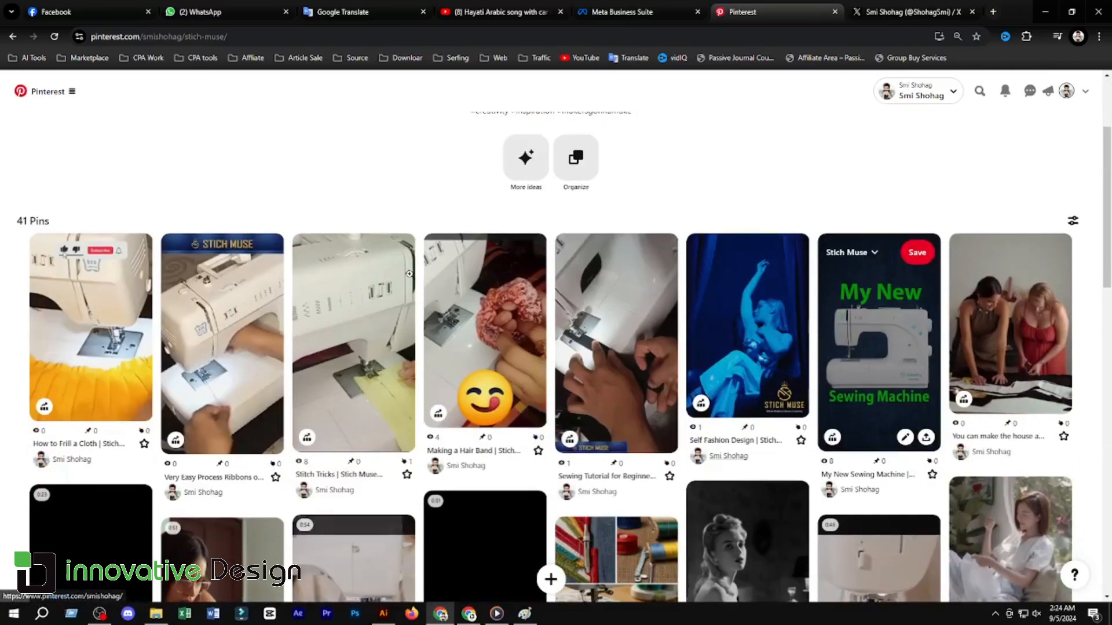
{"action": "scroll", "coordinate": [179, 365], "scroll_direction": "up", "scroll_amount": 1}
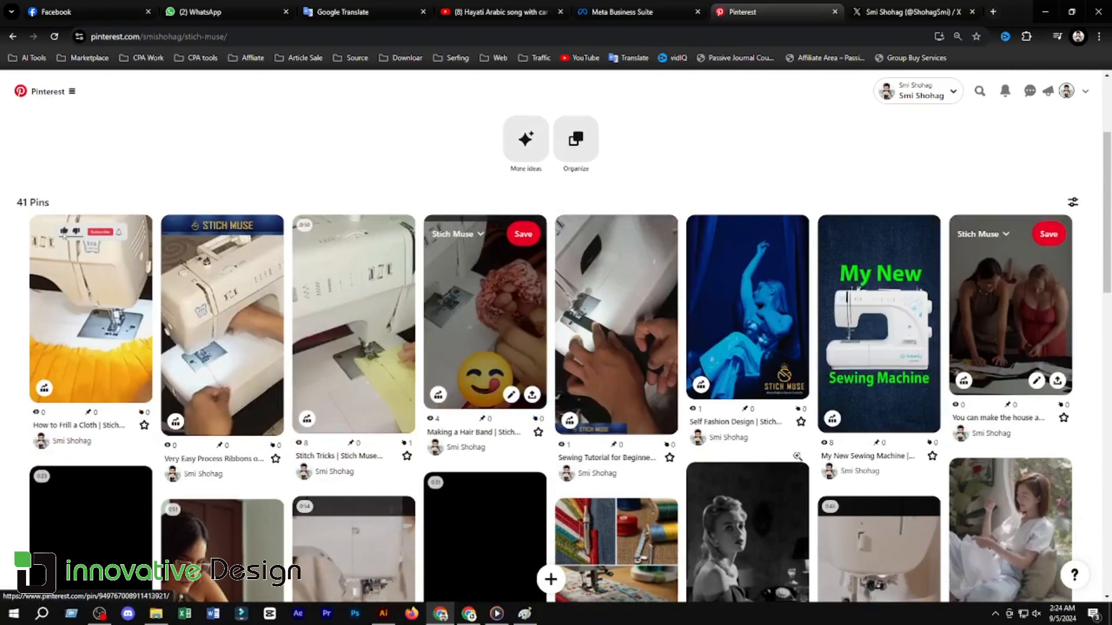
{"action": "scroll", "coordinate": [347, 319], "scroll_direction": "down", "scroll_amount": 7}
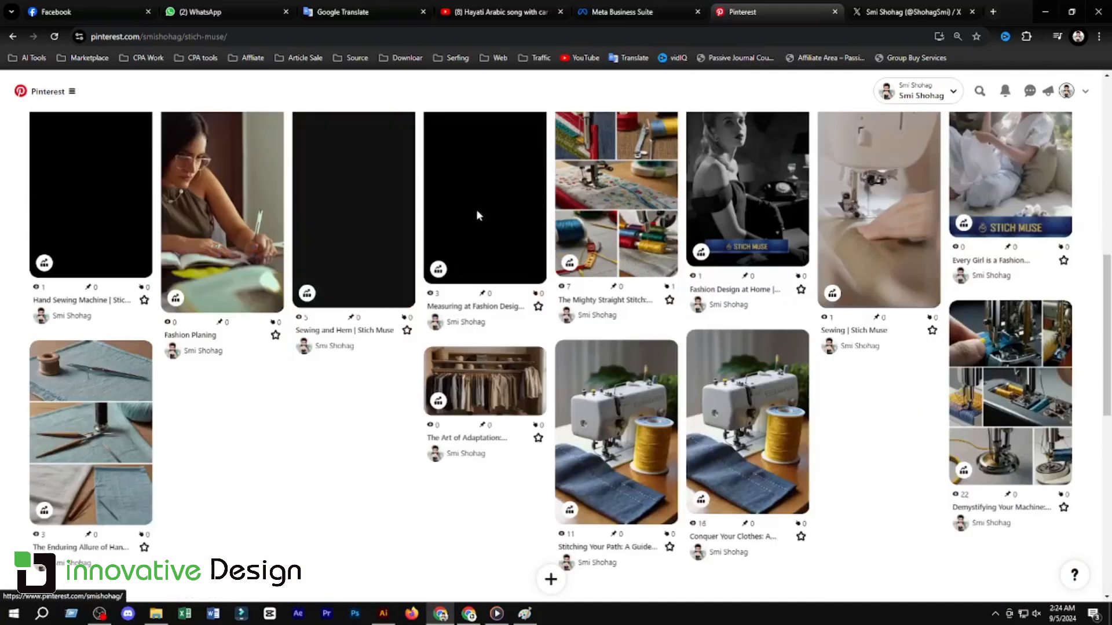
{"action": "scroll", "coordinate": [632, 313], "scroll_direction": "down", "scroll_amount": 10}
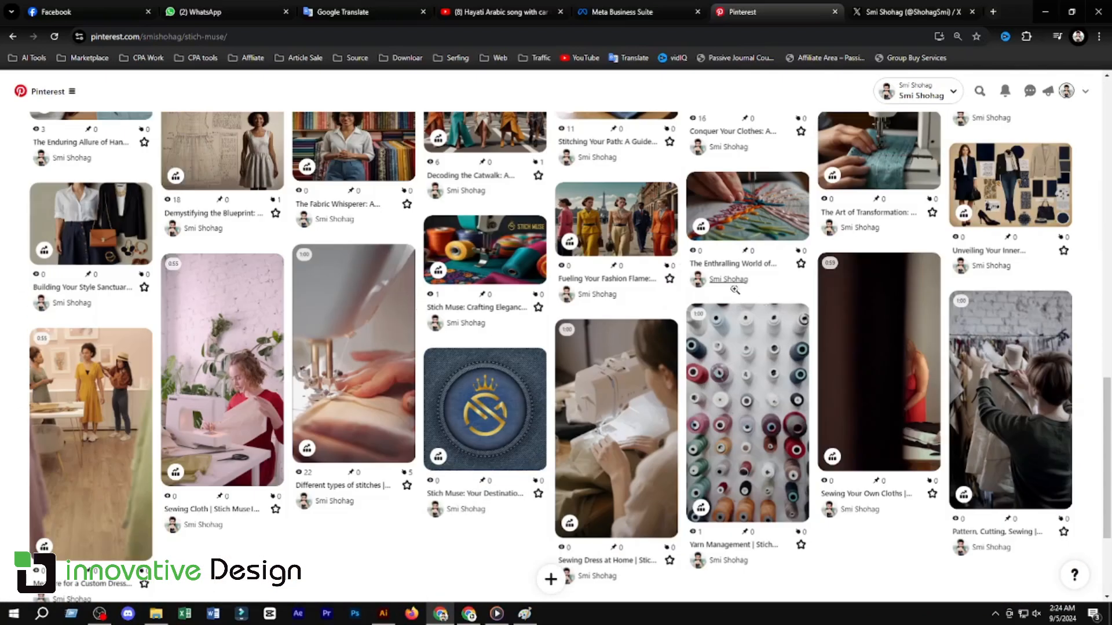
Return to the beginning of the Stich Muse board, and close the Pinterest and X pages.
{"action": "scroll", "coordinate": [526, 329], "scroll_direction": "up", "scroll_amount": 18}
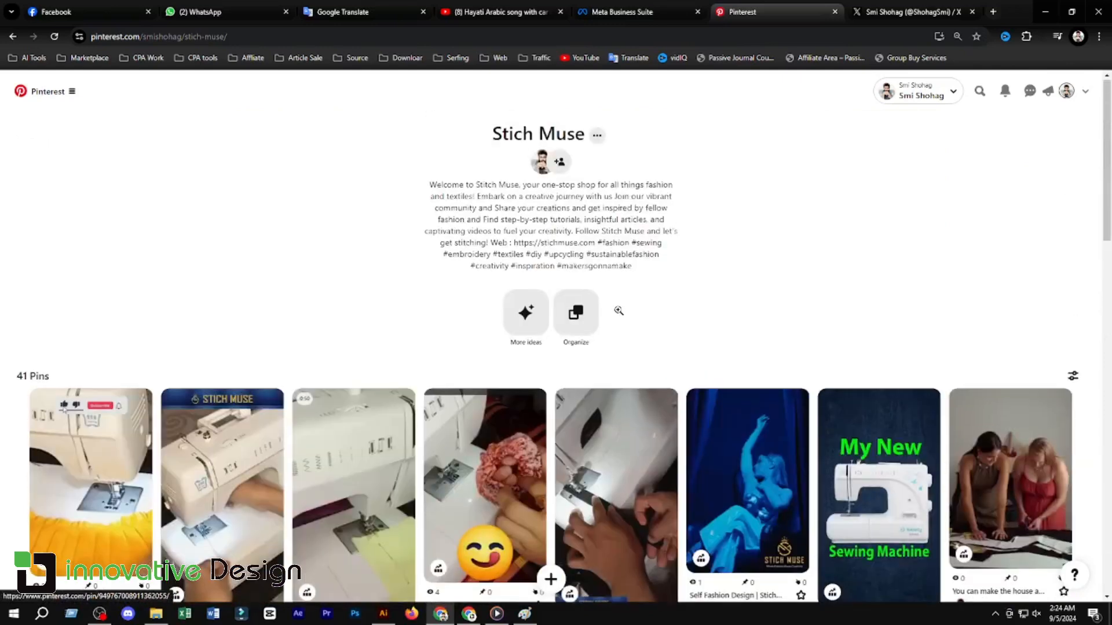
{"action": "left_click", "coordinate": [832, 12]}
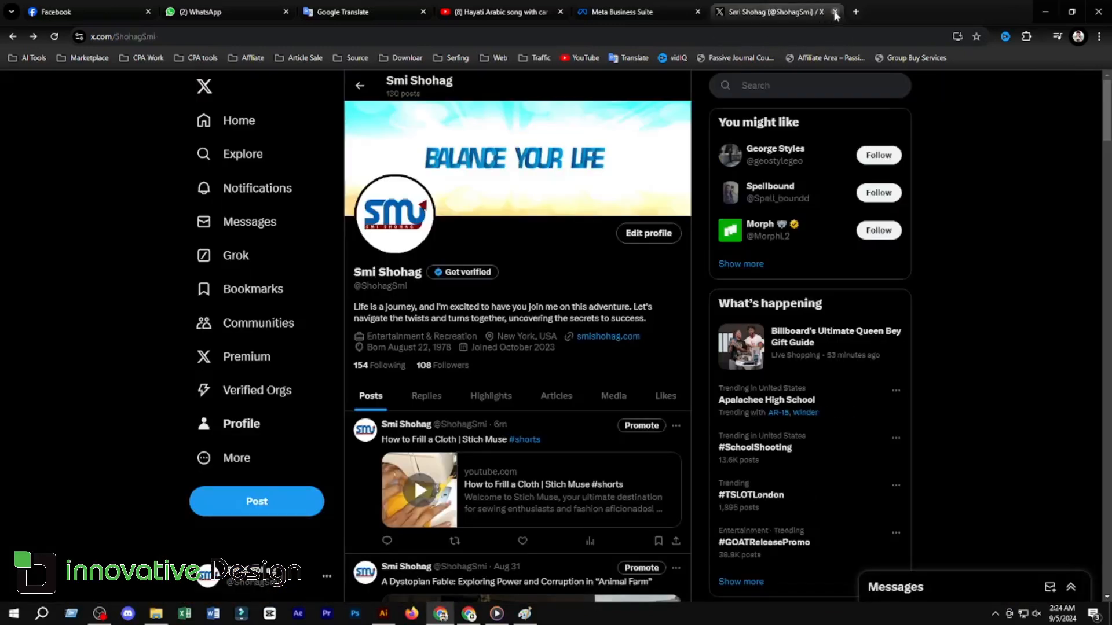
{"action": "left_click", "coordinate": [835, 11]}
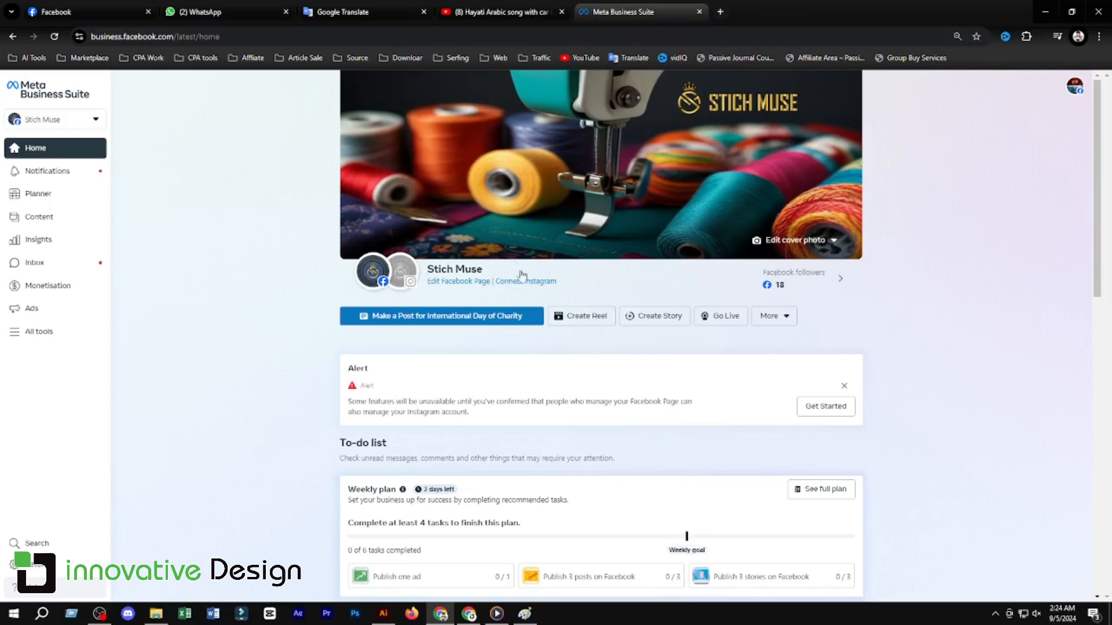
Look over the open YouTube and Meta Business Suite pages, and return to the "How to Frill a Cloth" video details in YouTube Studio.
{"action": "left_click", "coordinate": [495, 11]}
{"action": "left_click", "coordinate": [501, 37]}
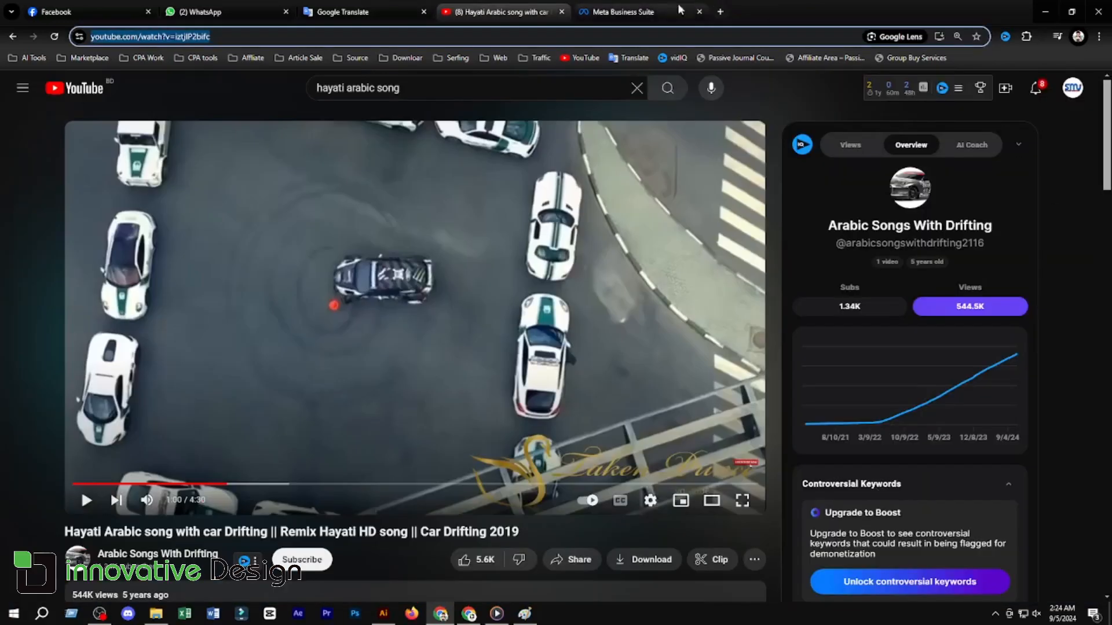
{"action": "left_click", "coordinate": [623, 12]}
{"action": "left_click", "coordinate": [470, 613]}
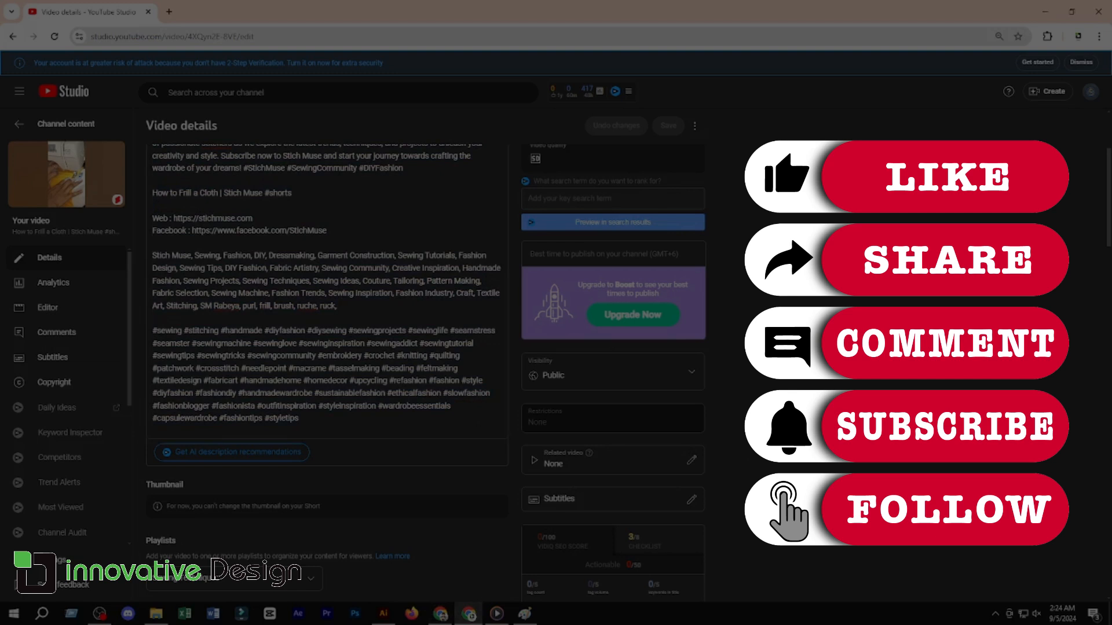
{"action": "scroll", "coordinate": [300, 331], "scroll_direction": "up", "scroll_amount": 3}
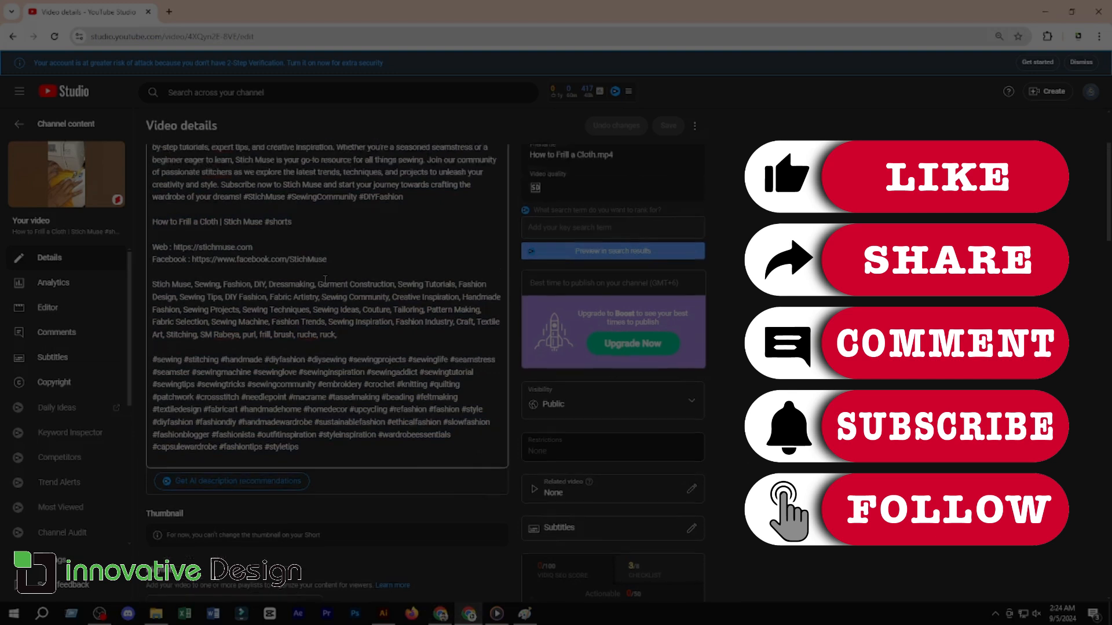